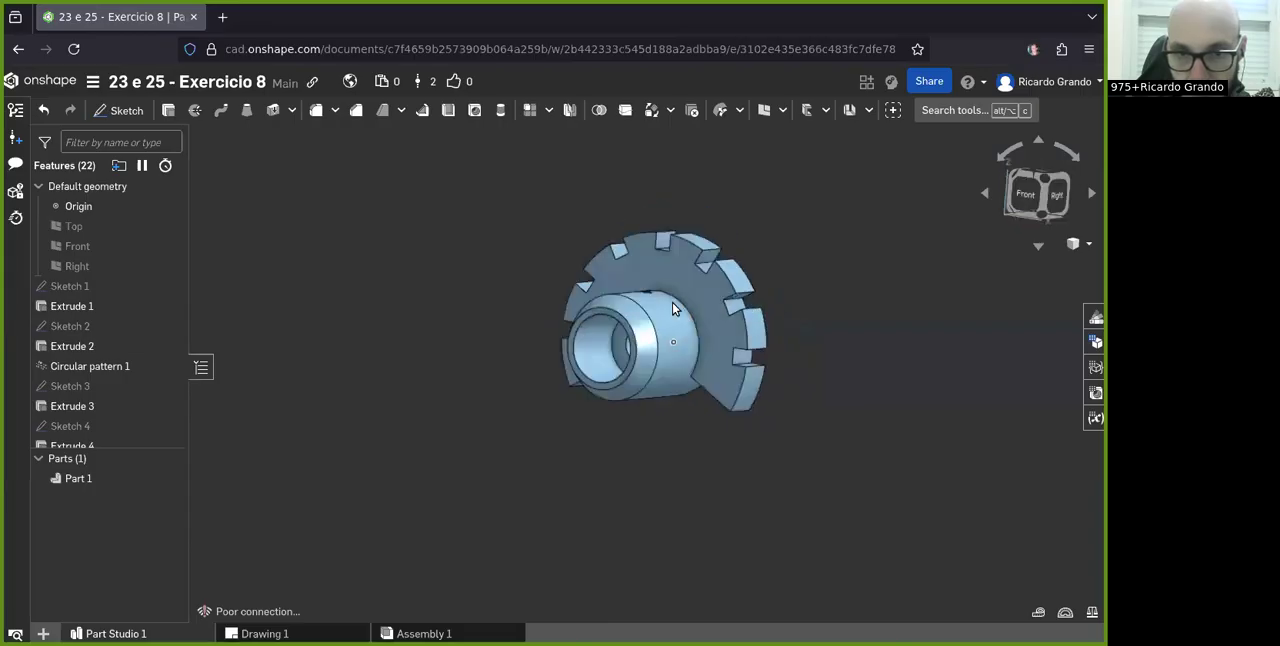
- Examine the notched flange and the stepped bore of the part from the front and the side
right_click_drag(705, 304, 571, 443)
scroll(623, 287, "up", 3)
scroll(630, 300, "down", 3)
scroll(634, 468, "down", 2)
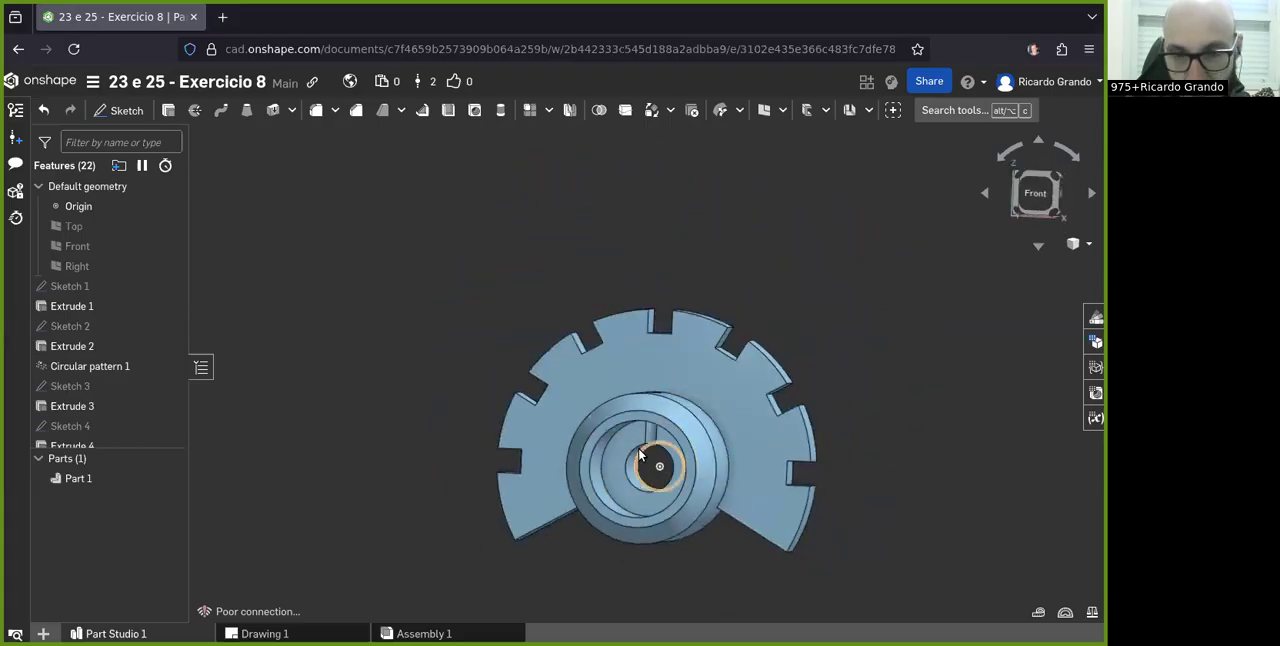
right_click_drag(634, 446, 612, 368)
scroll(612, 368, "up", 2)
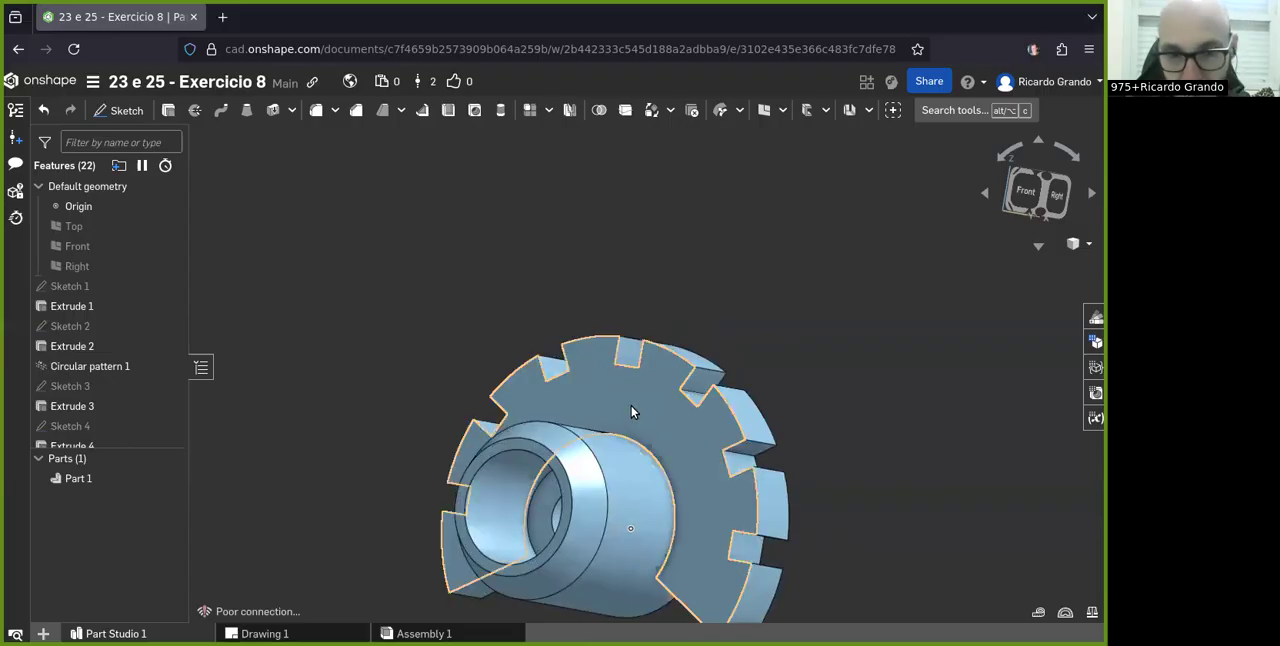
scroll(626, 395, "down", 2)
right_click_drag(597, 401, 617, 446)
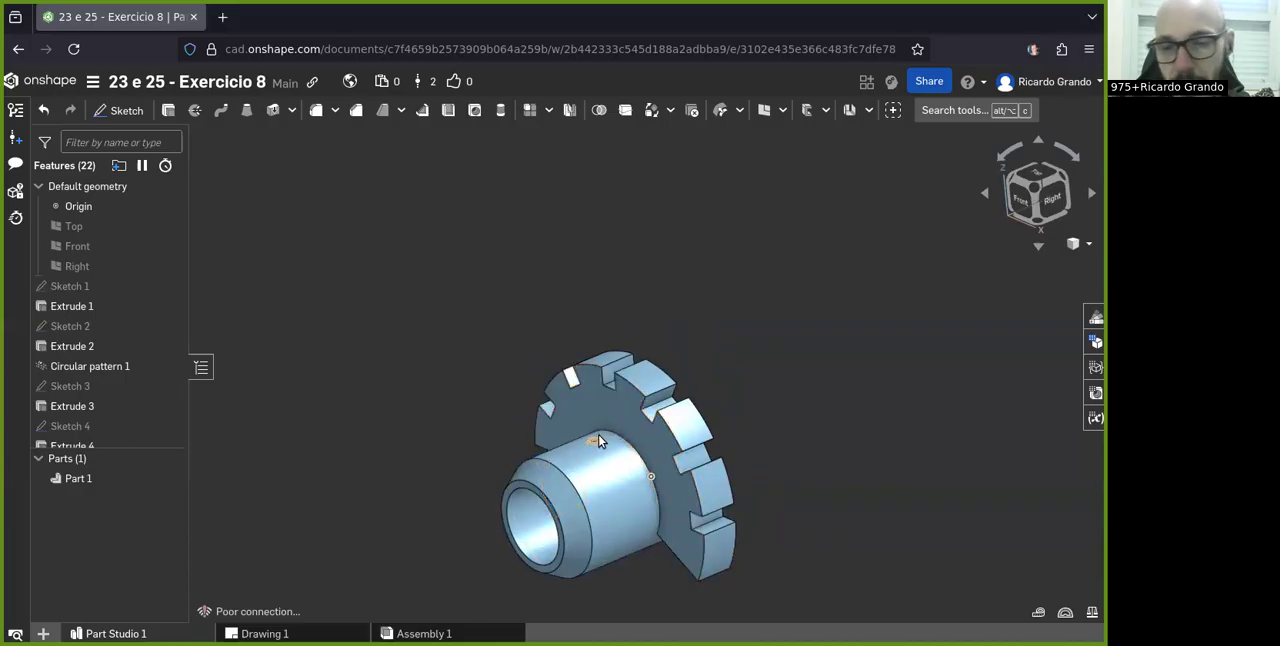
- Examine the small radial hole in the cylindrical hub next to the notched flange
scroll(598, 441, "up", 5)
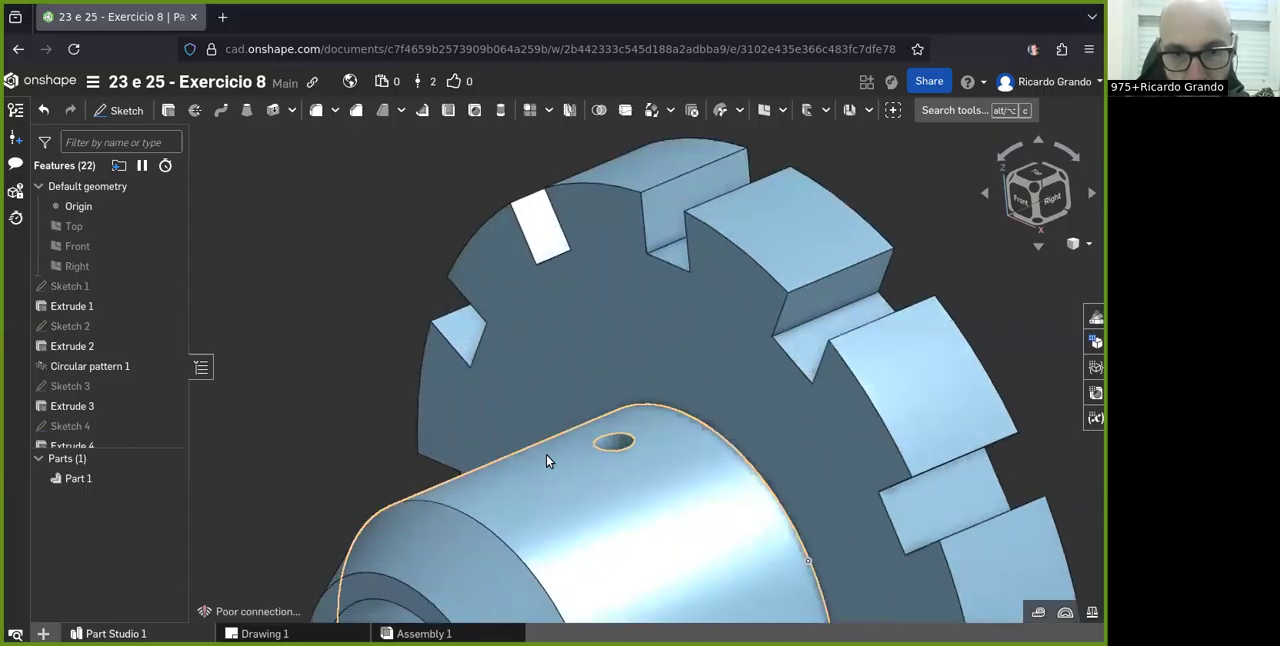
right_click_drag(557, 469, 614, 475)
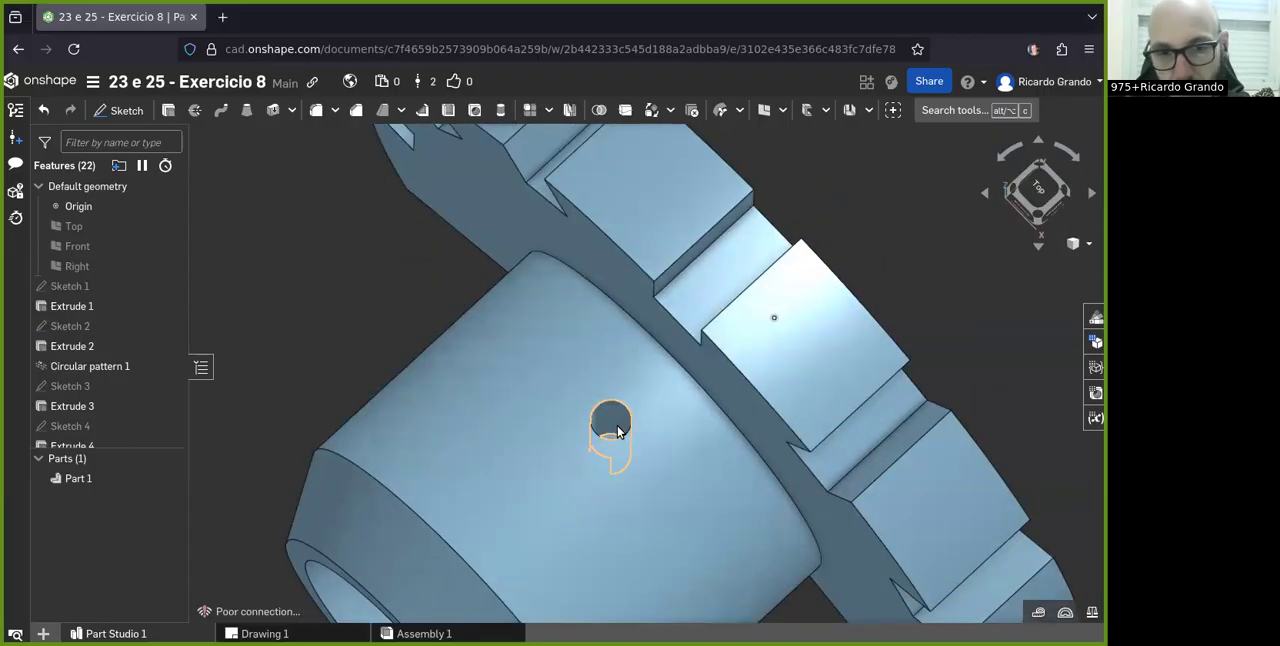
scroll(618, 431, "up", 3)
scroll(624, 415, "down", 8)
scroll(628, 401, "down", 2)
scroll(628, 416, "up", 6)
scroll(617, 409, "down", 4)
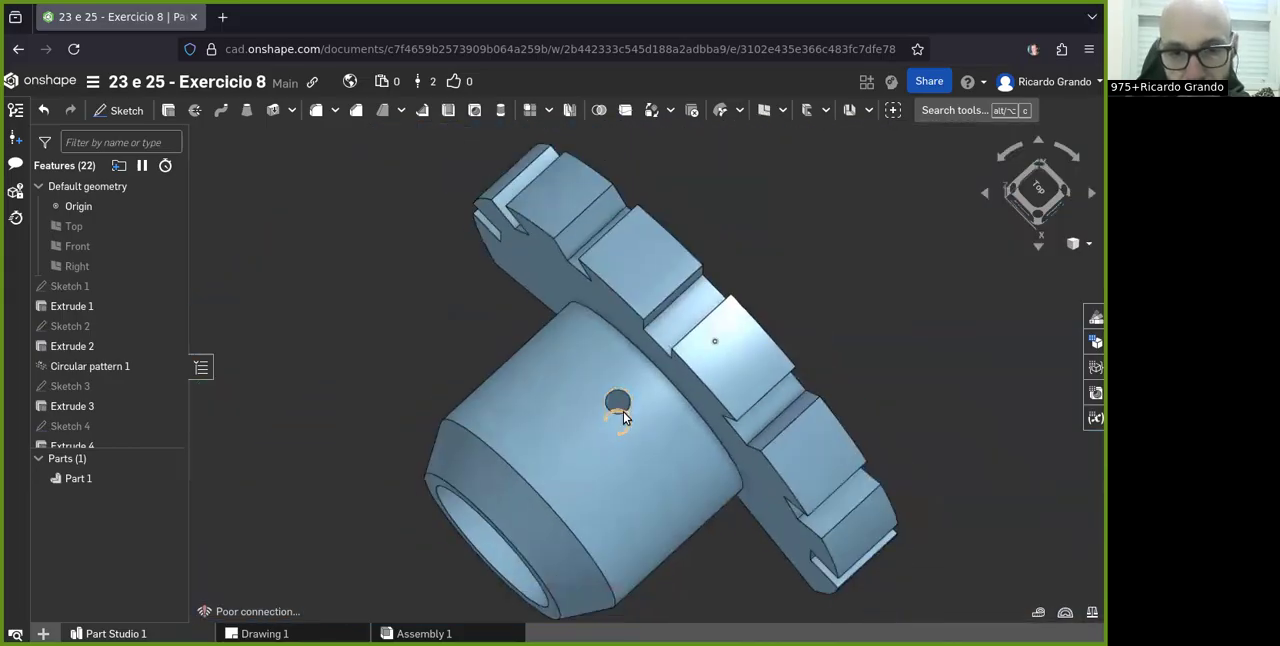
scroll(619, 415, "up", 2)
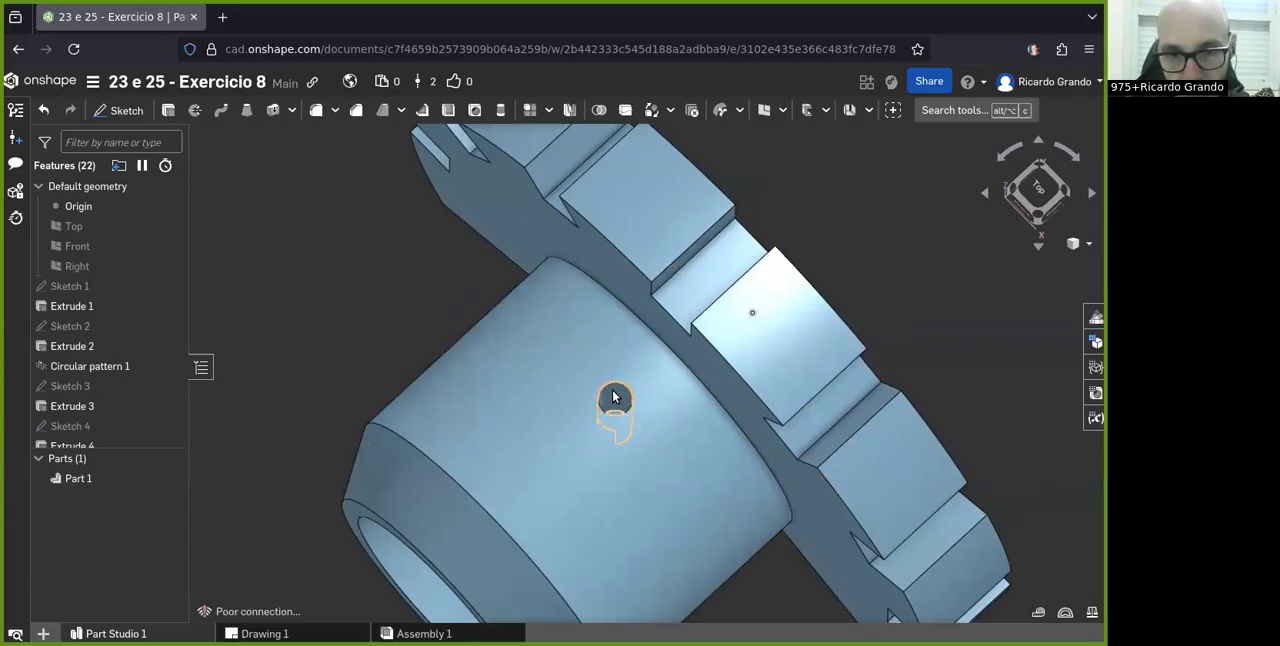
scroll(618, 396, "up", 3)
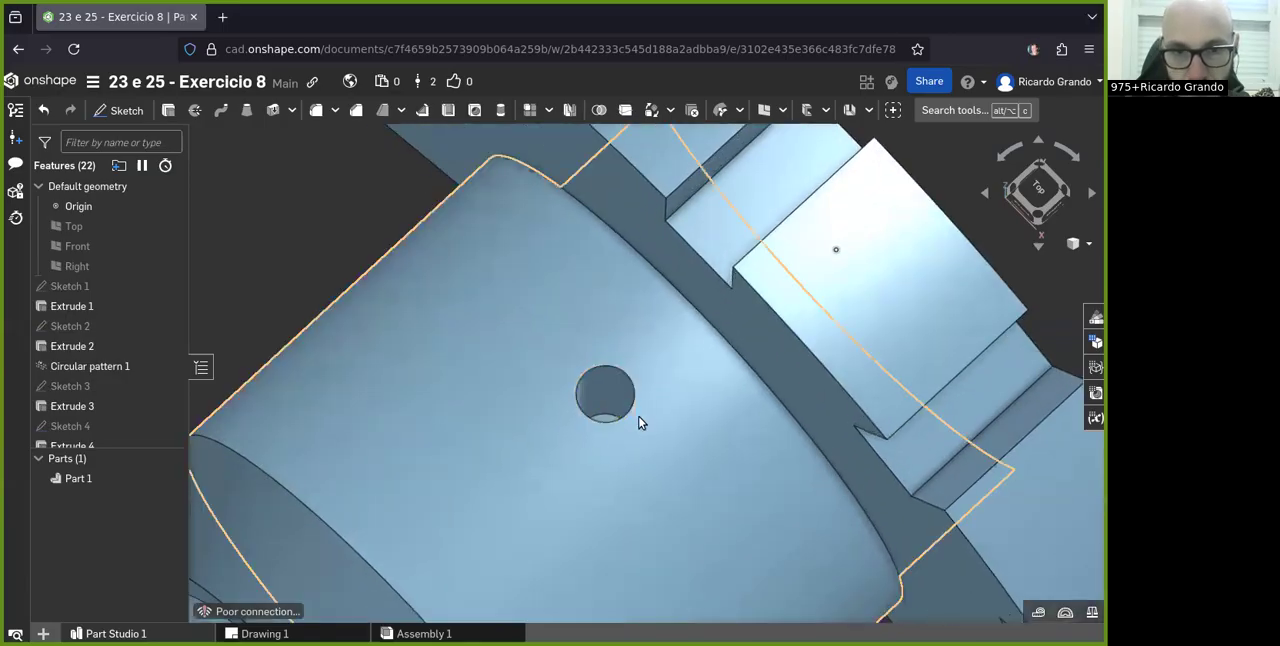
scroll(601, 377, "down", 10)
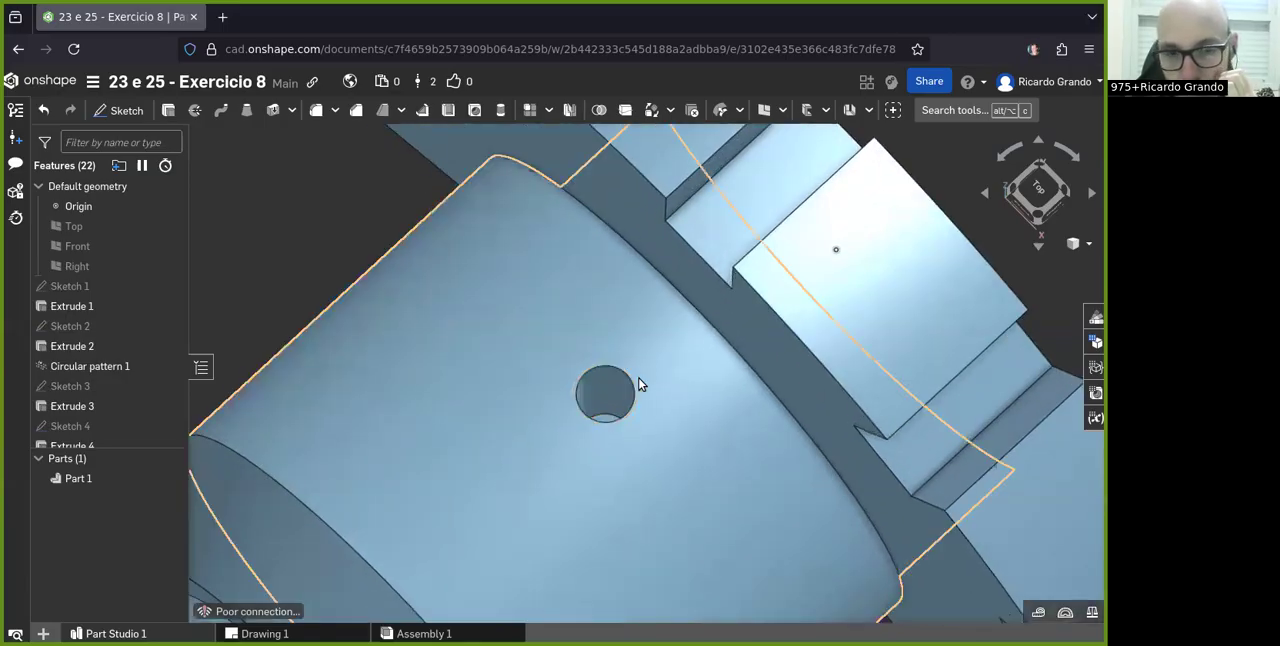
mouse_move(623, 396)
right_mouse_down()
mouse_move(614, 403)
mouse_move(632, 355)
mouse_move(698, 387)
mouse_move(646, 410)
mouse_move(691, 374)
mouse_move(651, 351)
mouse_move(673, 393)
mouse_move(677, 357)
mouse_move(631, 404)
right_mouse_up()
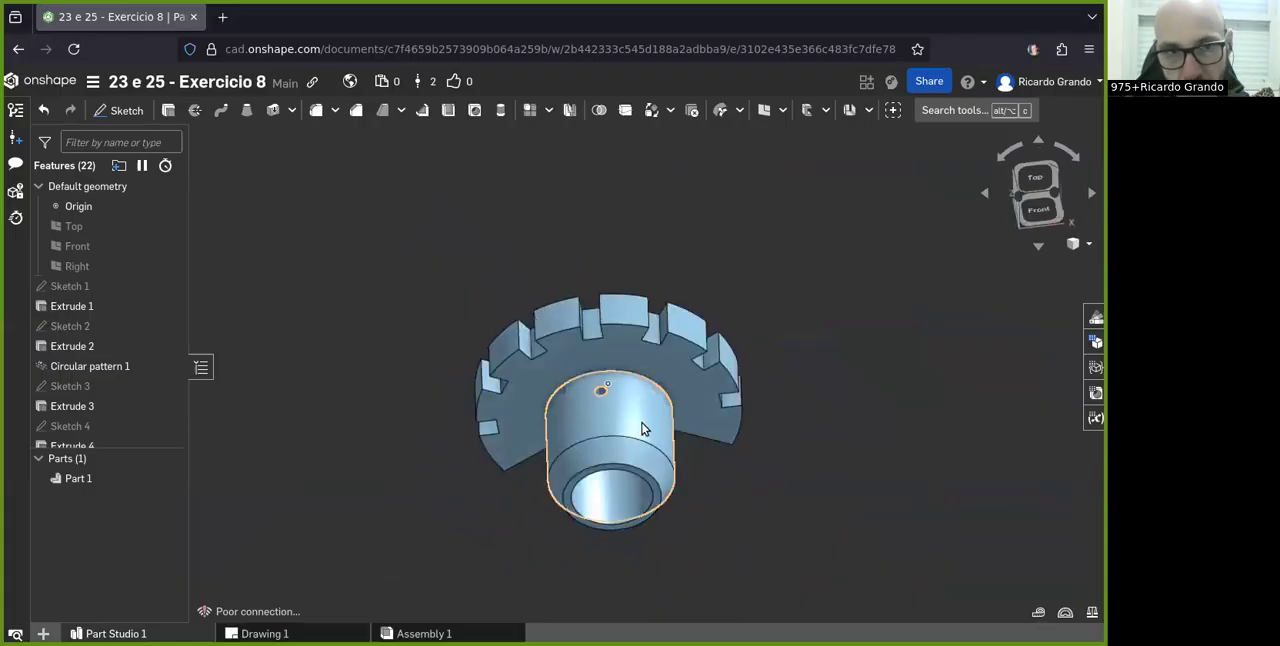
scroll(606, 400, "up", 5)
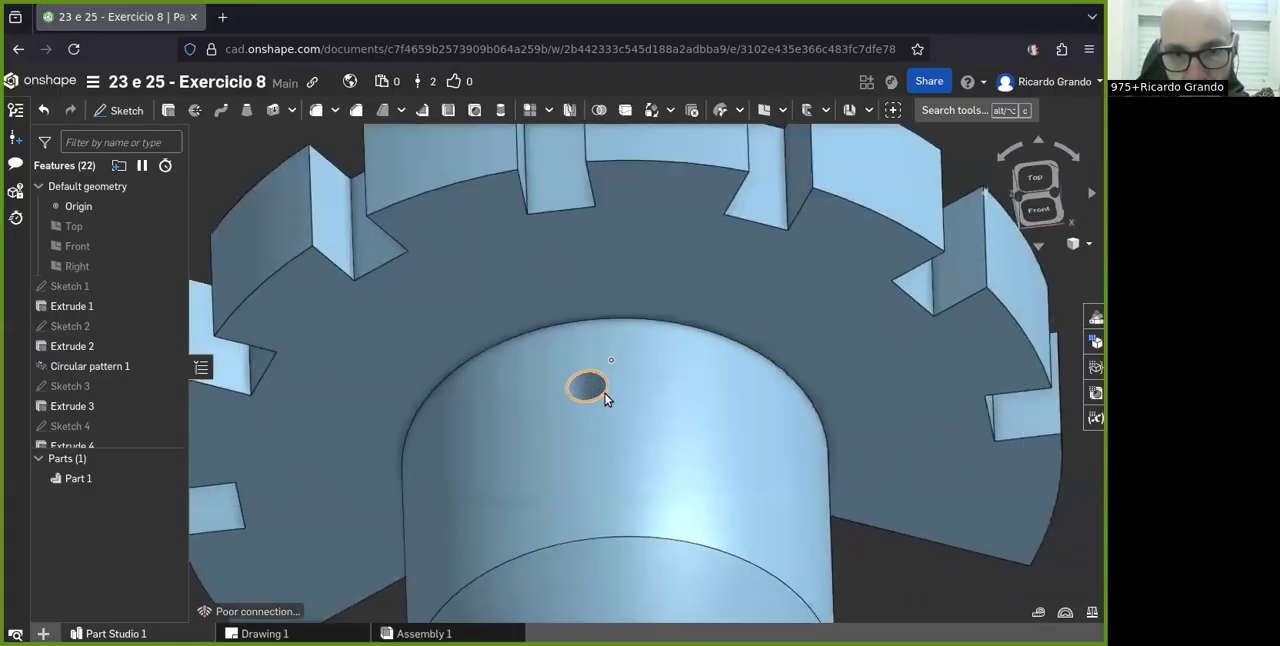
scroll(600, 385, "up", 2)
scroll(609, 416, "down", 5)
mouse_move(543, 431)
right_mouse_down()
mouse_move(614, 420)
mouse_move(537, 418)
right_mouse_up()
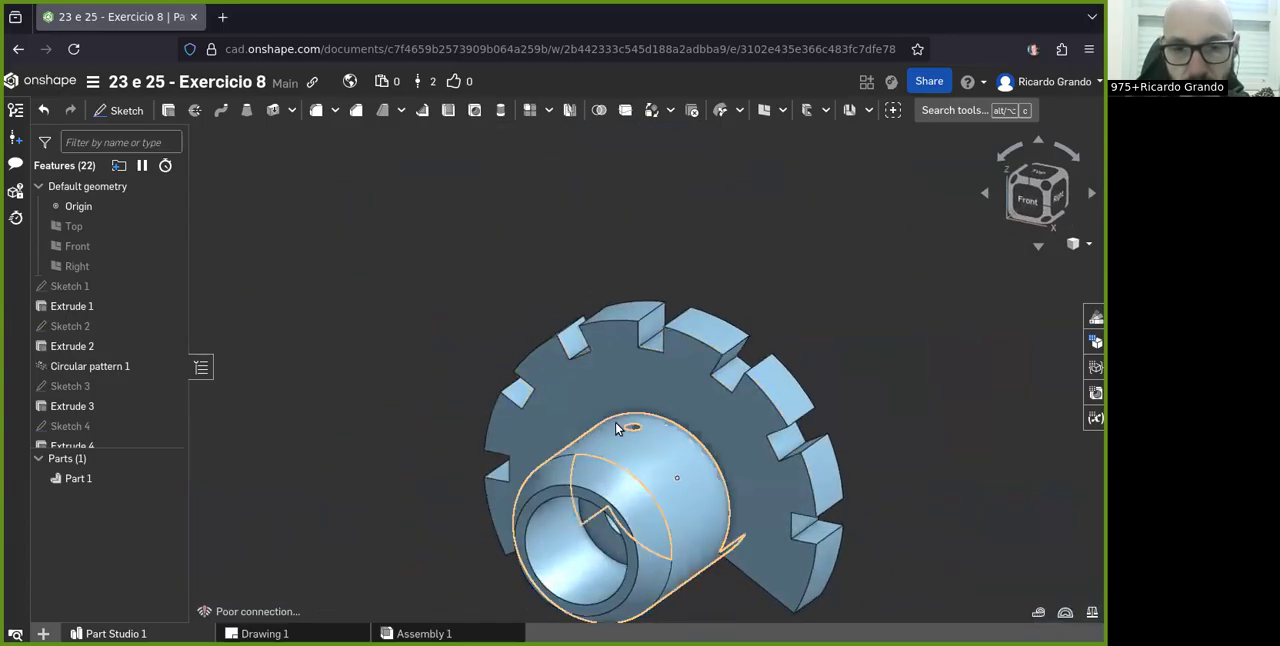
scroll(631, 430, "up", 6)
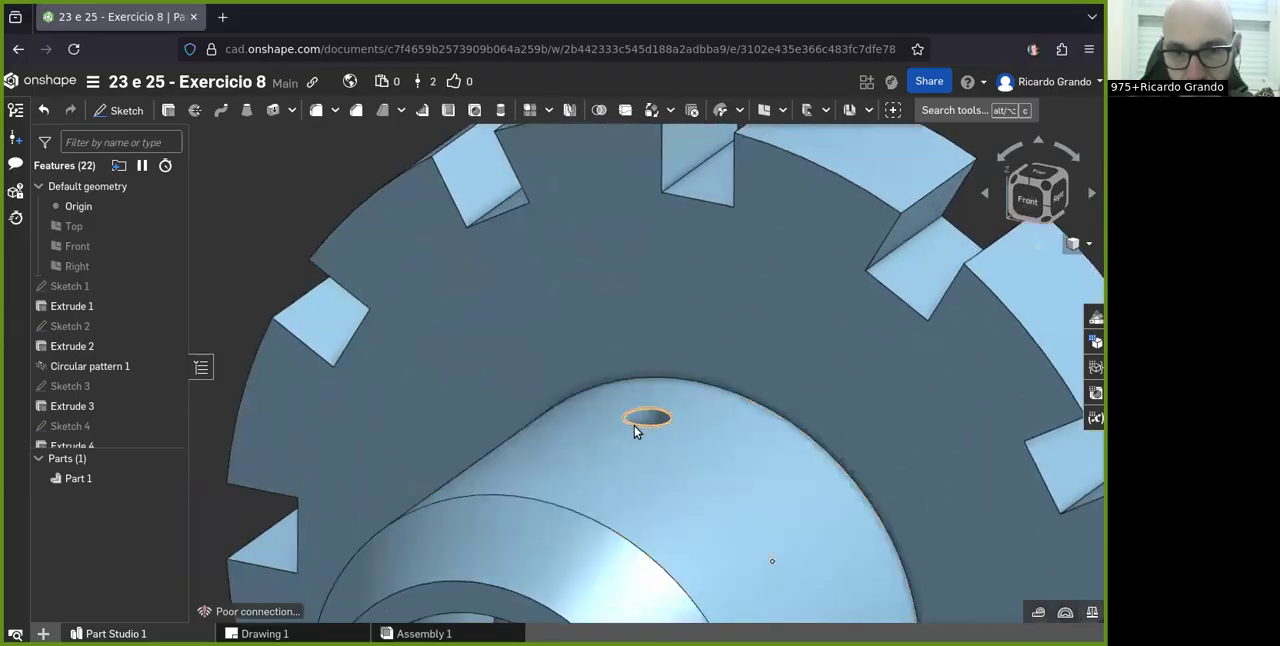
scroll(634, 428, "down", 3)
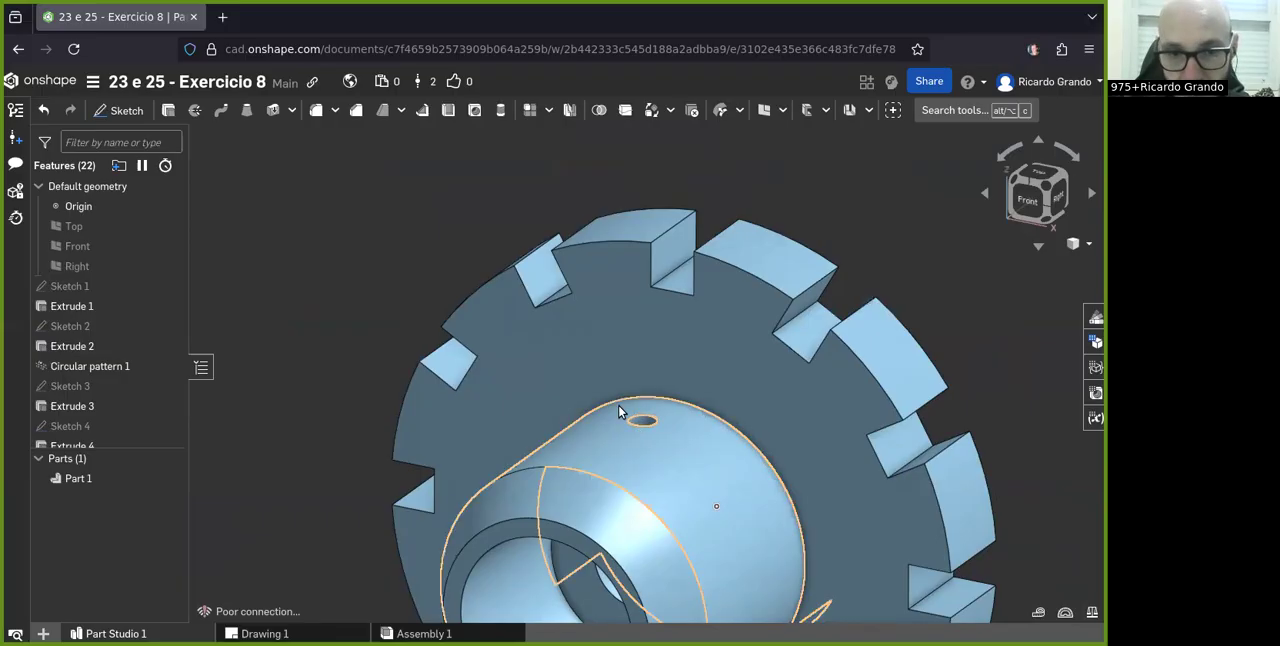
- Examine the hub from the opposite side and the rear face of the notched flange
right_click_drag(643, 428, 594, 486)
scroll(500, 439, "down", 5)
right_click_drag(463, 418, 407, 456)
scroll(407, 456, "up", 5)
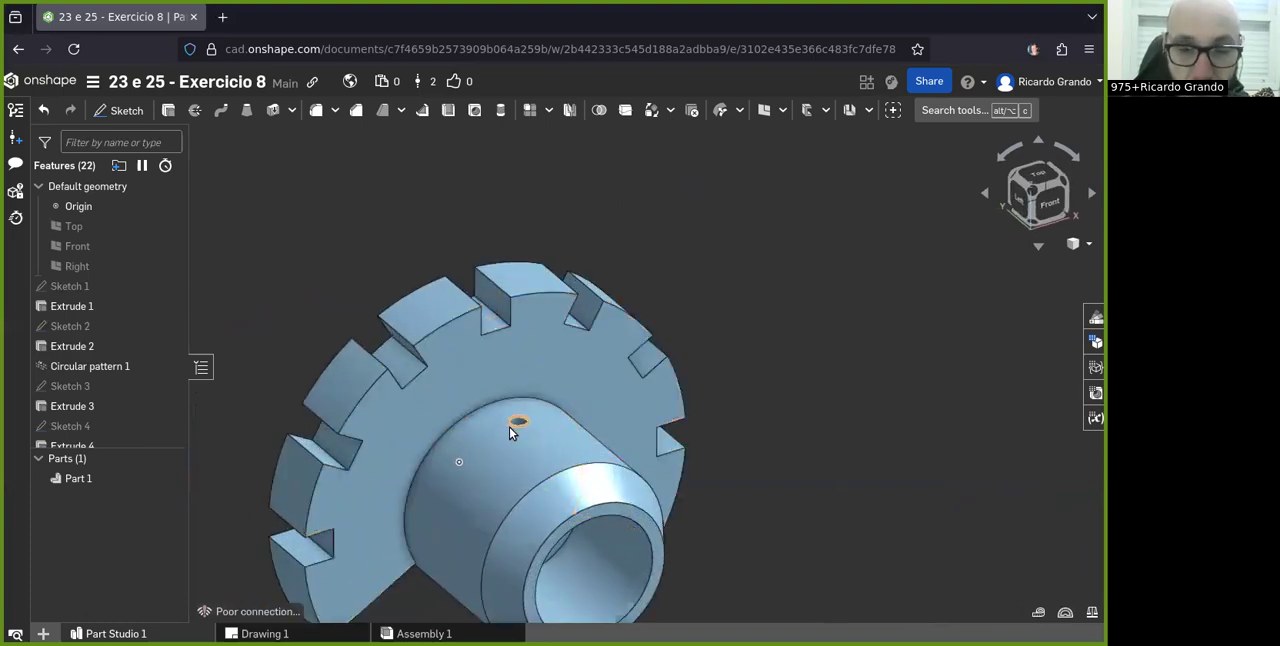
scroll(510, 430, "down", 3)
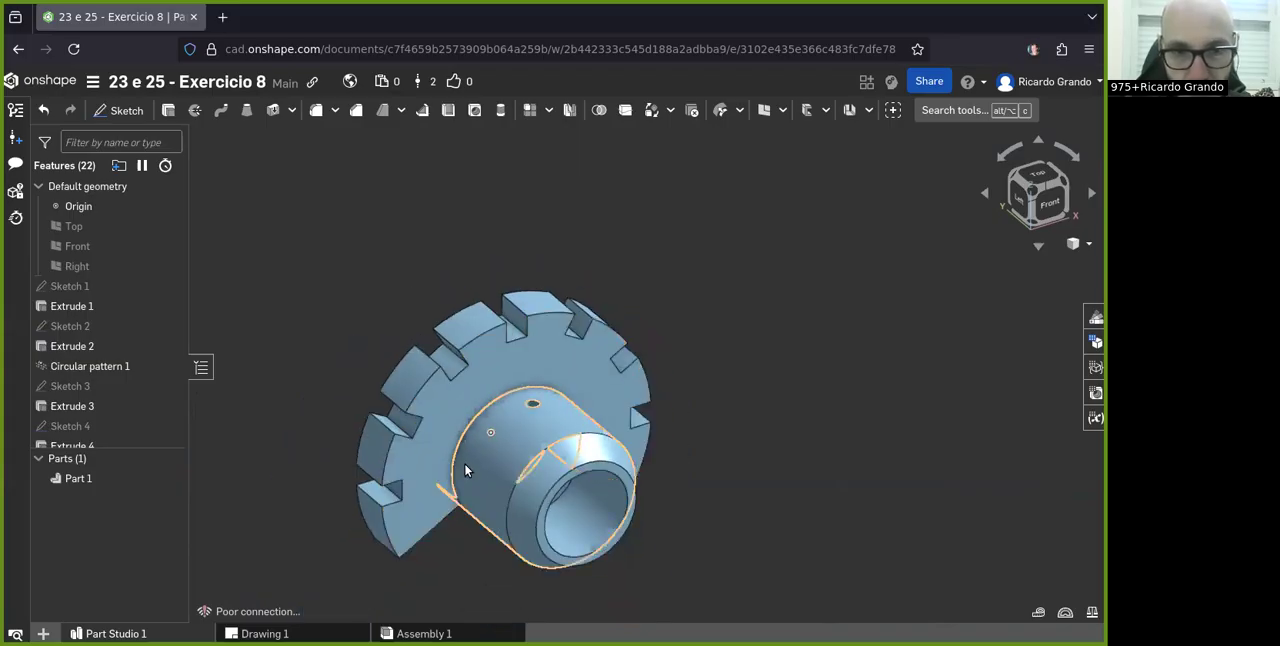
right_click_drag(460, 468, 483, 462)
left_click(43, 633)
scroll(661, 383, "down", 3)
right_click_drag(489, 418, 575, 447)
scroll(575, 447, "down", 3)
scroll(423, 432, "up", 4)
scroll(586, 383, "up", 2)
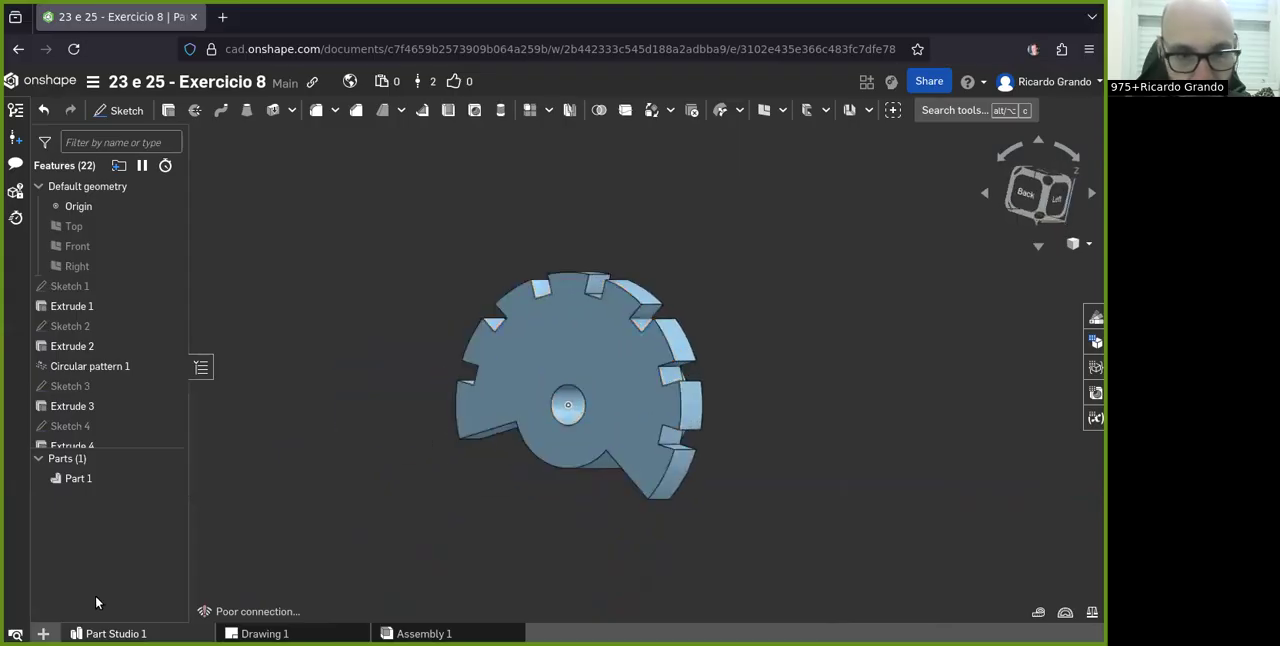
- Create a new drawing and place a front view of Part 1 with a projected side view beside it
left_click(43, 633)
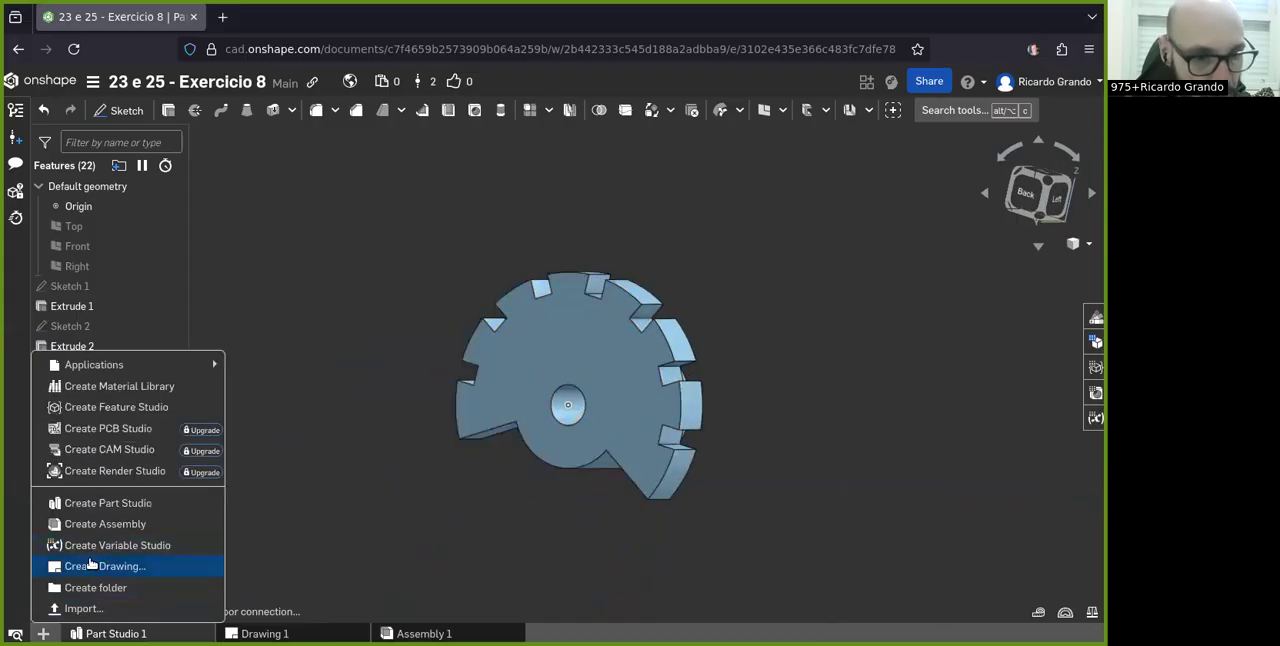
left_click(85, 566)
left_click(819, 514)
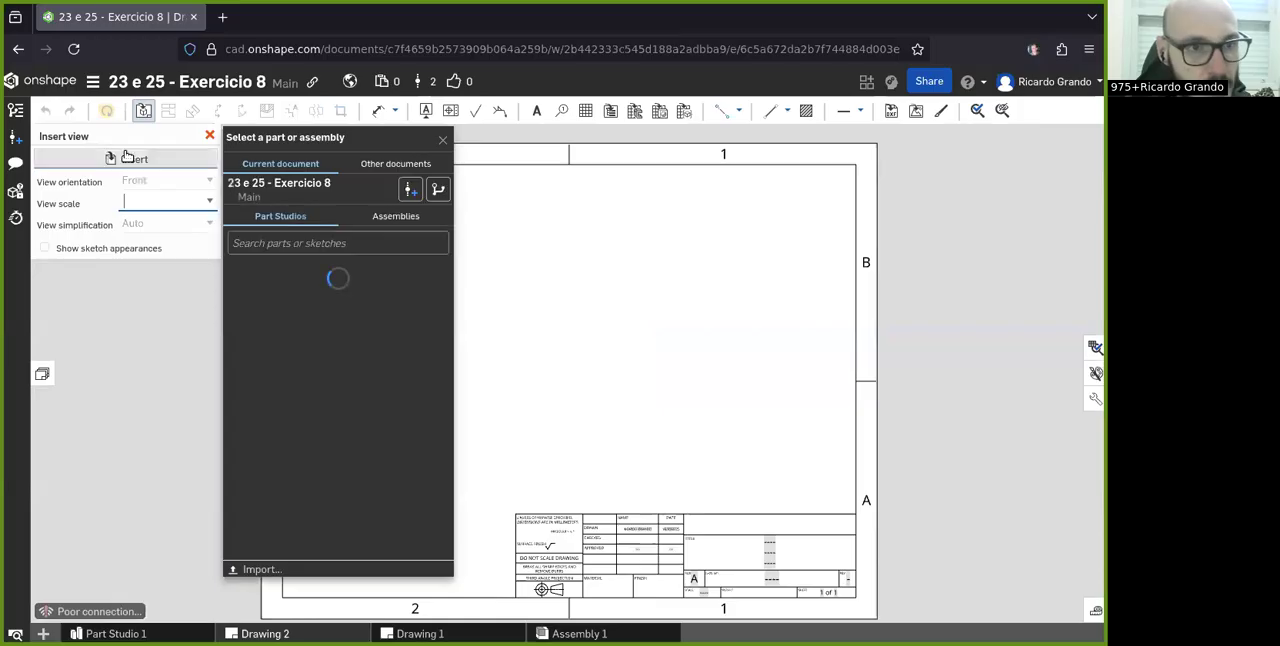
left_click(334, 324)
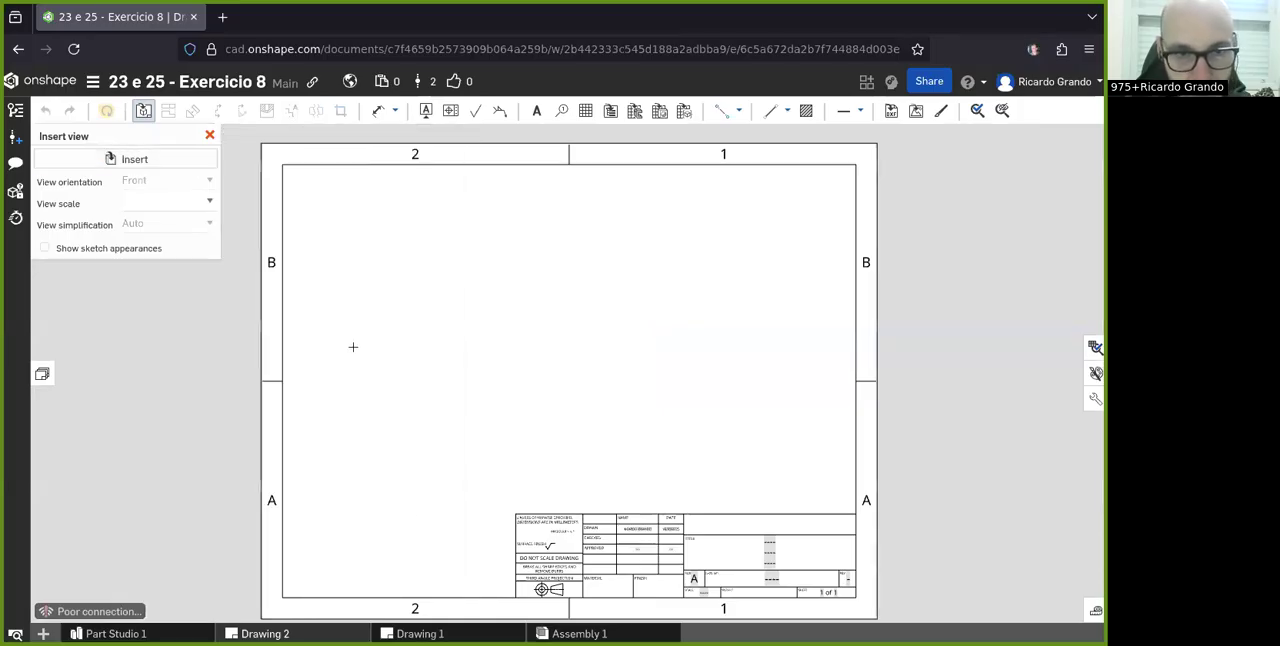
left_click(396, 295)
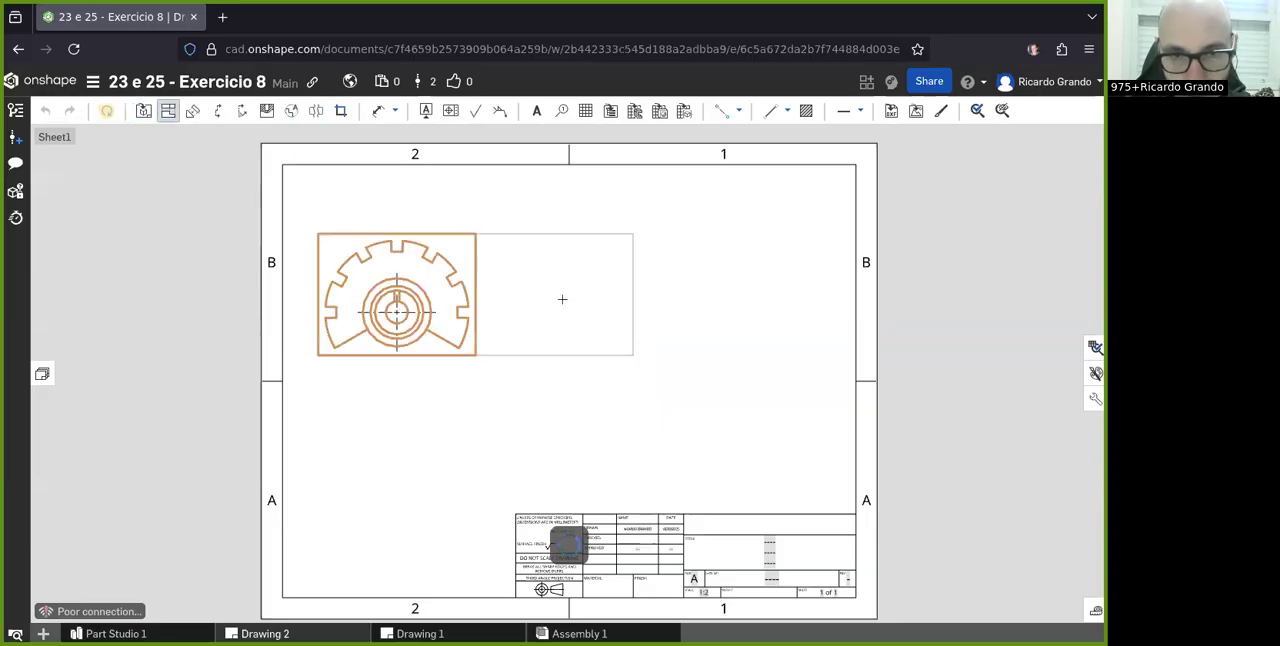
left_click(570, 299)
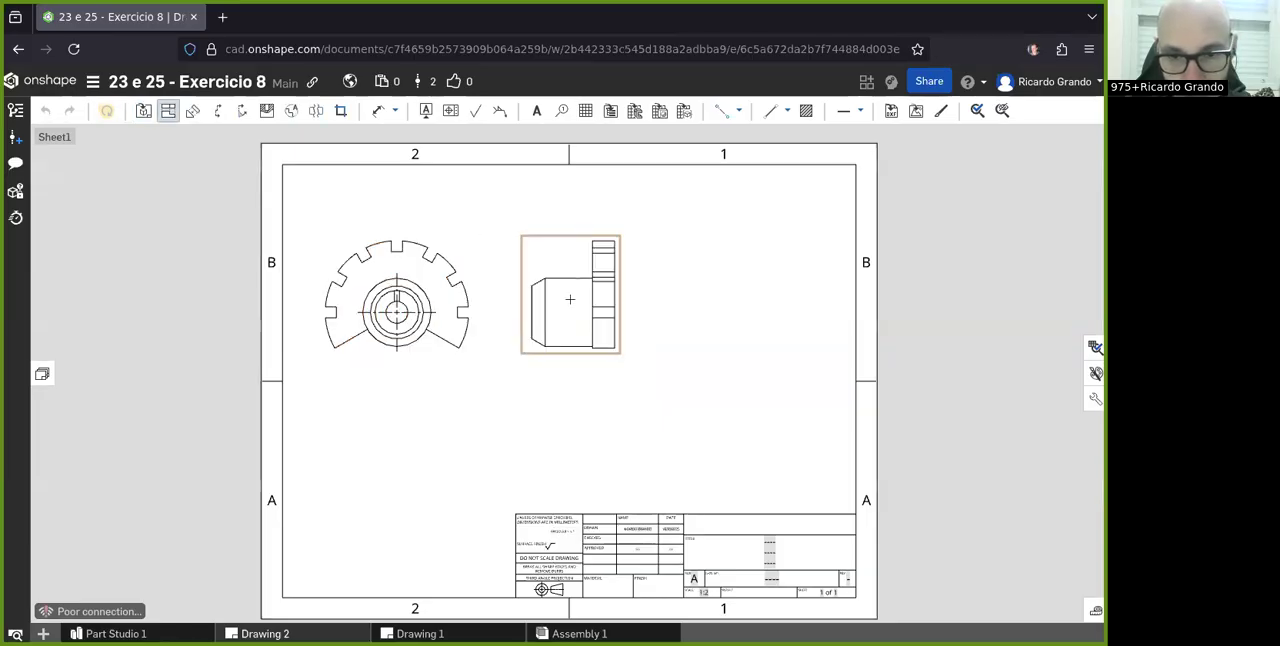
- Insert a Top view of Part 1 on the sheet to the right of the side view
left_click(143, 110)
left_click(147, 162)
left_click(147, 164)
left_click(155, 181)
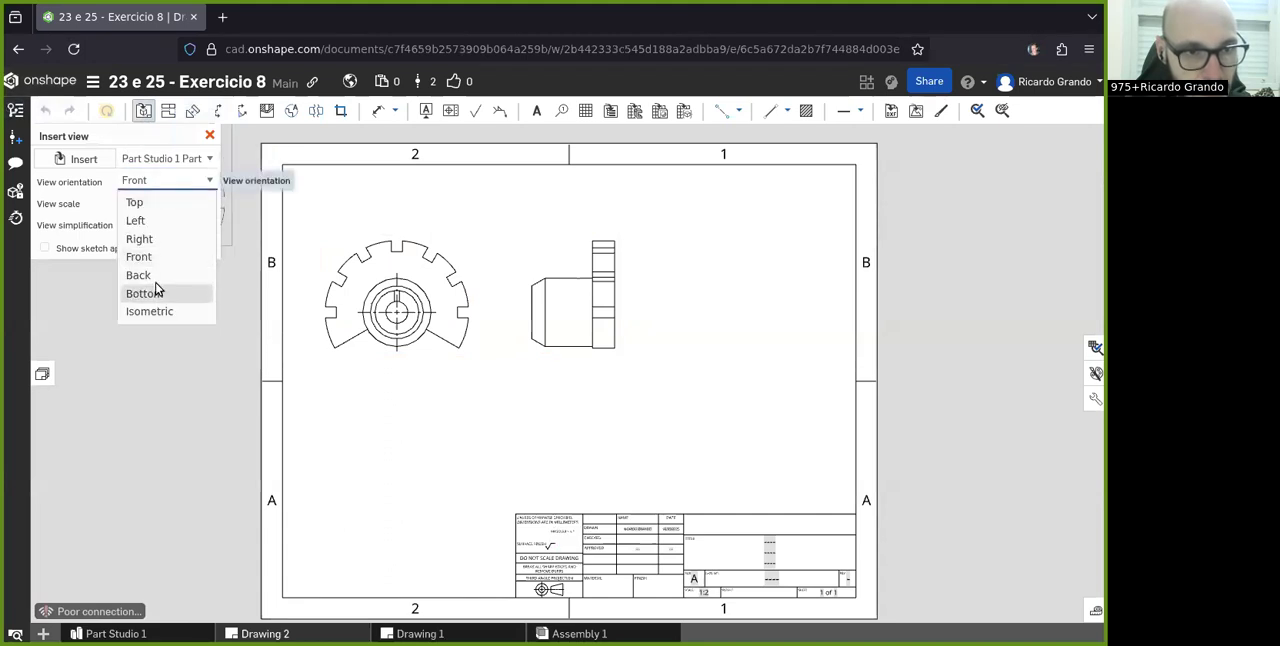
left_click(145, 203)
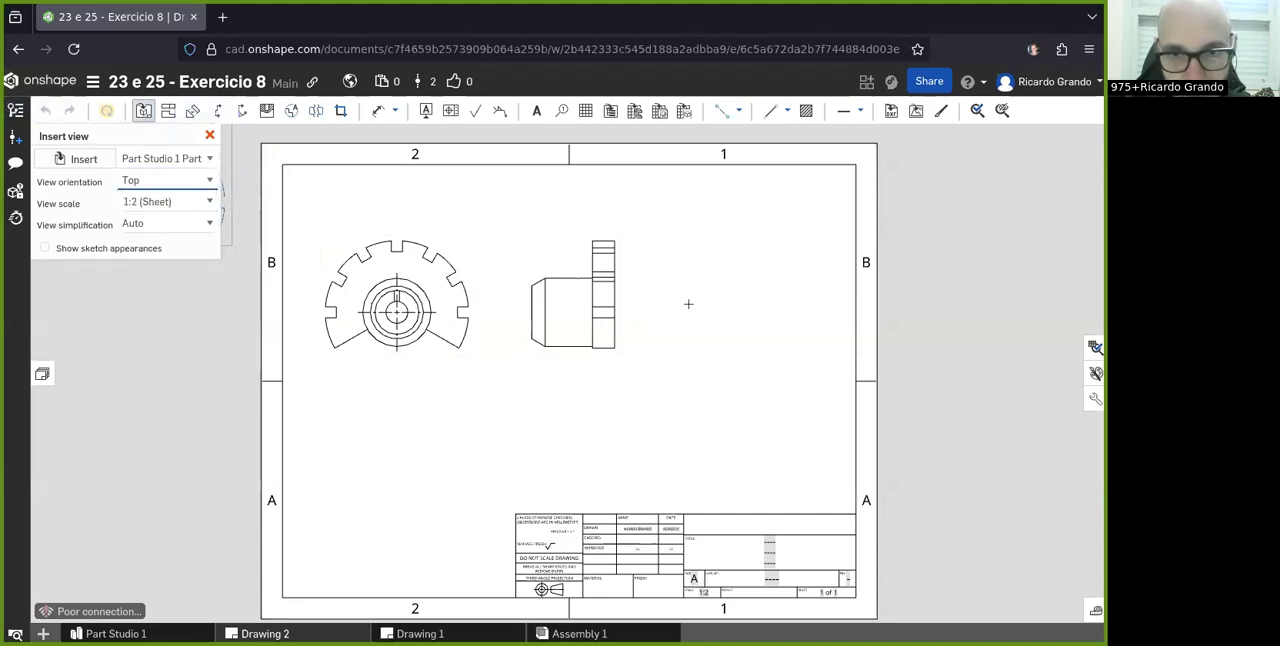
left_click(751, 297)
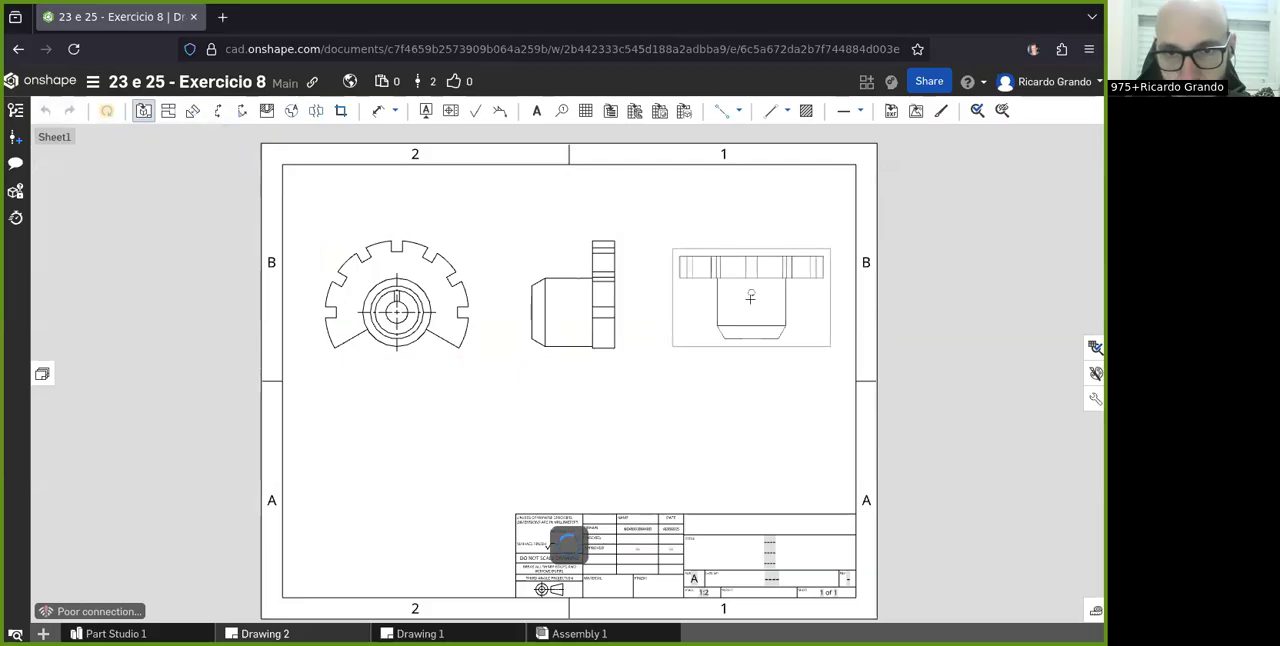
key("Escape")
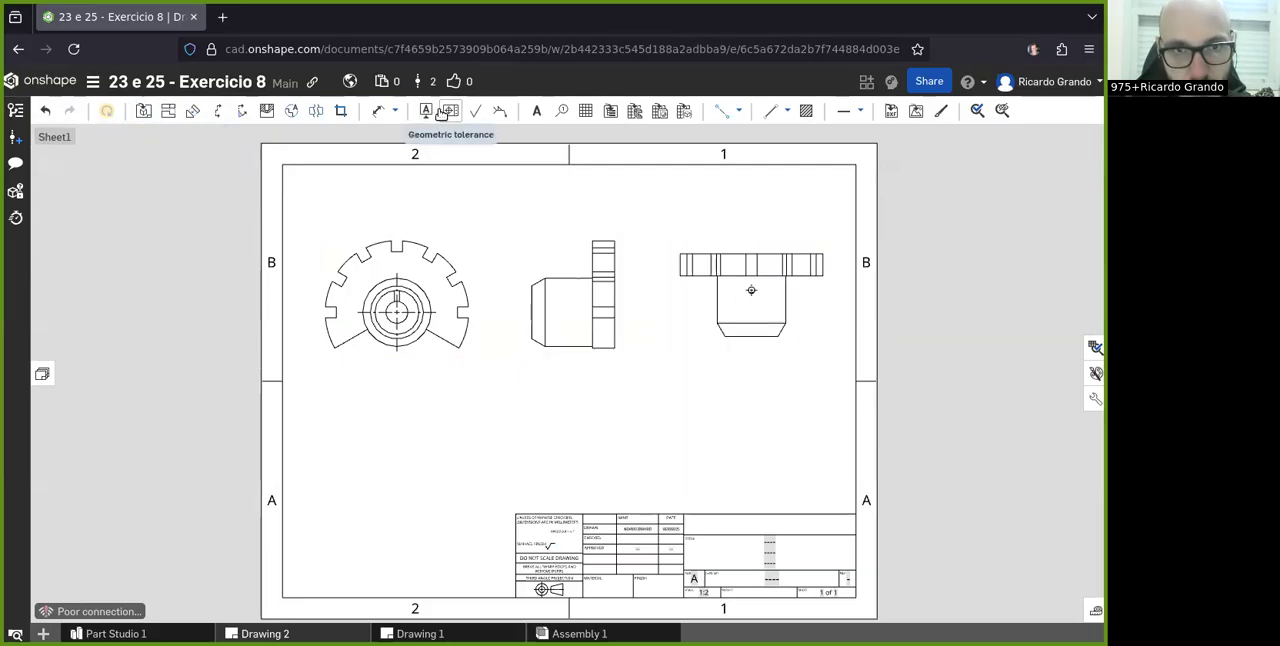
left_click(360, 297)
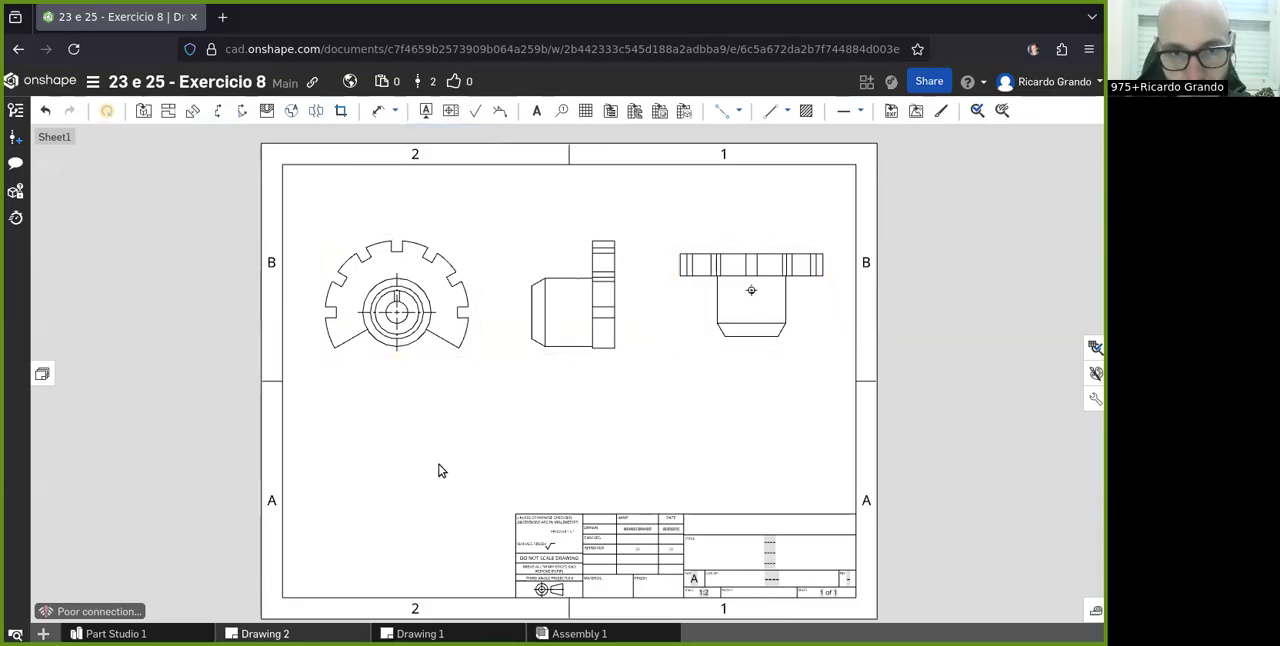
left_click(704, 287)
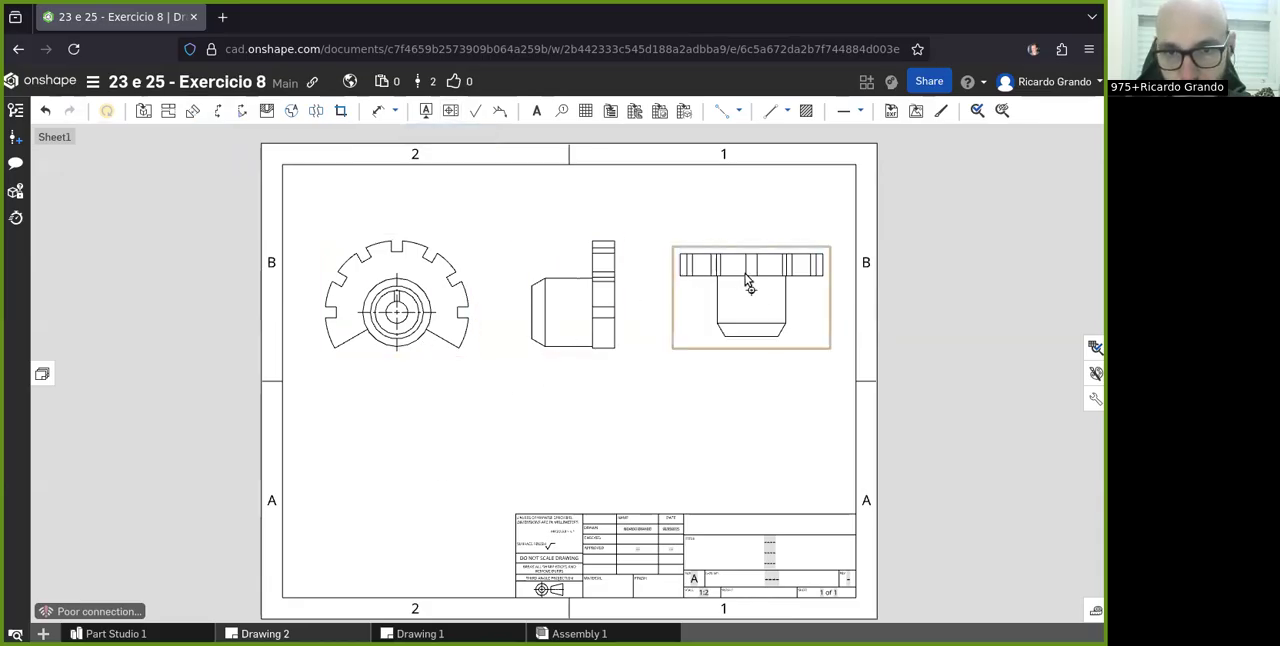
scroll(590, 359, "down", 1)
scroll(378, 238, "up", 2)
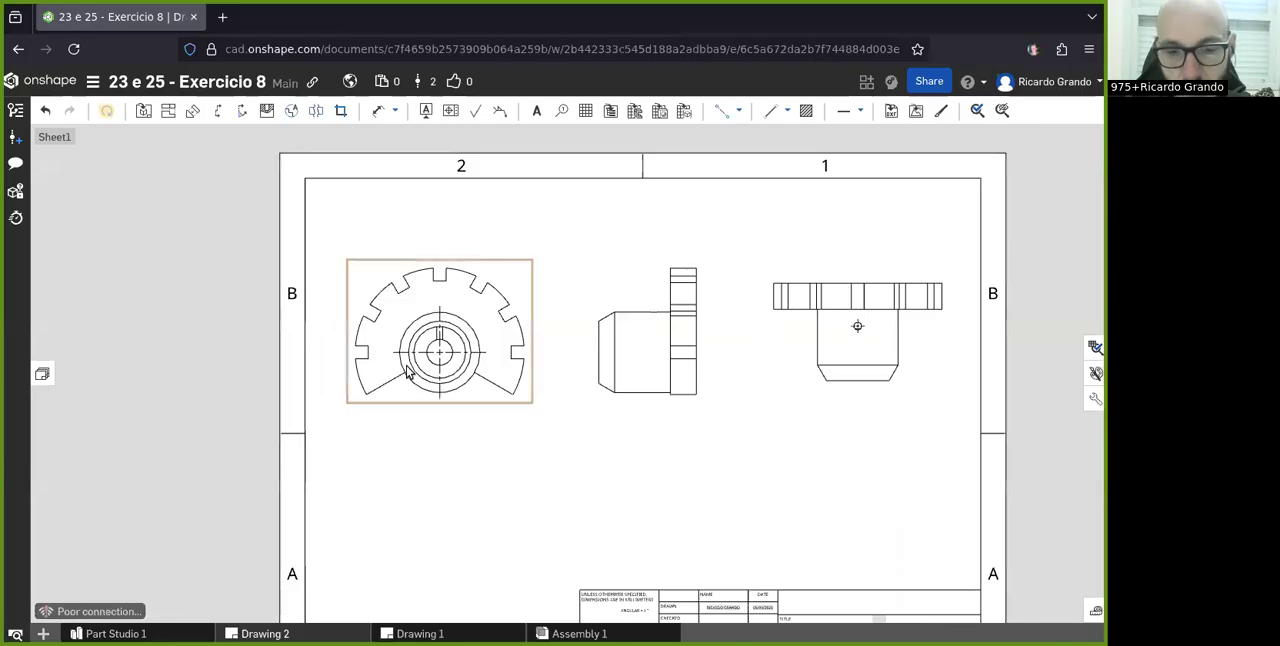
- Dimension the depth and the width of the uppermost notch in the flange's front view
scroll(410, 372, "up", 3)
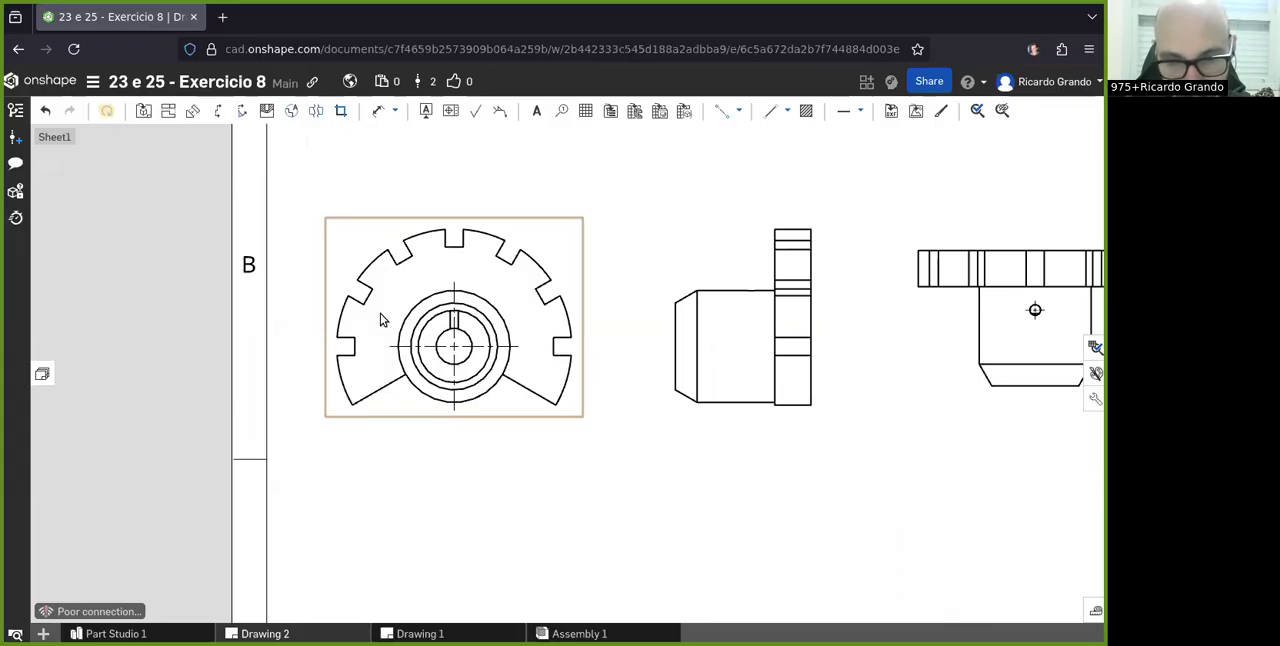
scroll(450, 240, "up", 4)
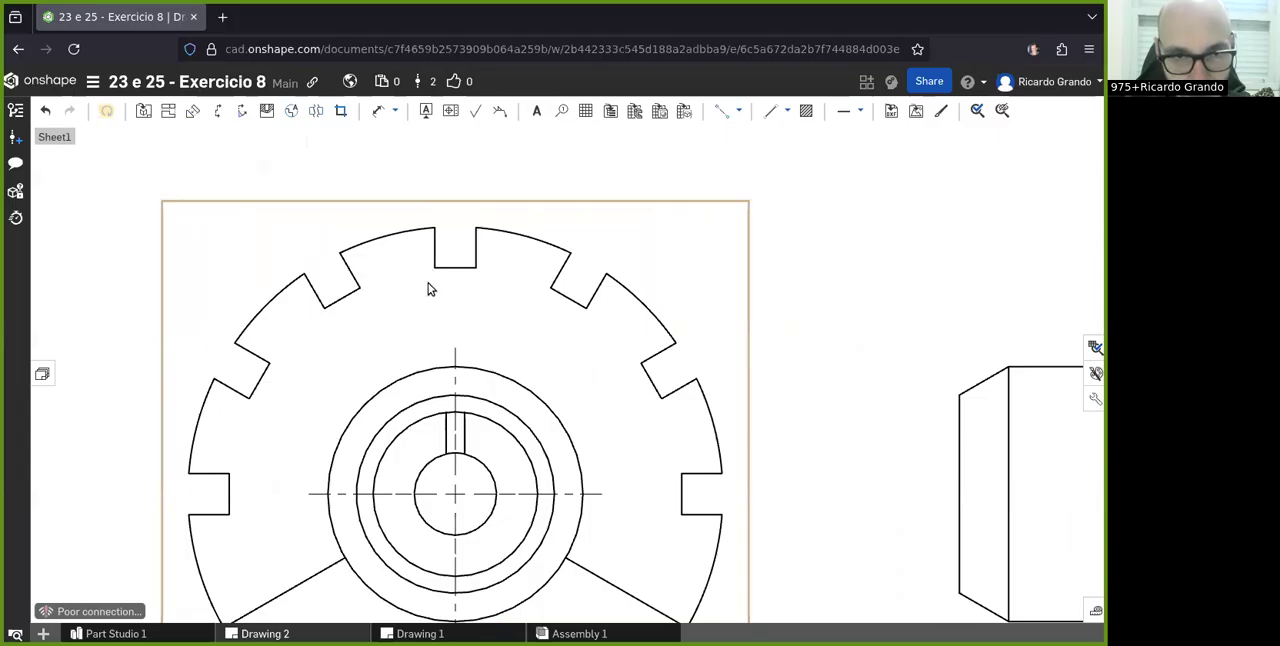
left_click(395, 111)
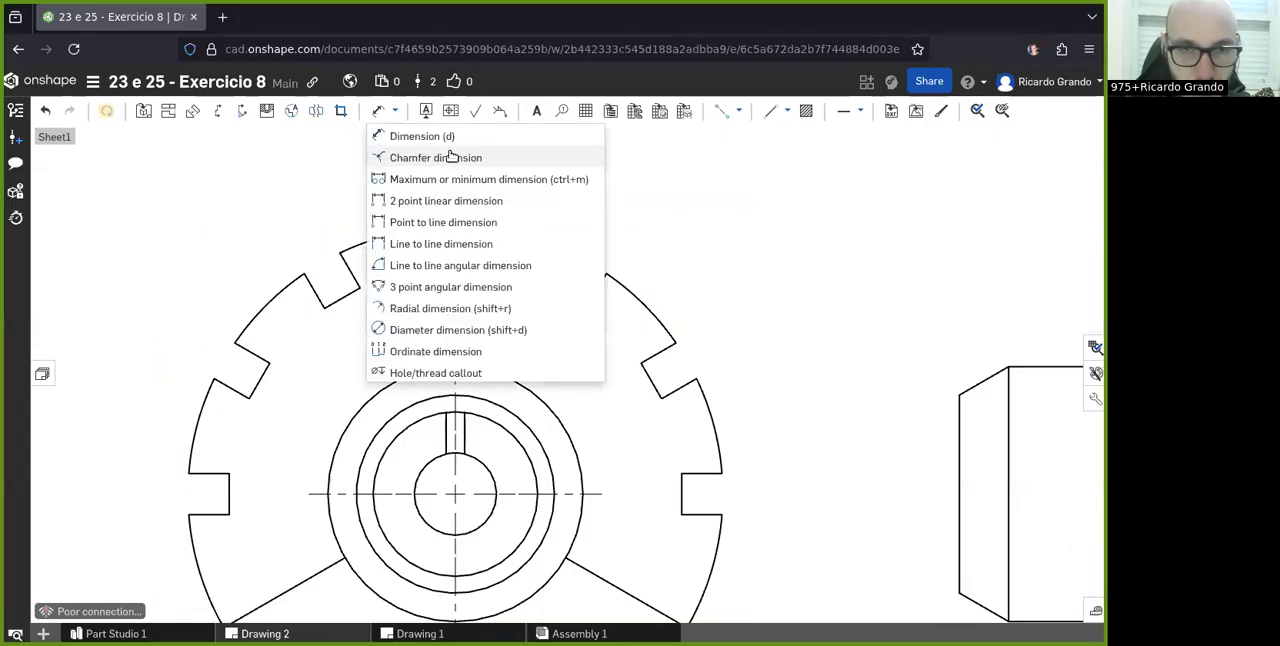
left_click(842, 294)
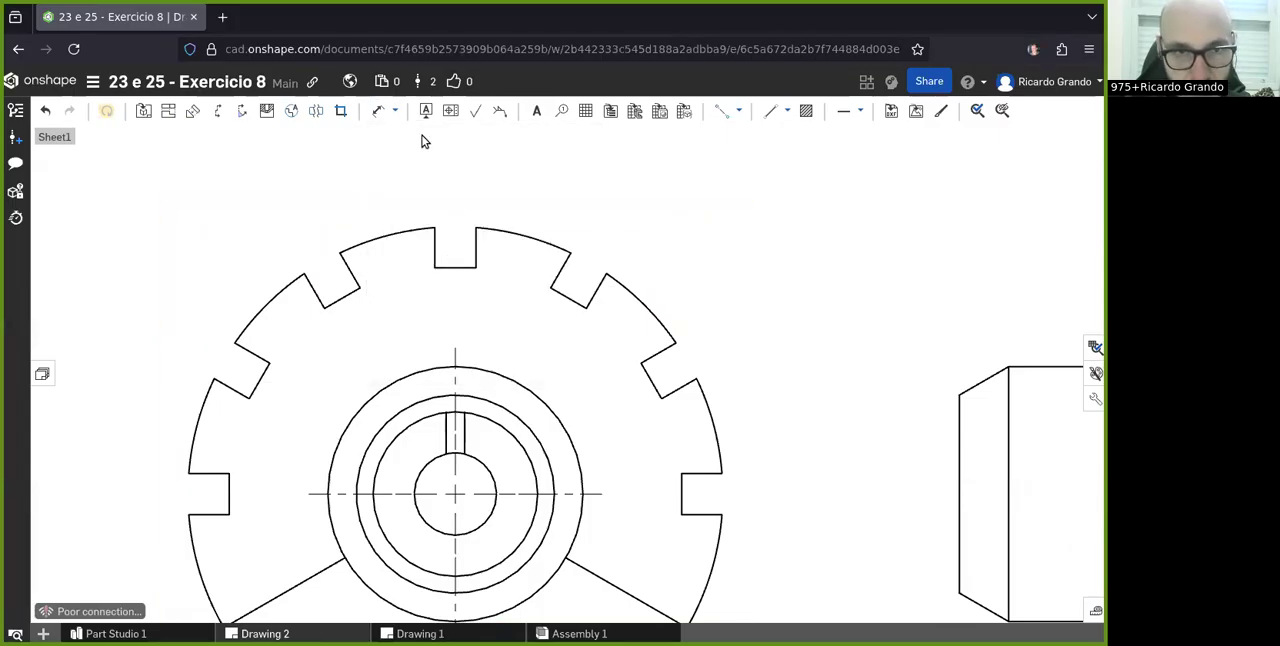
left_click(393, 112)
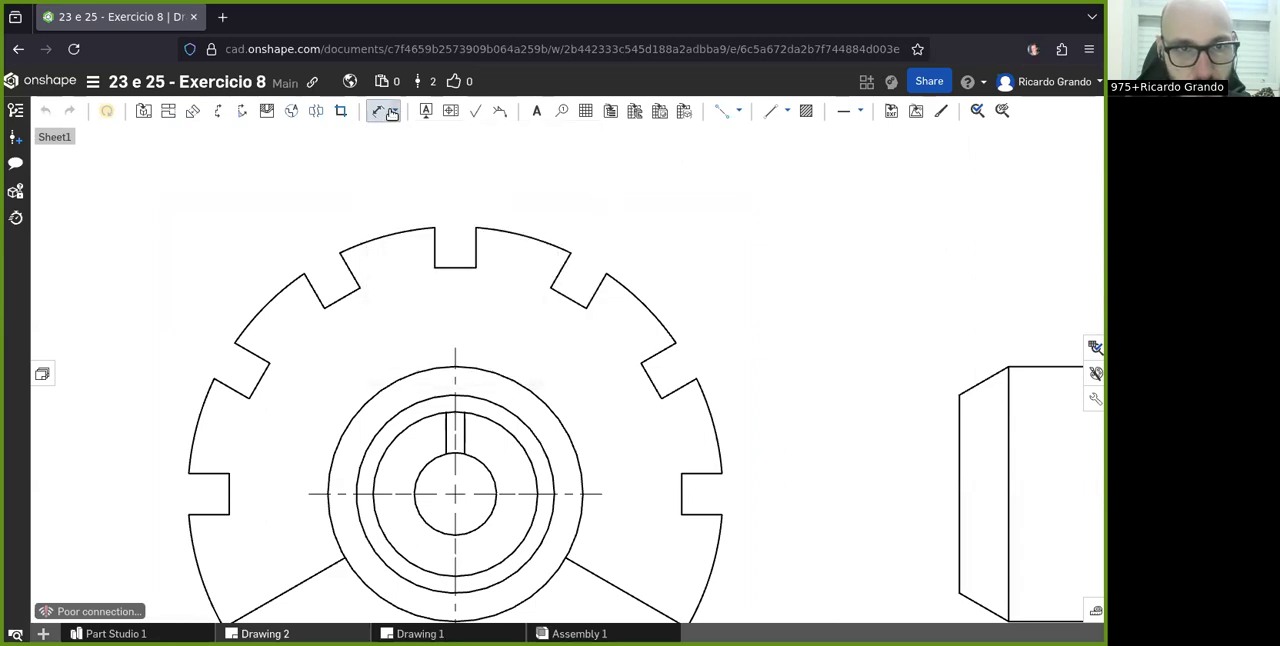
left_click(389, 115)
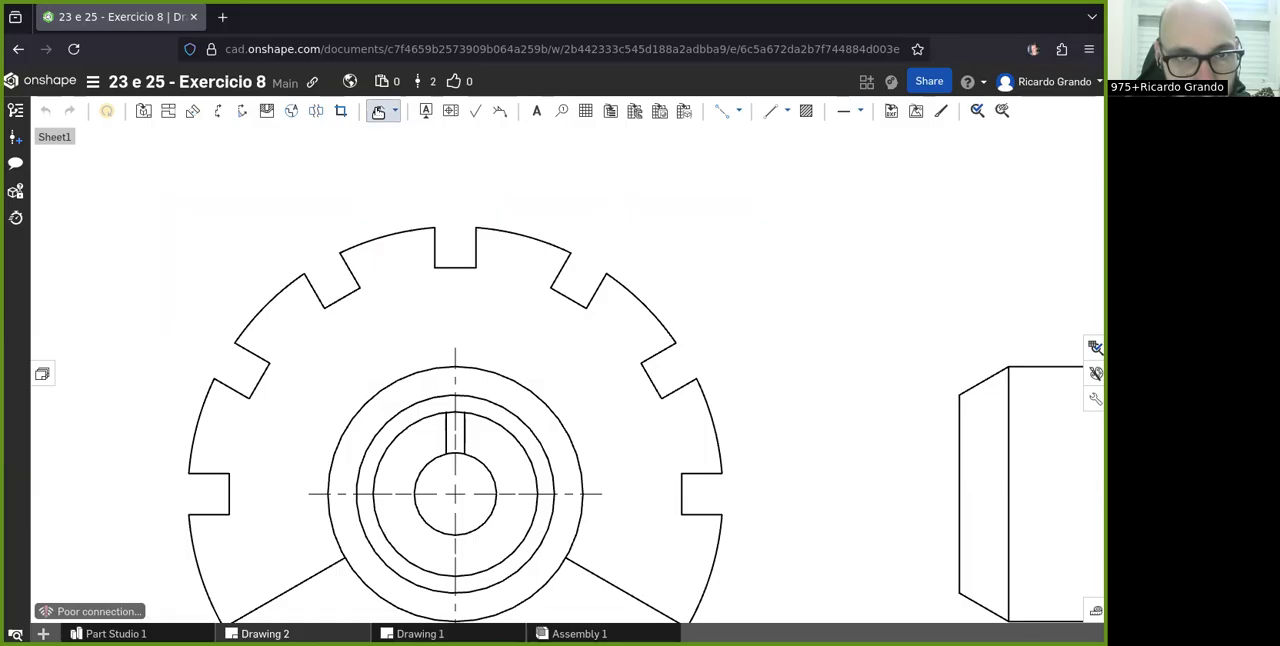
left_click(432, 246)
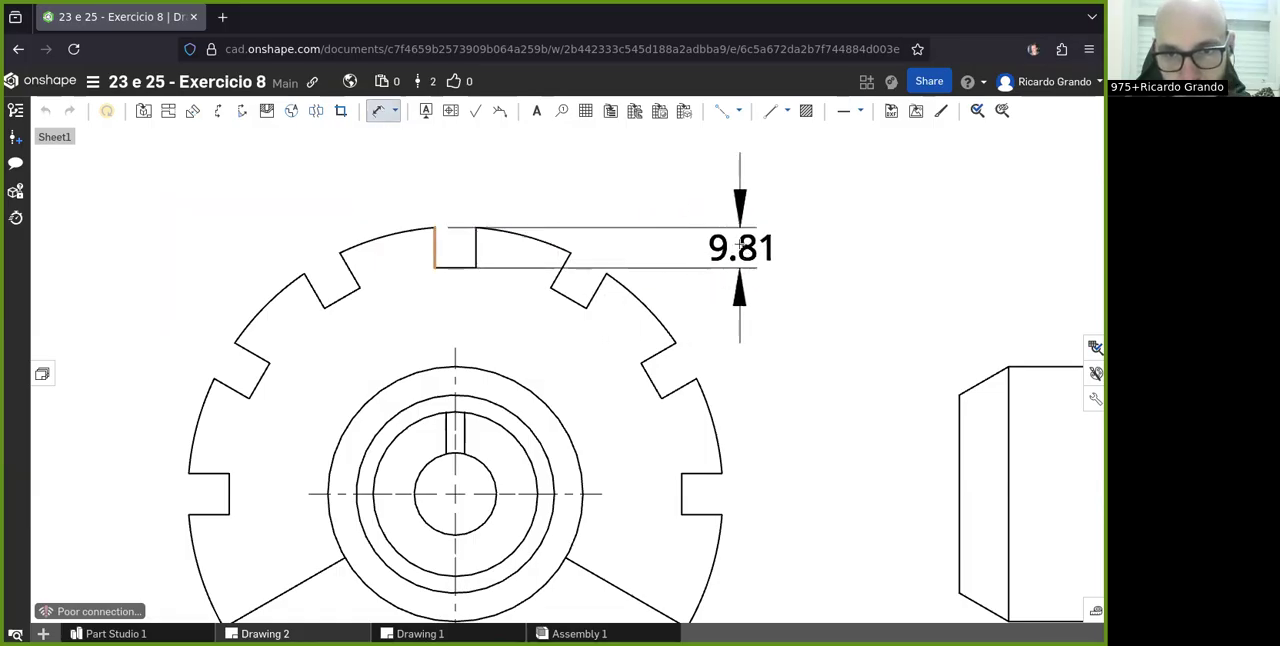
left_click(739, 244)
left_click(452, 267)
left_click(455, 160)
- Add a radial dimension to the flange's outer arc just left of the uppermost notch in the front view
scroll(634, 283, "down", 3)
scroll(636, 265, "up", 2)
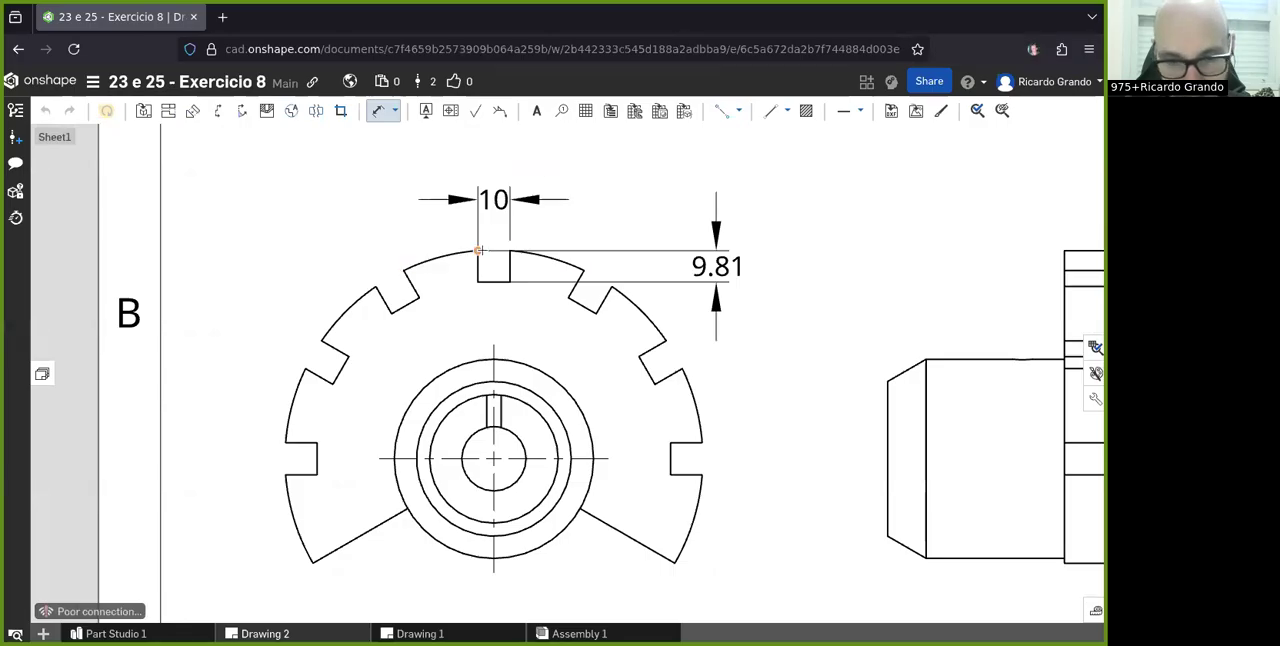
left_click(398, 112)
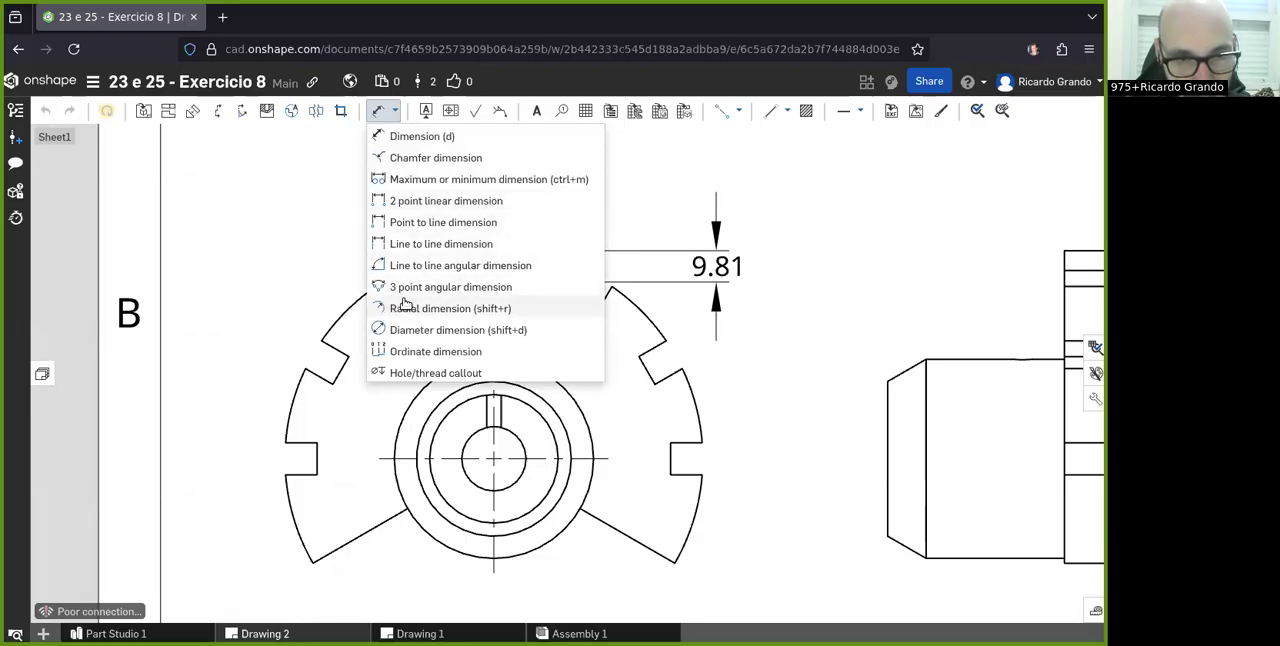
left_click(440, 264)
left_click(446, 256)
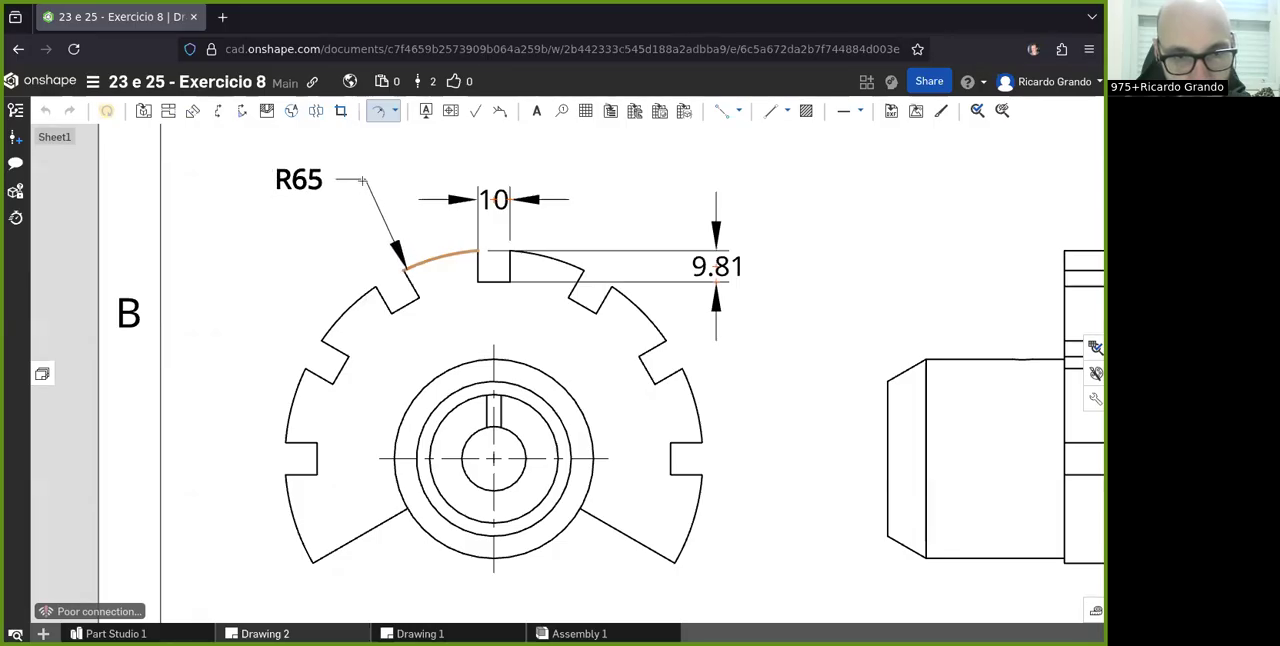
left_click(390, 177)
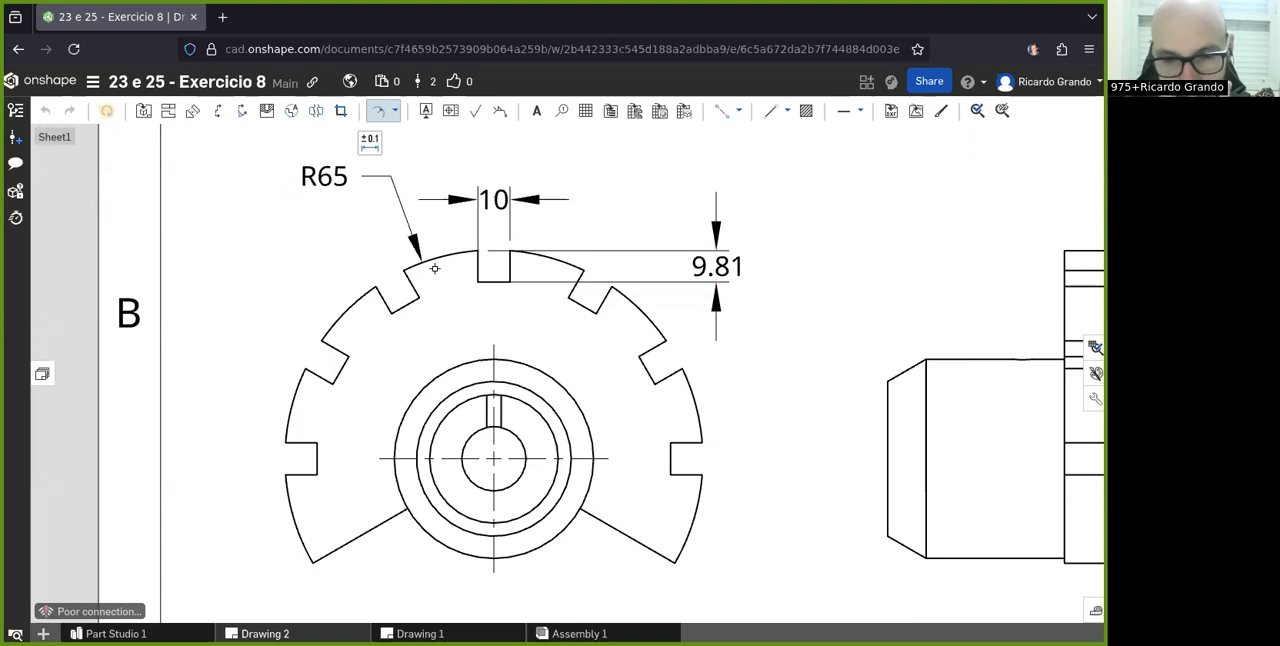
- Add radial dimensions to the four concentric hub circles in the front view, stacking the labels beside the flange from innermost to outermost
scroll(402, 293, "down", 2)
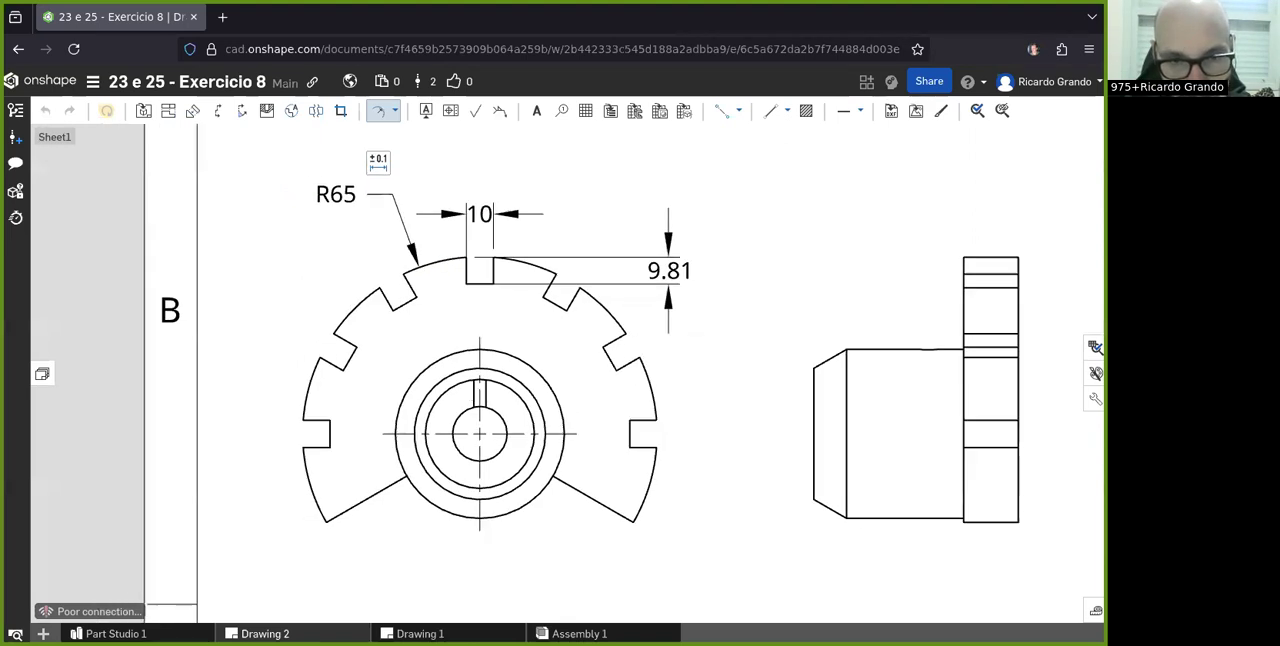
scroll(604, 607, "up", 3)
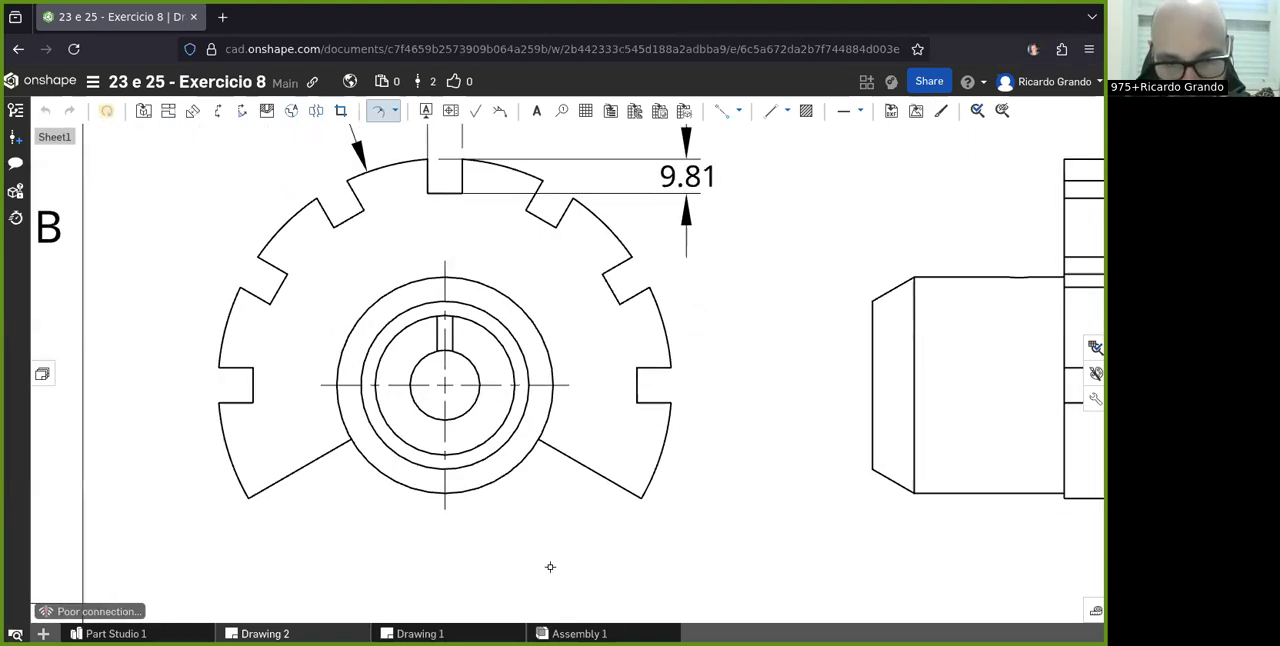
left_click(473, 407)
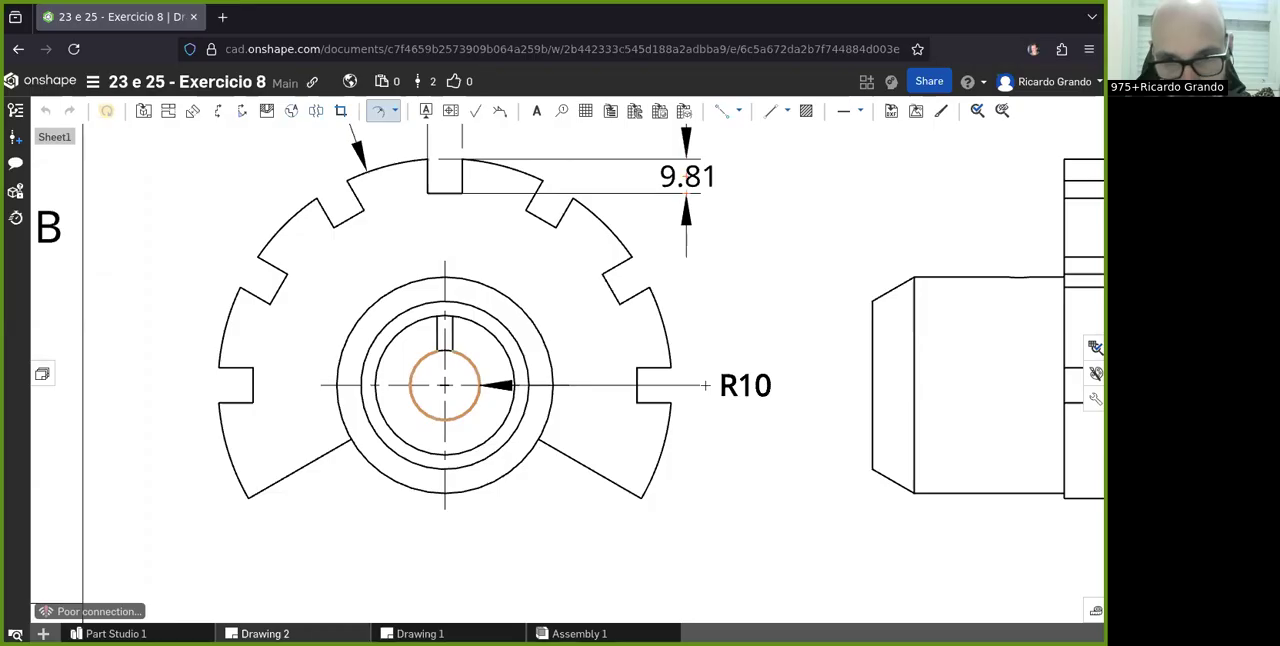
left_click(705, 385)
left_click(489, 333)
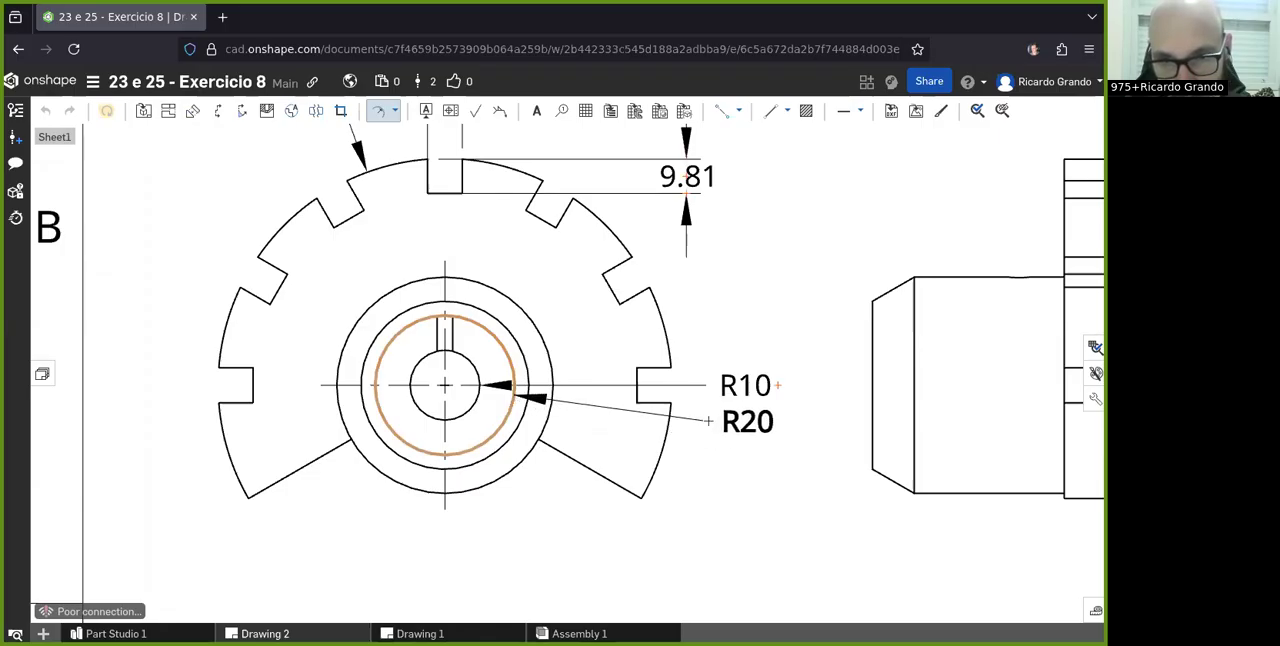
left_click(709, 421)
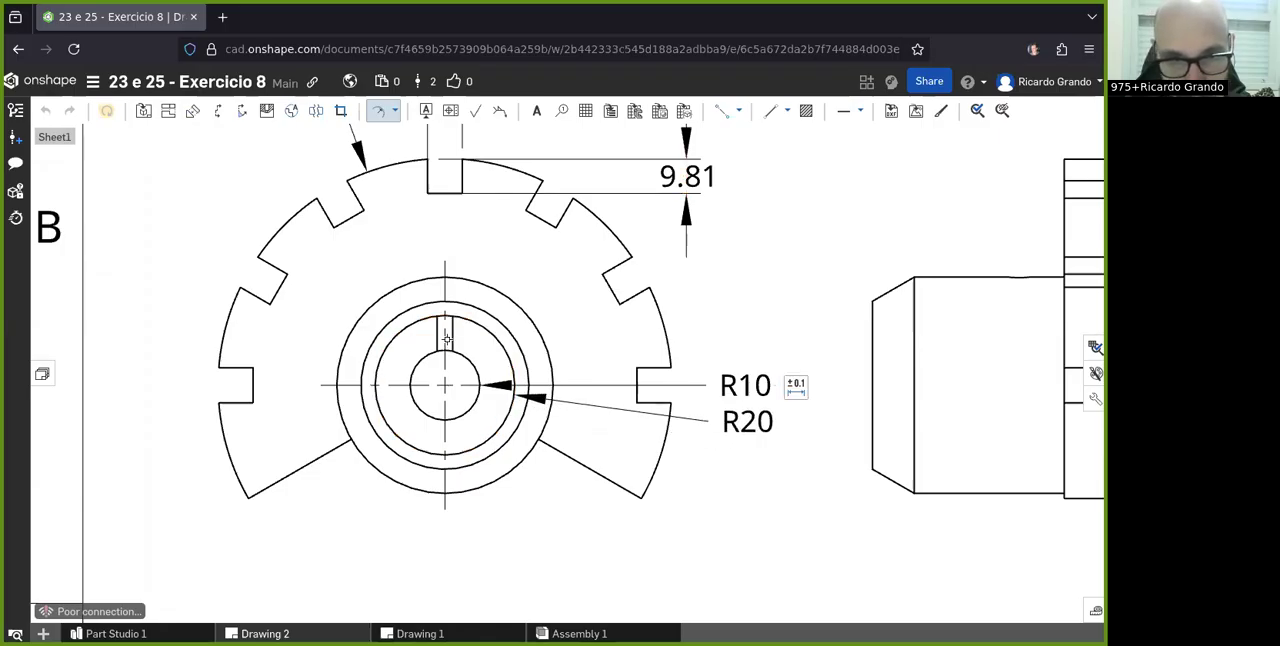
left_click(516, 342)
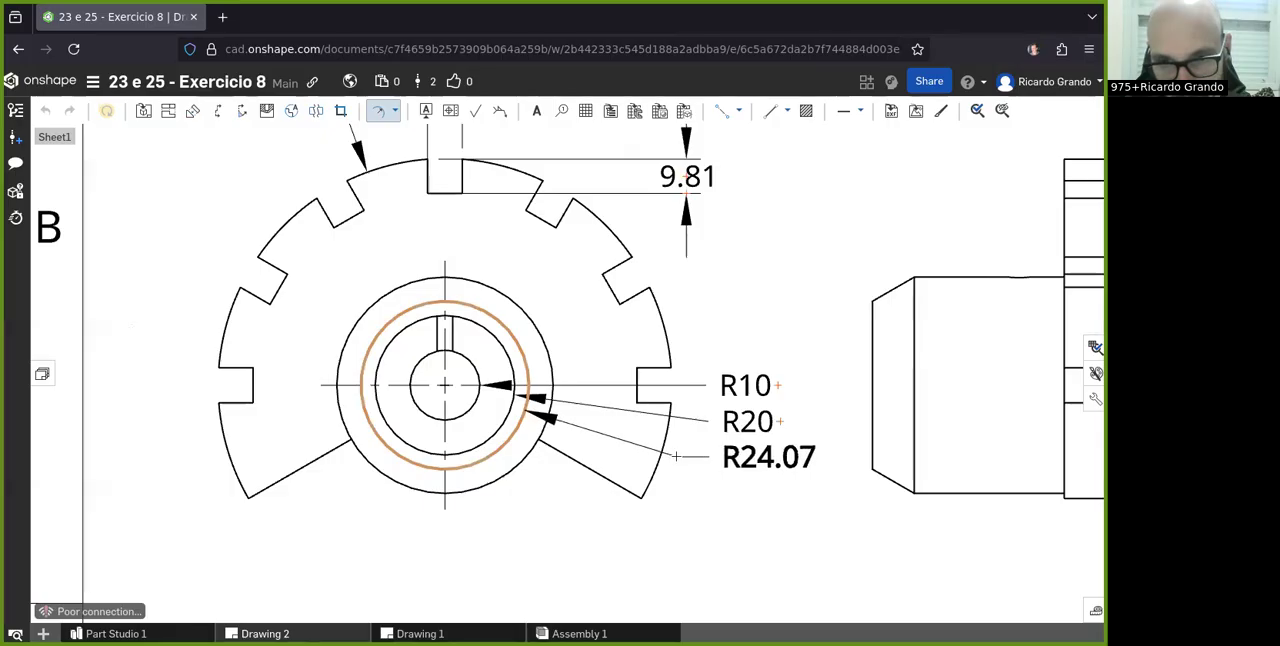
left_click(676, 456)
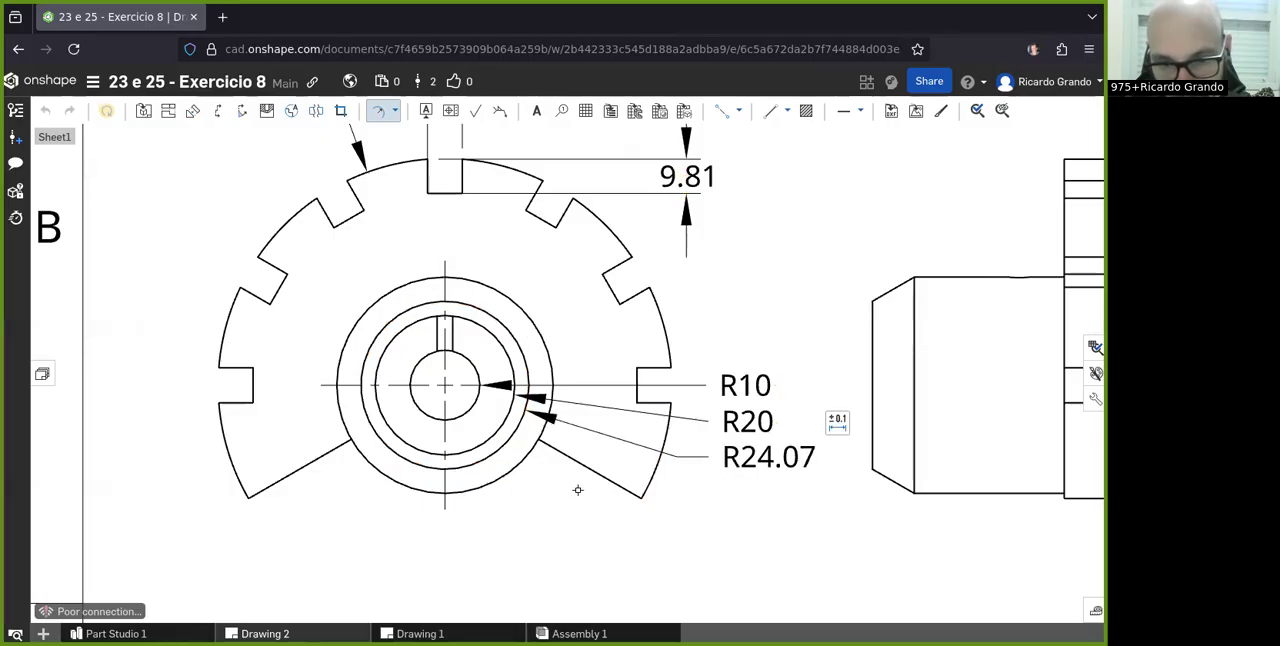
left_click(550, 368)
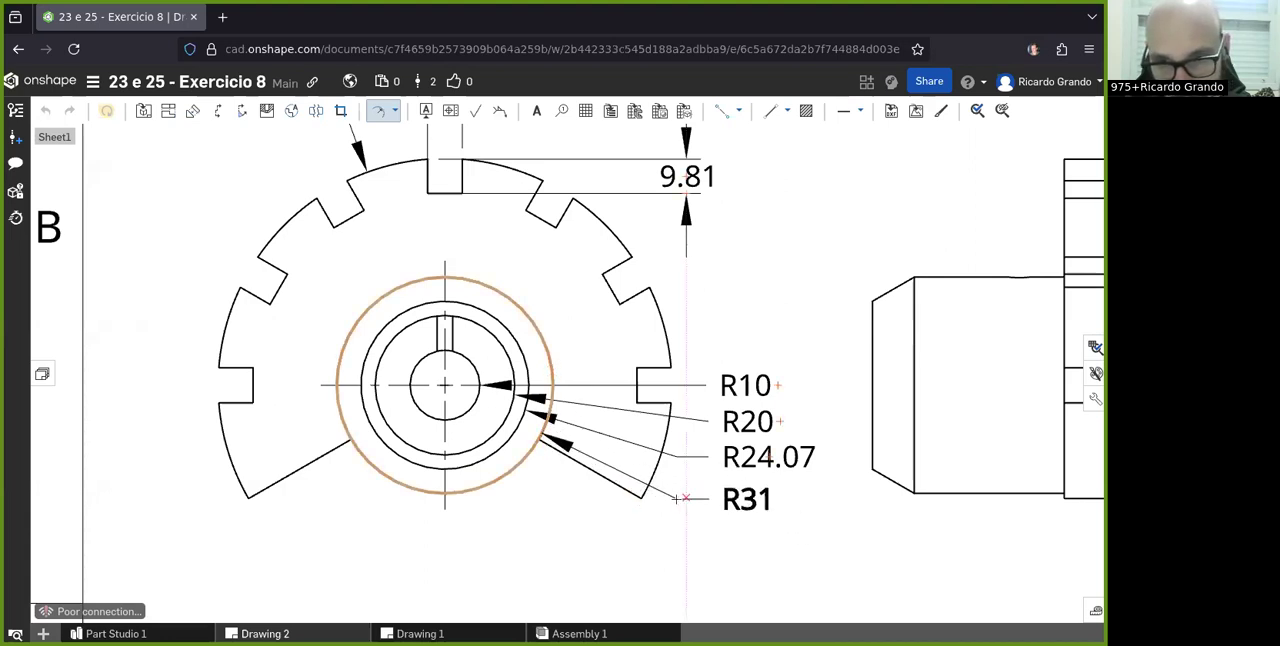
left_click(676, 495)
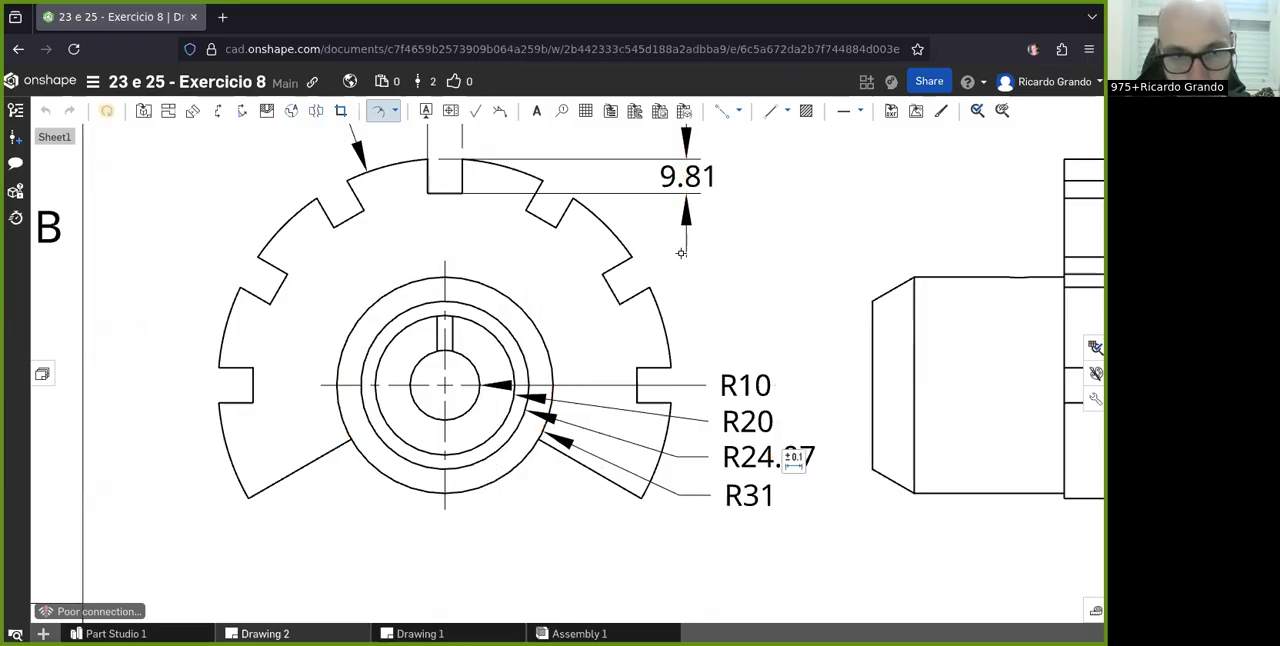
- Add a line-to-line angular dimension between the two sloping lower edges of the flange, placed below the front view
scroll(681, 253, "down", 4)
scroll(634, 265, "up", 1)
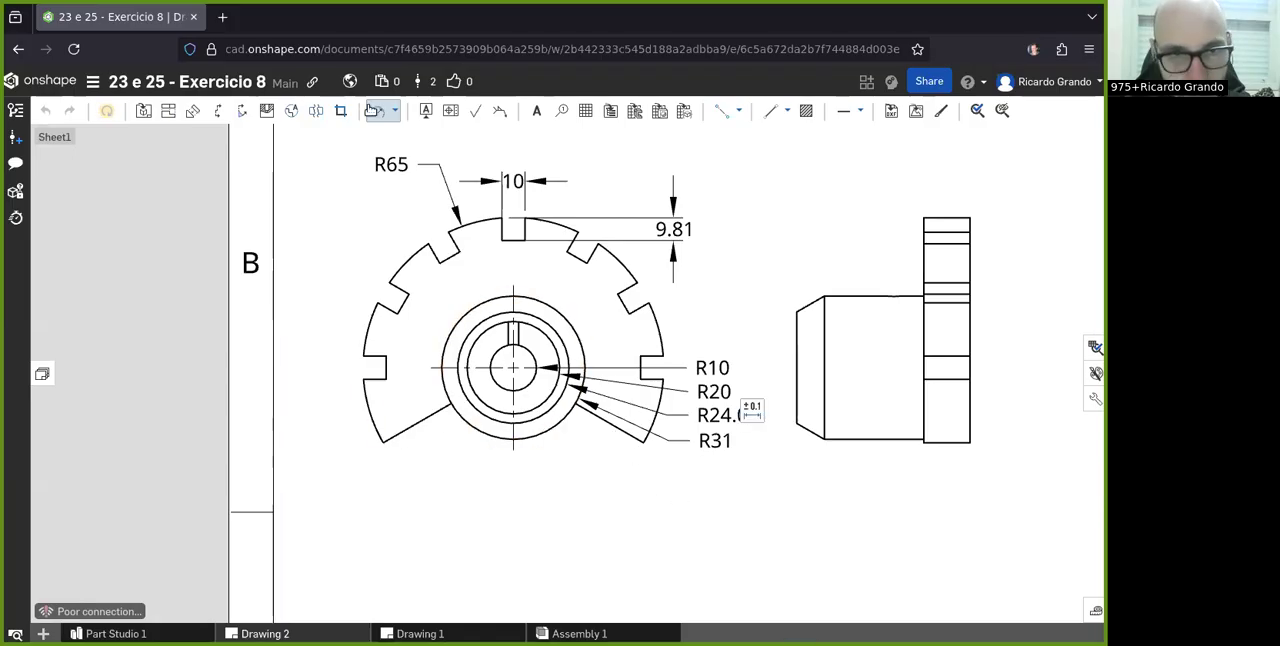
left_click(396, 109)
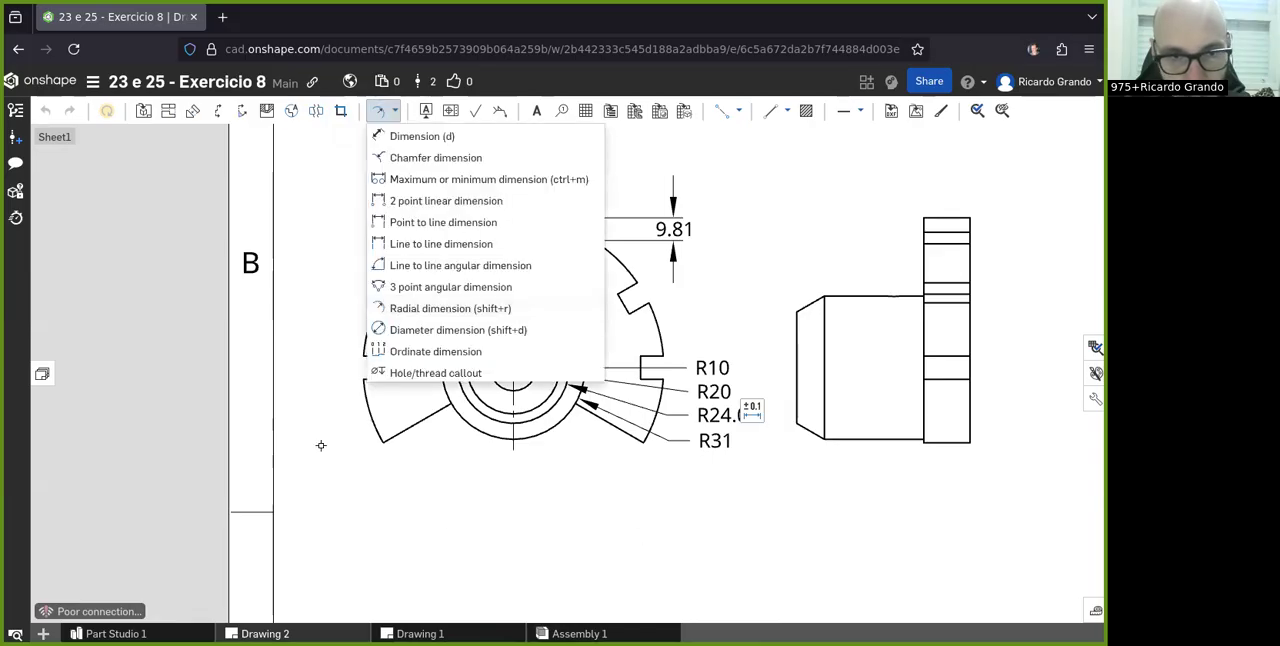
left_click(425, 265)
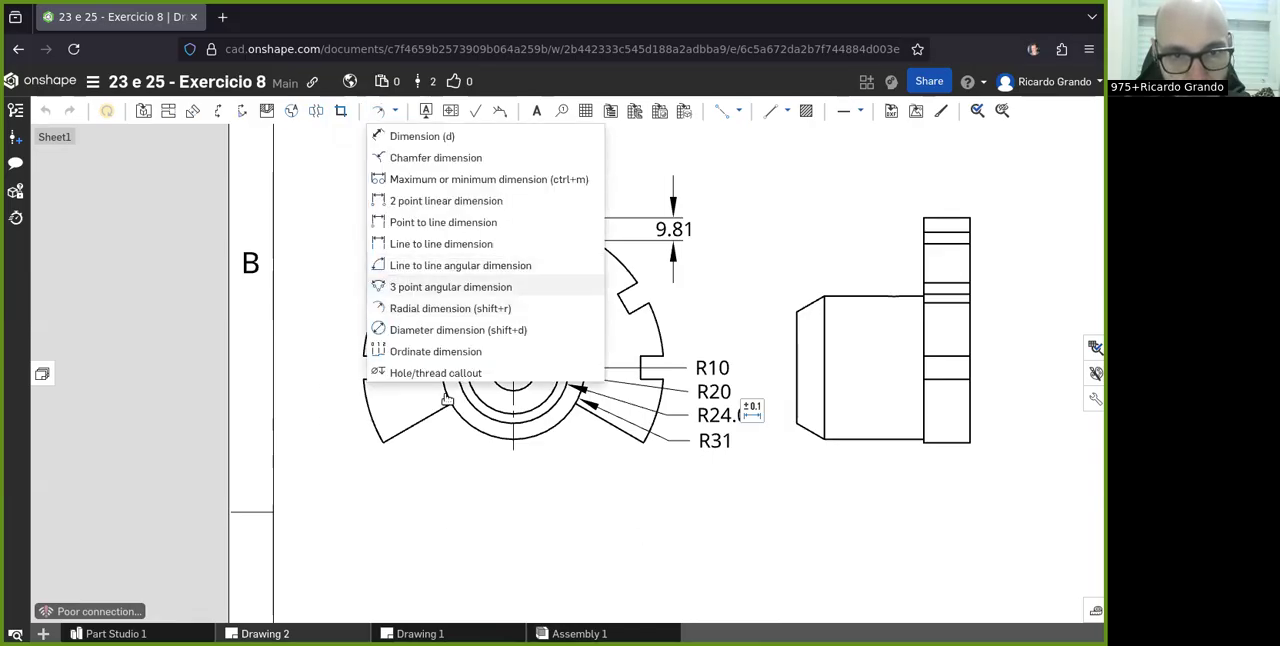
left_click(623, 432)
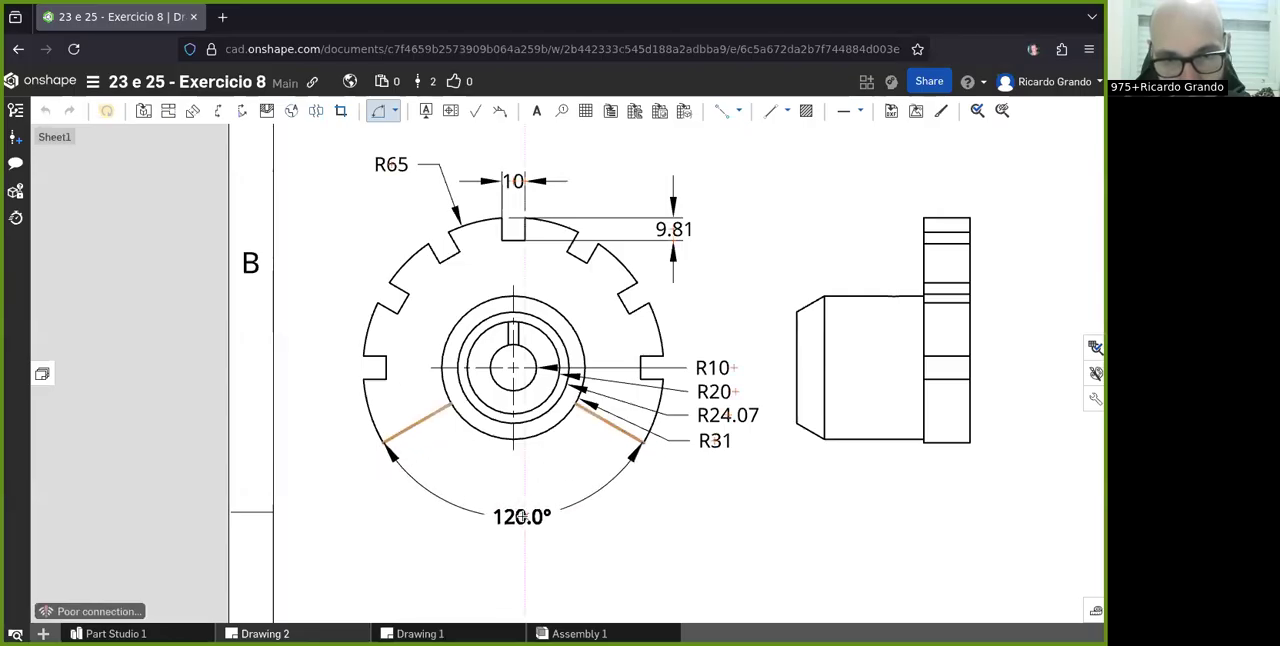
left_click(521, 516)
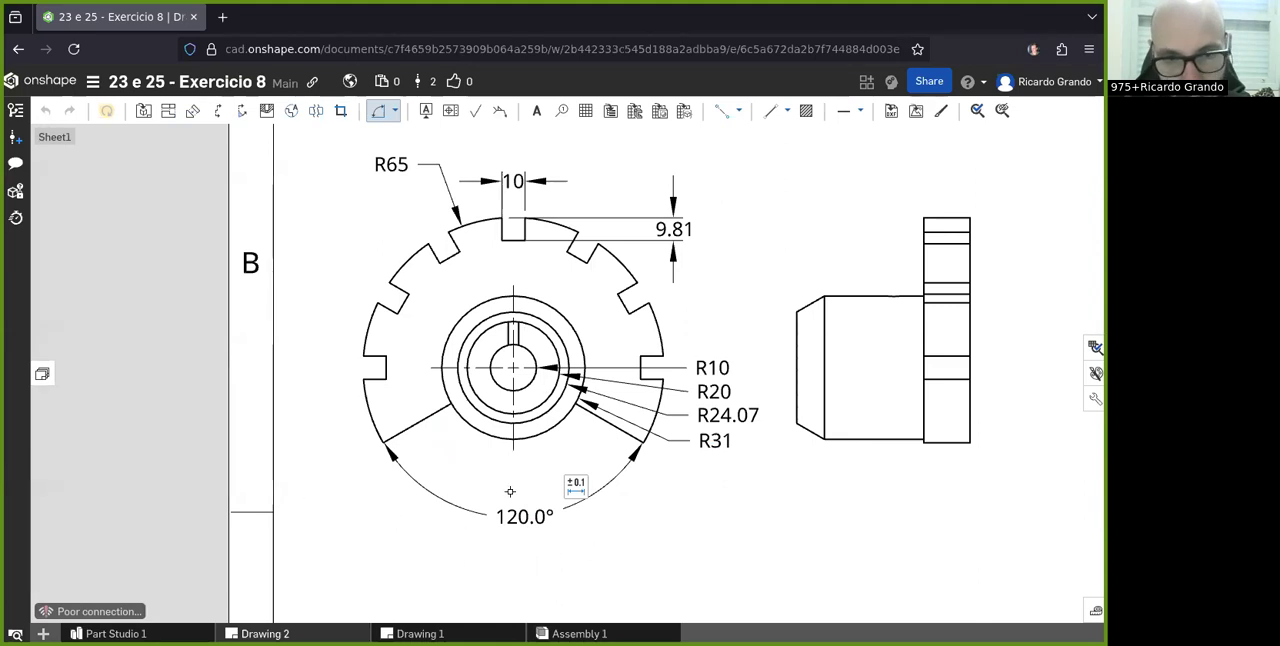
scroll(500, 517, "up", 2)
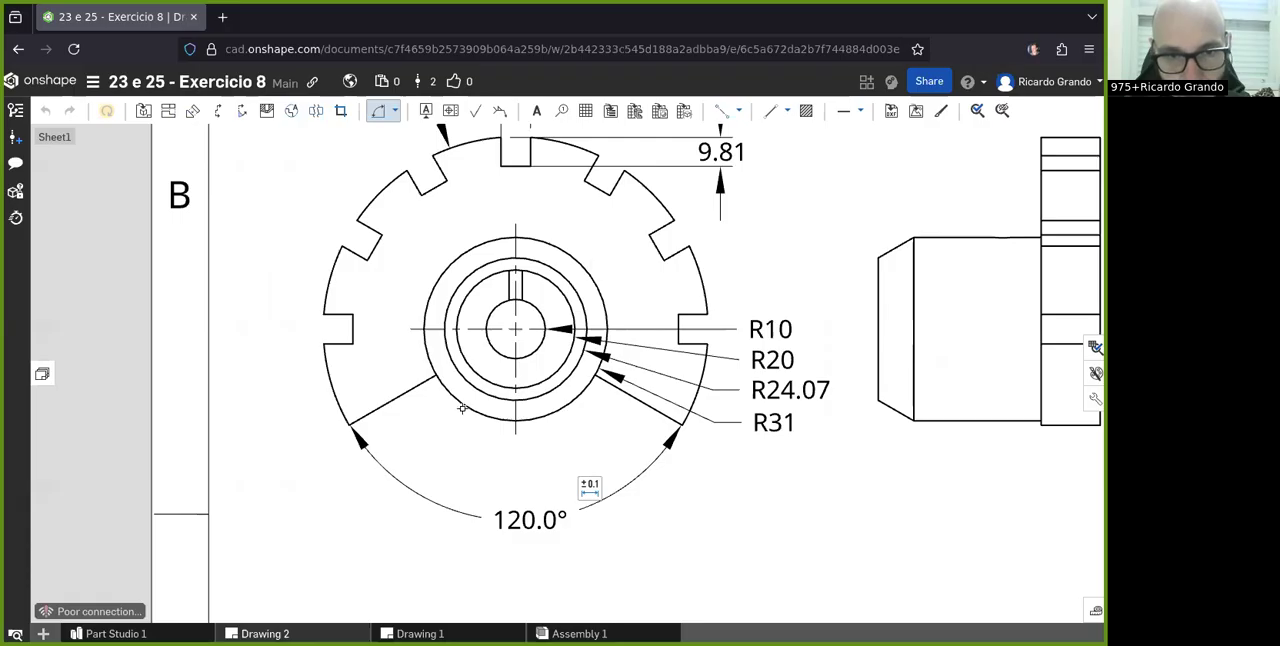
left_click(396, 112)
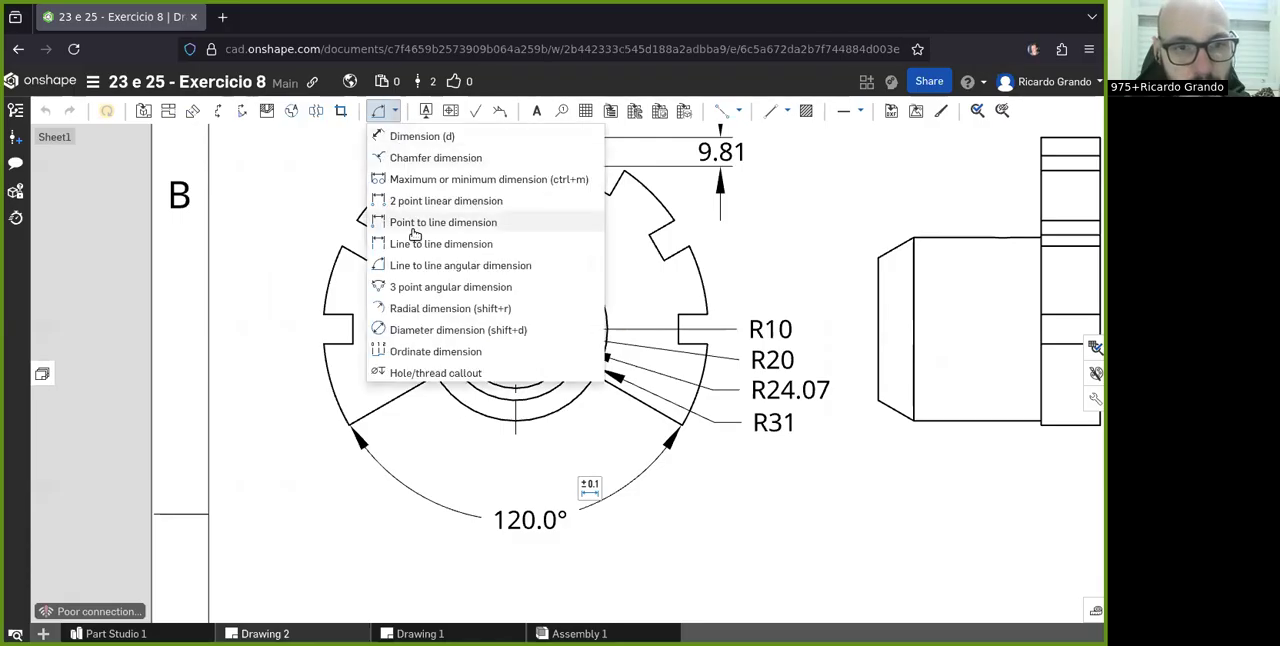
left_click(405, 310)
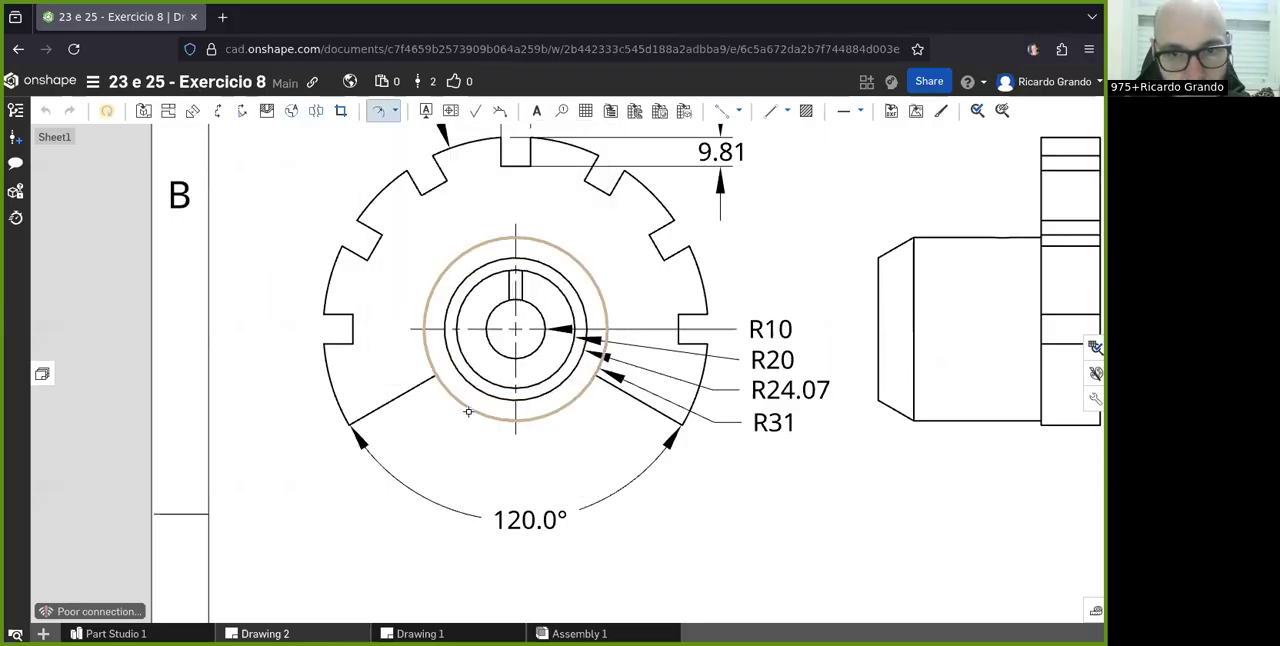
left_click(468, 411)
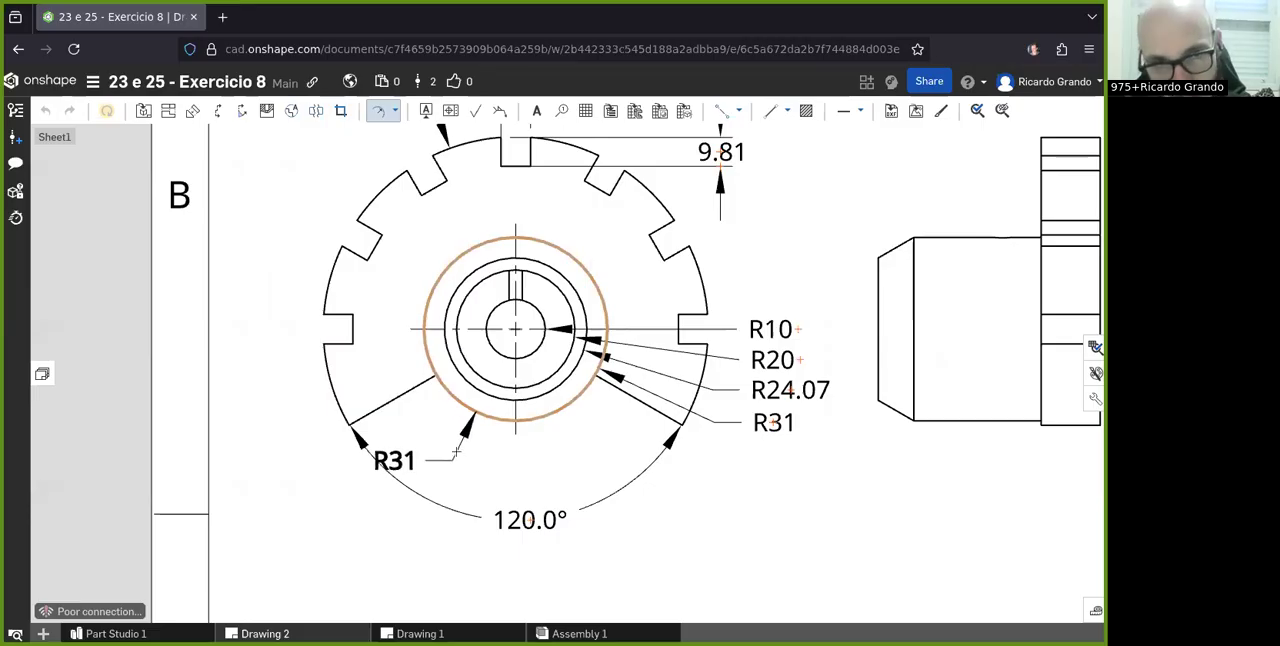
- Add a line-to-line angular dimension between the flange's left sloping edge and the keyway's left side, placed outside the 120° dimension in the front view
left_click(395, 111)
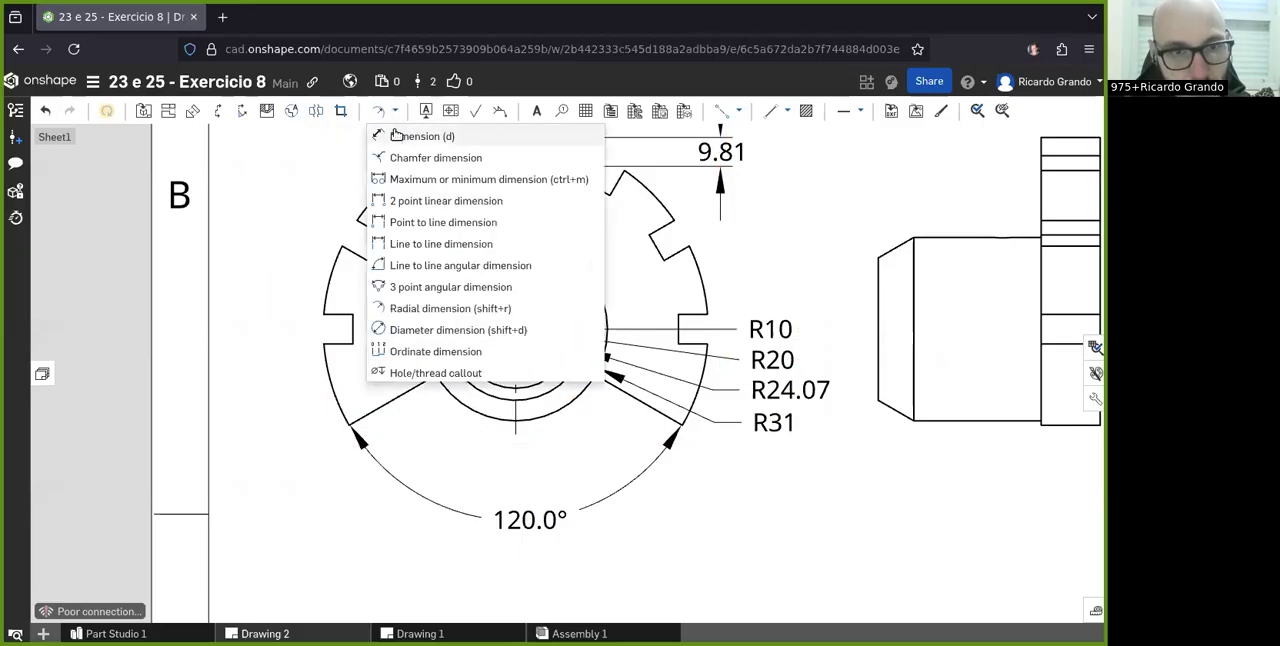
left_click(424, 267)
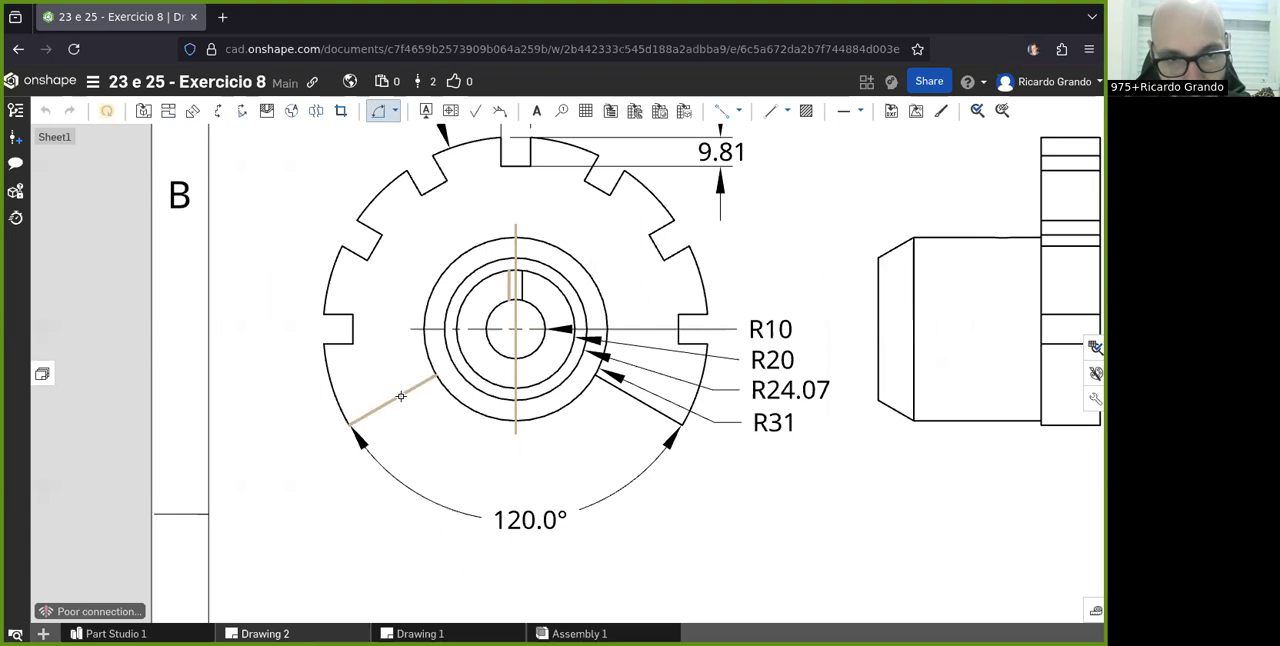
left_click(433, 471)
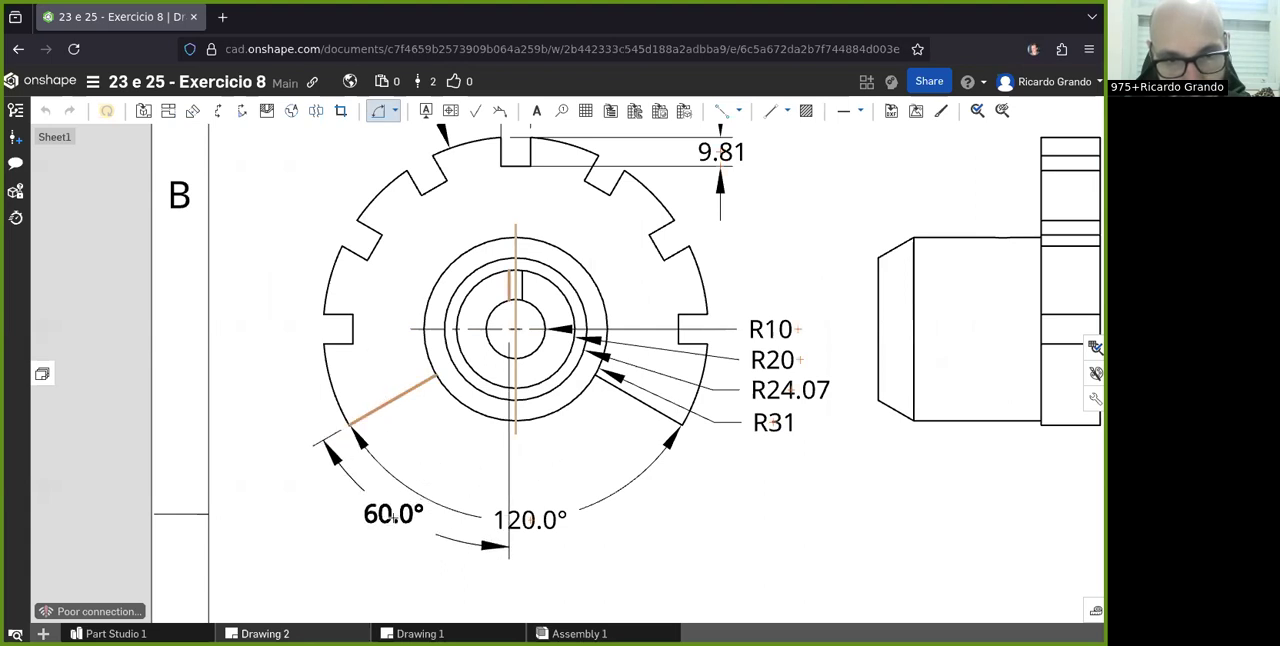
left_click(387, 528)
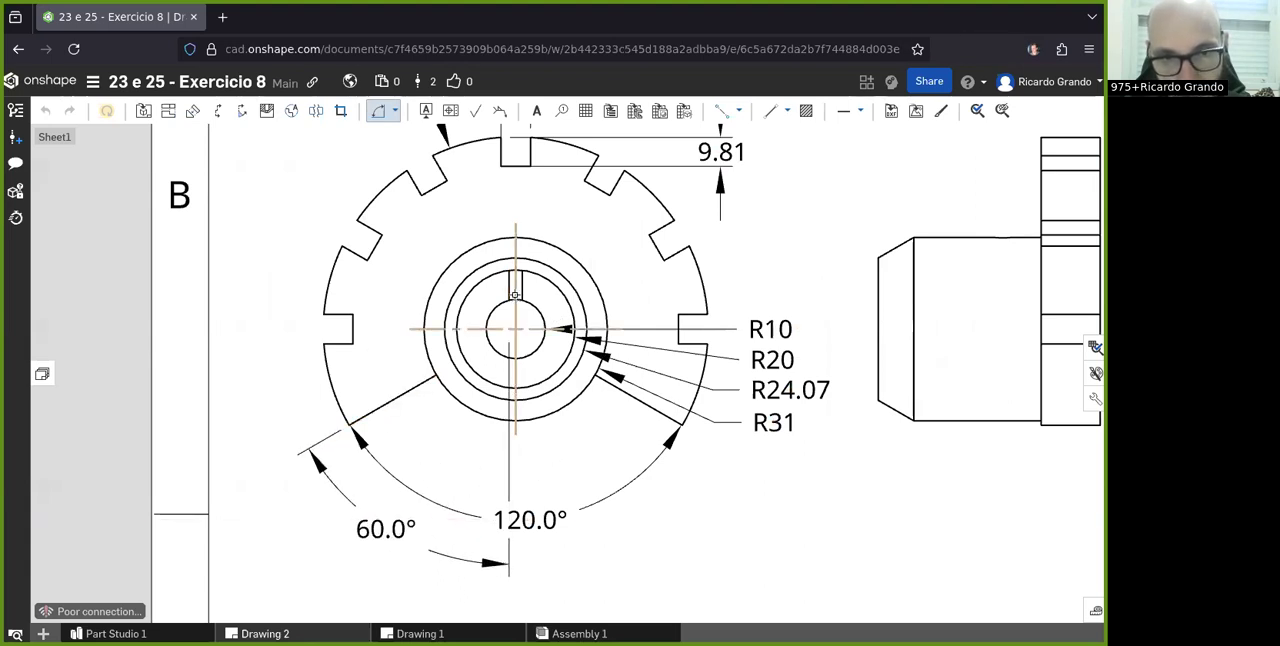
- Add a matching angular dimension between the keyway's right side and the flange's right sloping edge, placed below the front view
left_click(521, 288)
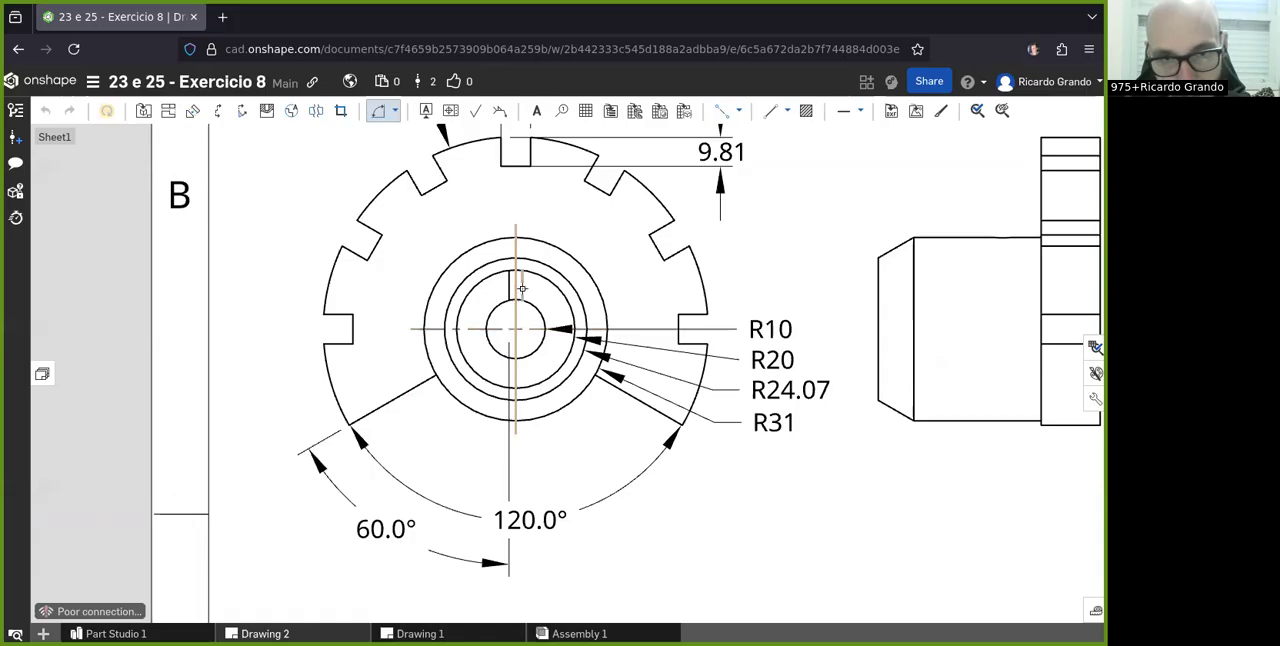
left_click(648, 404)
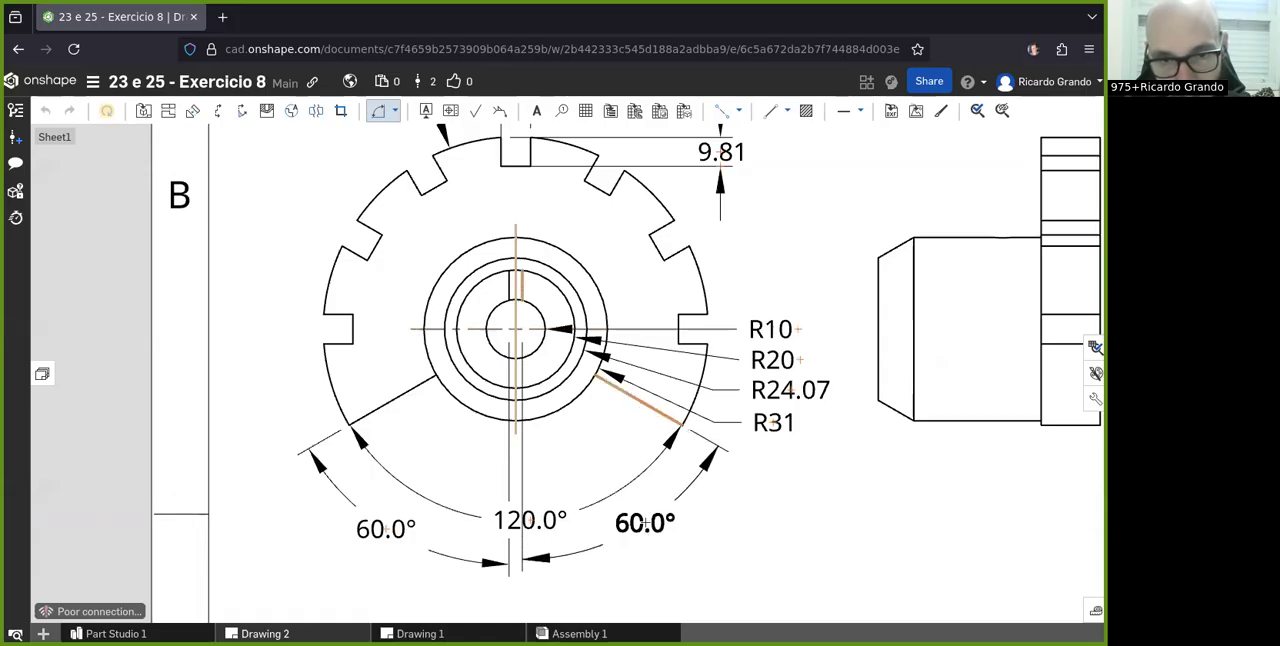
left_click(645, 527)
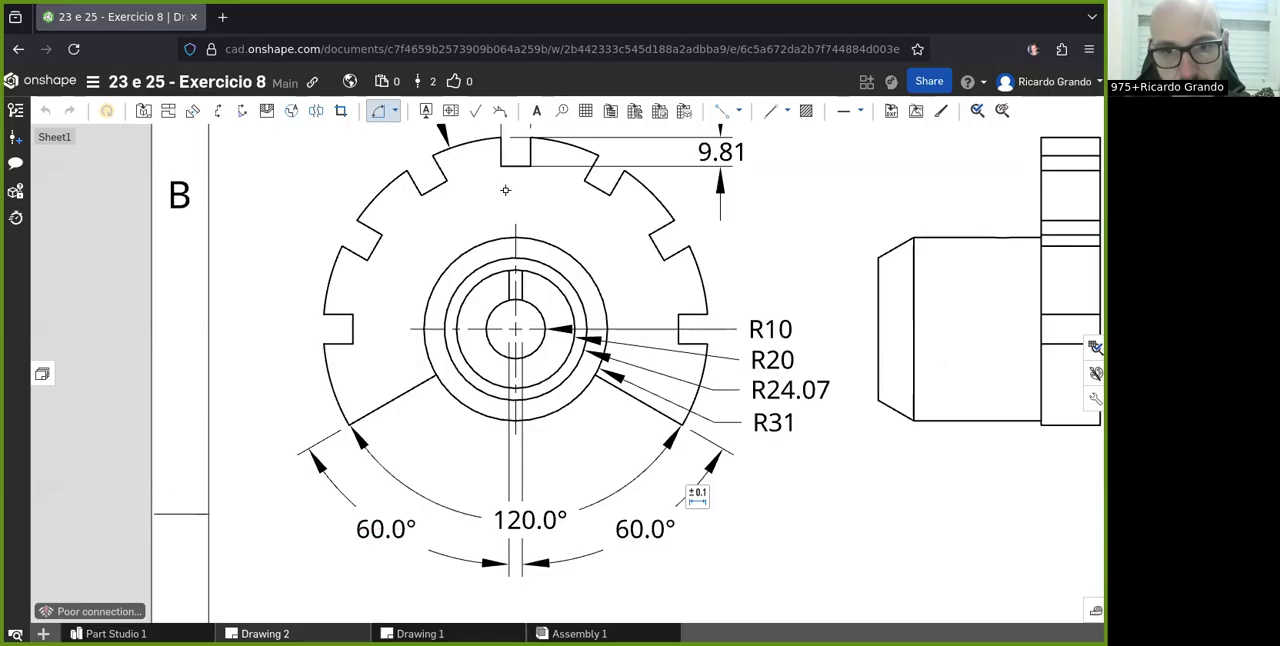
scroll(478, 240, "down", 3)
scroll(695, 167, "up", 3)
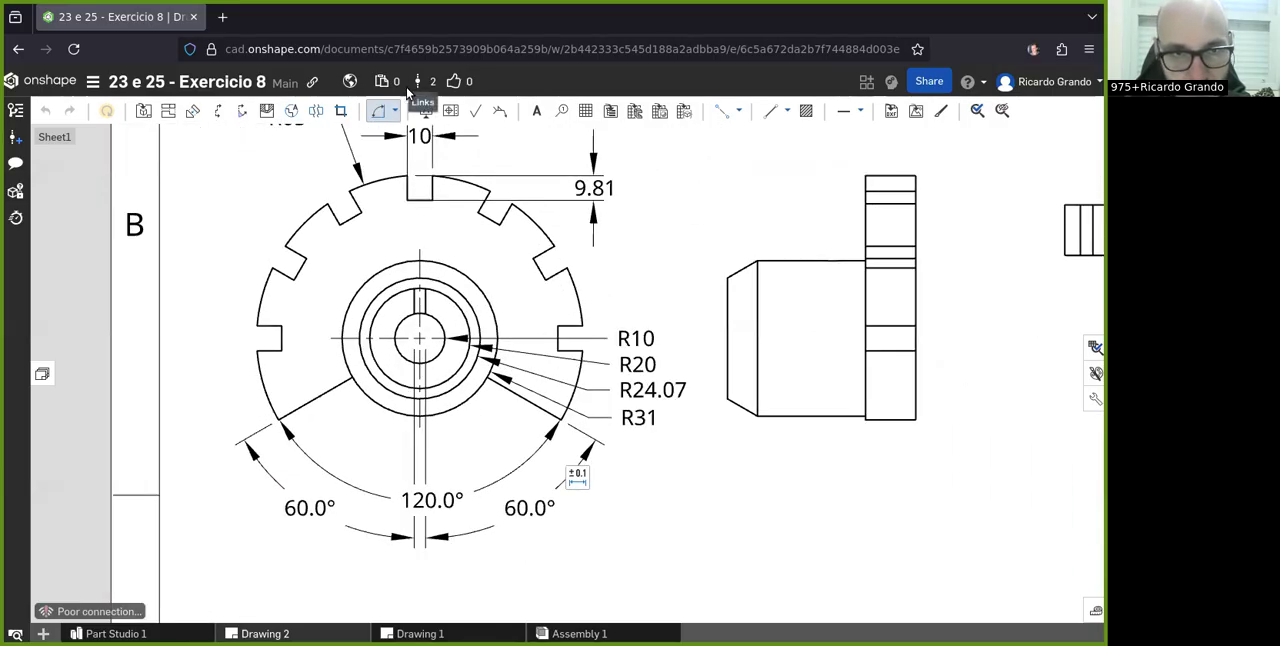
left_click(381, 110)
scroll(437, 305, "down", 1)
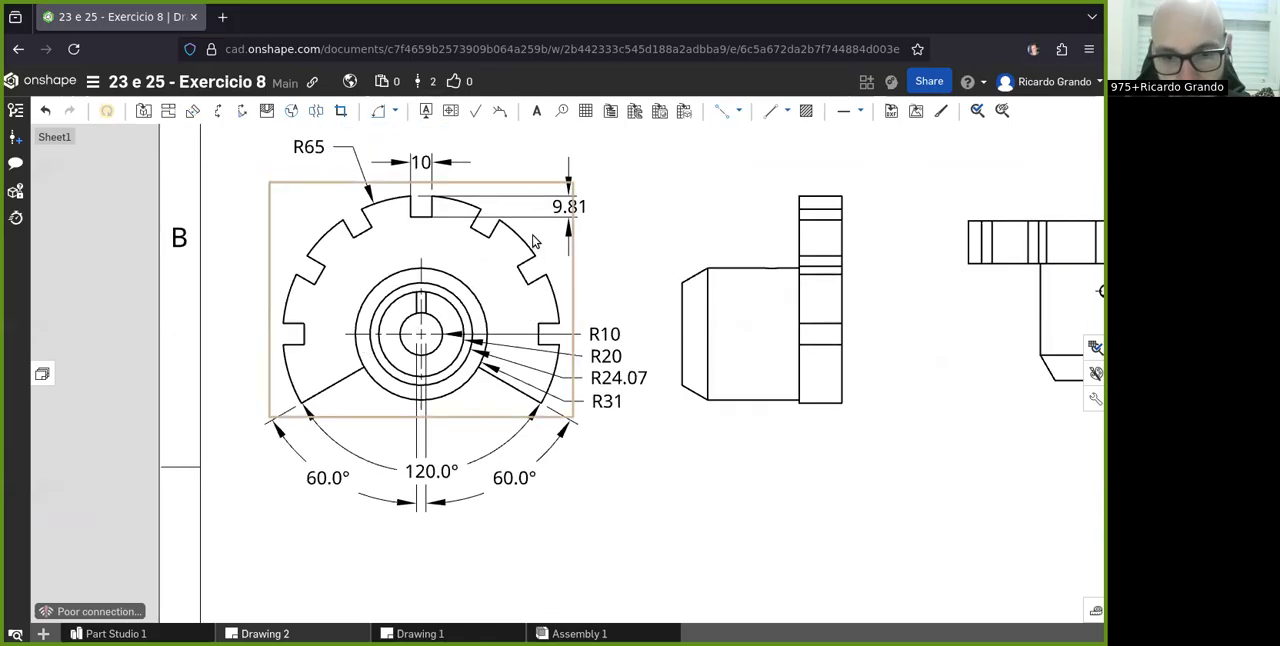
scroll(520, 166, "up", 1)
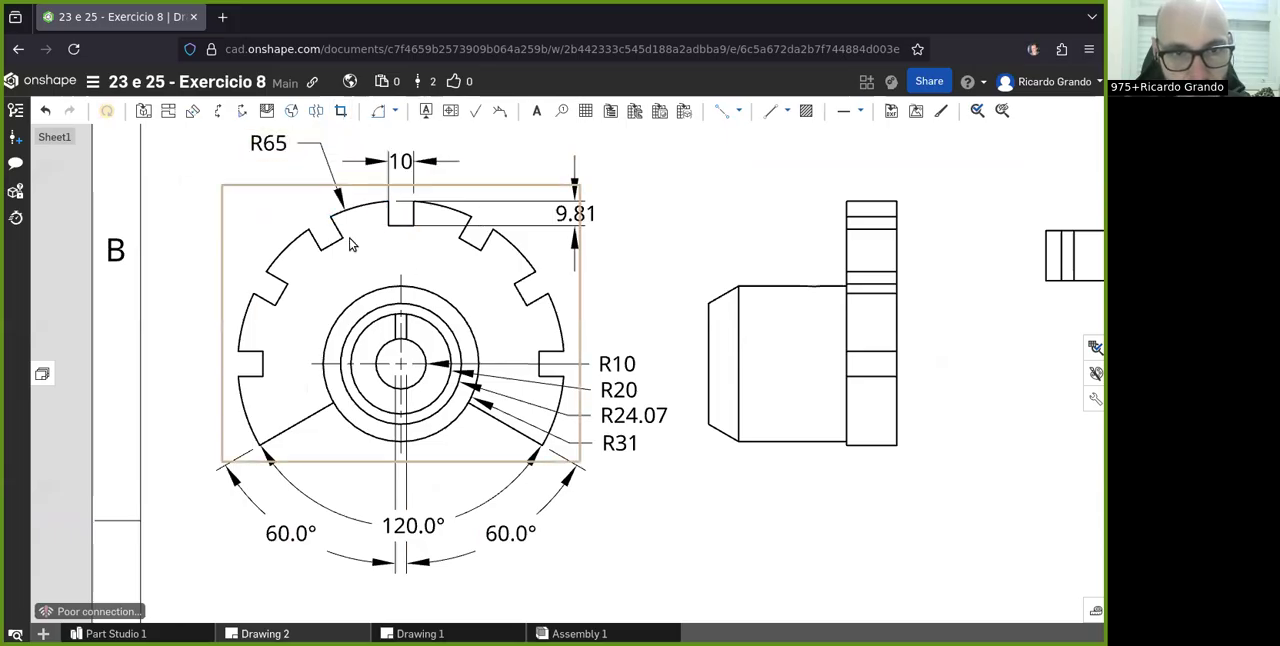
left_click(394, 111)
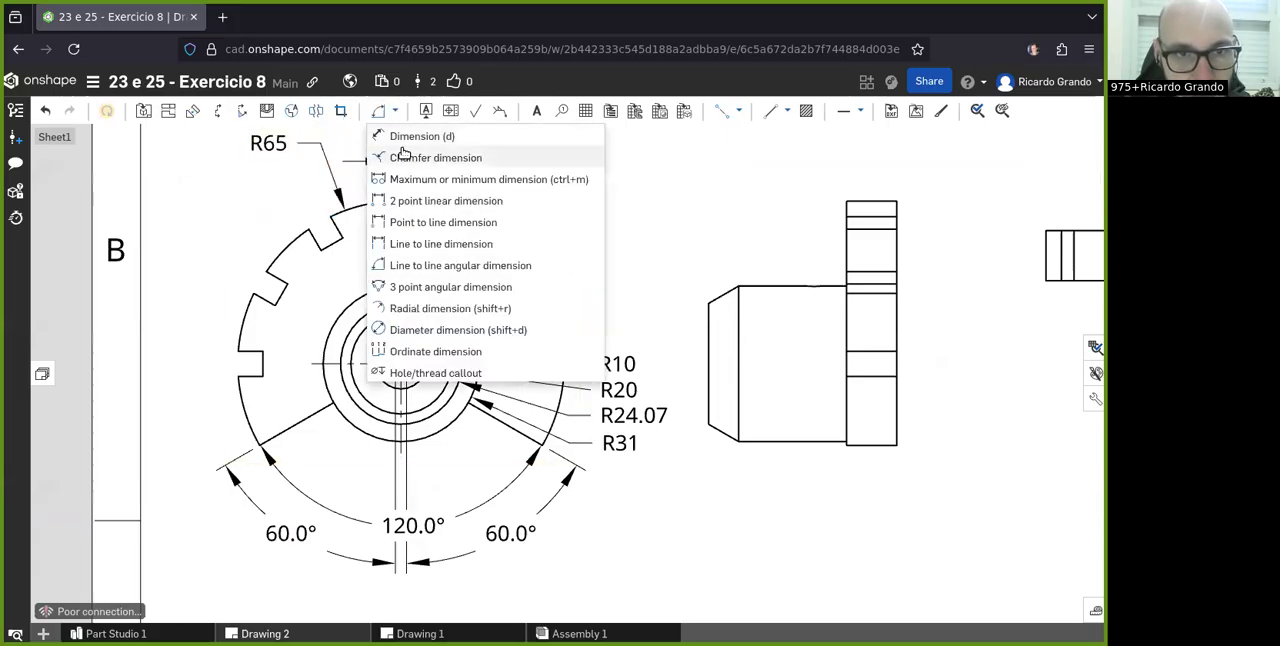
left_click(408, 309)
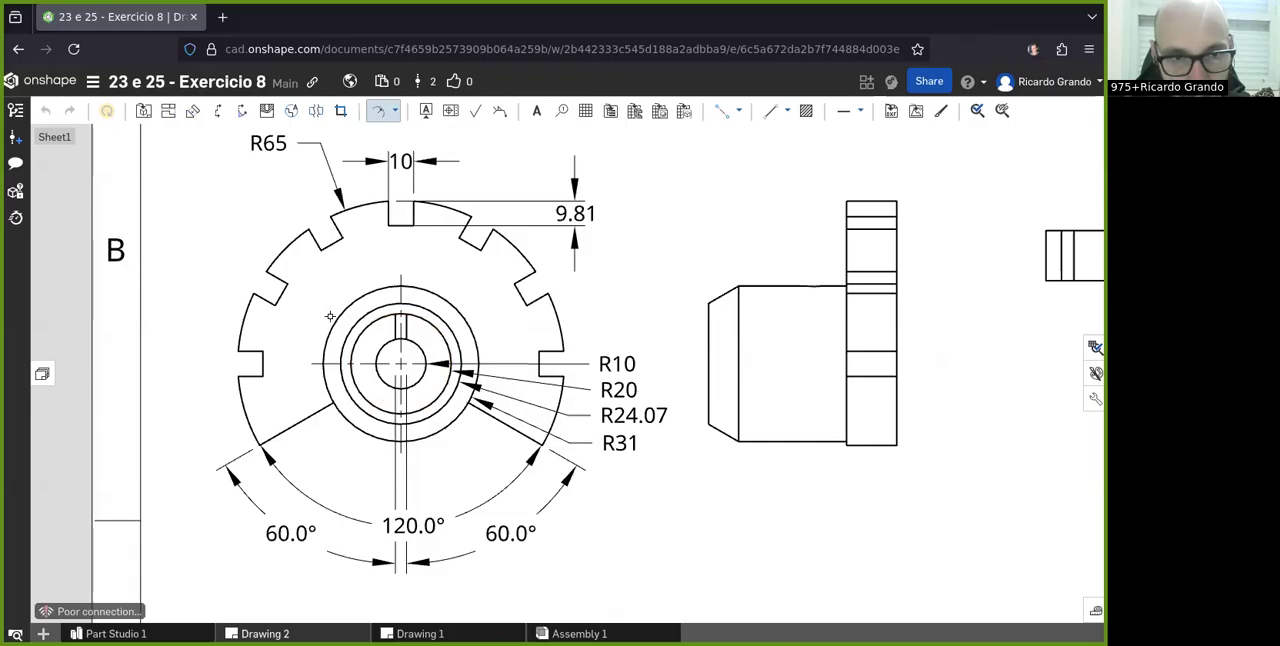
left_click(394, 111)
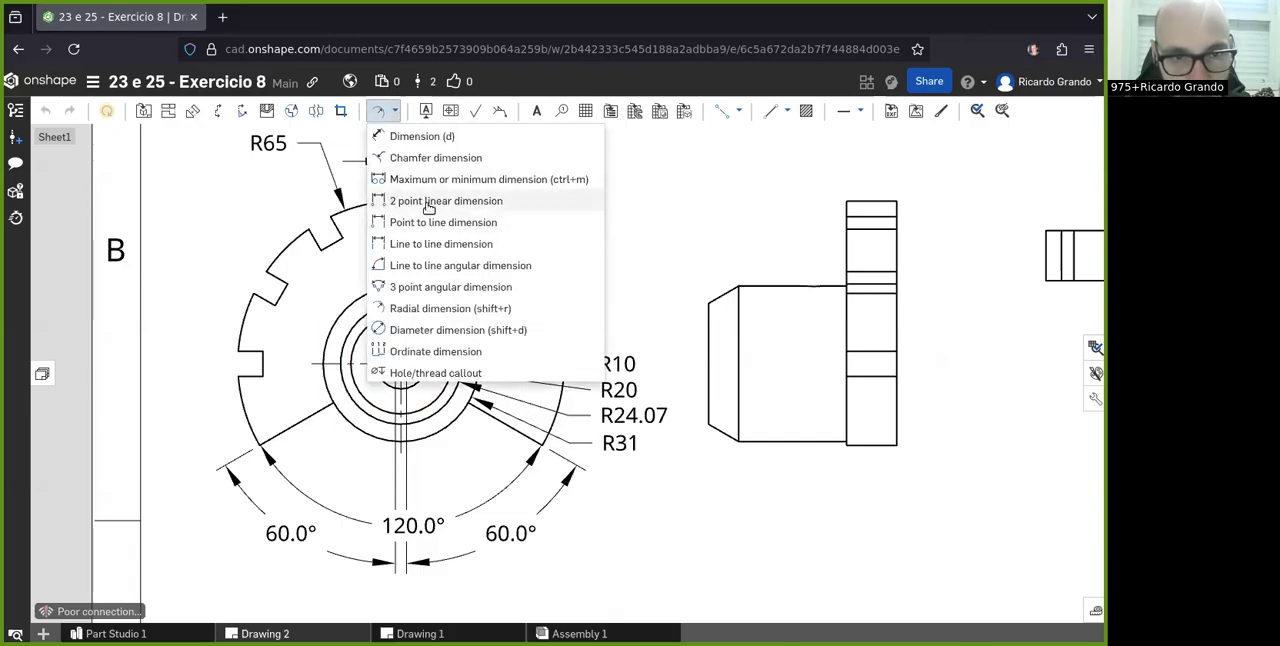
left_click(441, 330)
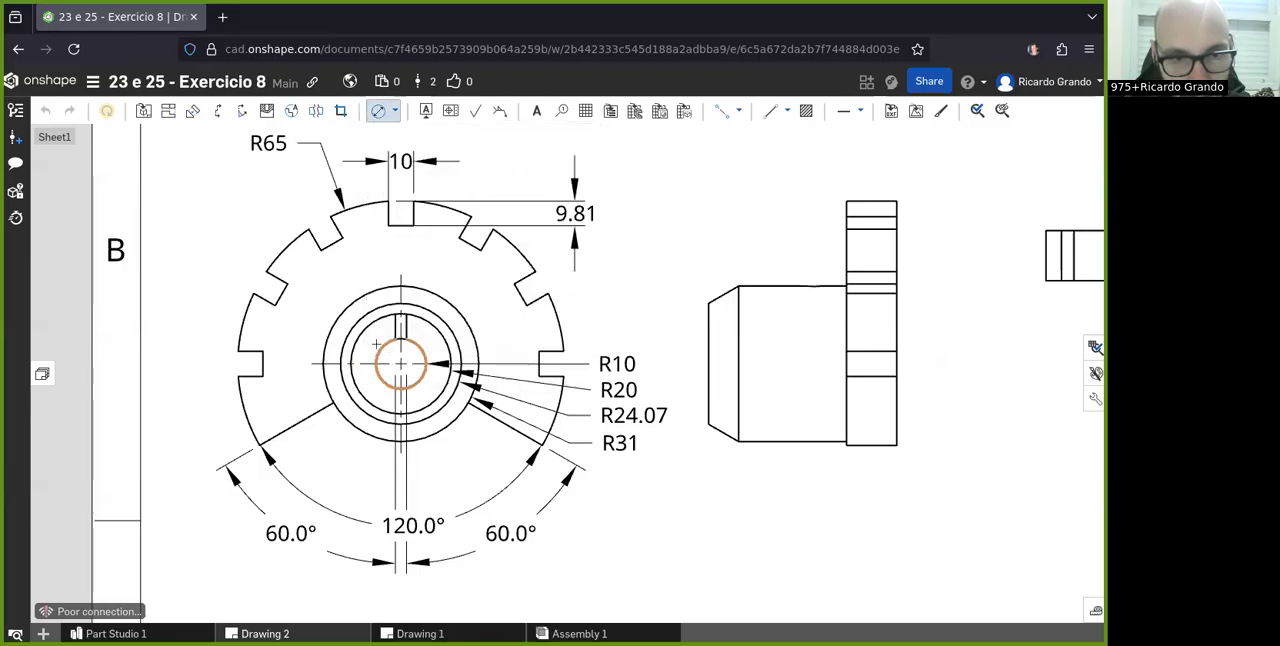
left_click(388, 341)
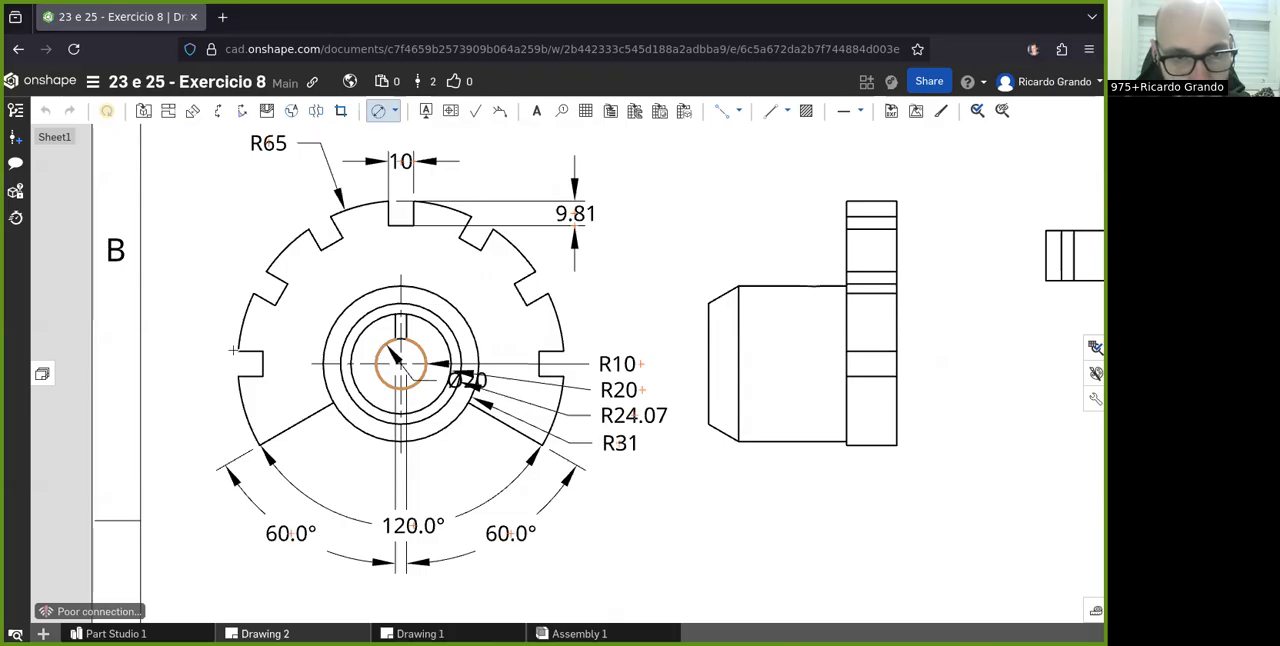
left_click(214, 365)
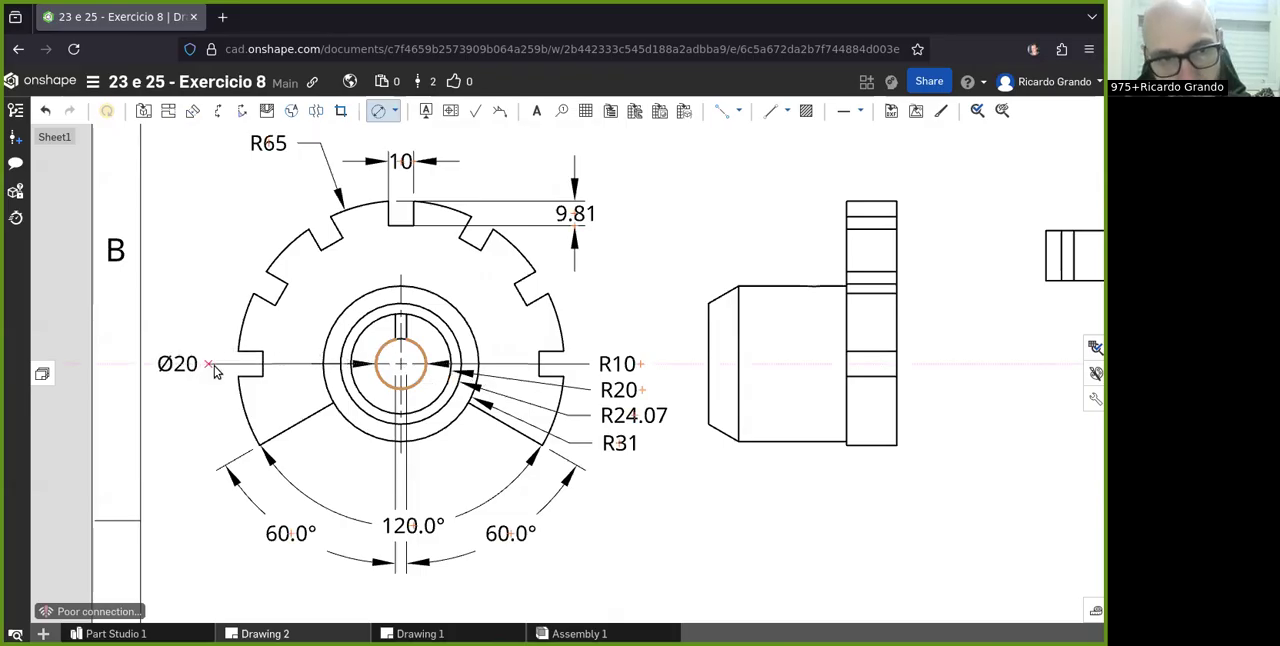
left_click(394, 111)
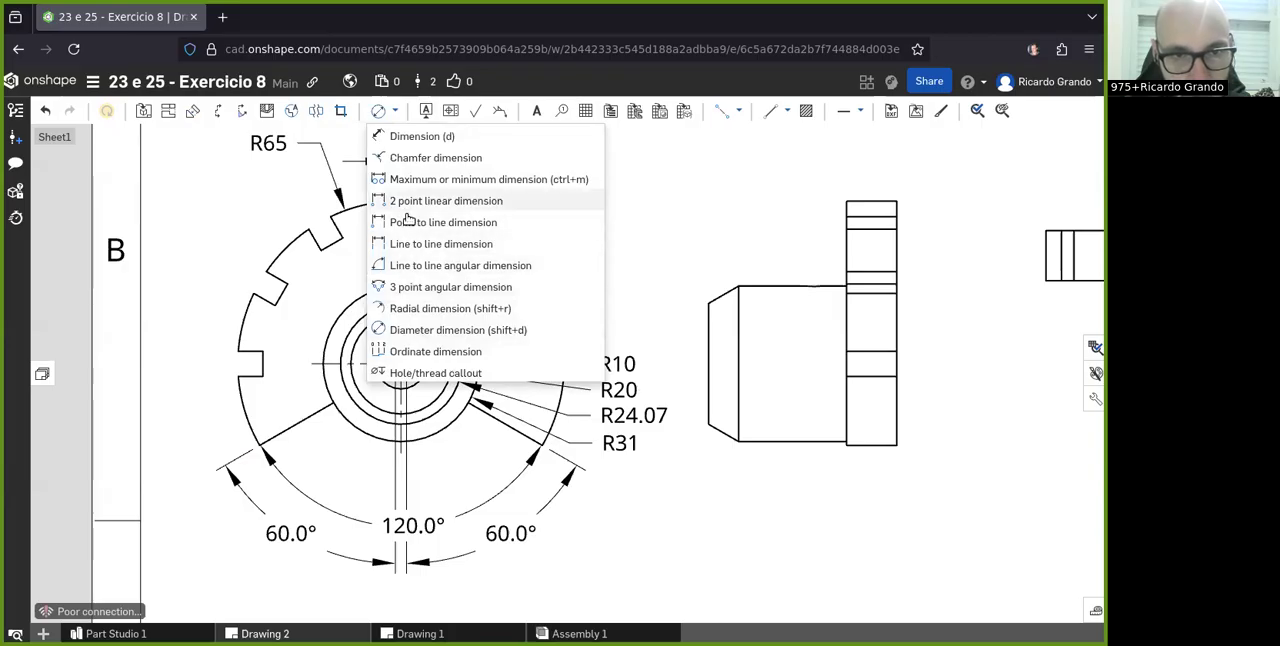
left_click(418, 265)
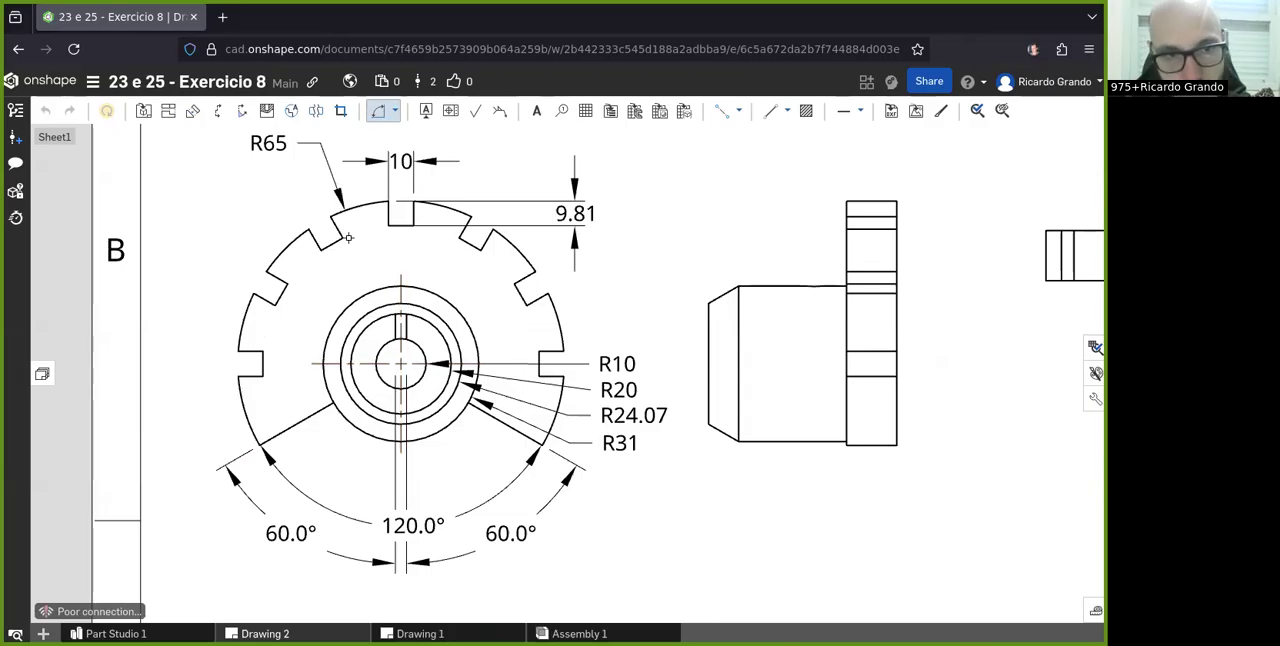
left_click(396, 111)
left_click(400, 200)
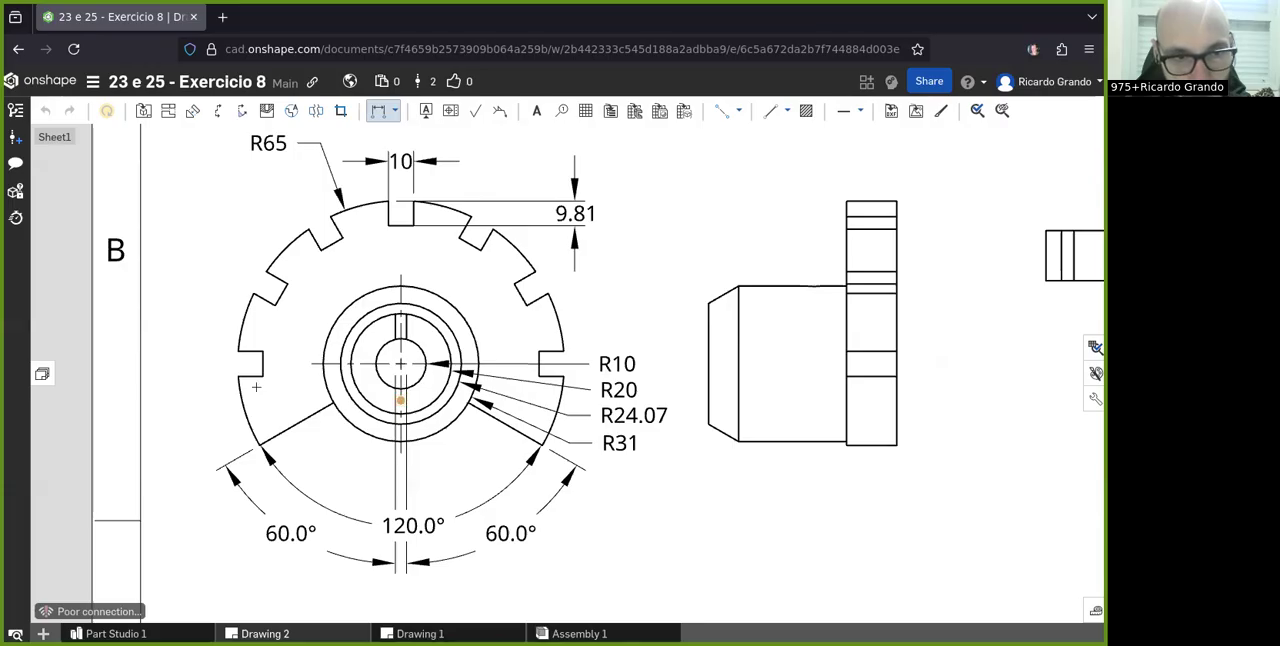
left_click(239, 377)
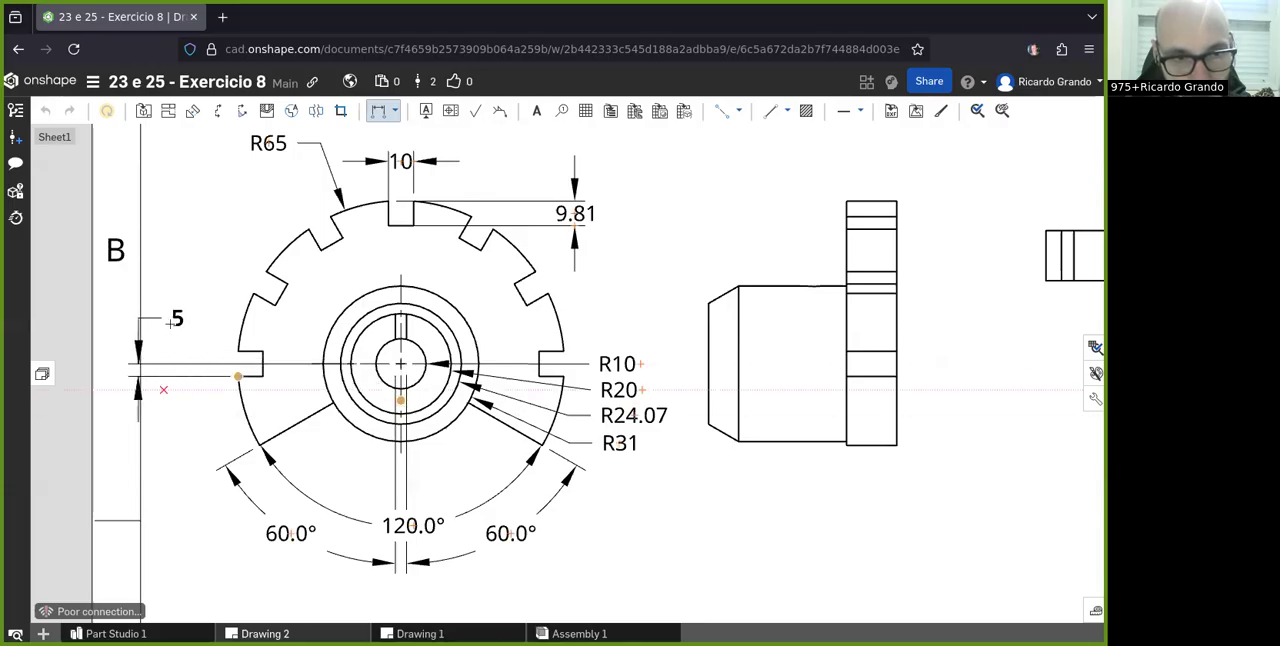
key("Escape")
scroll(391, 324, "up", 4)
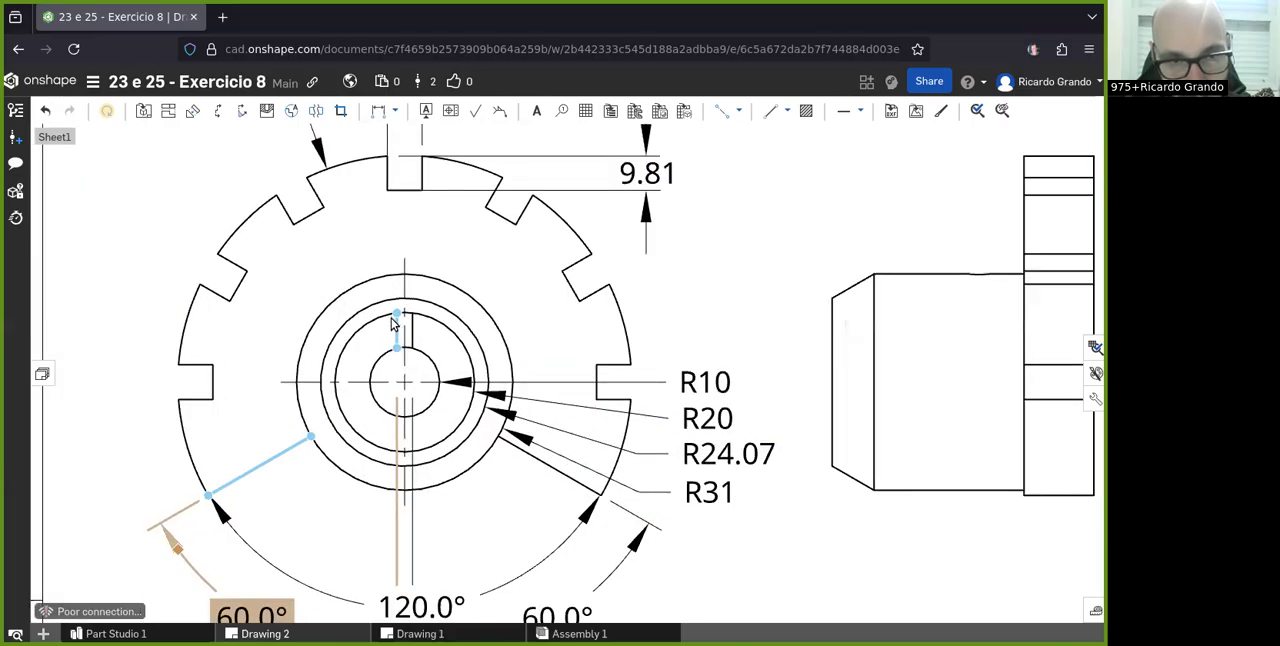
scroll(391, 348, "up", 2)
scroll(391, 347, "down", 6)
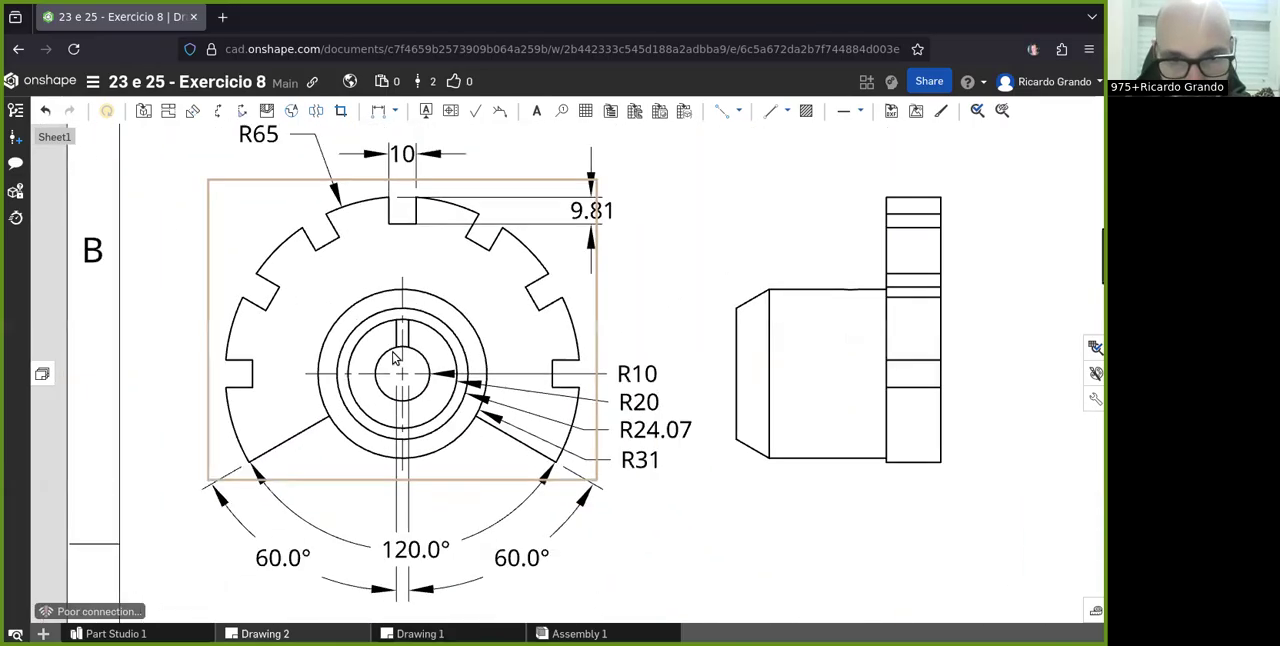
scroll(393, 357, "up", 2)
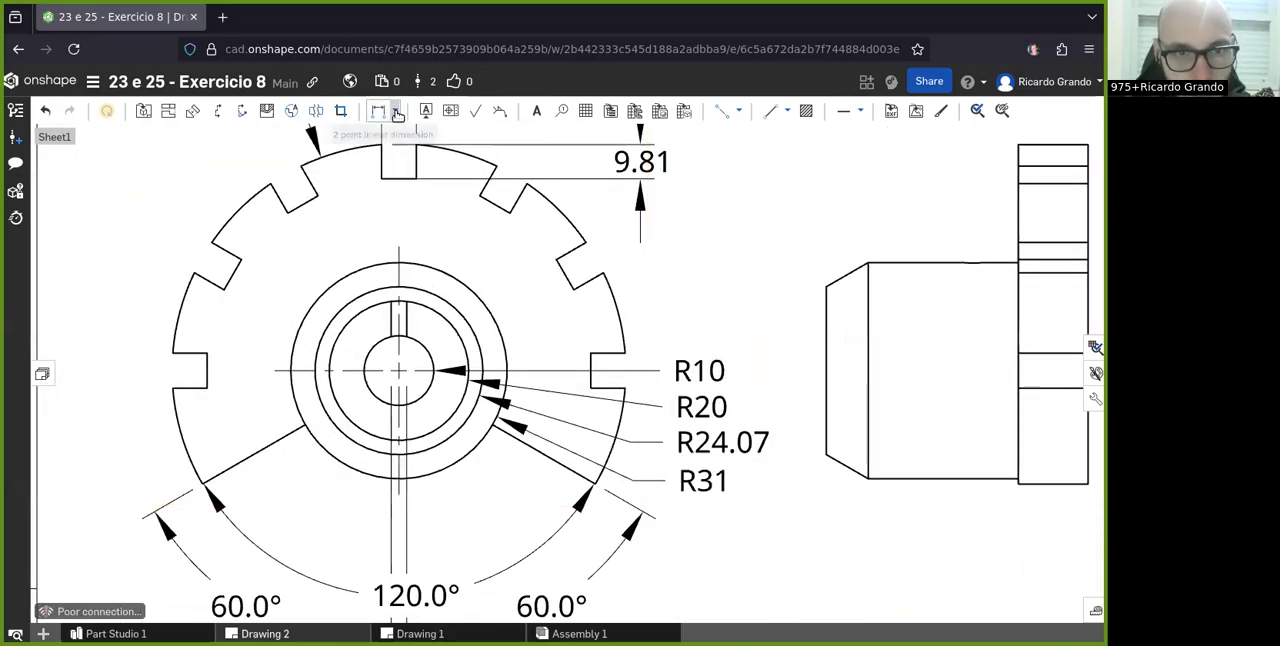
left_click(398, 111)
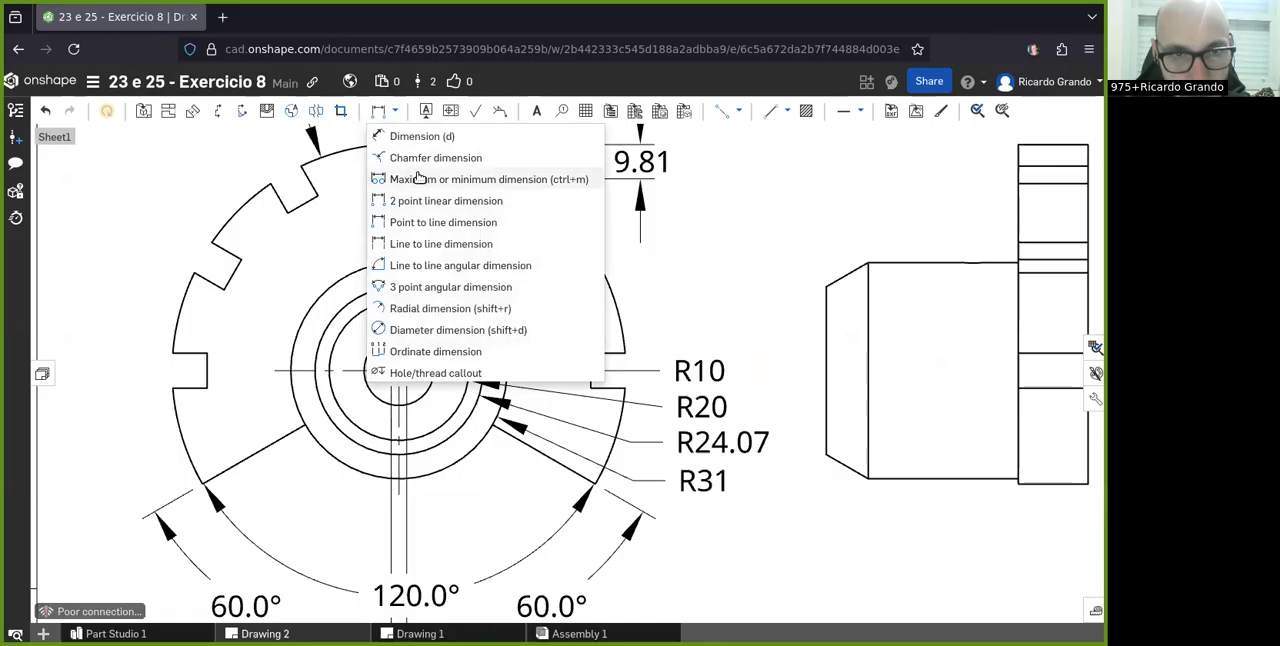
left_click(412, 266)
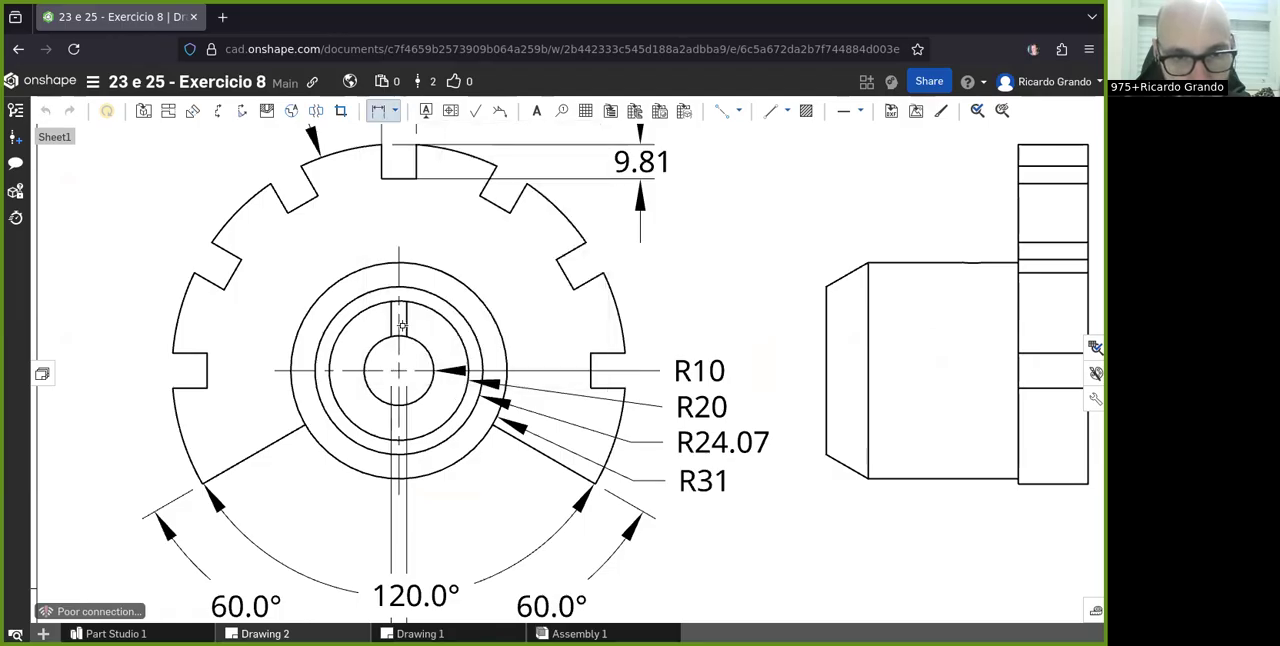
left_click(393, 111)
scroll(631, 246, "down", 2)
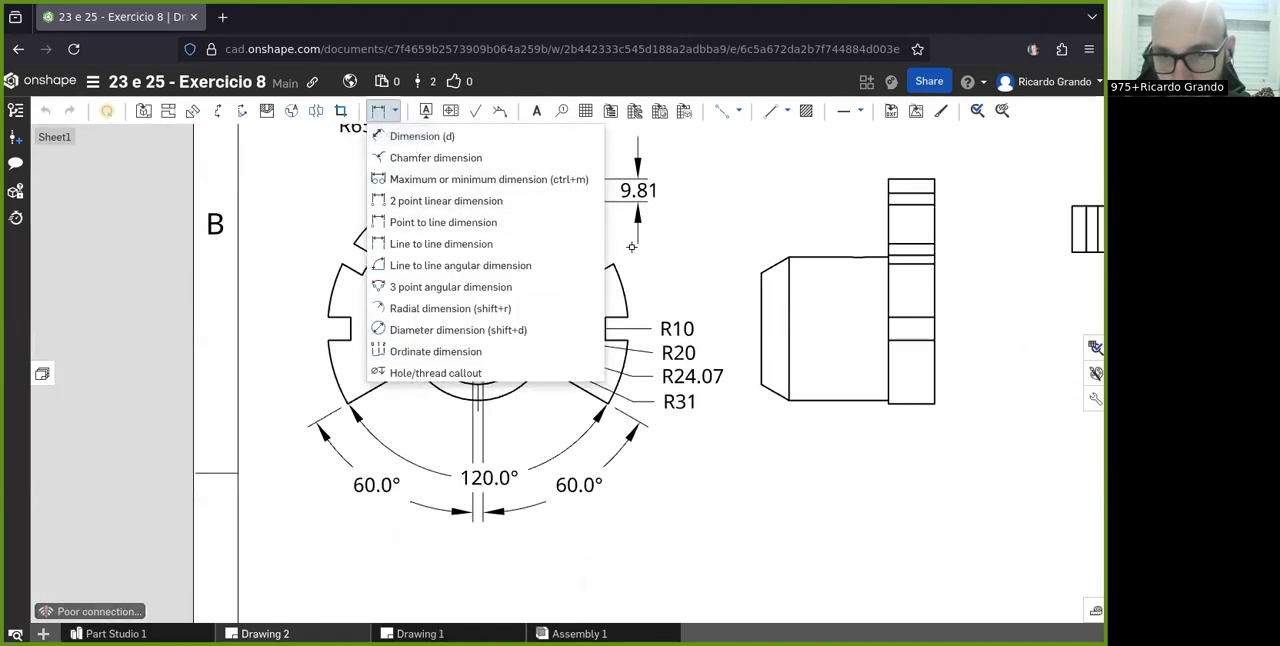
scroll(628, 250, "down", 1)
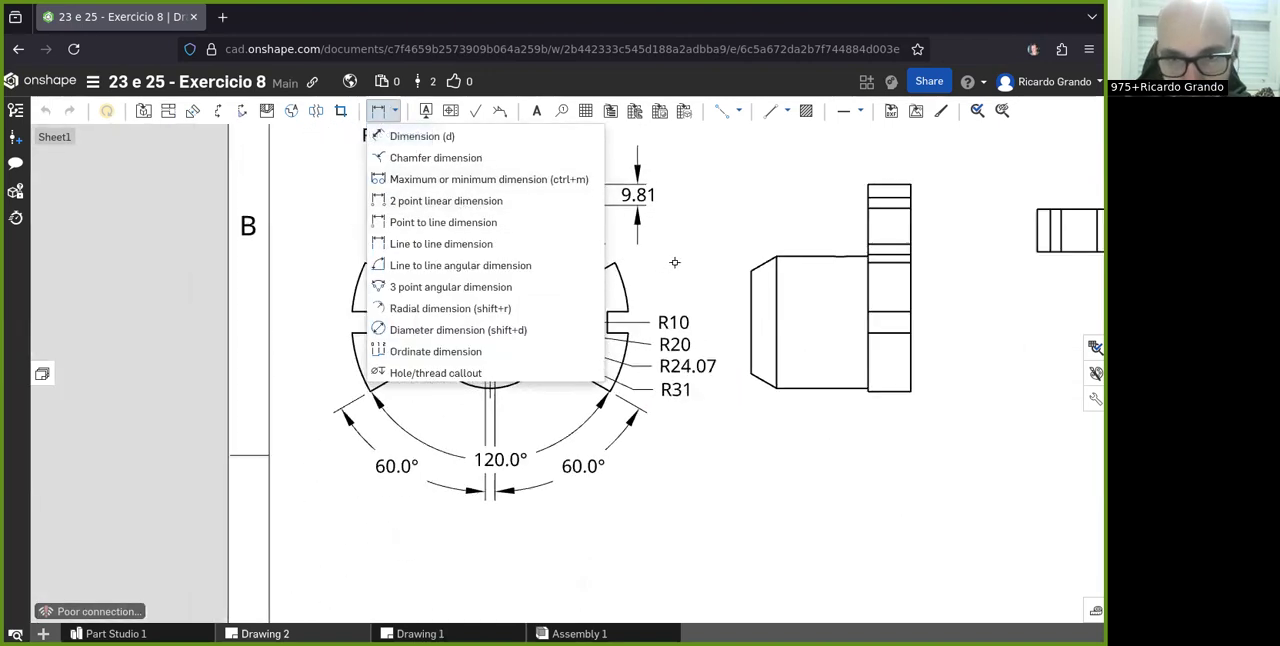
left_click(645, 292)
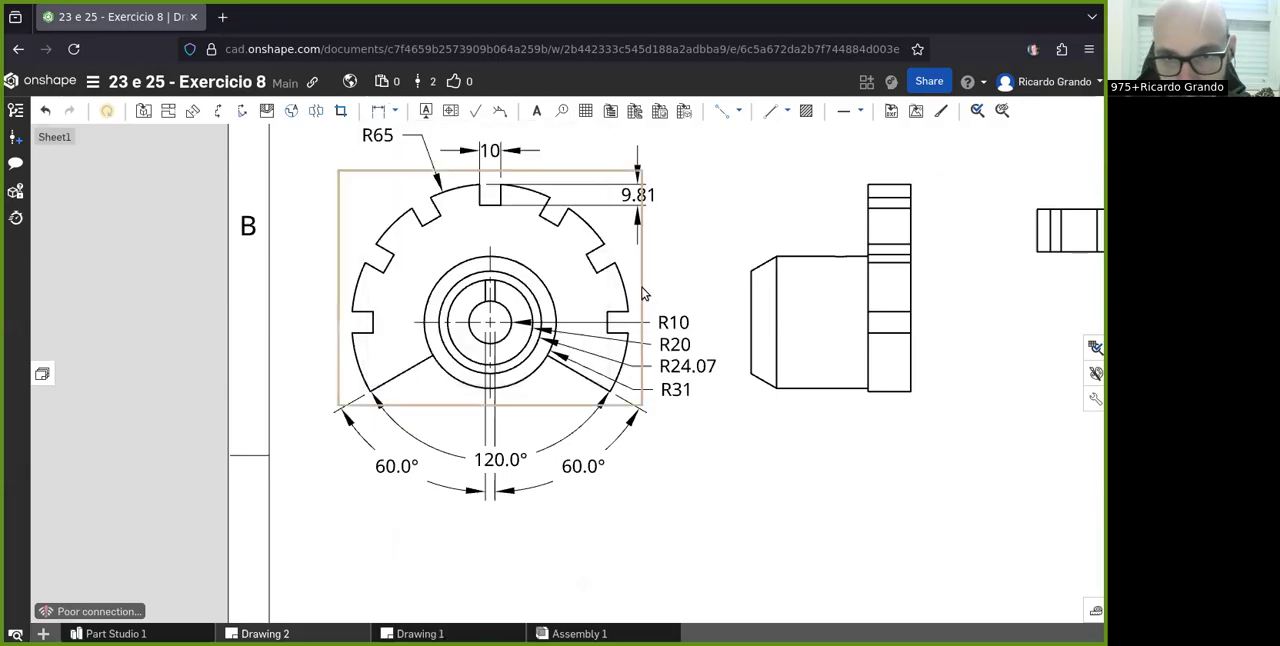
- Add a two-point linear dimension for the flange's overall width in the top view, between its outer upper corners, placed above the view
scroll(643, 293, "down", 2)
left_click(614, 222)
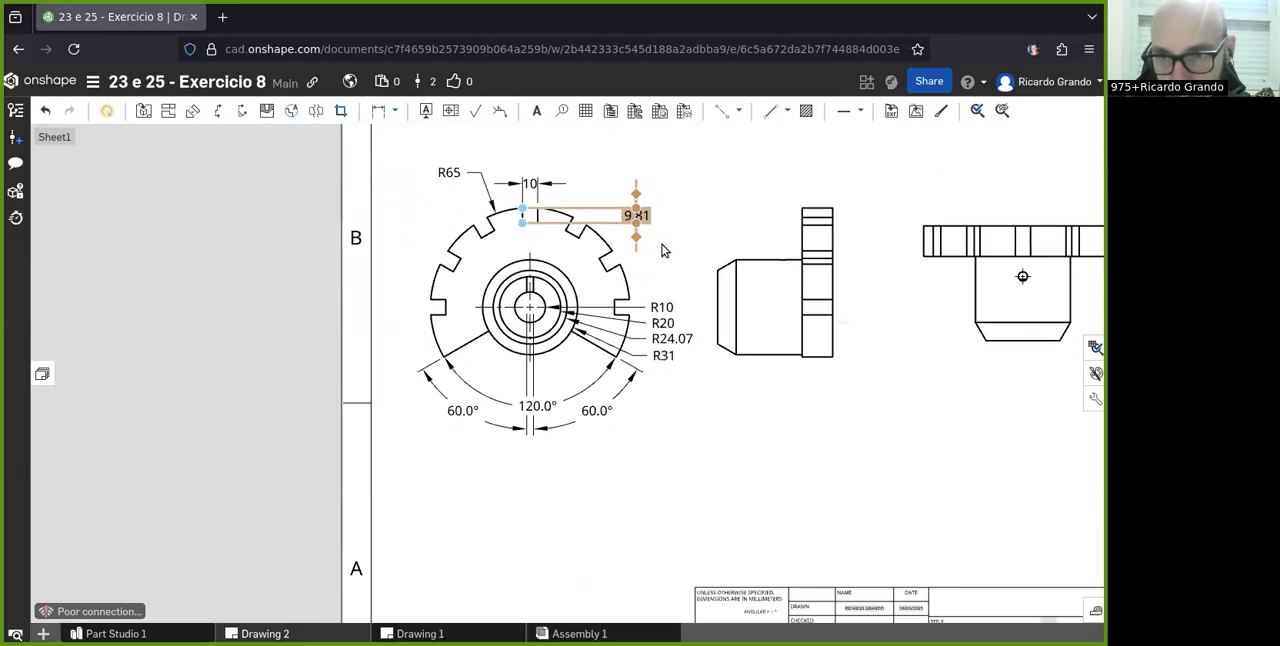
scroll(667, 248, "down", 1)
scroll(1093, 191, "up", 3)
scroll(612, 238, "down", 1)
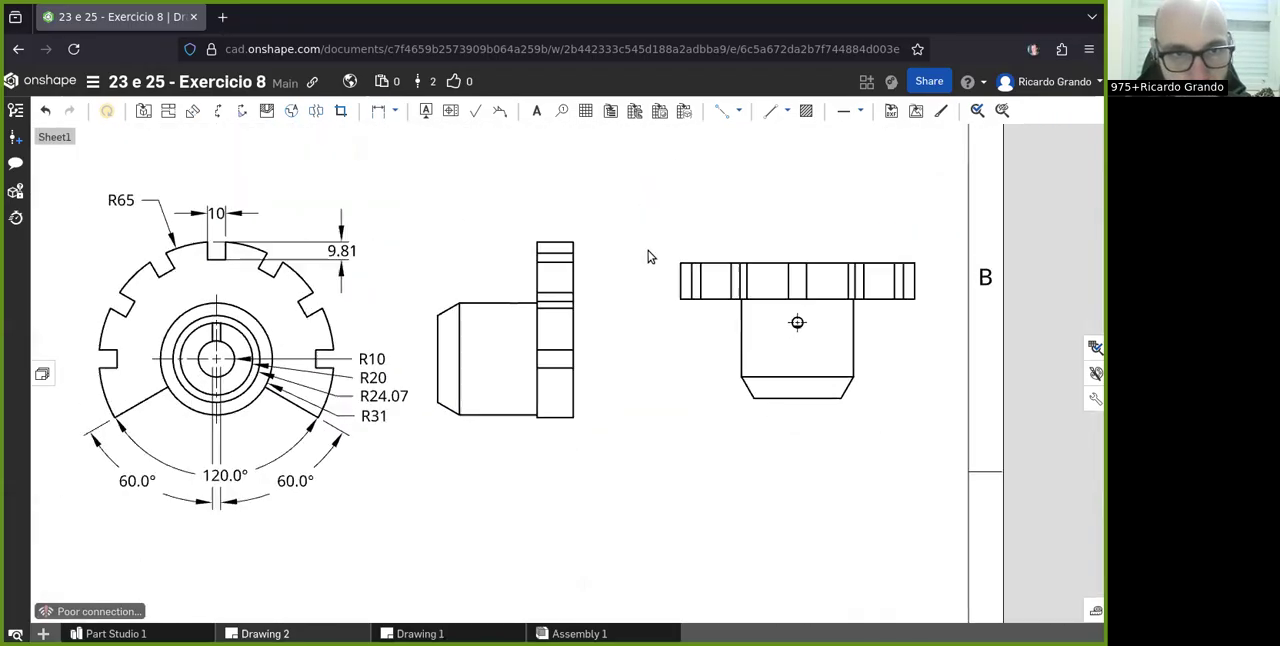
scroll(630, 240, "down", 1)
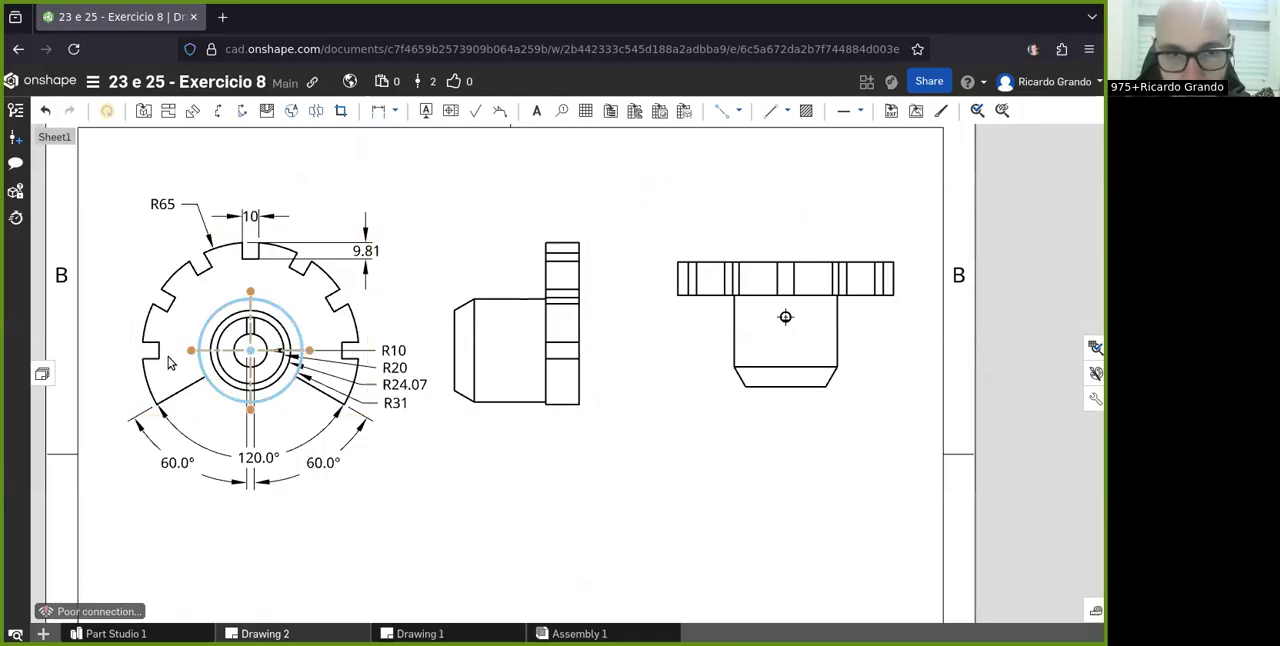
left_click(397, 111)
left_click(394, 134)
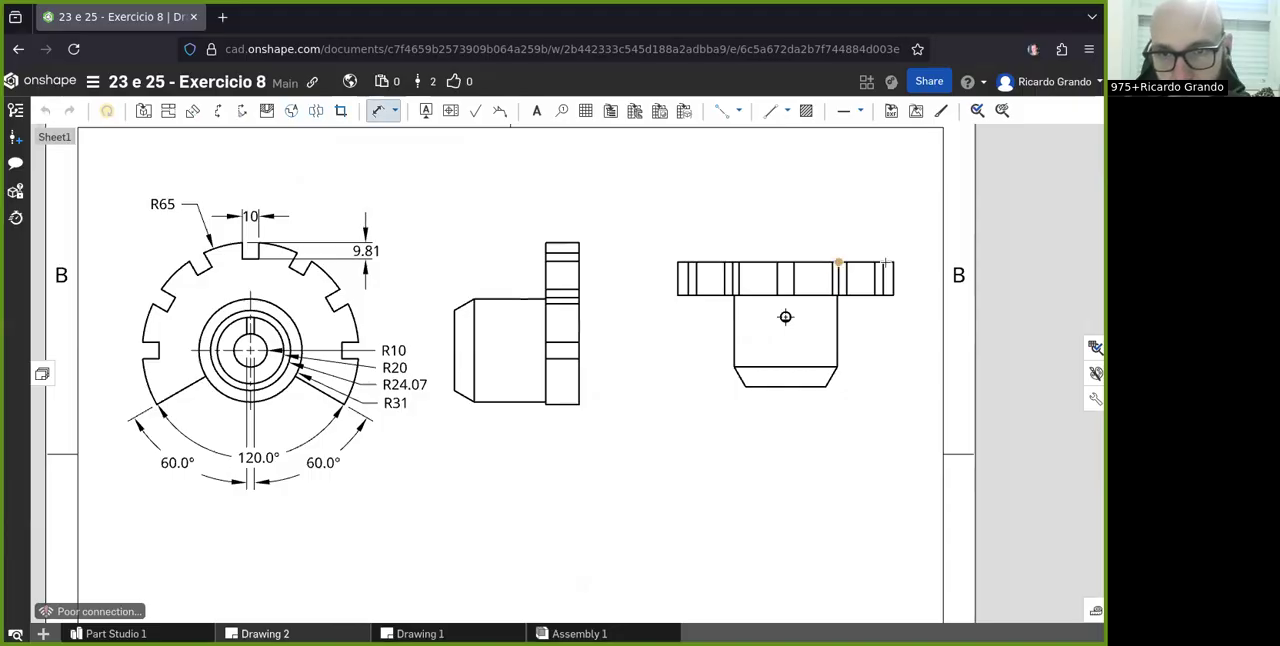
left_click(396, 111)
left_click(414, 201)
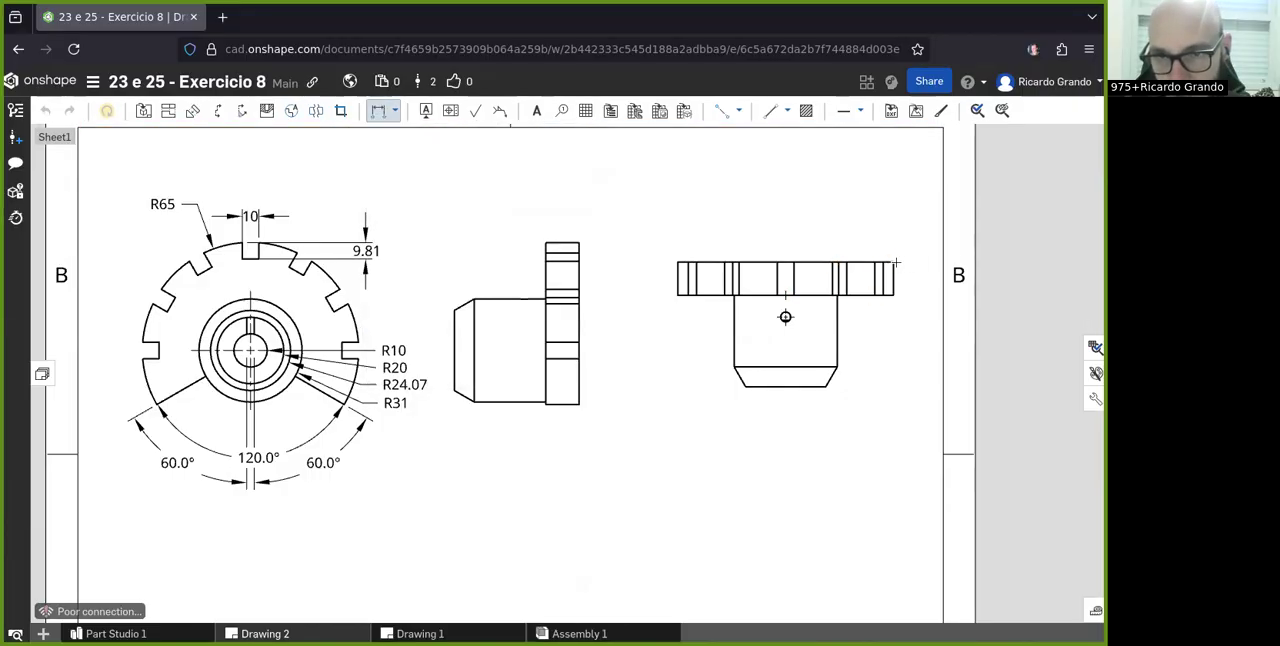
left_click(678, 262)
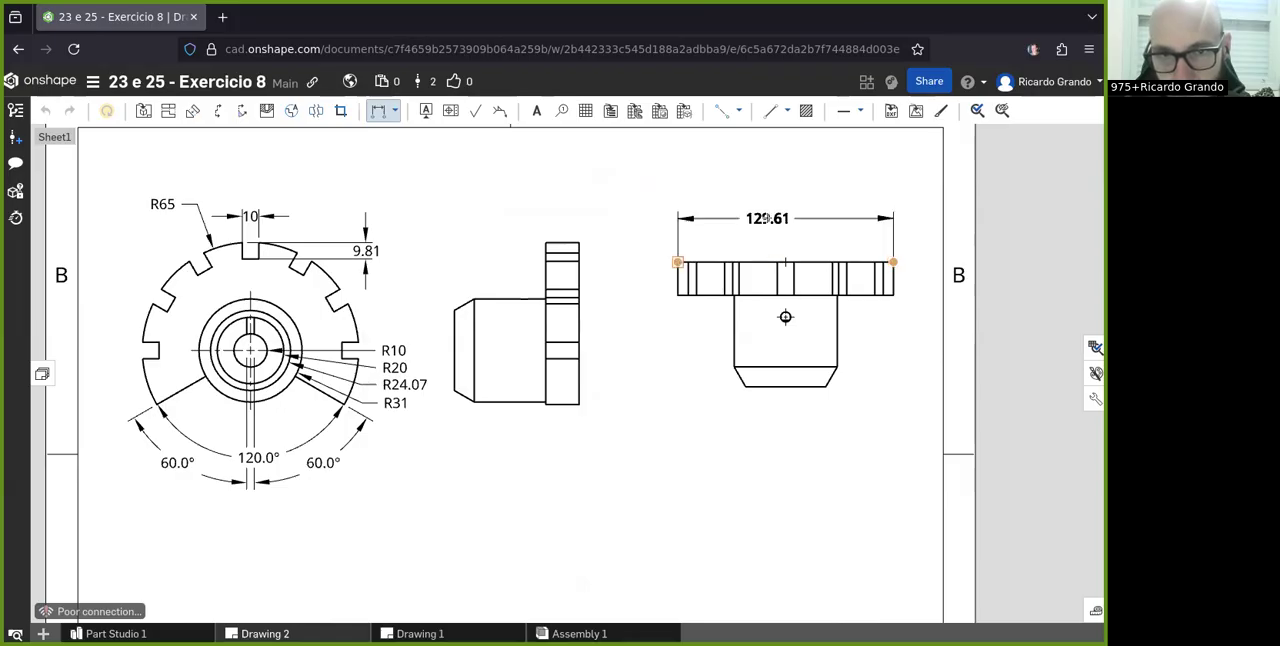
left_click(783, 217)
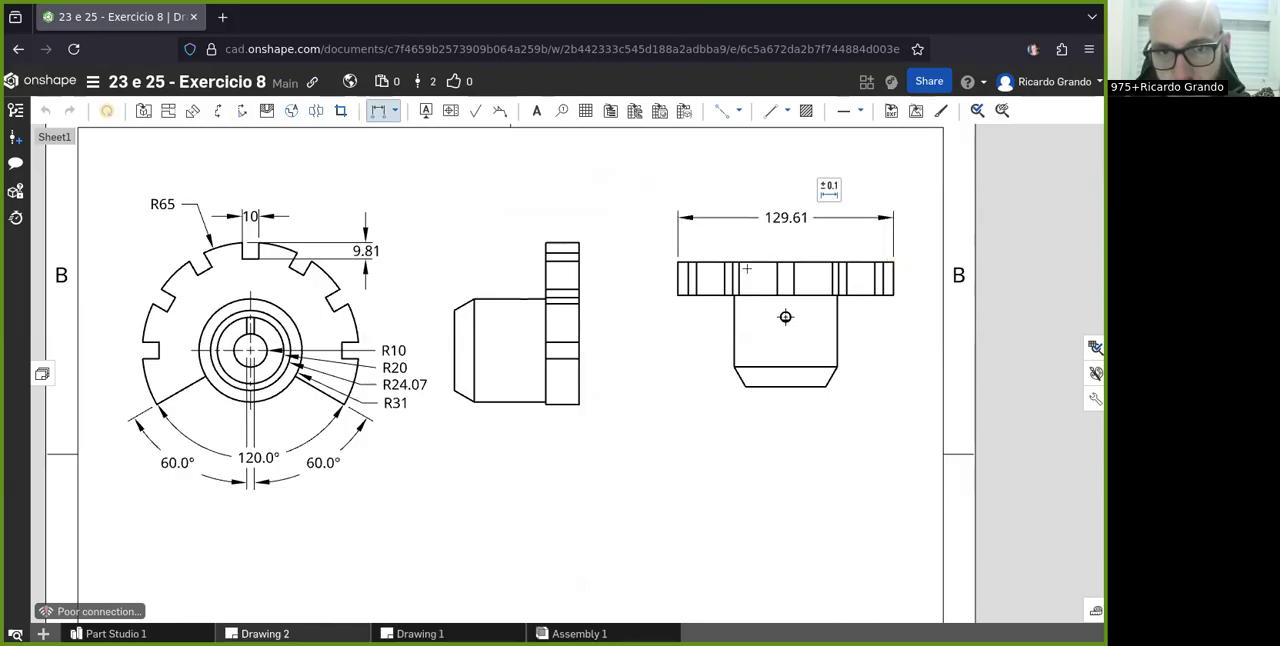
- Add a two-point linear dimension for the flange's thickness in the side view, placed above the flange
scroll(690, 325, "down", 3)
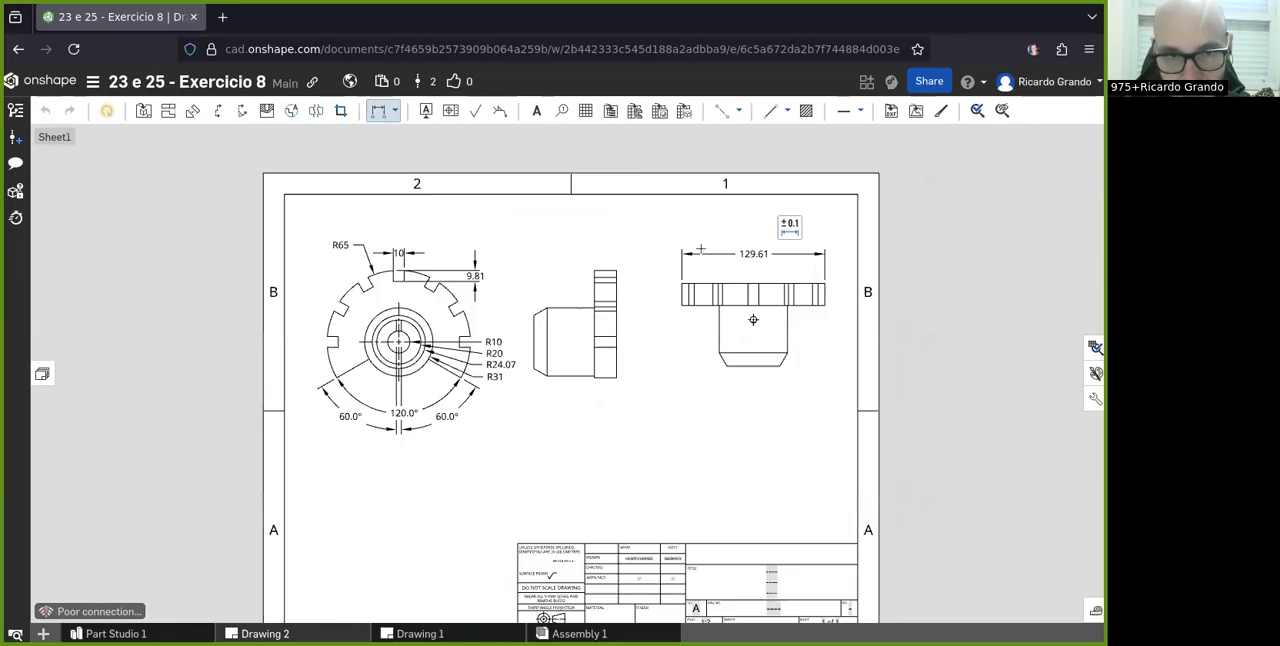
scroll(668, 260, "up", 3)
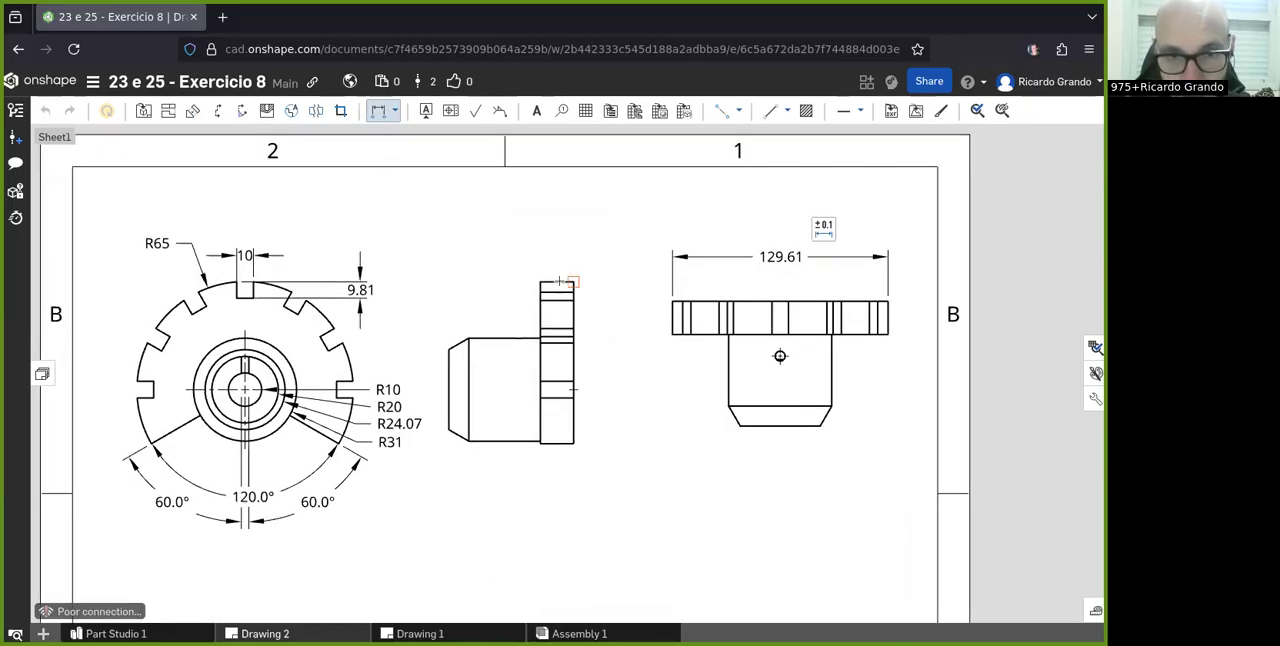
left_click(573, 282)
left_click(540, 282)
left_click(557, 243)
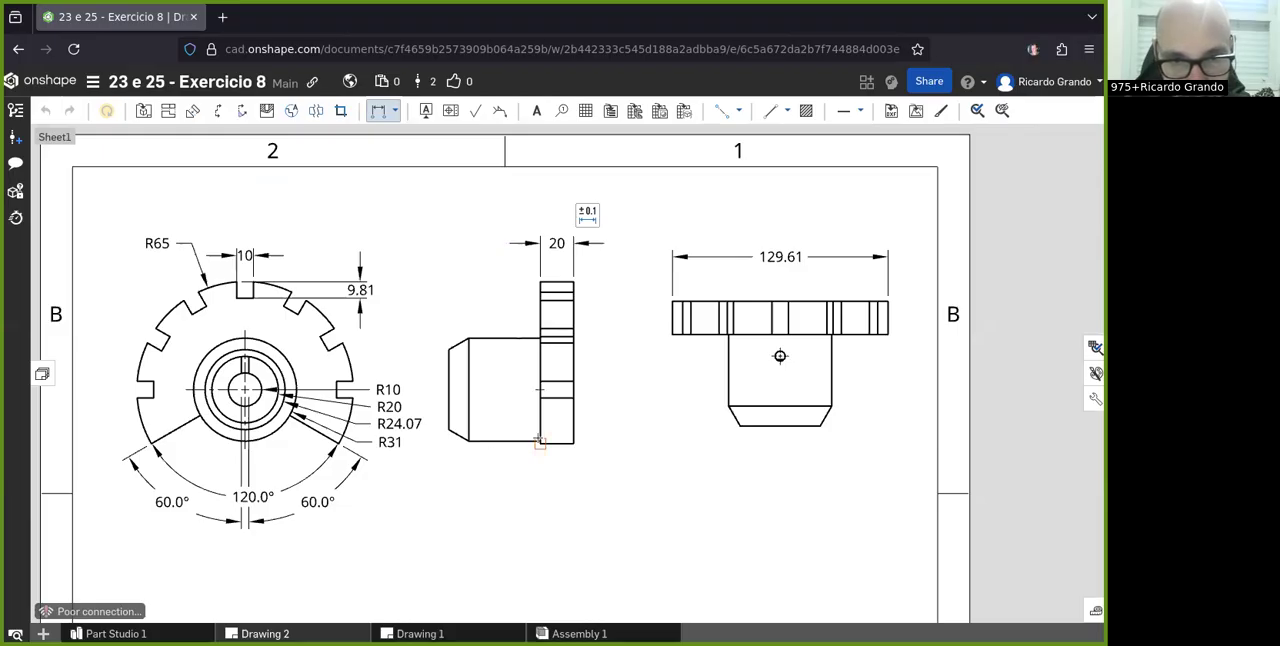
- Dimension the lengths of the hub's straight section and its chamfered end in the side view, aligned in one row below it
left_click(540, 441)
left_click(468, 440)
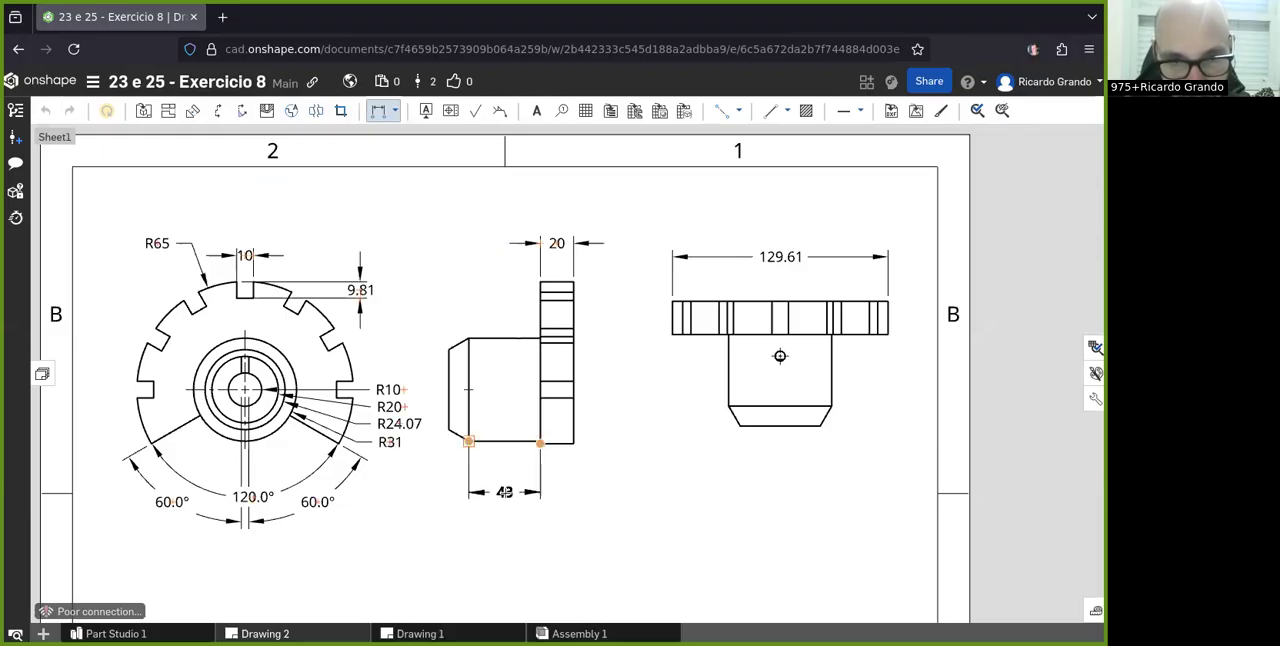
left_click(505, 496)
left_click(449, 349)
left_click(469, 338)
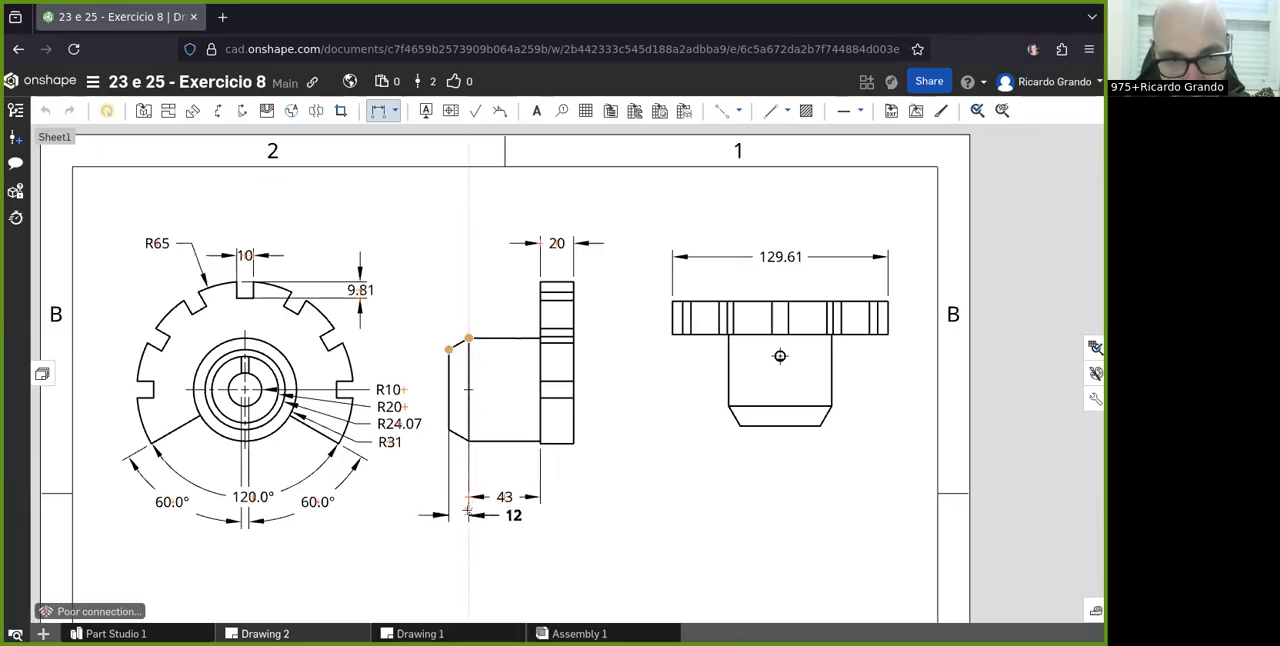
left_click(458, 497)
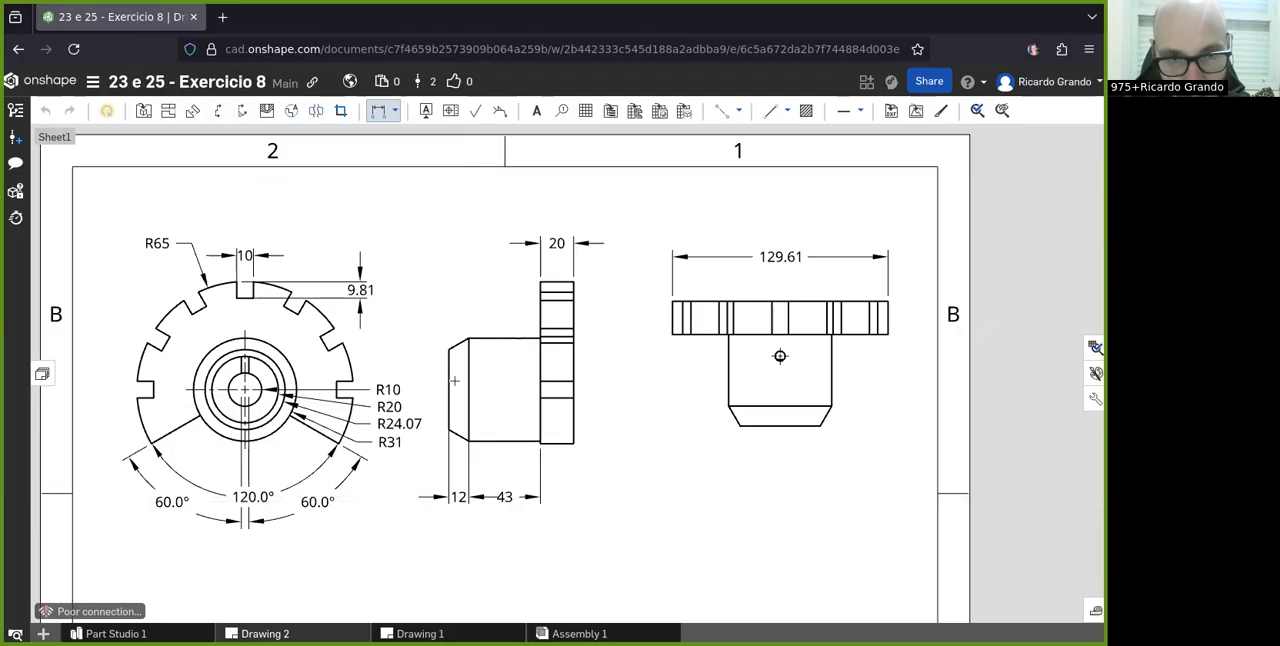
- Add a two-point linear dimension for the hub's full diameter in the side view, placed to the left of the chamfered end
left_click(469, 338)
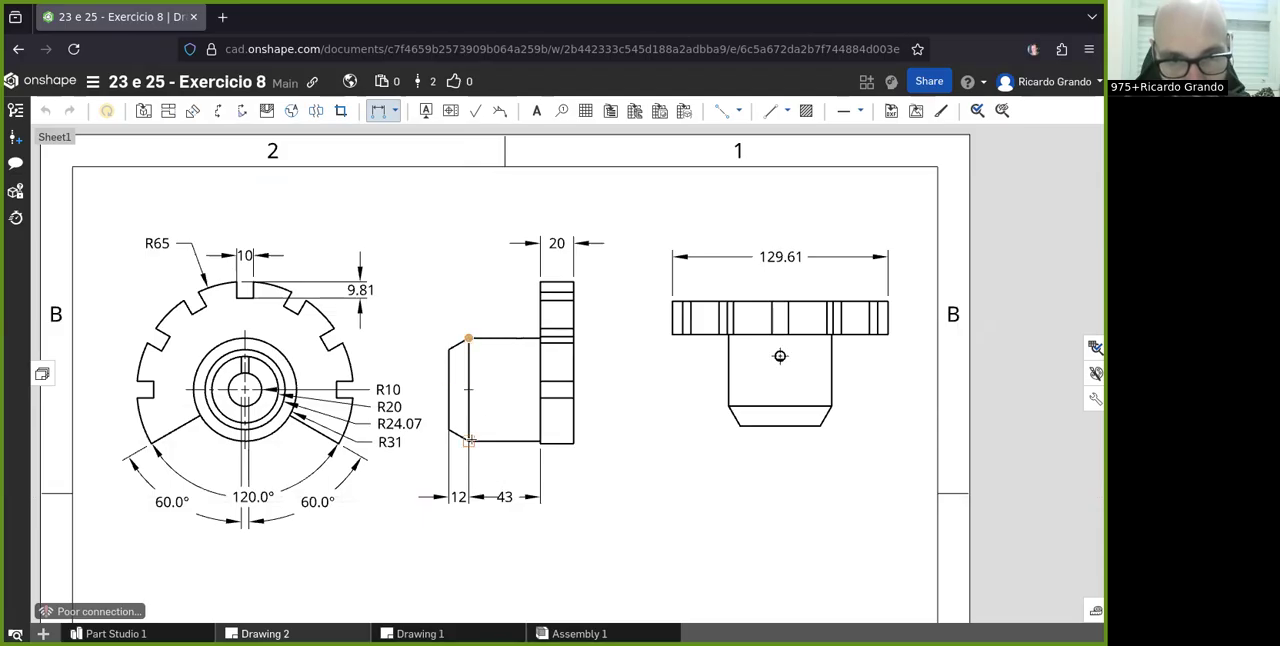
left_click(469, 440)
left_click(428, 389)
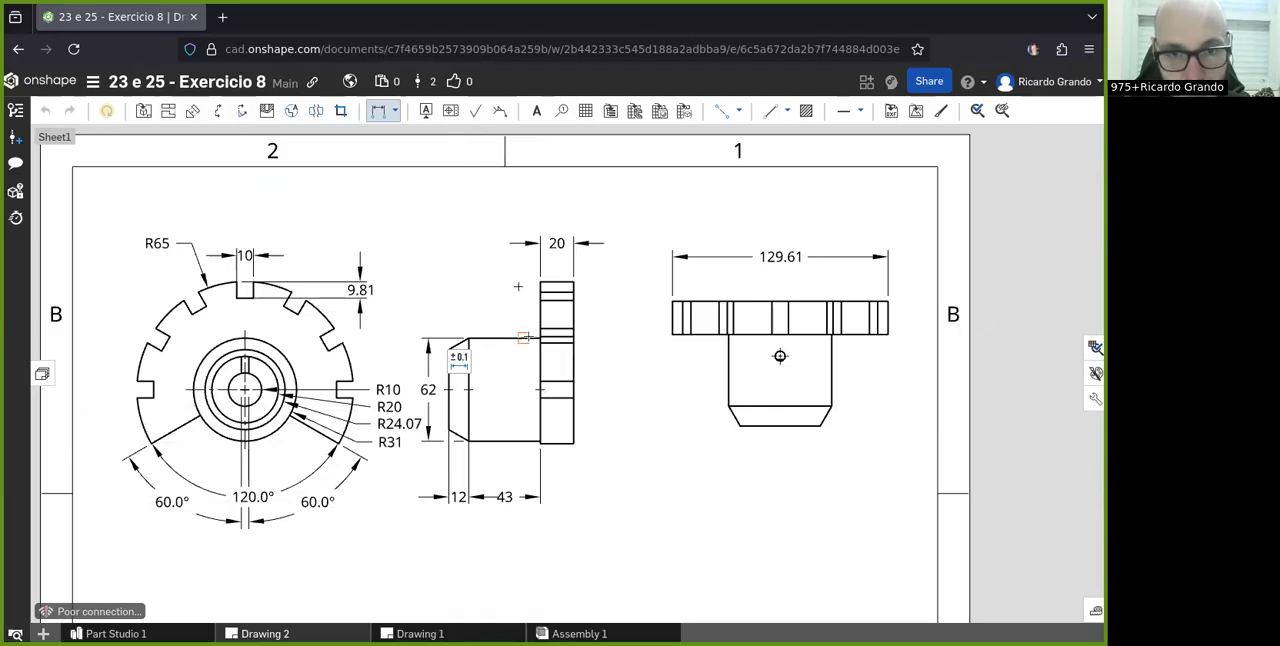
- Dimension the distance from the hub hole's near edge to the flange face in the side view, placed just below the hub
scroll(538, 328, "up", 4)
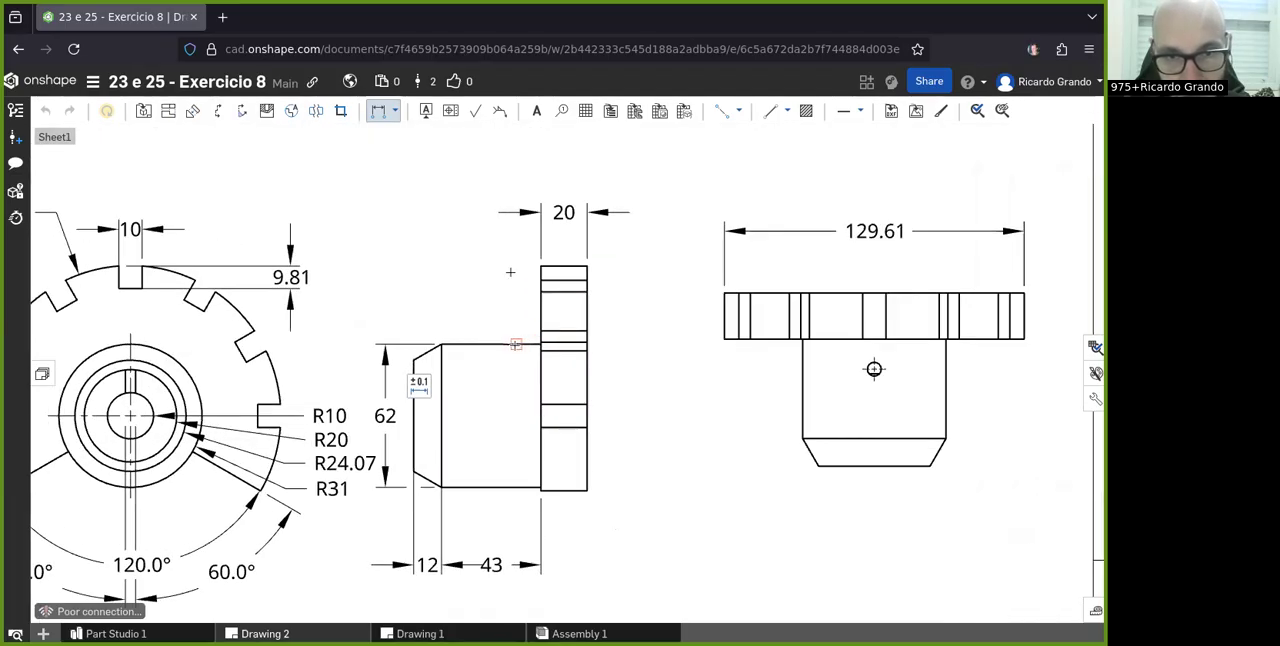
scroll(512, 345, "up", 10)
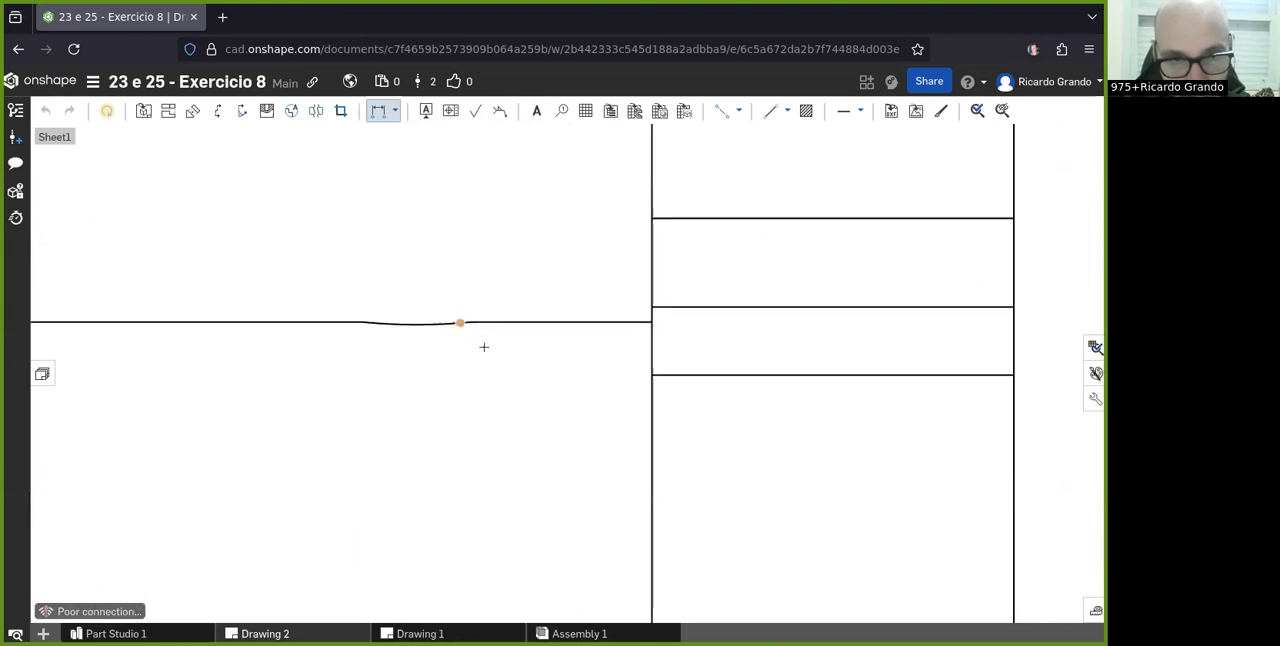
scroll(484, 347, "up", 1)
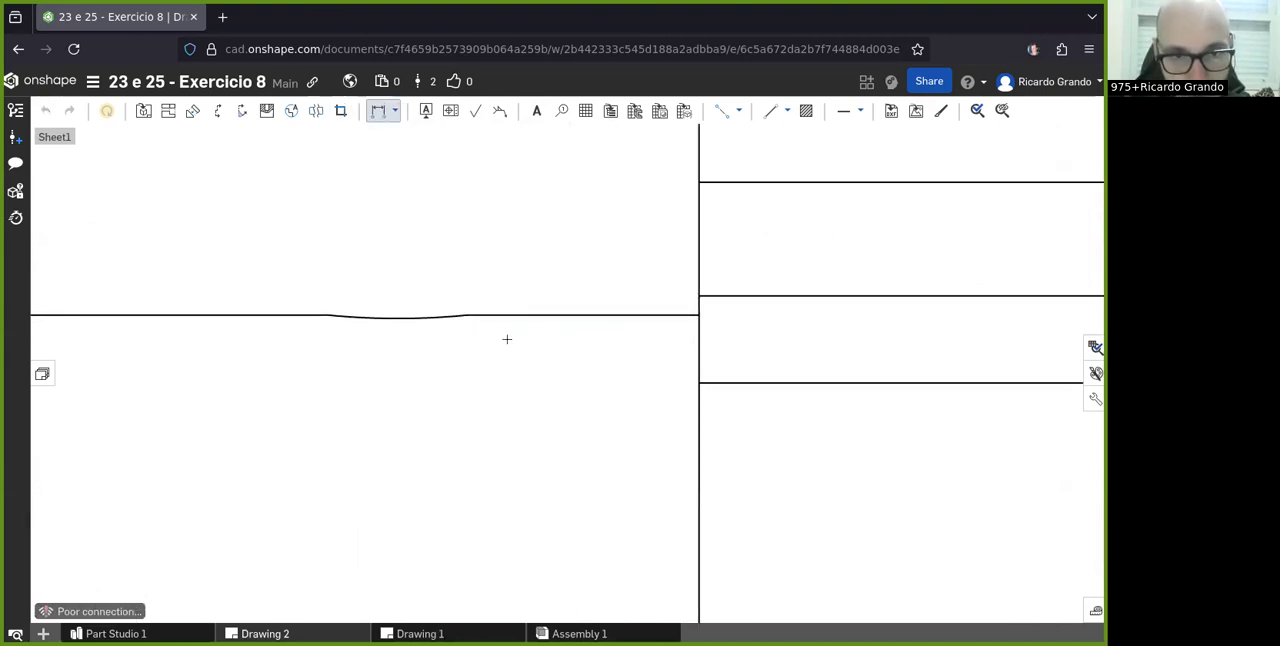
scroll(557, 300, "down", 8)
scroll(557, 296, "down", 2)
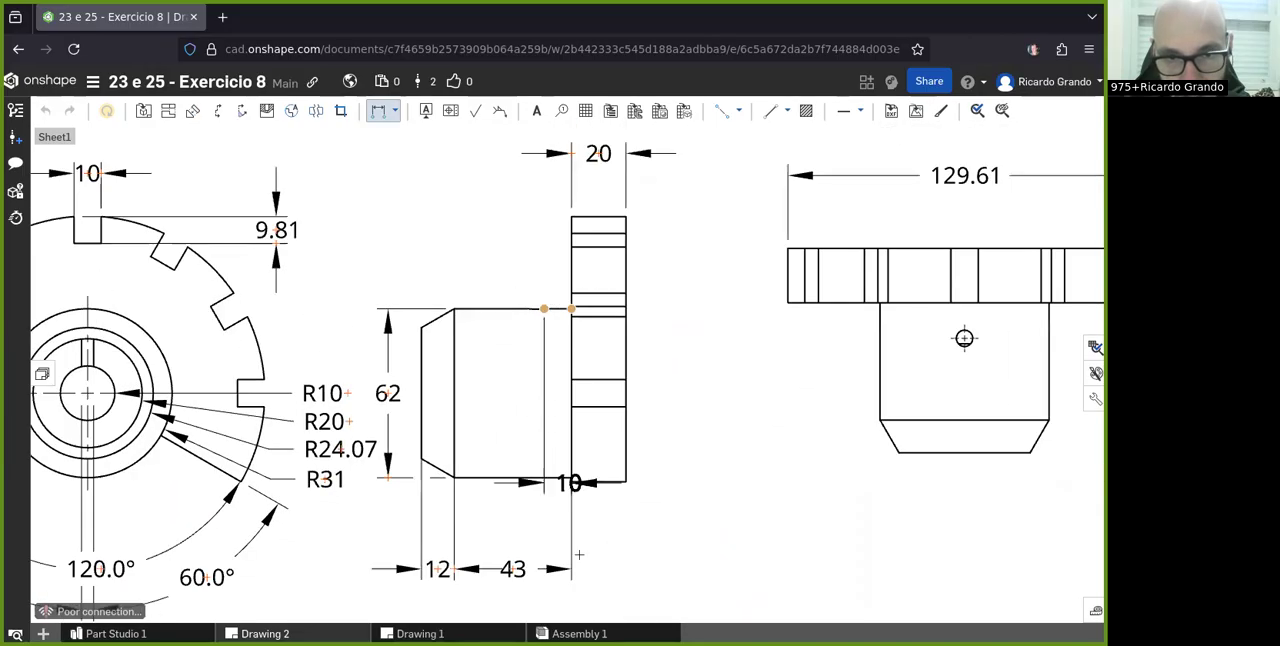
left_click(554, 505)
- Add a hole/thread callout to the small hole on the hub's upper edge in the side view, placed above the hub
scroll(520, 302, "up", 5)
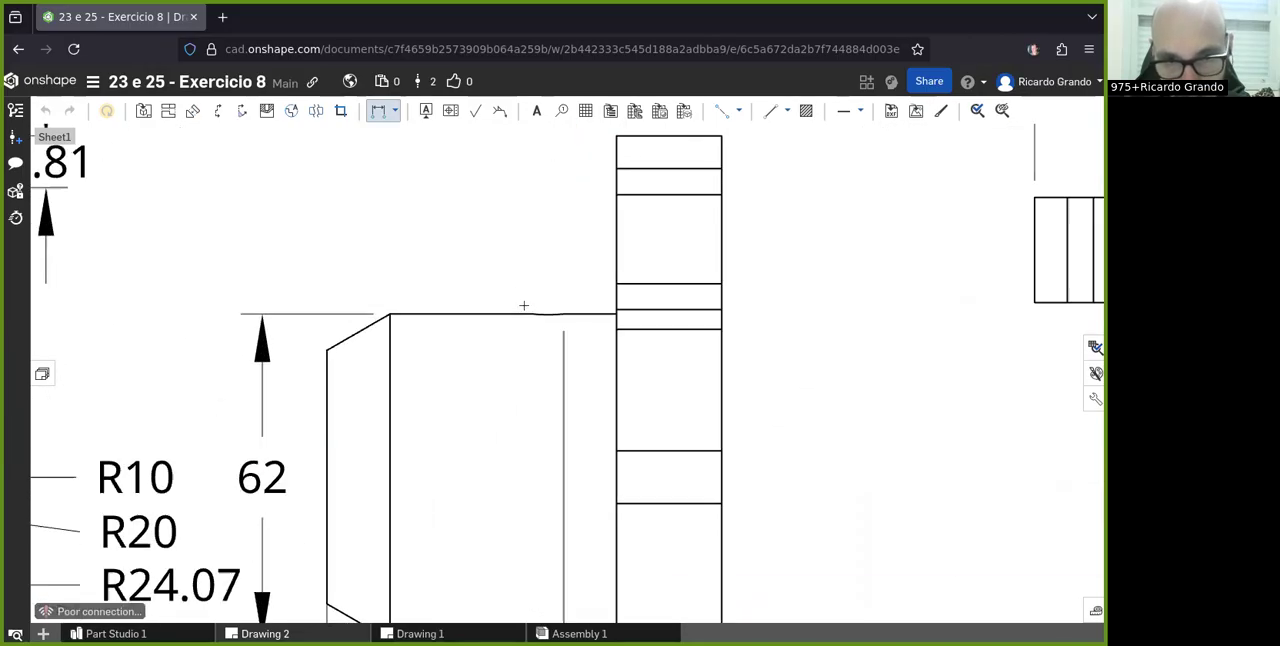
left_click(395, 111)
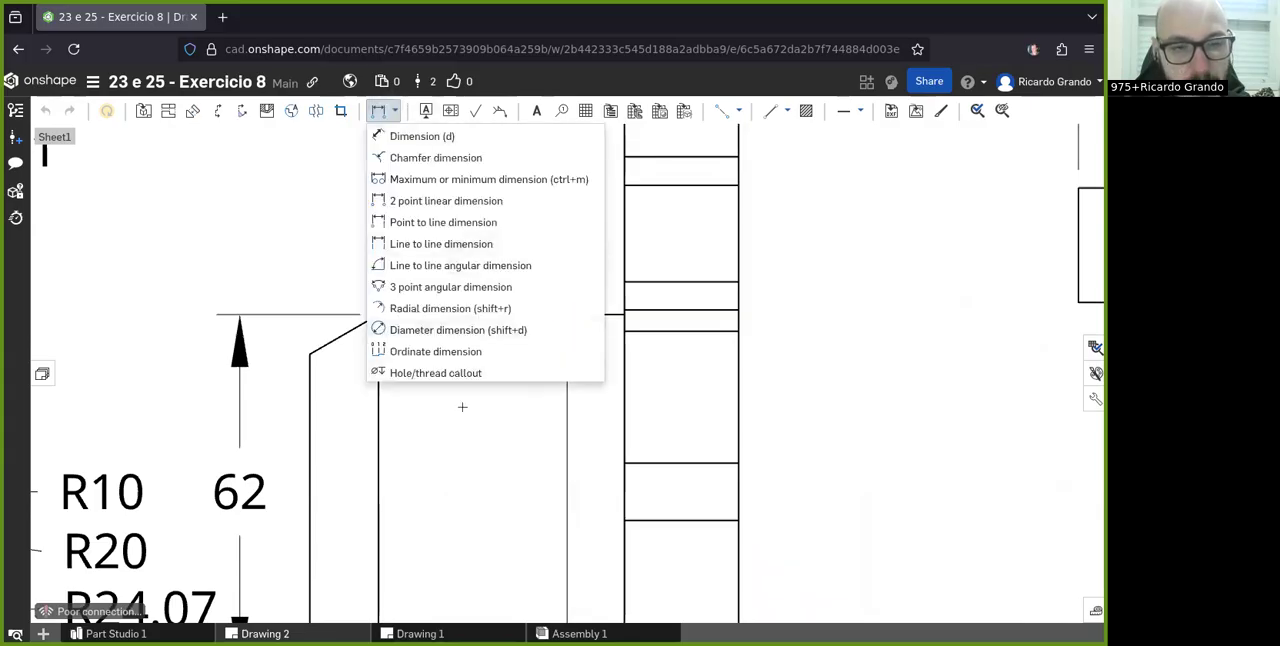
left_click(426, 375)
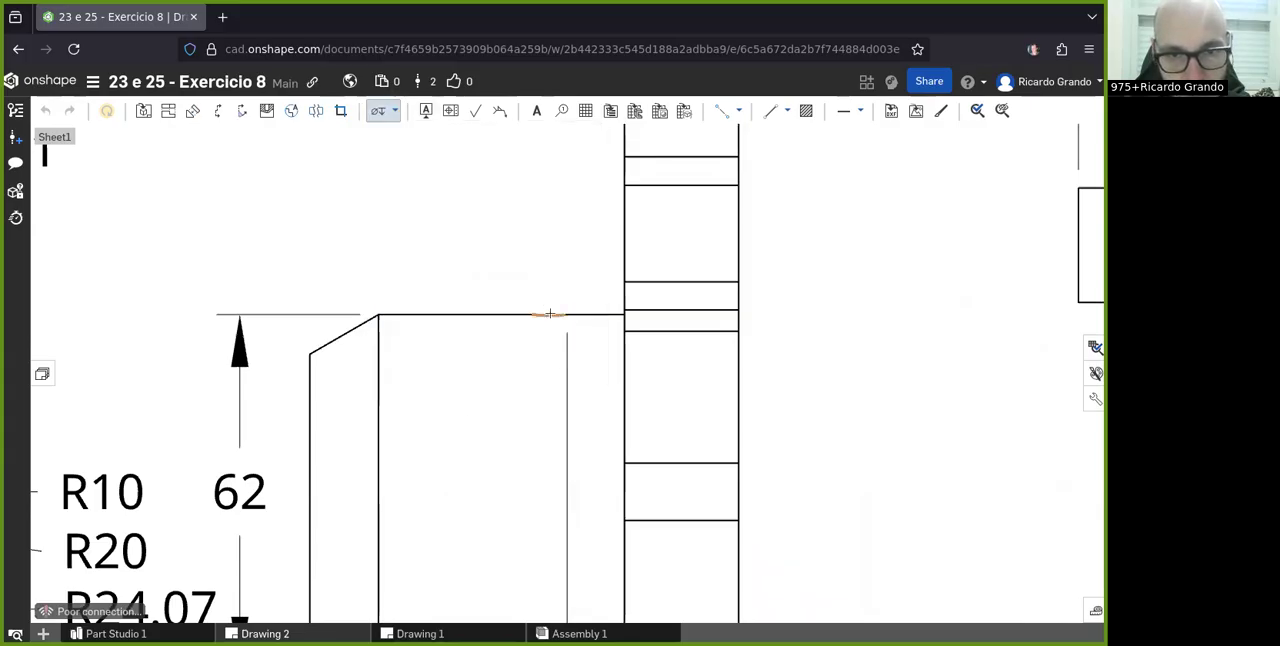
left_click(548, 315)
scroll(565, 300, "down", 8)
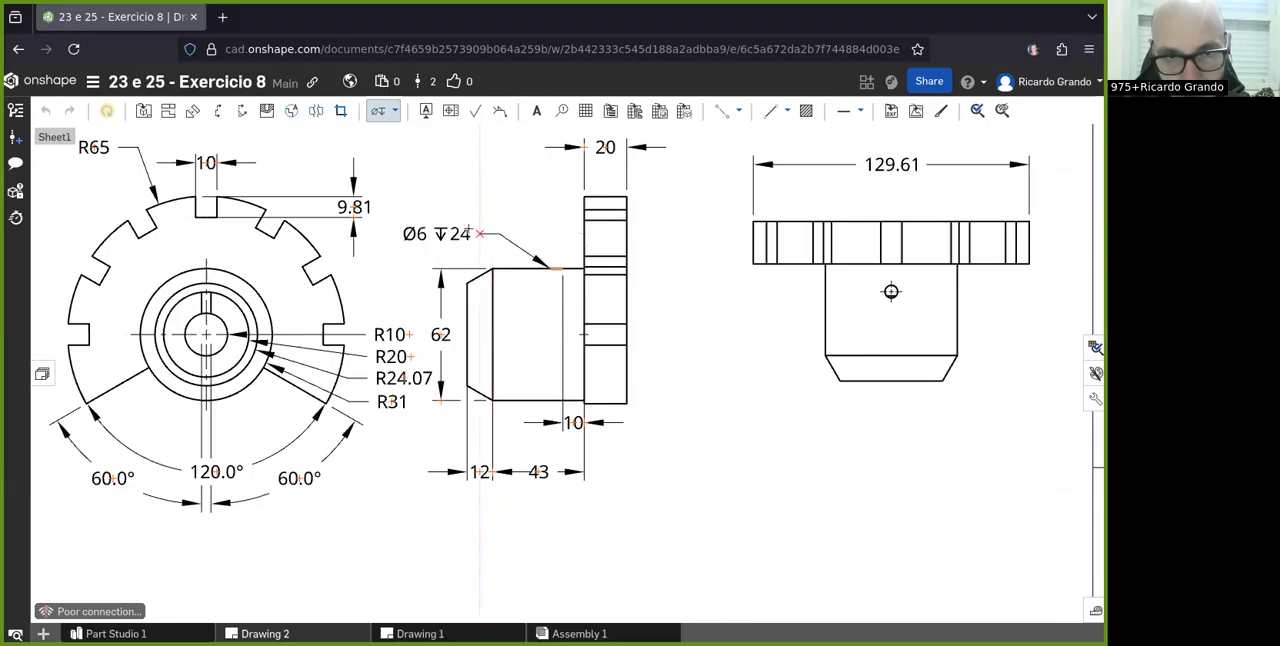
left_click(492, 217)
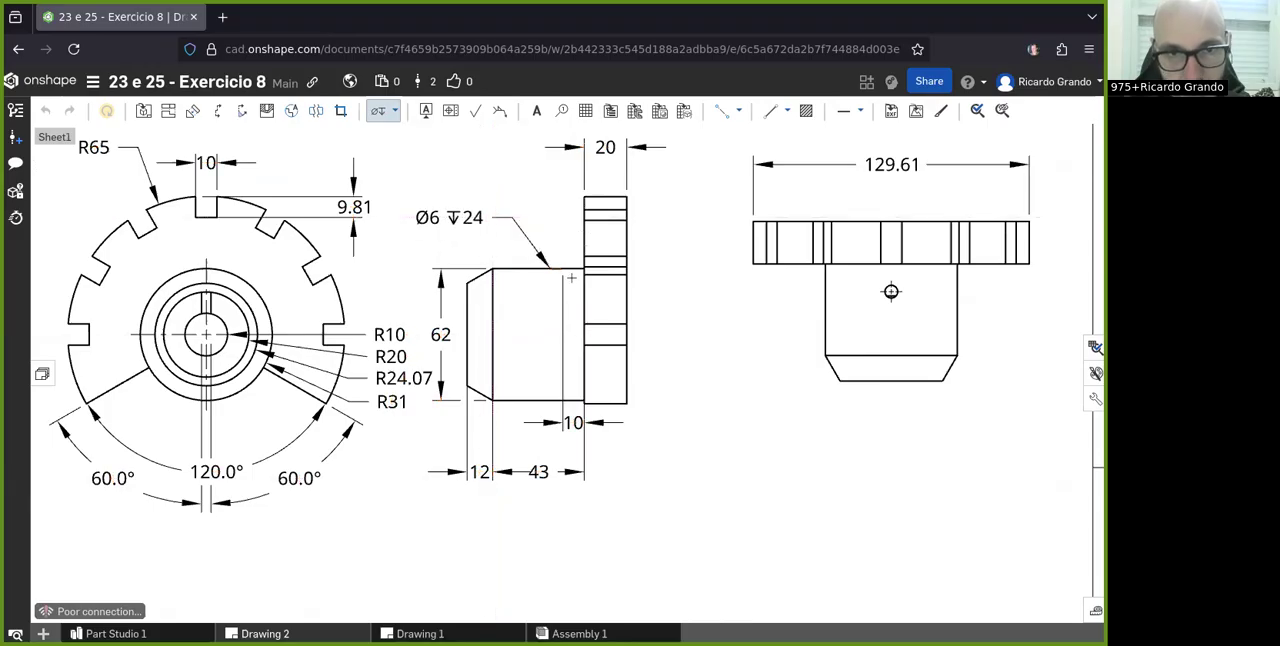
scroll(536, 210, "up", 2)
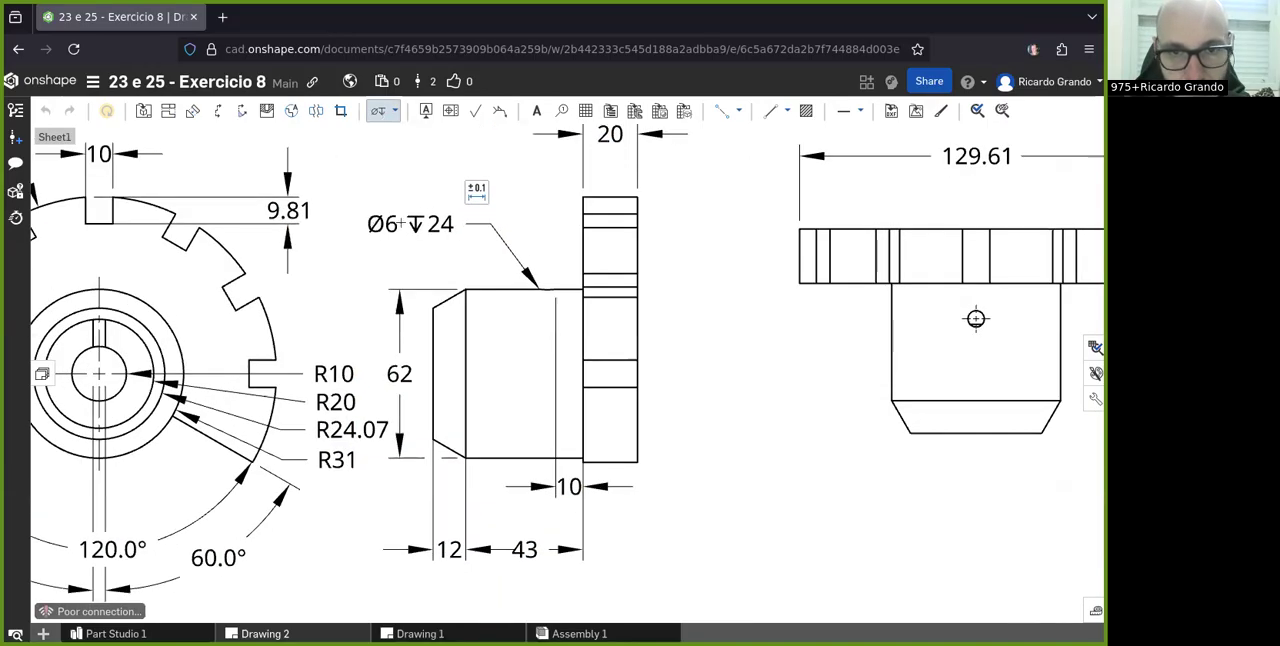
scroll(401, 223, "down", 3)
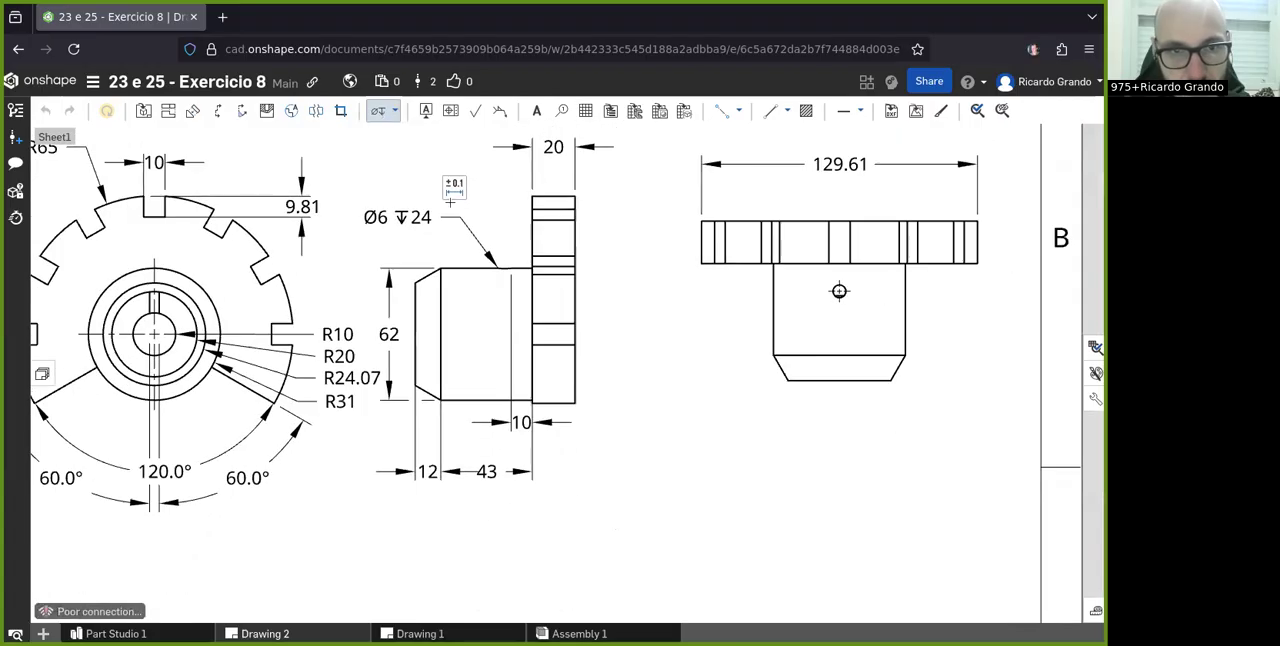
left_click(395, 110)
left_click(396, 109)
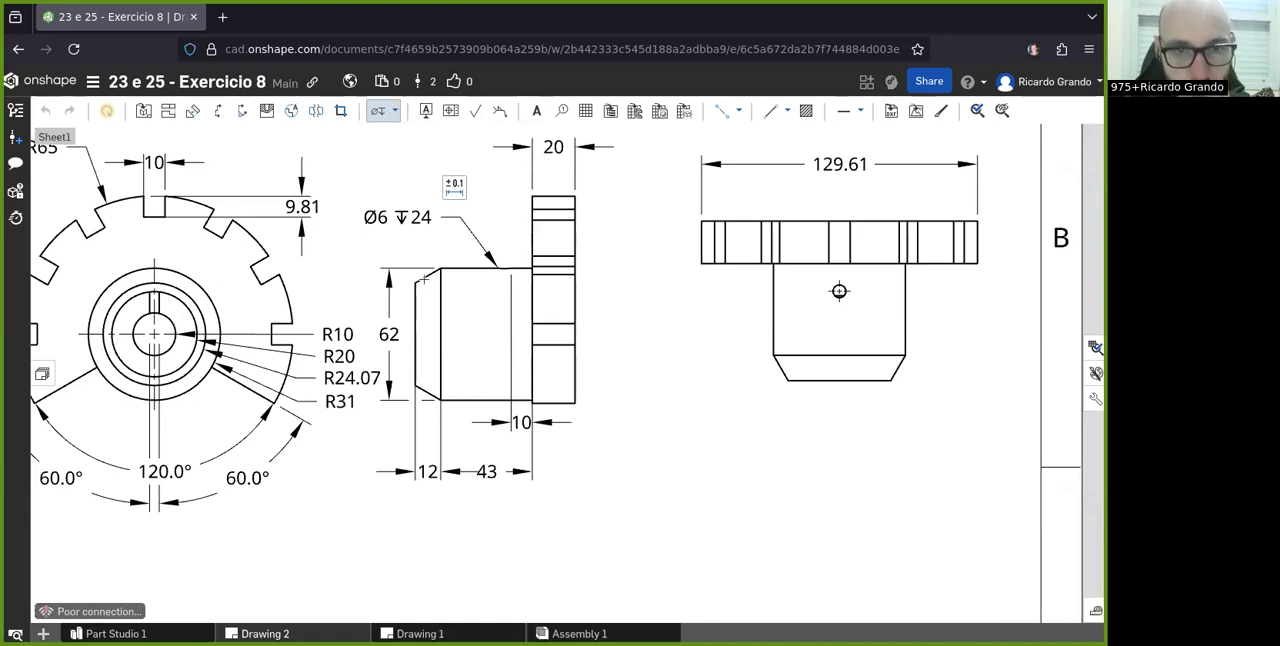
scroll(425, 280, "up", 4)
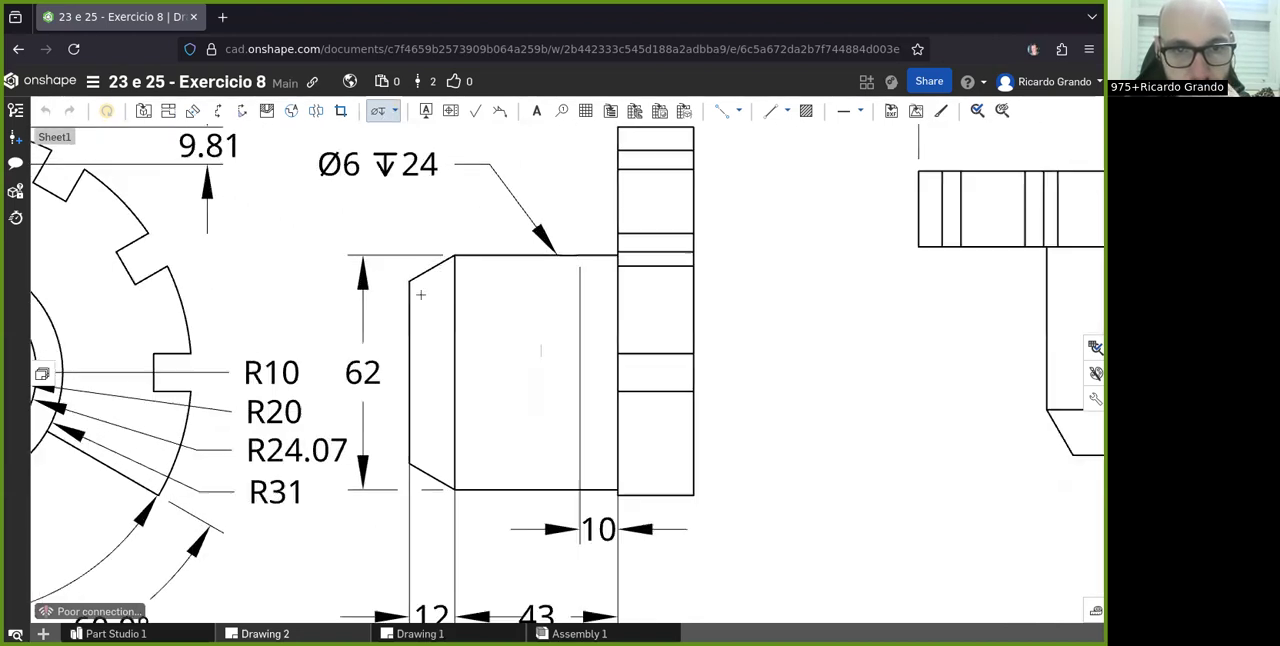
left_click(395, 110)
left_click(396, 108)
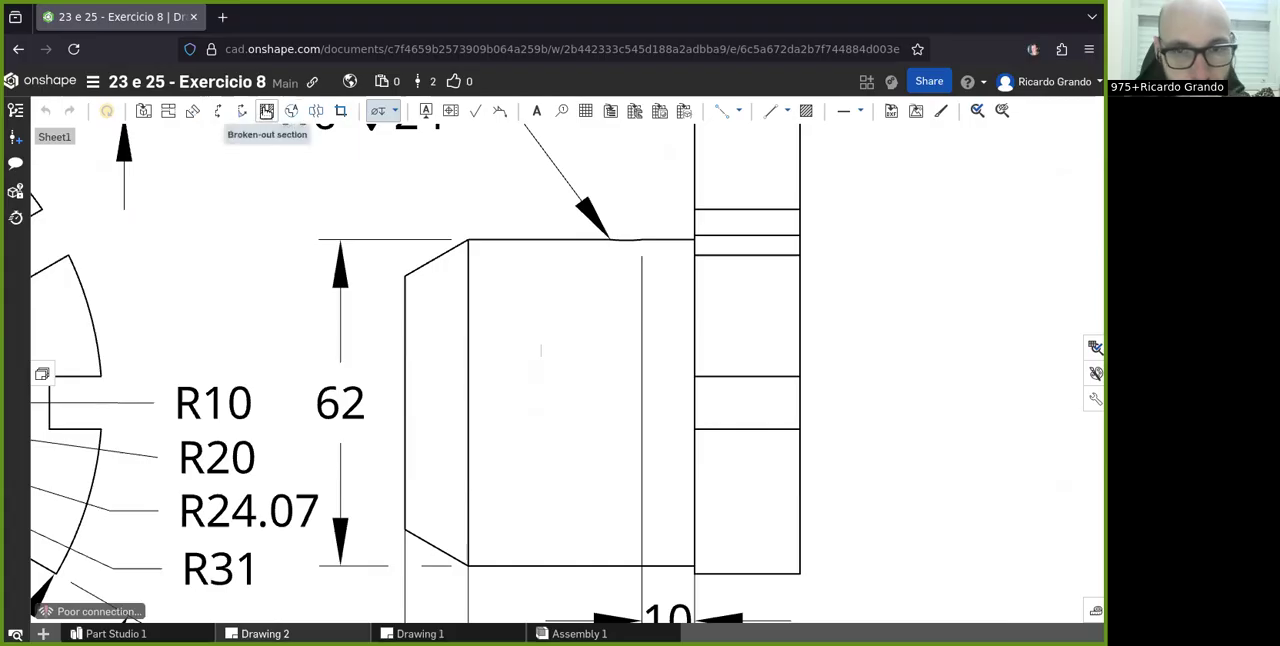
scroll(554, 303, "down", 4)
scroll(537, 233, "down", 3)
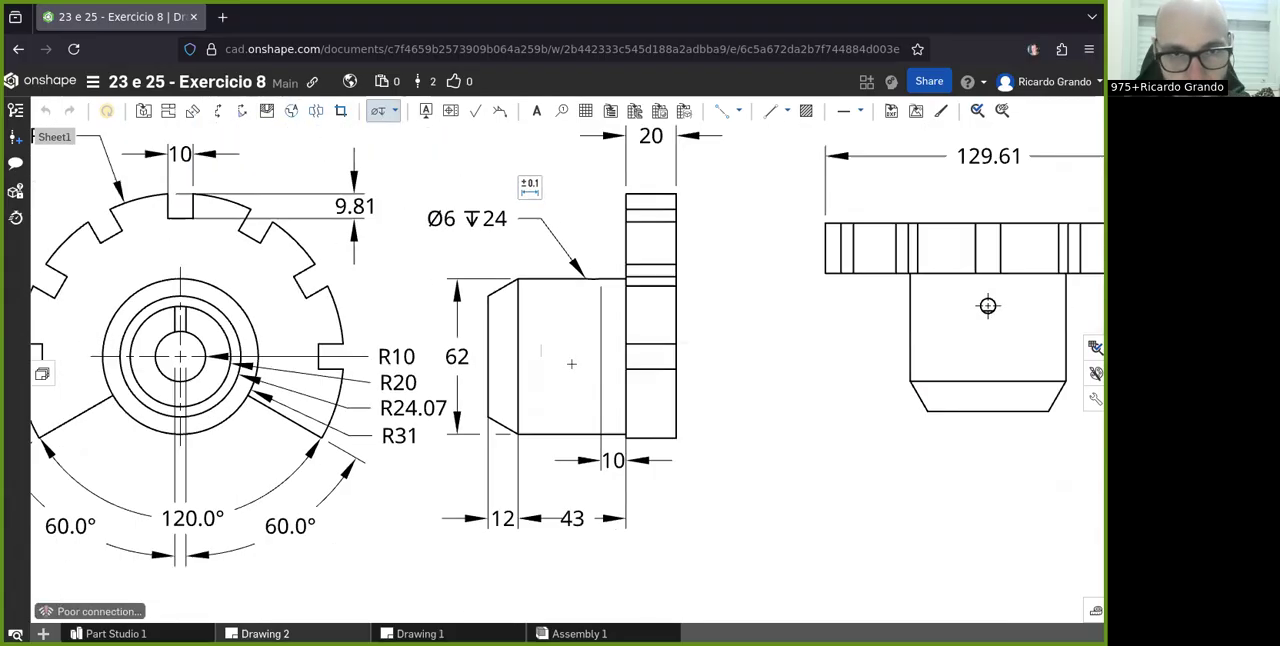
scroll(454, 217, "up", 4)
scroll(454, 217, "up", 2)
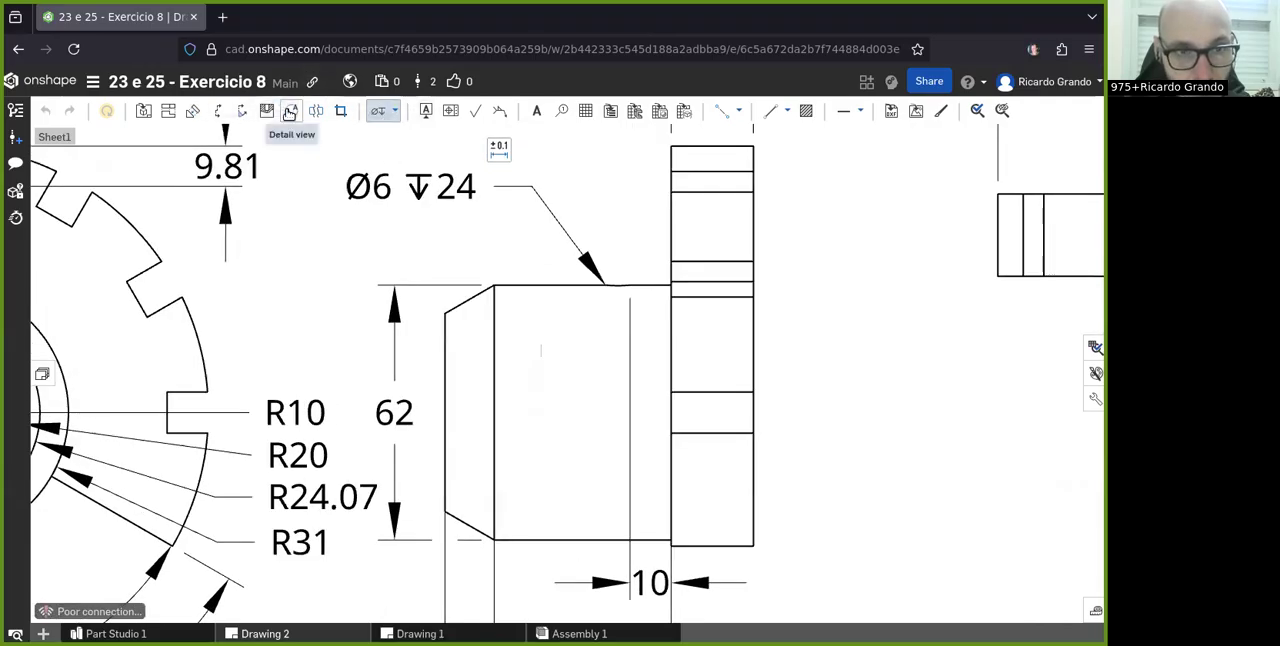
scroll(510, 150, "down", 2)
scroll(510, 150, "up", 3)
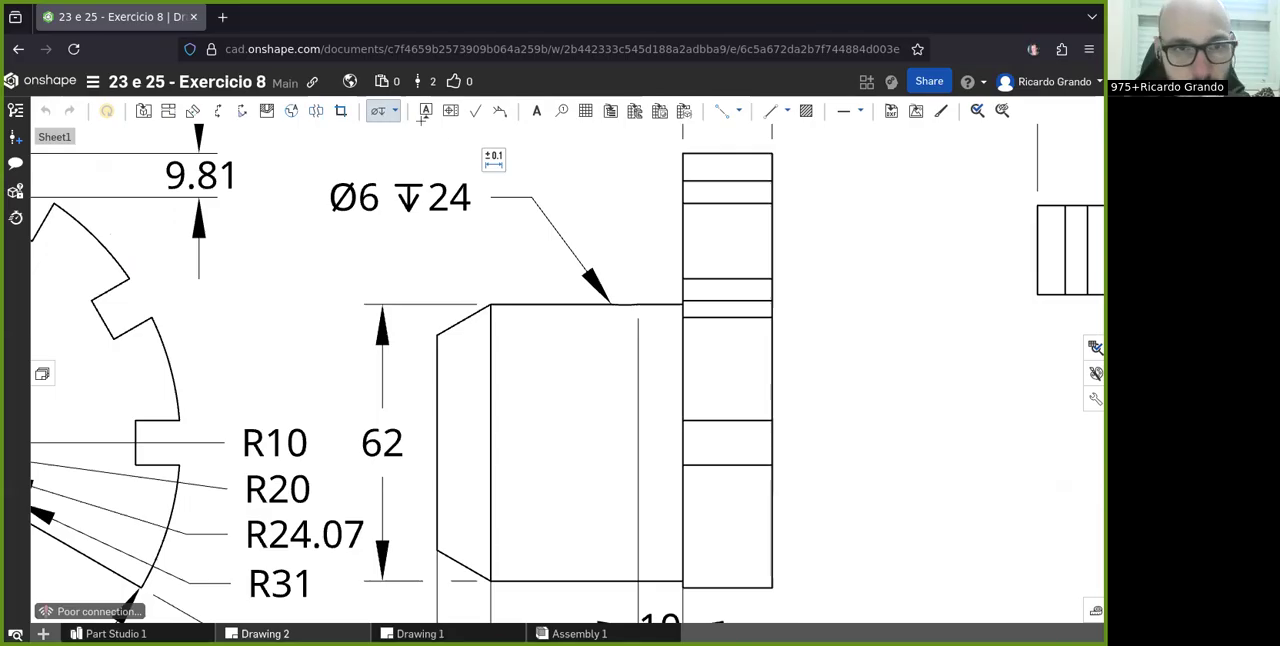
left_click(397, 116)
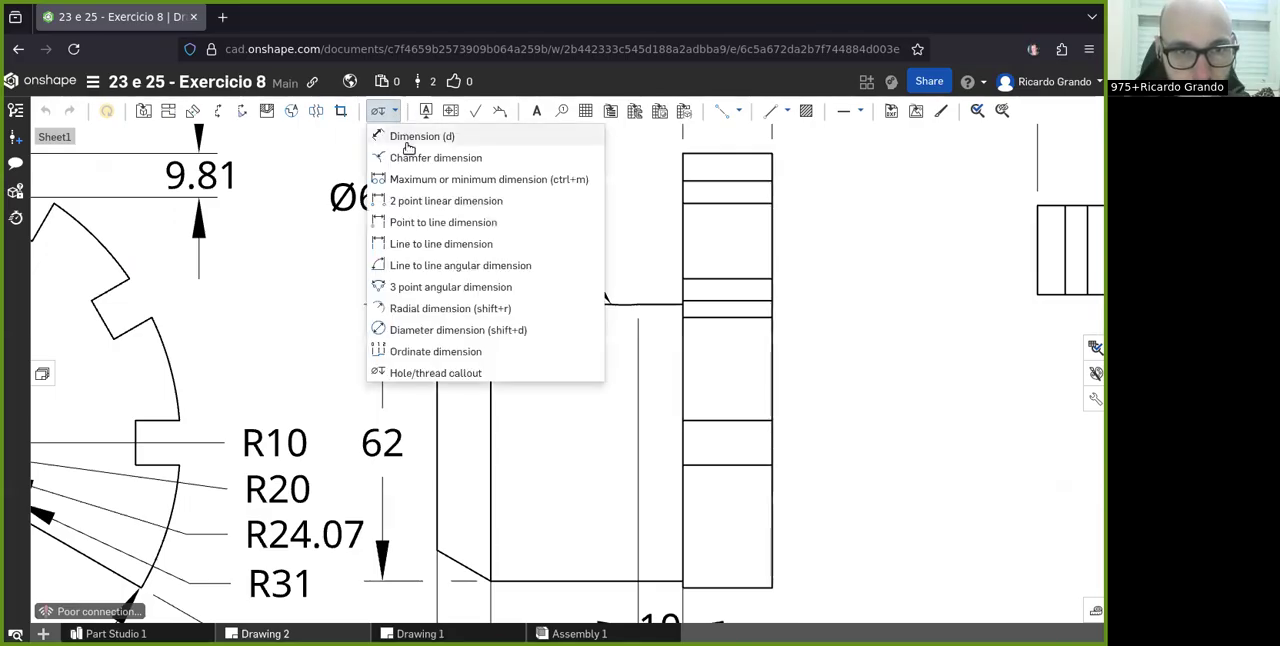
left_click(405, 154)
scroll(463, 274, "up", 2)
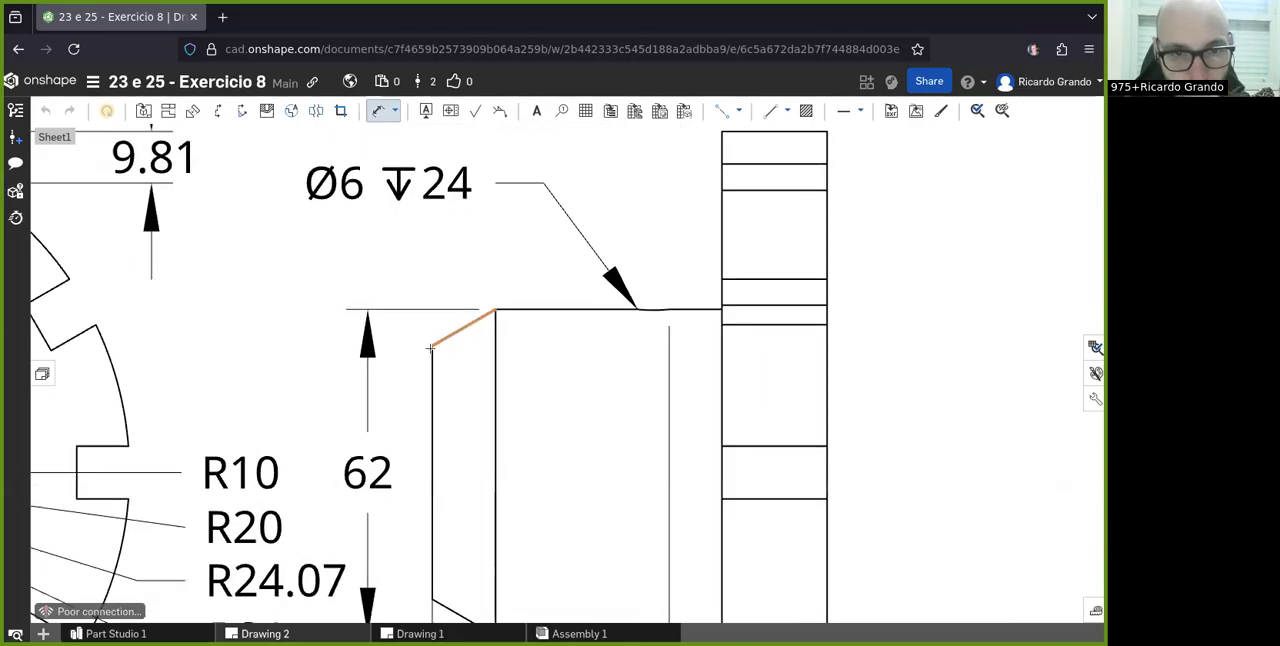
left_click(493, 306)
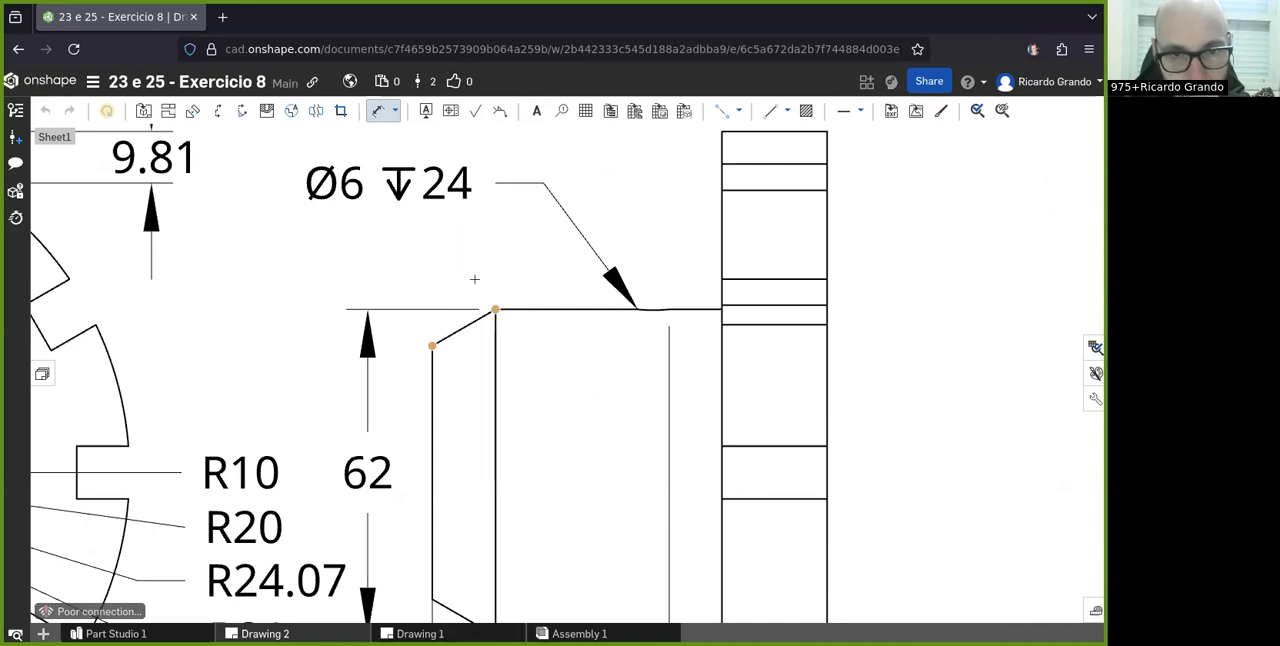
scroll(460, 290, "down", 3)
scroll(455, 311, "up", 3)
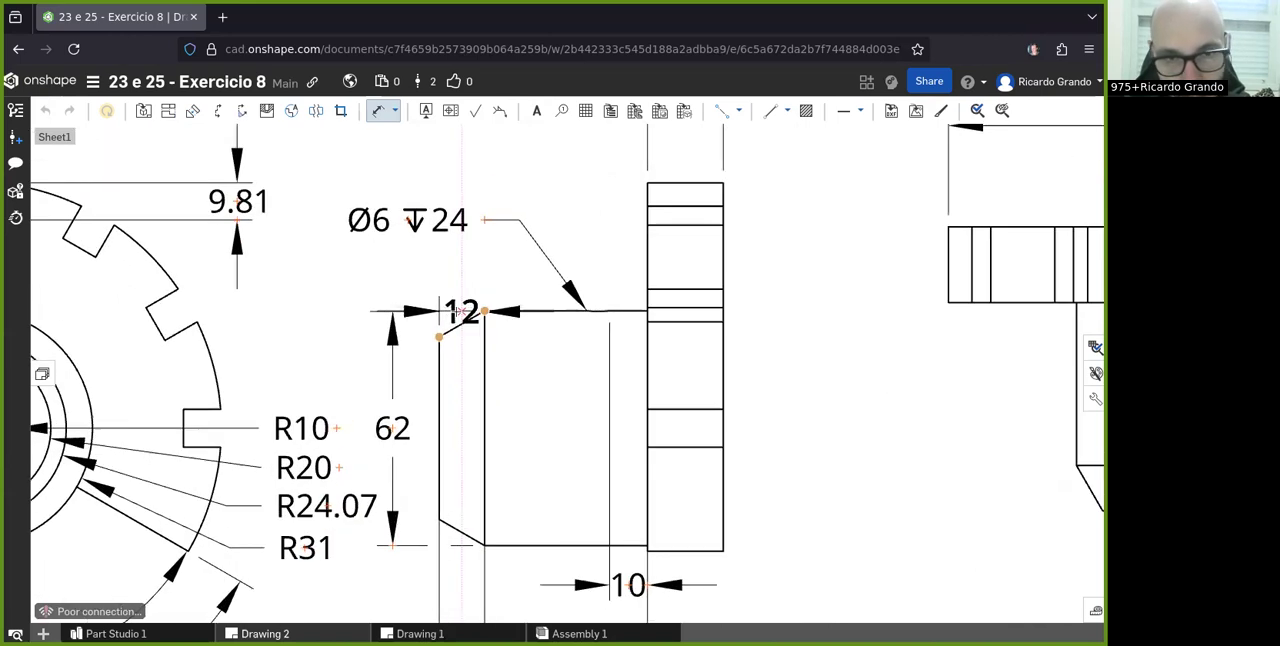
key("Escape")
- Dimension the vertical height of the hub's upper chamfer between its two endpoints, placed to the left of the side view
left_click(377, 111)
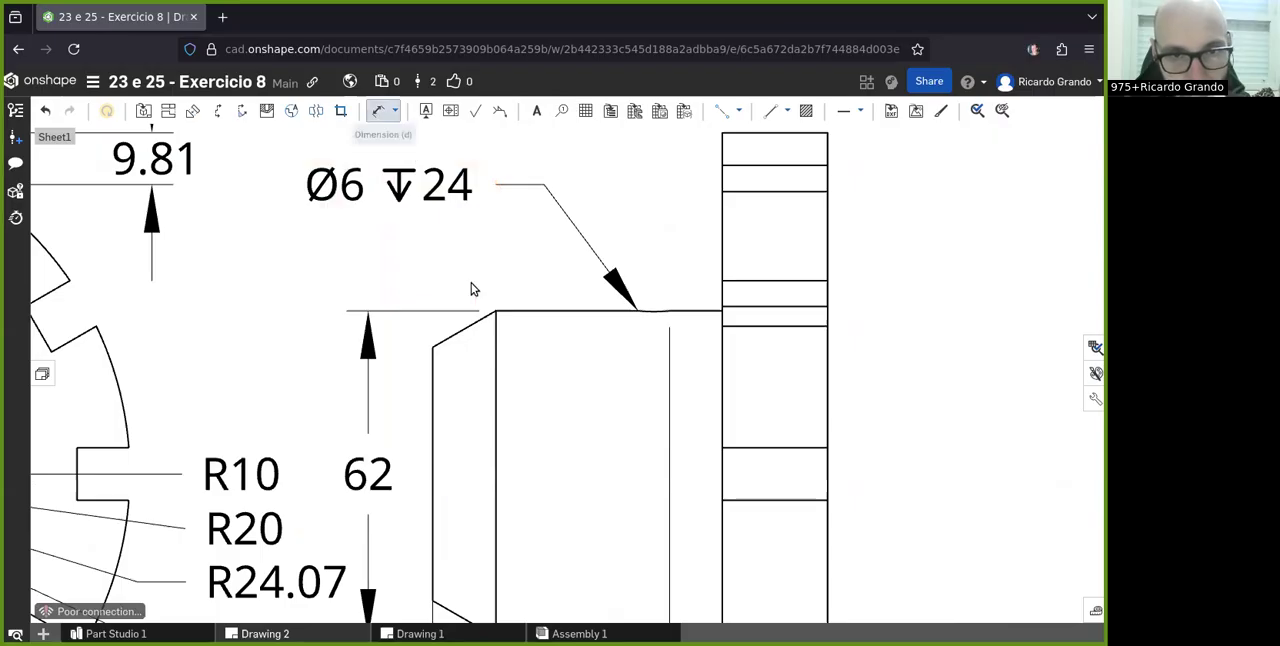
left_click(455, 333)
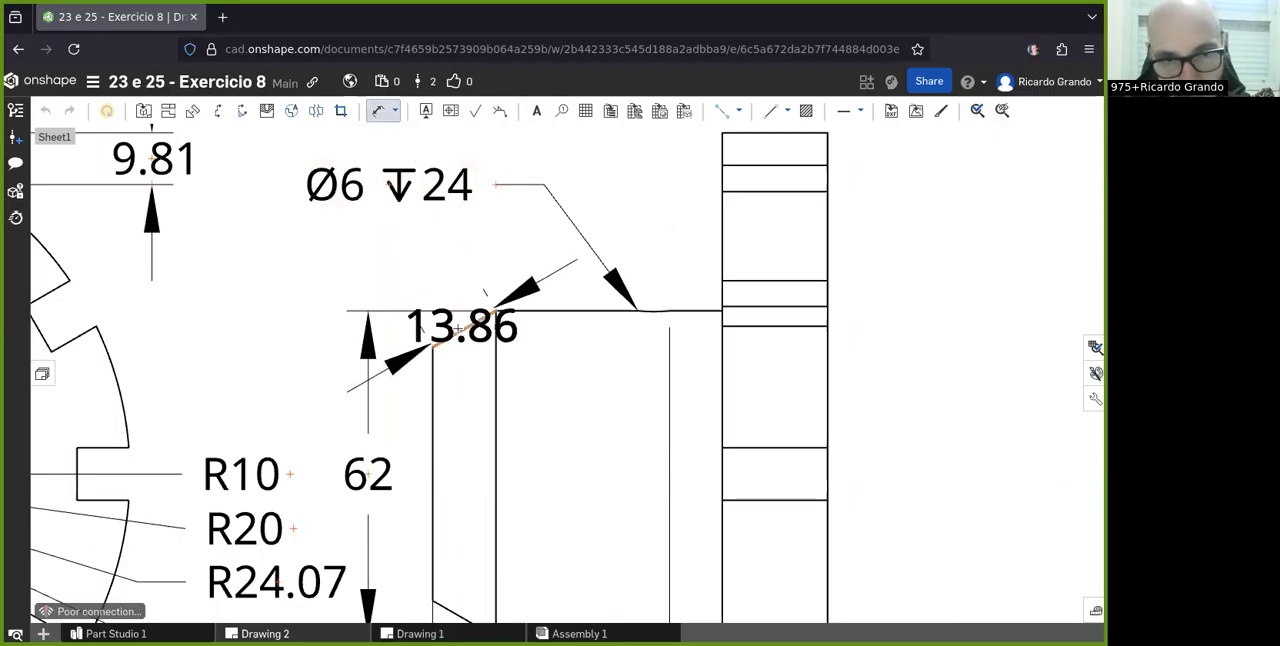
key("Escape")
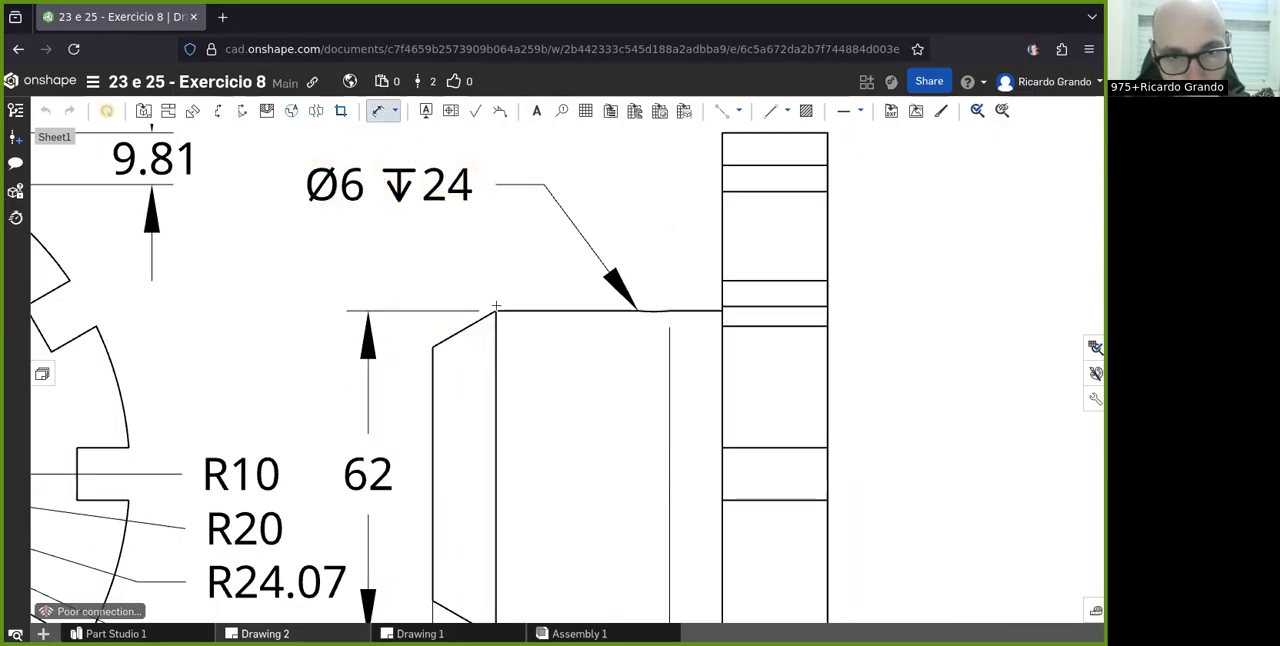
left_click(432, 347)
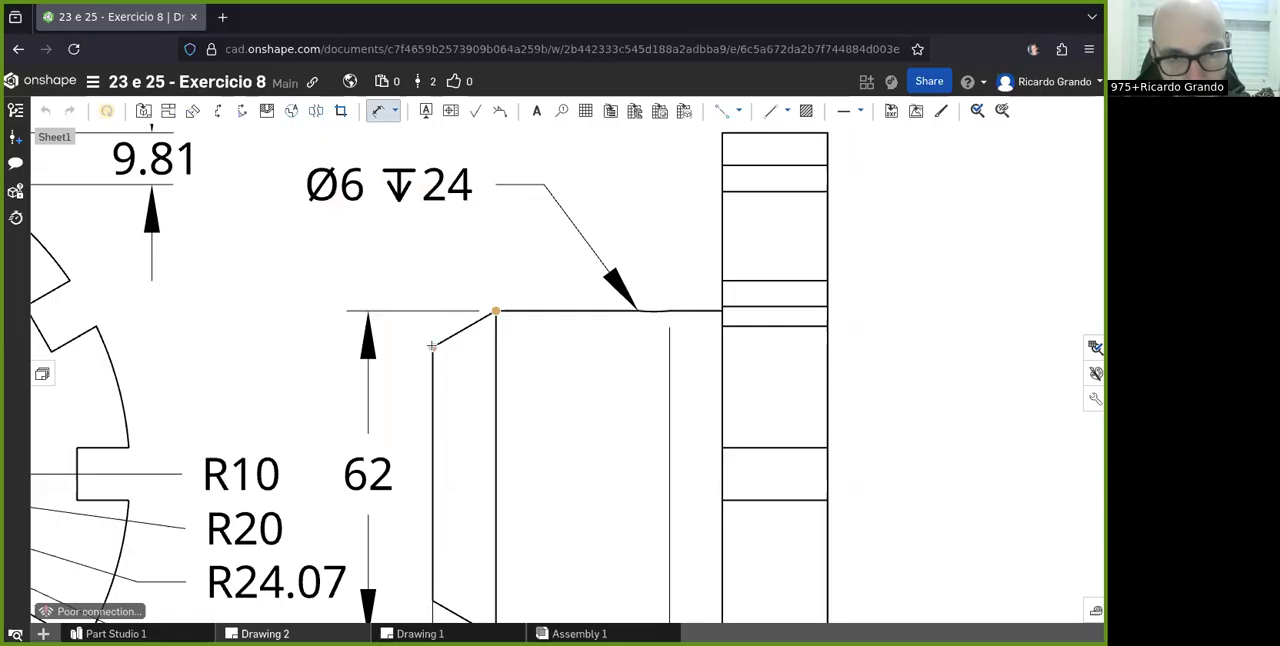
left_click(277, 328)
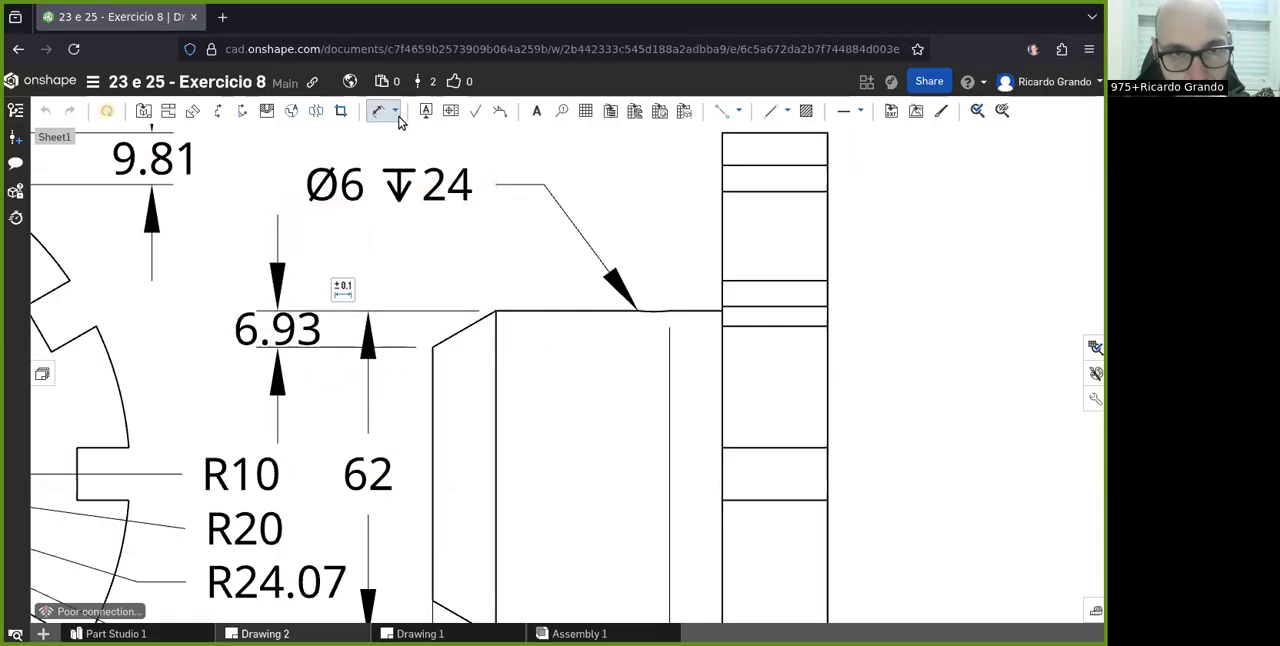
- Add a line-to-line angular dimension between the hub's upper chamfer and its upper edge in the side view, placed beside the chamfer
left_click(395, 111)
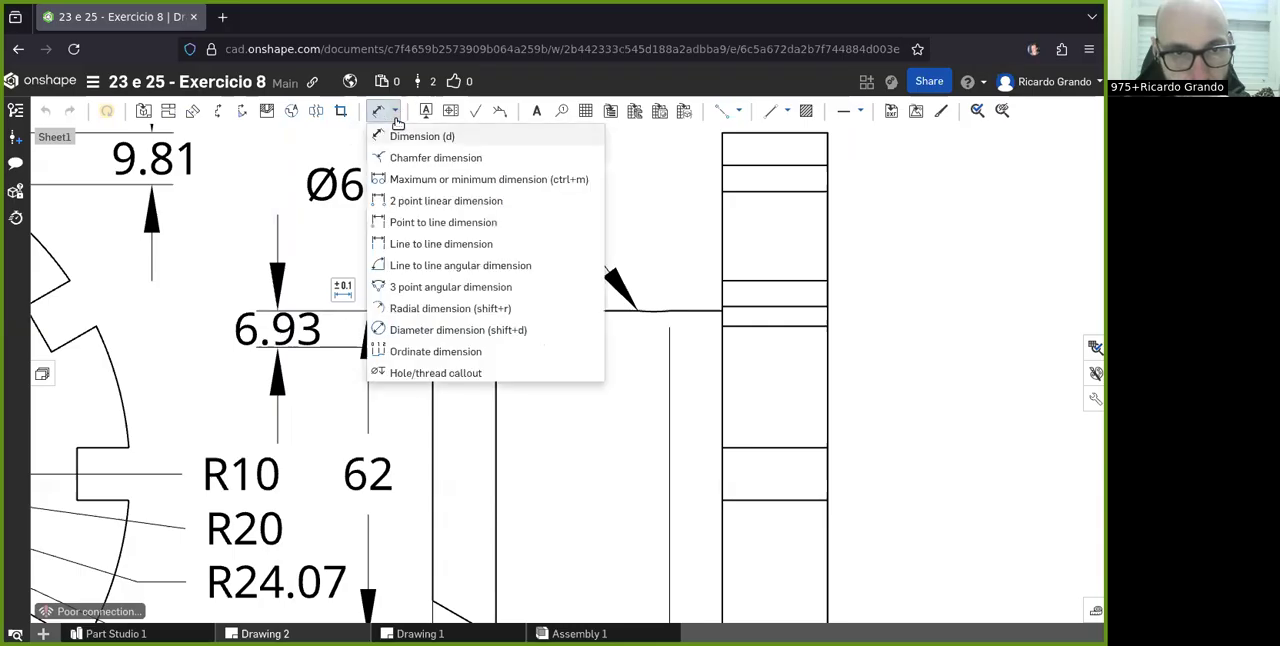
left_click(405, 265)
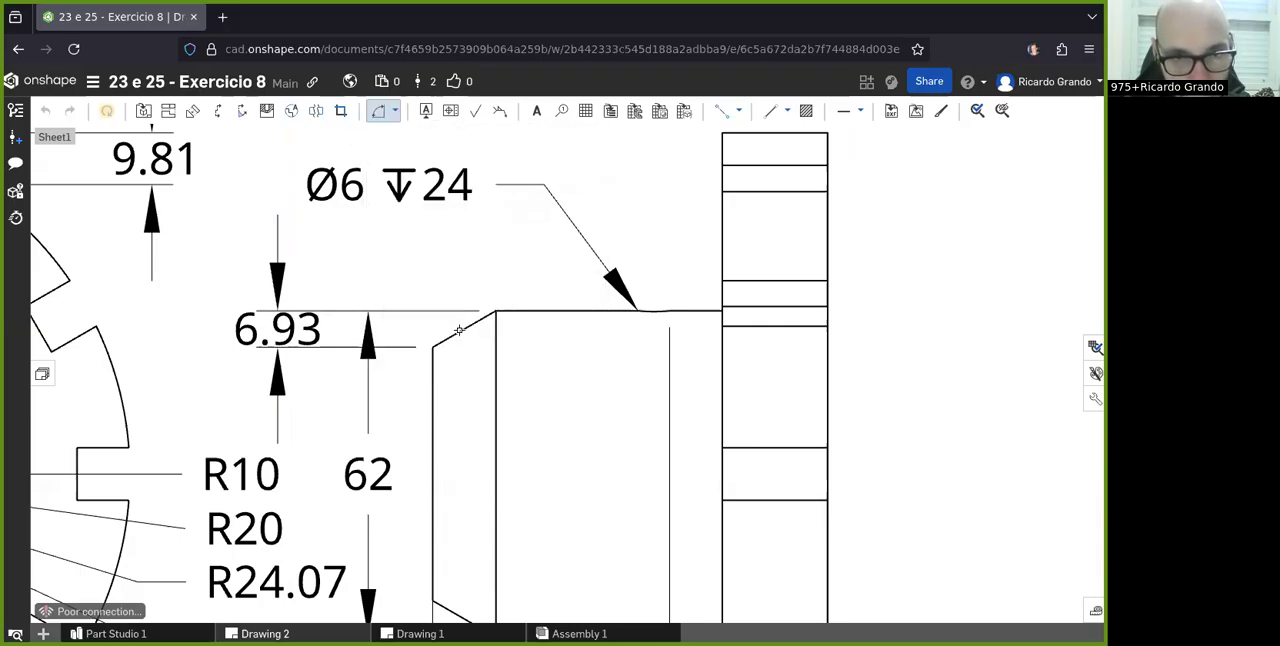
left_click(522, 309)
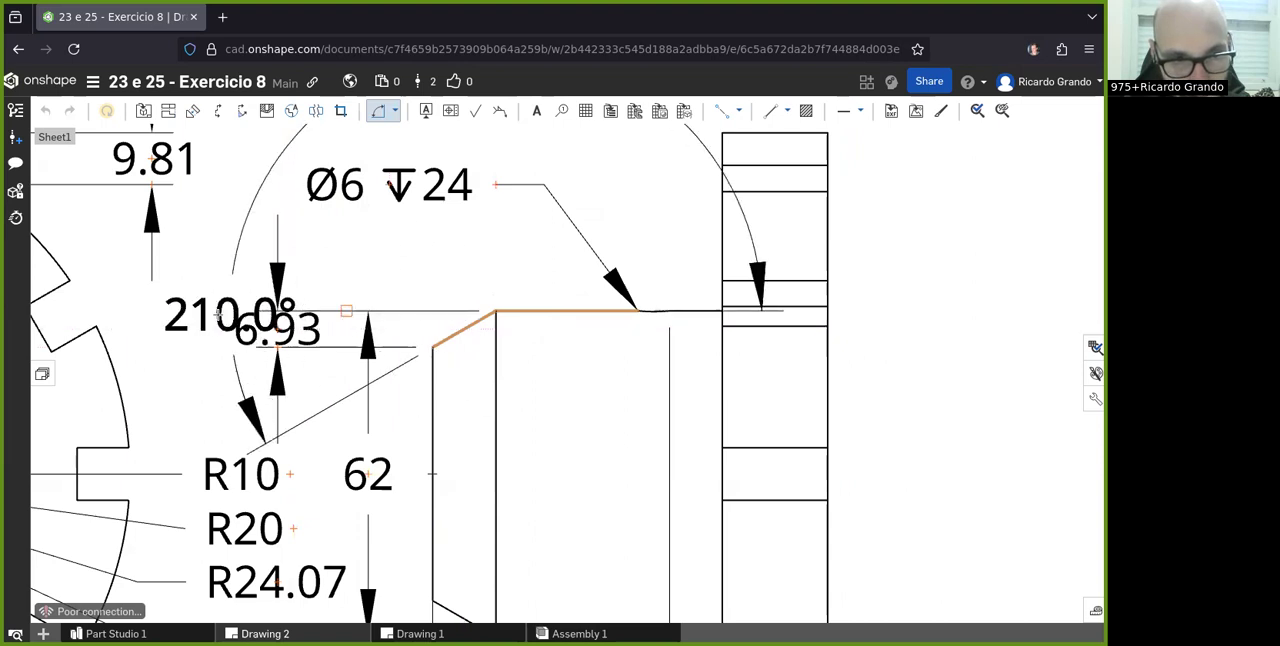
left_click(412, 325)
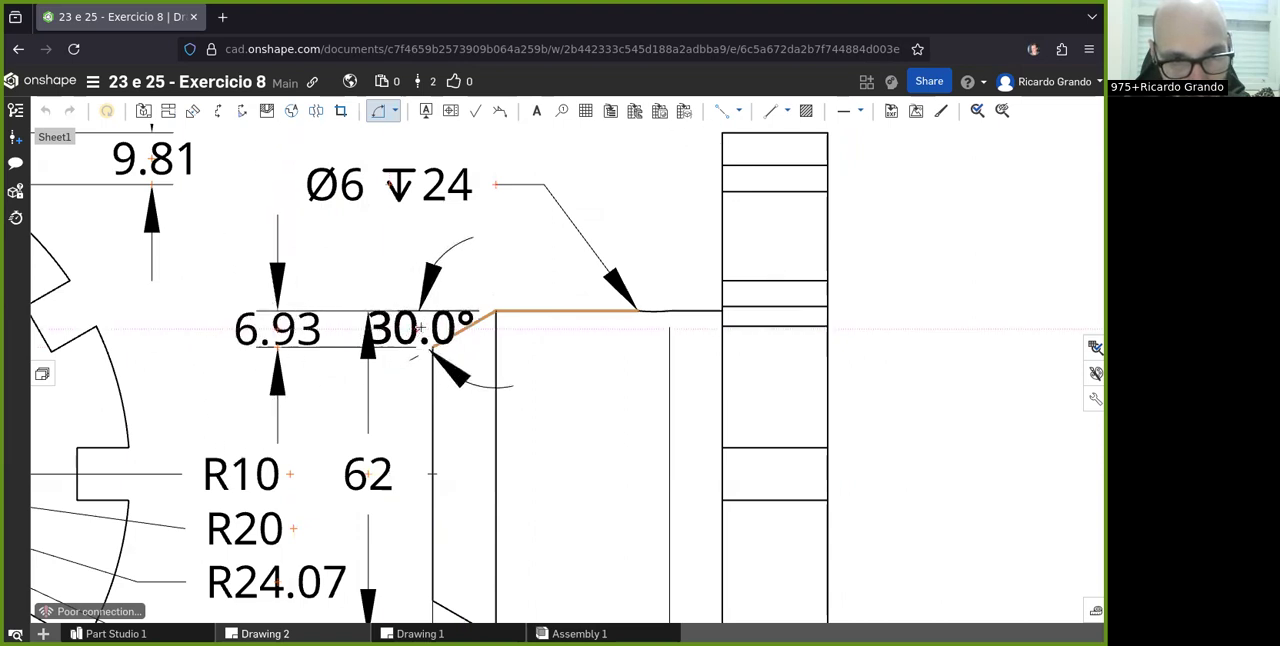
- Check the side view's dimensions and the overall sheet for anything still missing
scroll(508, 252, "down", 3)
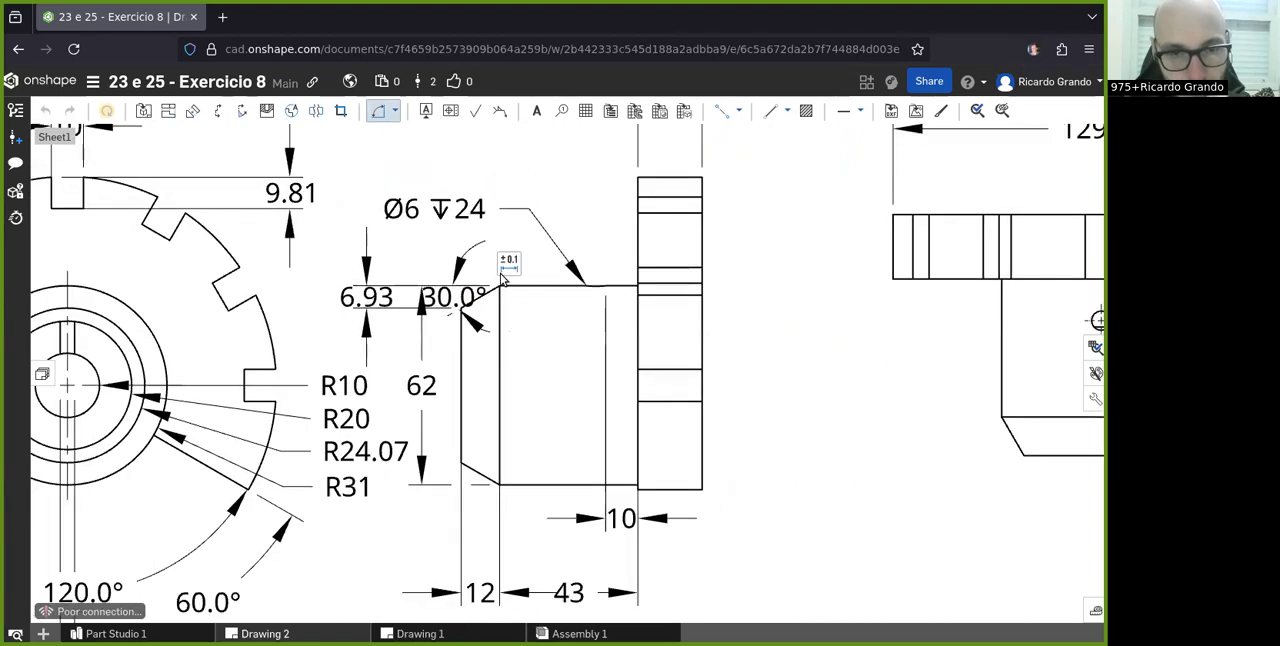
scroll(501, 275, "down", 1)
mouse_move(505, 268)
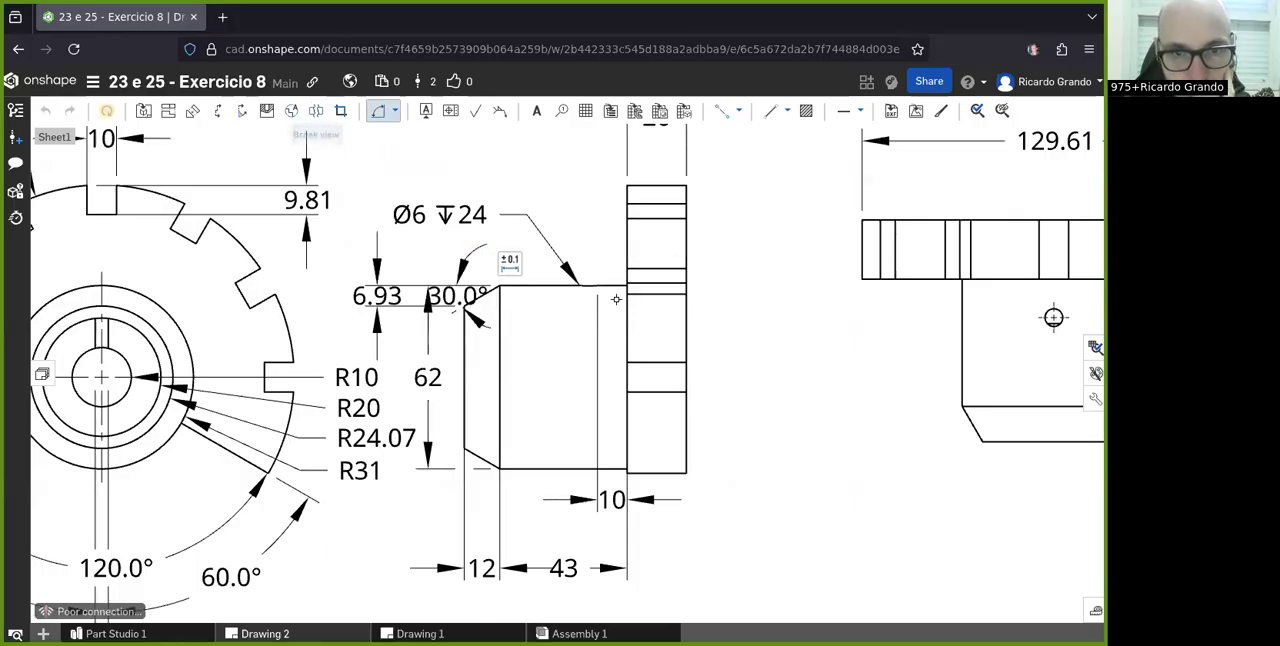
scroll(635, 325, "down", 2)
scroll(557, 414, "up", 3)
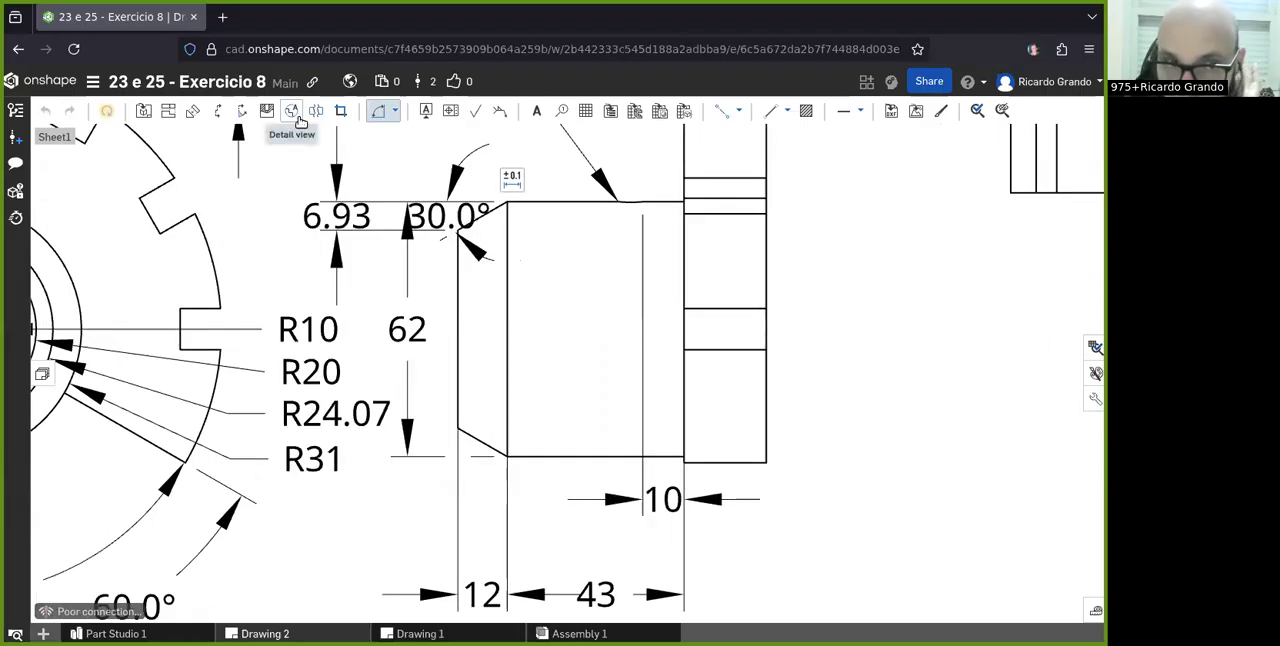
scroll(787, 191, "down", 5)
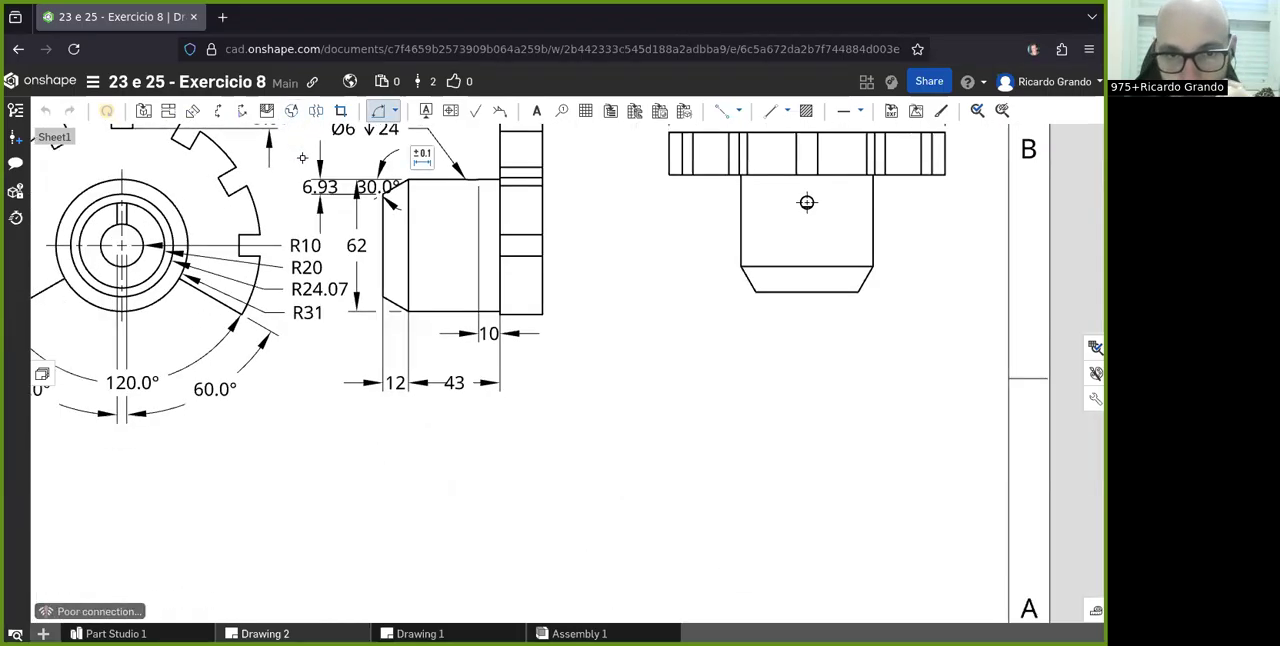
scroll(787, 191, "down", 3)
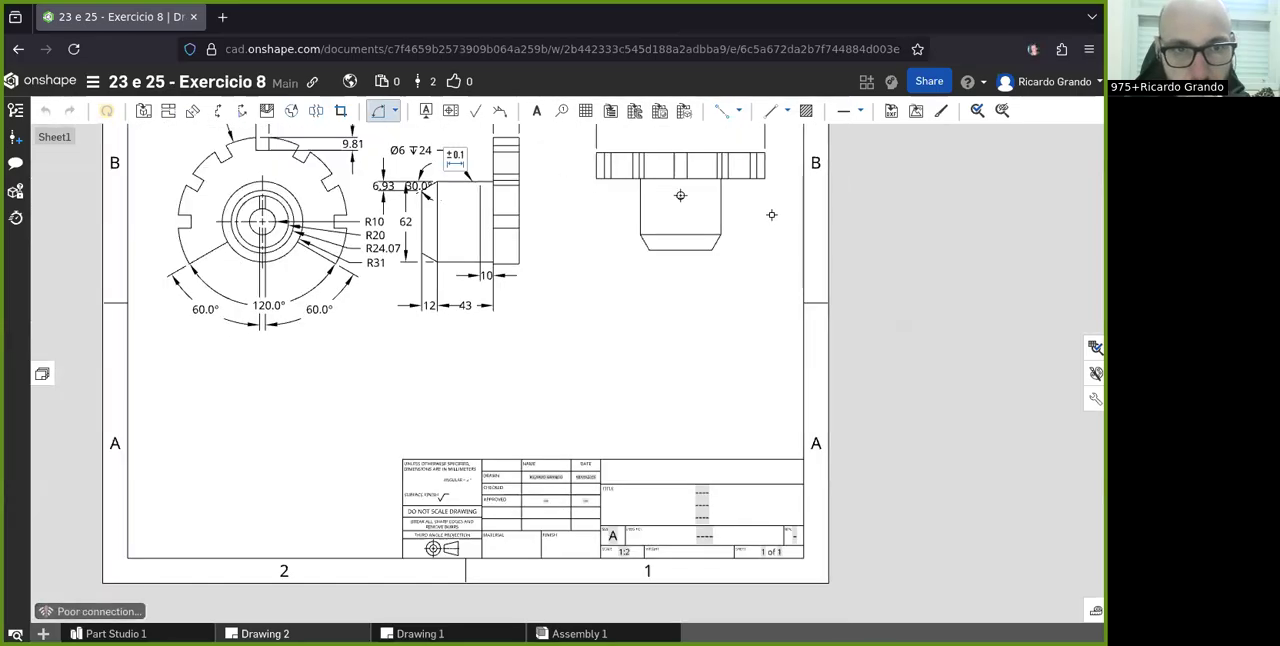
scroll(600, 175, "down", 1)
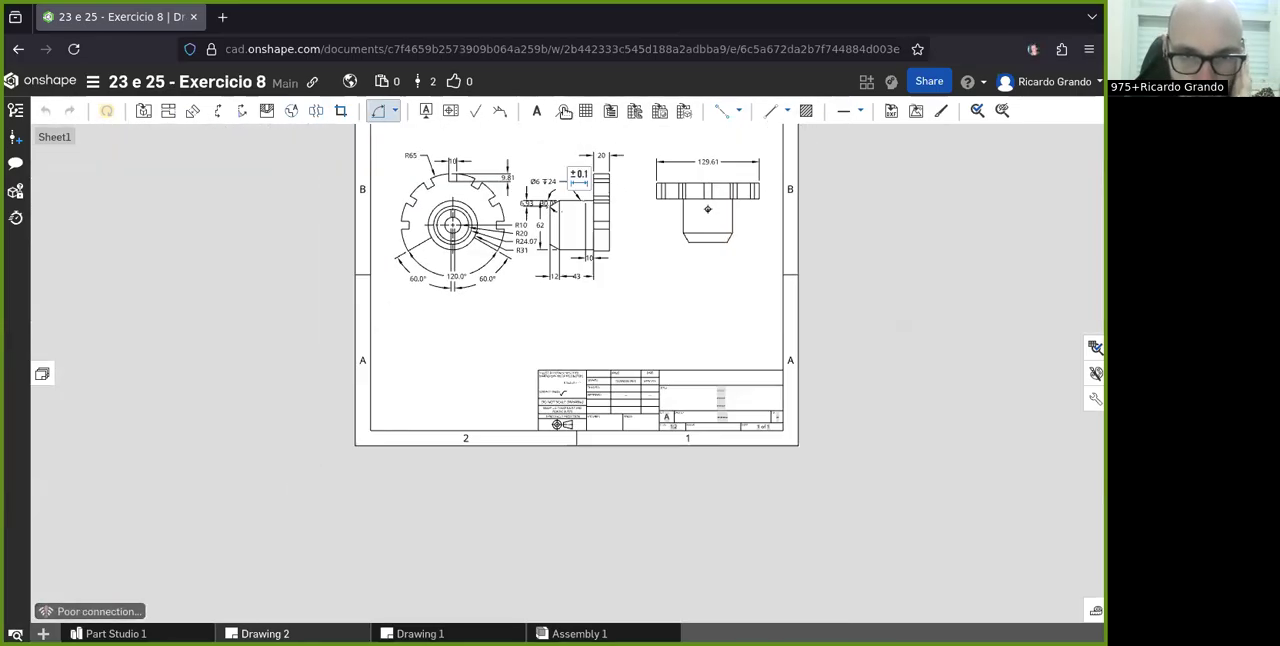
scroll(534, 153, "up", 3)
scroll(534, 153, "up", 2)
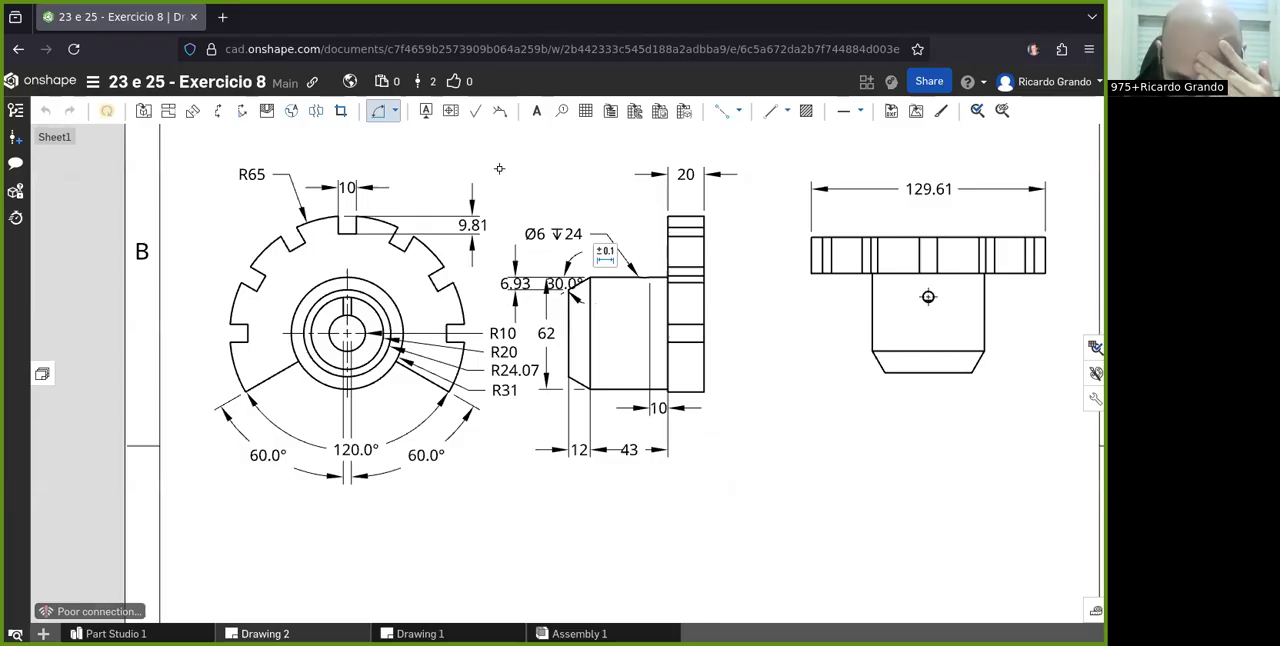
- Add a two-point linear dimension from the hub's upper chamfer corner to the hole's near edge in the side view, placed just below the hub
scroll(837, 388, "up", 3)
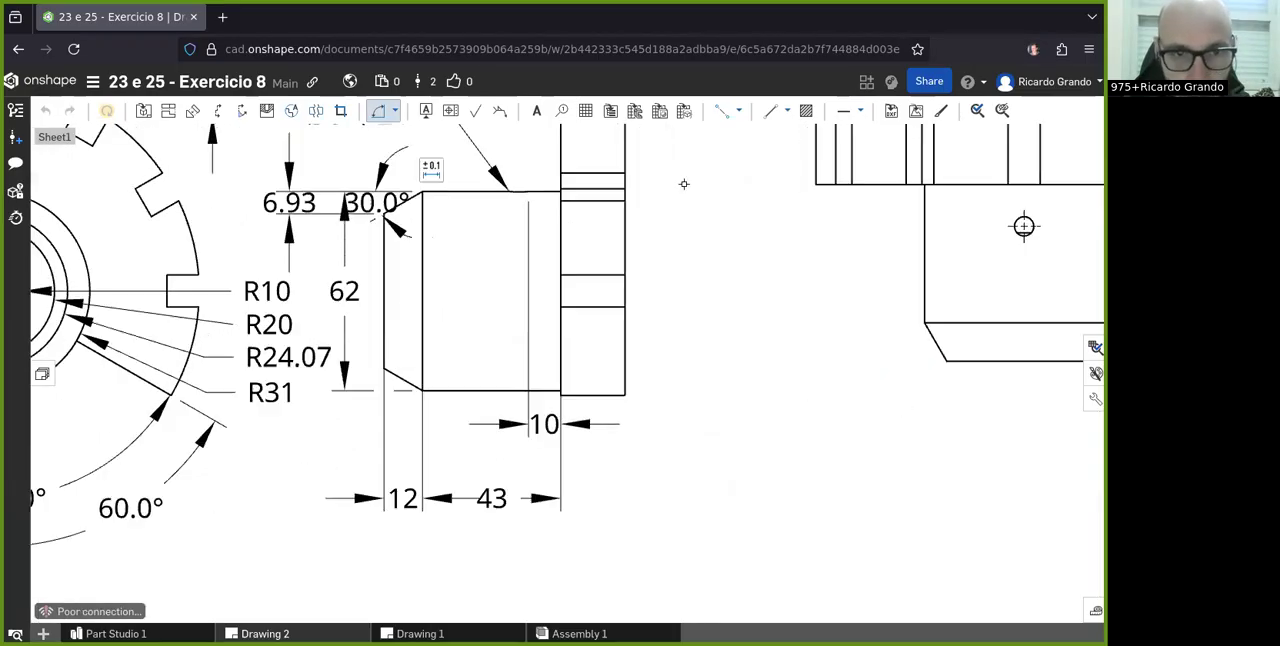
left_click(399, 112)
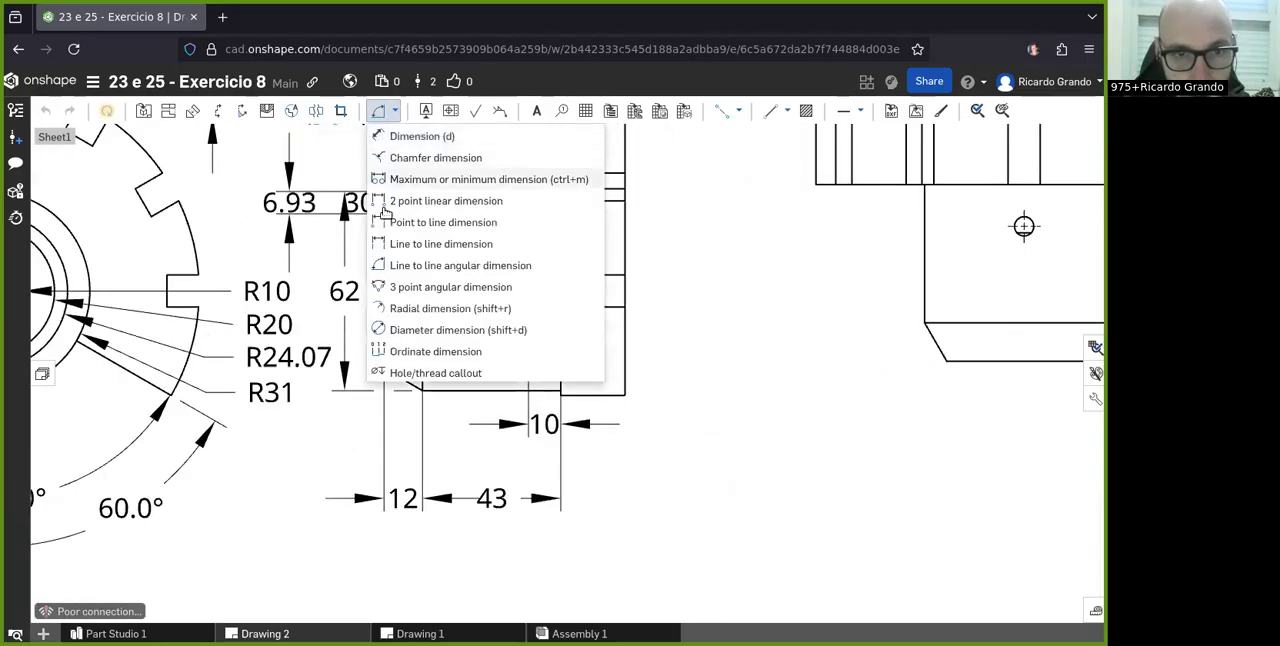
left_click(440, 200)
scroll(516, 198, "up", 2)
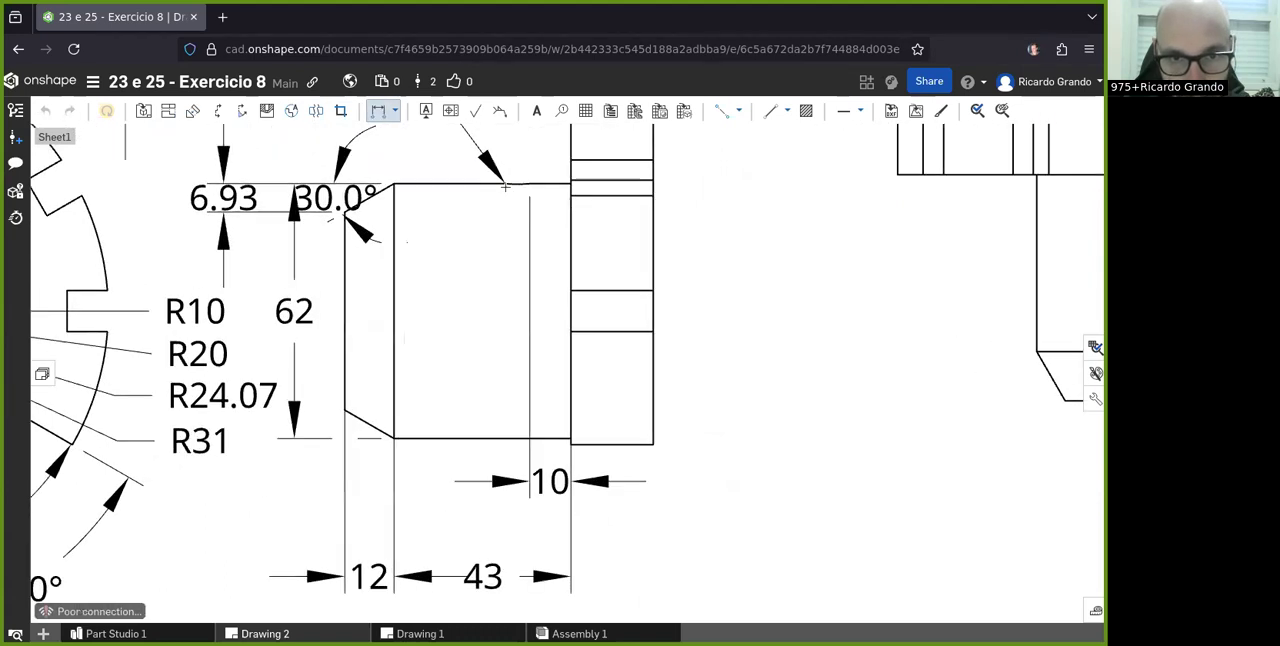
scroll(527, 429, "up", 4)
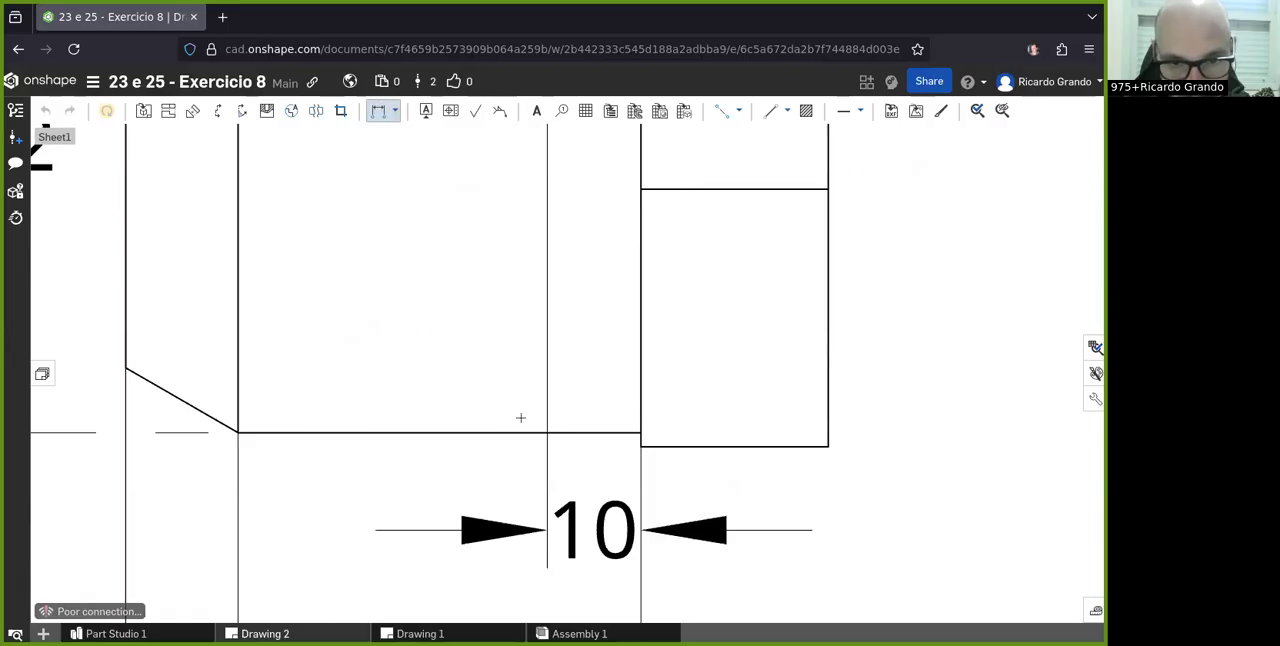
scroll(520, 417, "down", 5)
scroll(455, 240, "up", 5)
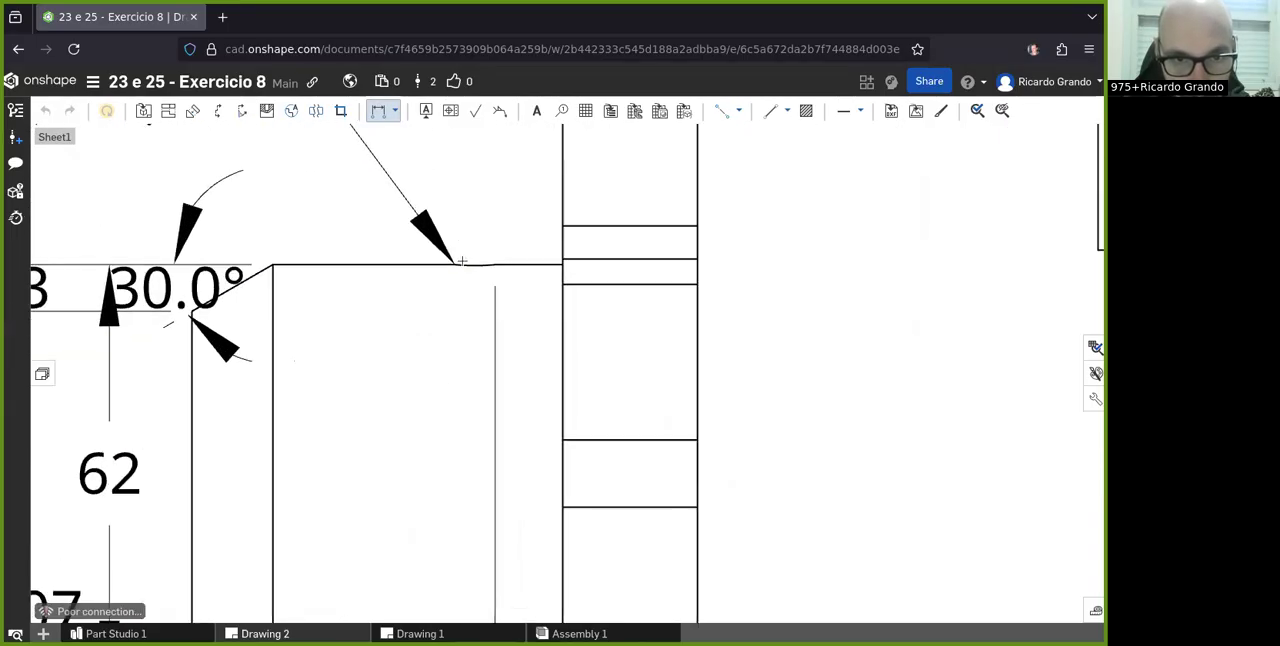
left_click(274, 263)
scroll(378, 382, "down", 5)
scroll(373, 535, "up", 2)
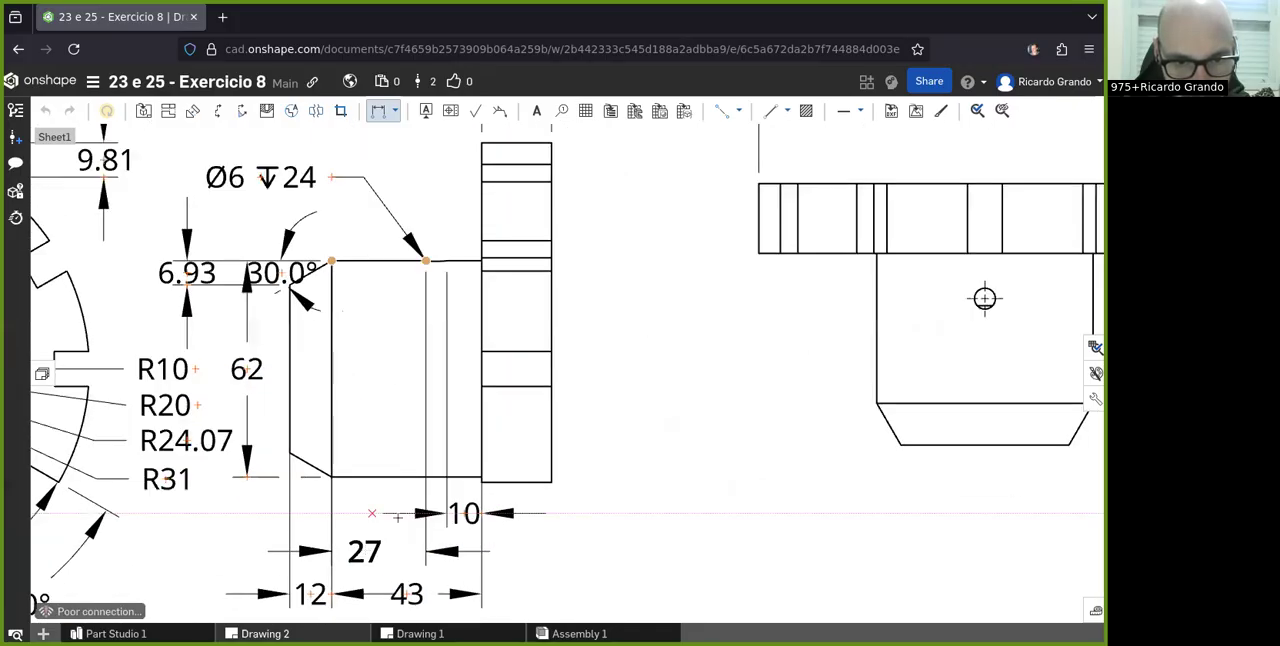
left_click(385, 513)
- Examine the front, side and top views again to review the dimensions placed on the sheet
scroll(691, 360, "down", 2)
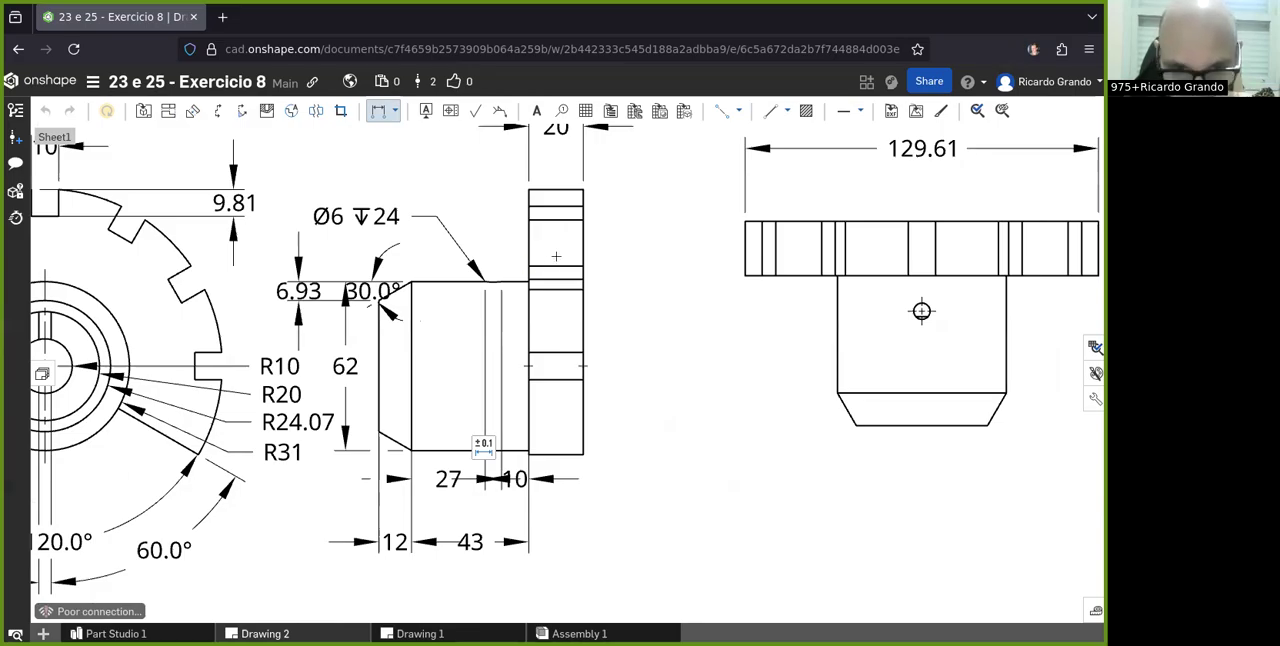
scroll(706, 346, "down", 3)
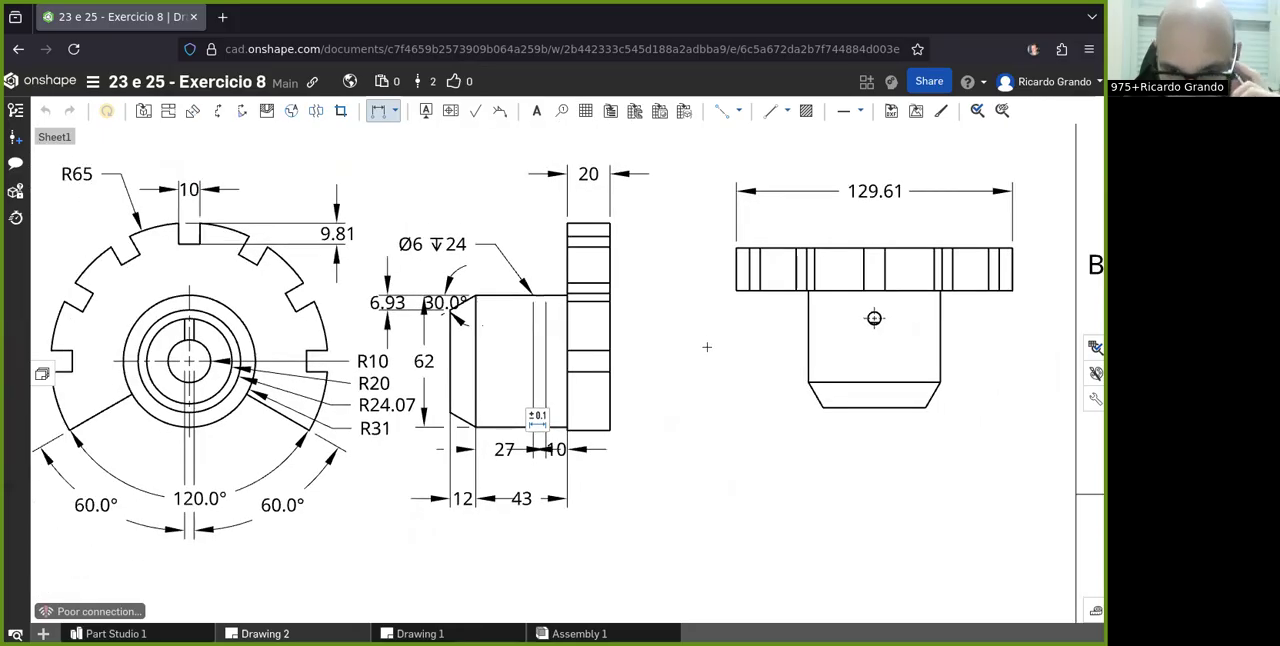
scroll(706, 346, "down", 3)
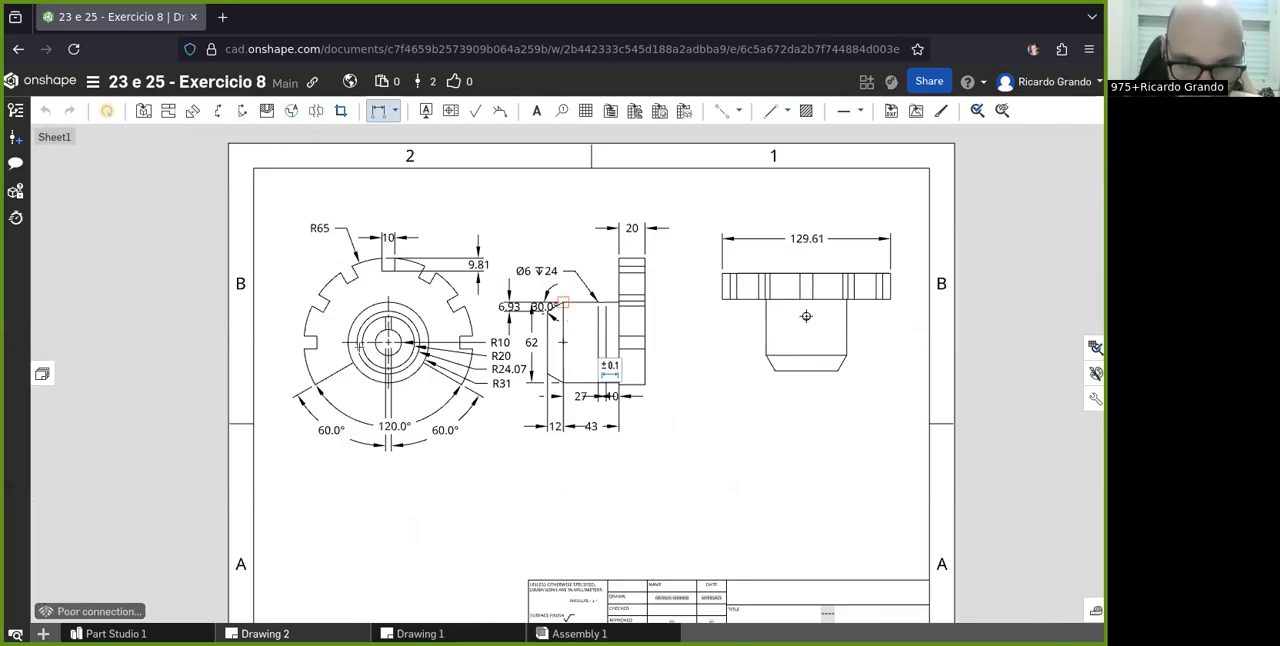
scroll(318, 284, "up", 5)
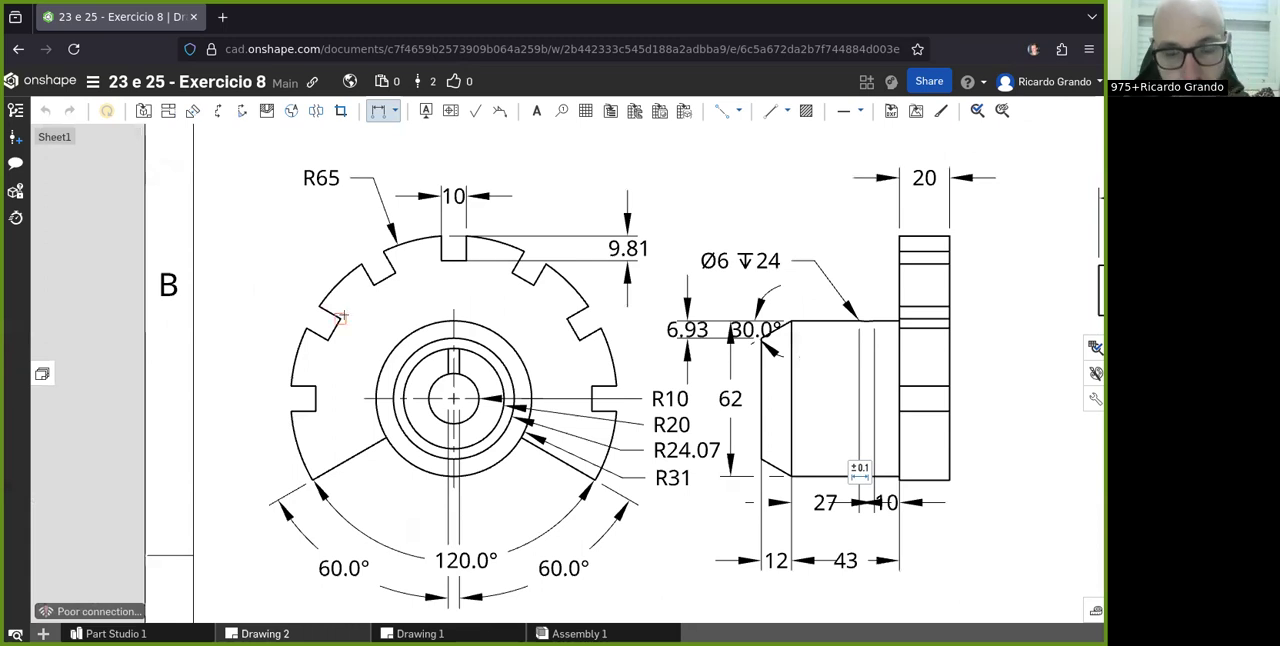
scroll(342, 317, "down", 5)
scroll(885, 290, "up", 2)
scroll(729, 306, "up", 3)
scroll(729, 308, "down", 3)
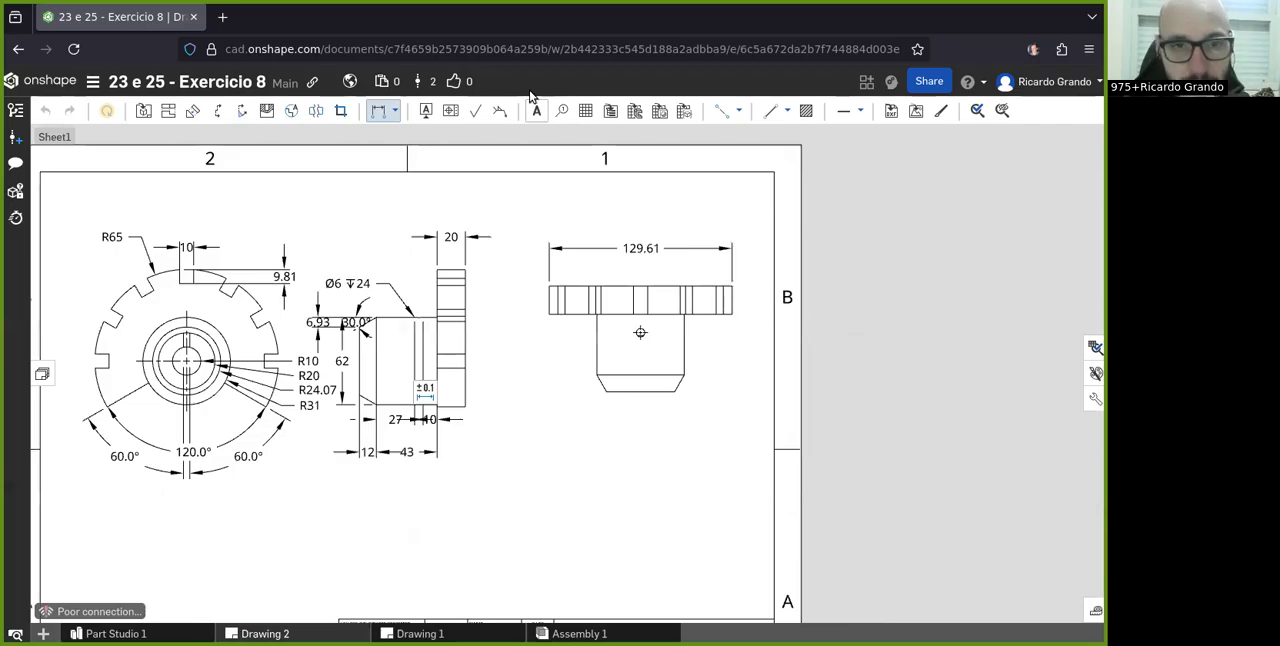
- Start a geometric tolerance and choose Position as its symbol
left_click(424, 113)
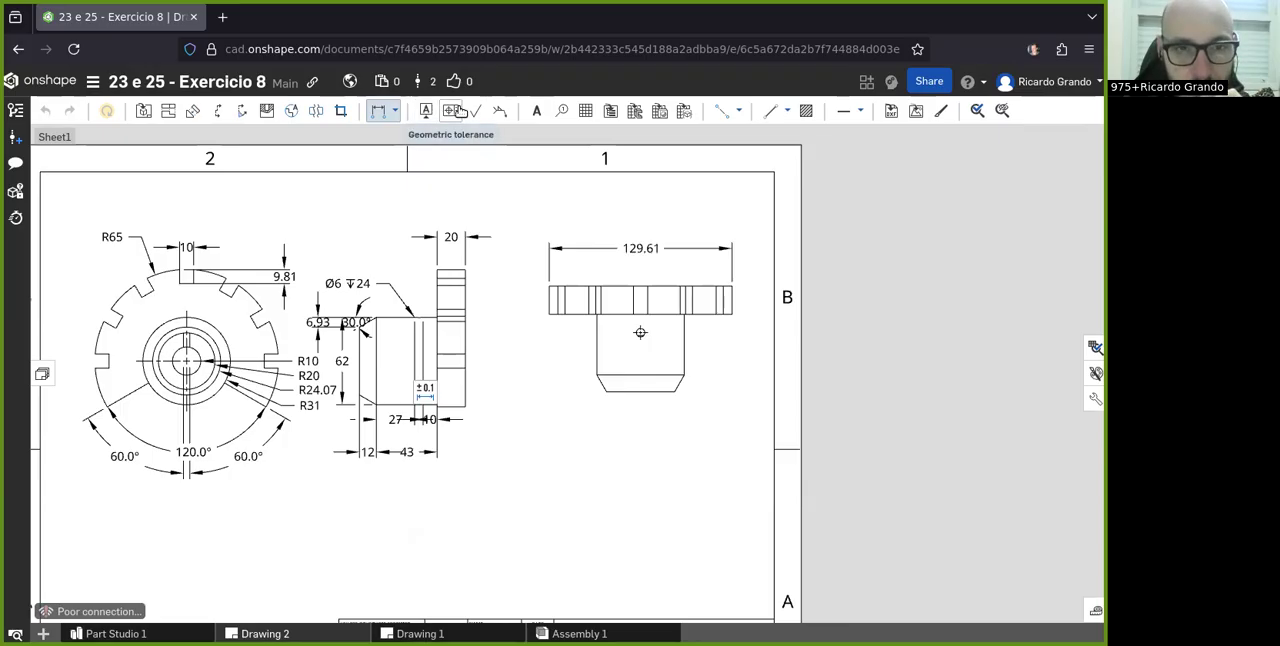
left_click(459, 111)
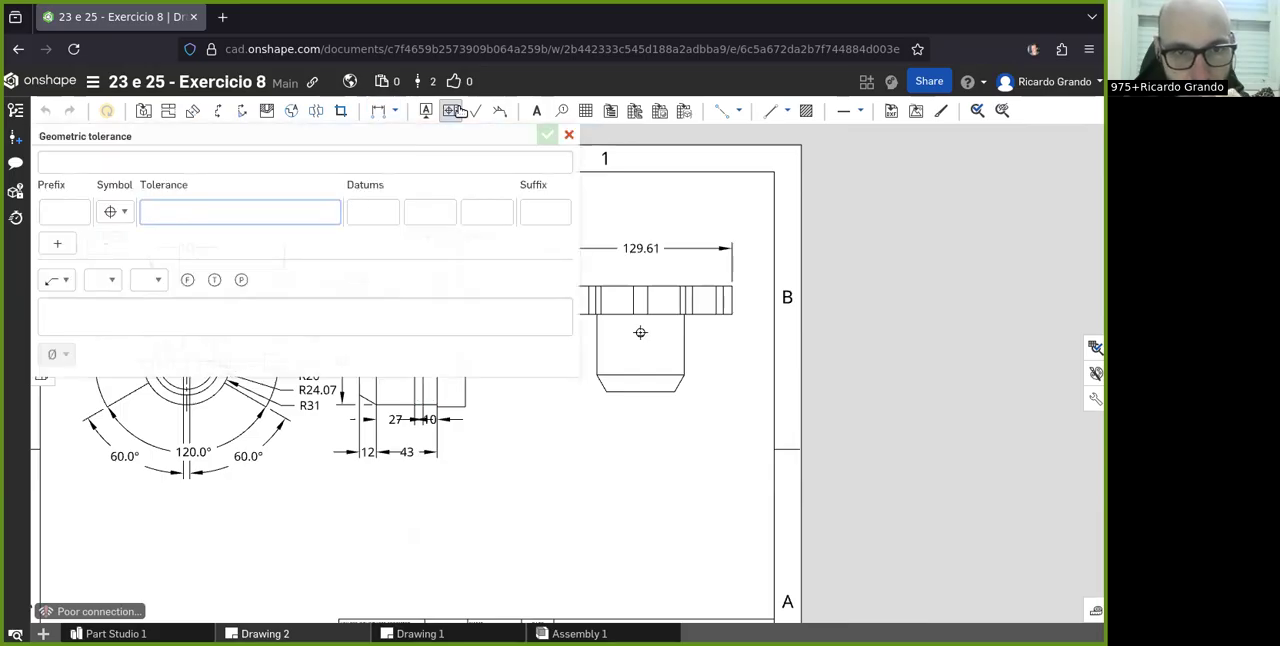
scroll(842, 286, "down", 4)
scroll(735, 272, "up", 3)
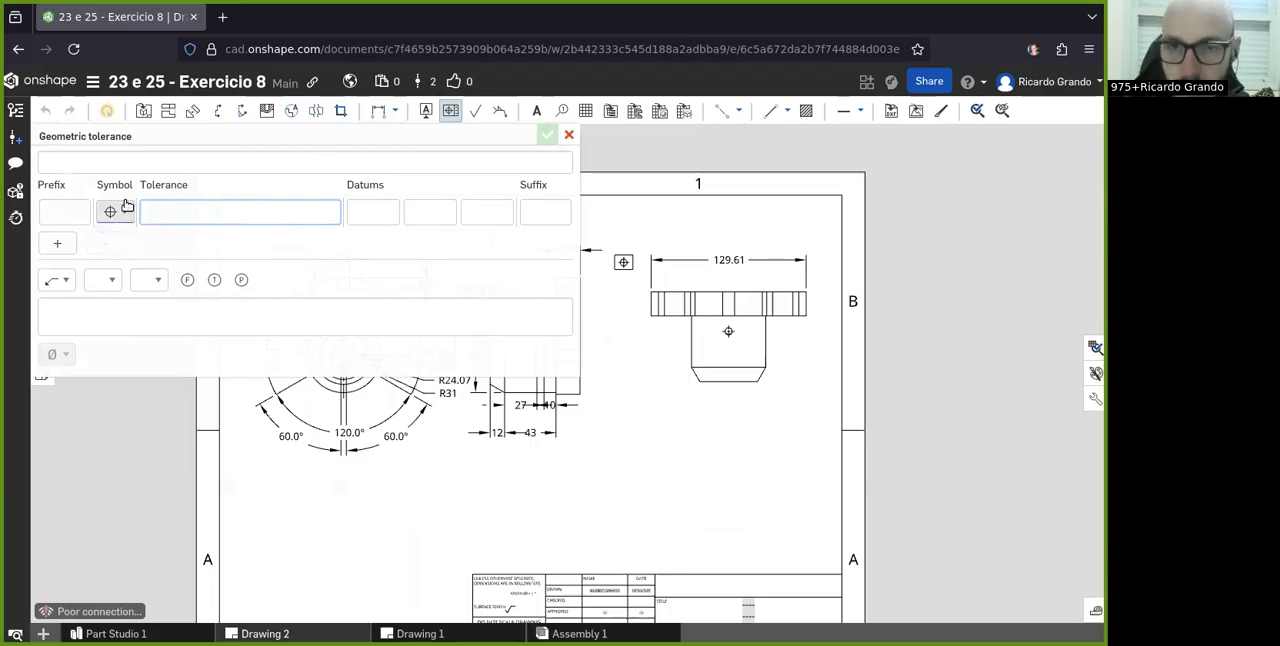
left_click(124, 205)
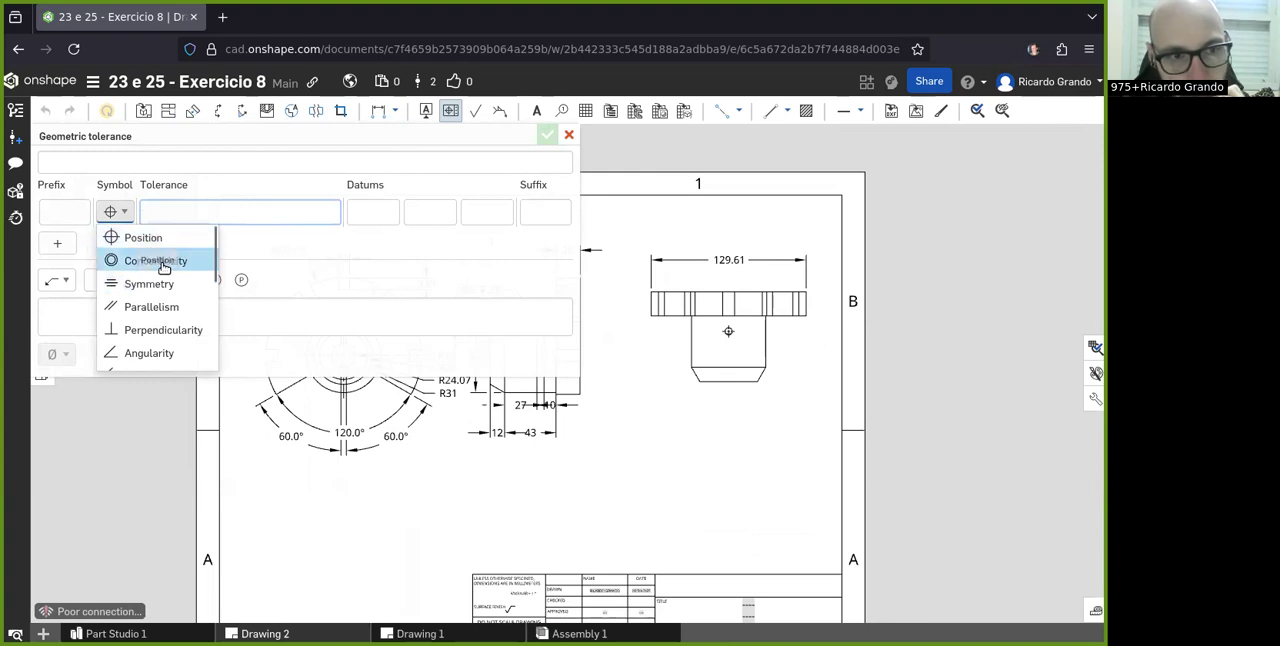
scroll(178, 276, "down", 3)
scroll(176, 274, "up", 3)
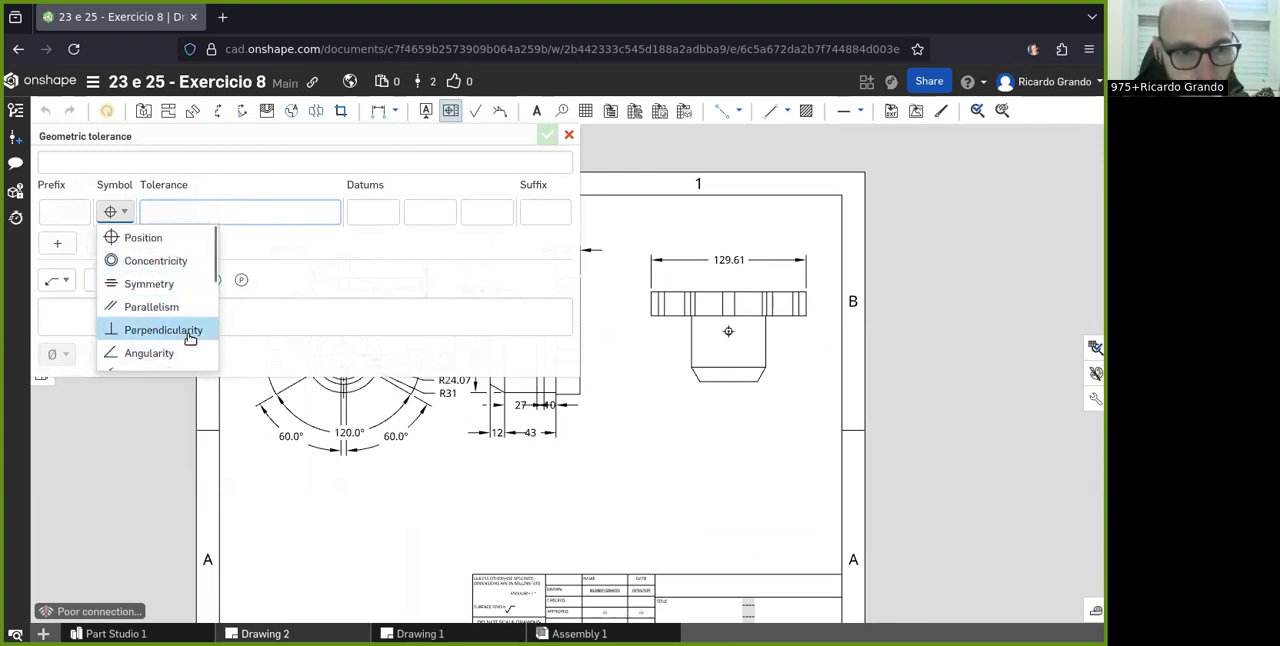
scroll(167, 322, "down", 3)
scroll(152, 280, "down", 2)
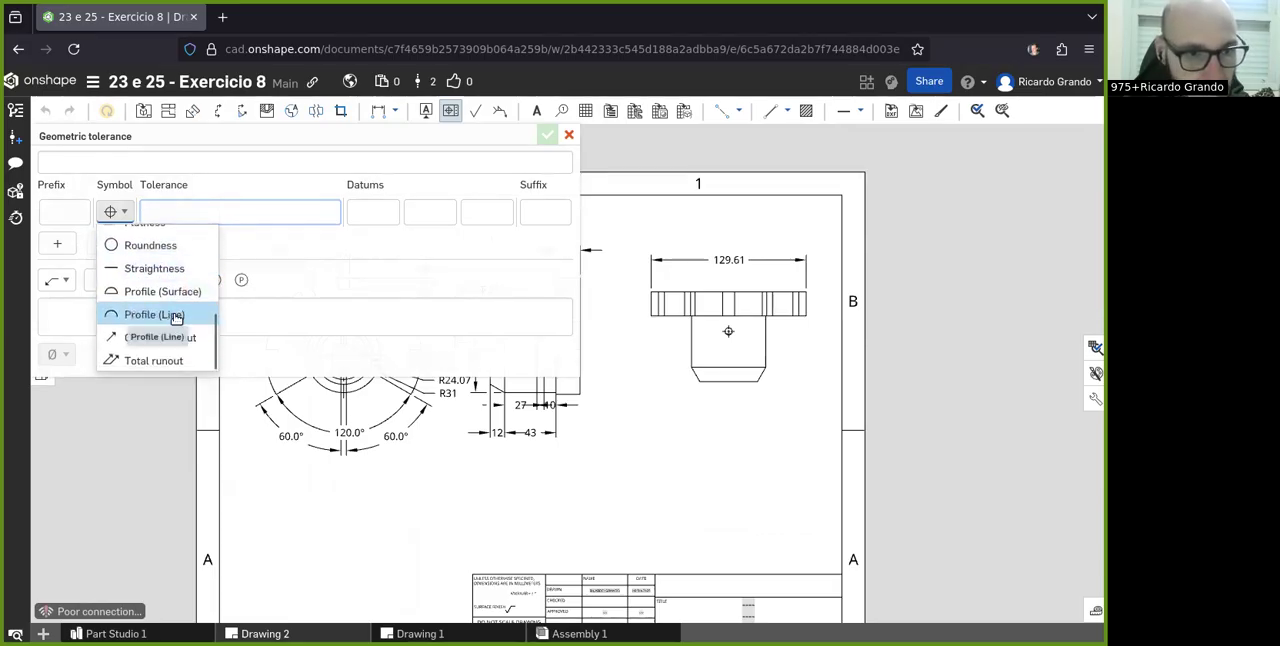
scroll(155, 310, "up", 3)
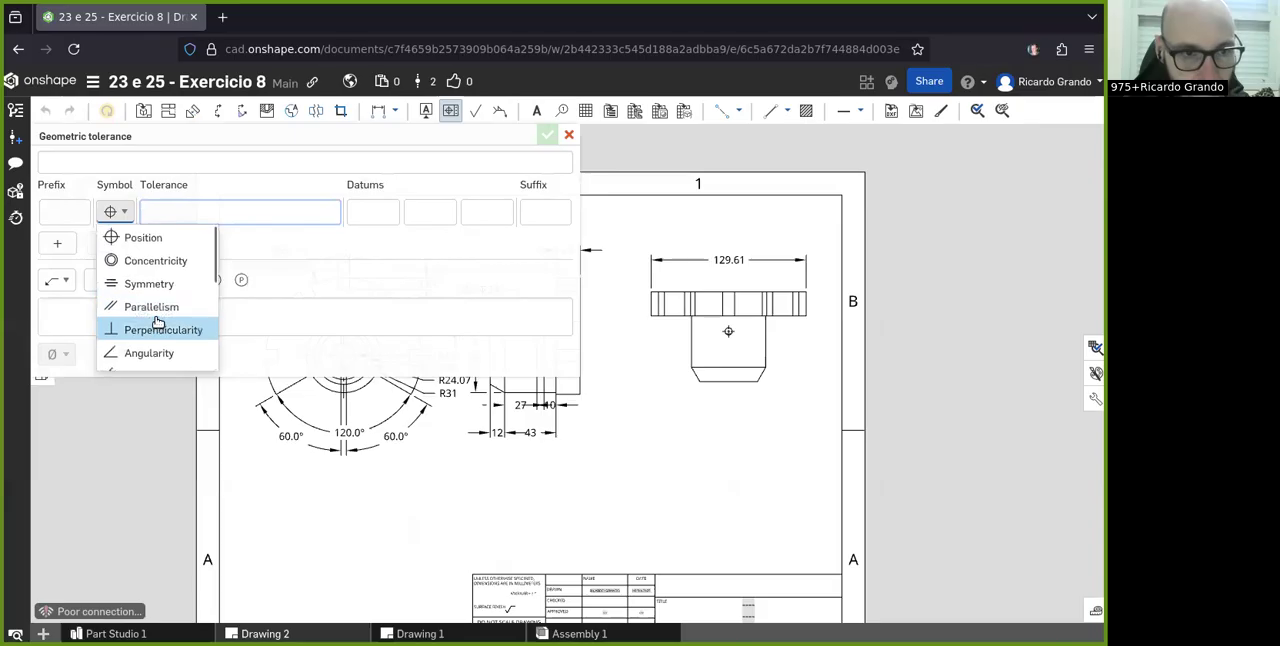
left_click(152, 237)
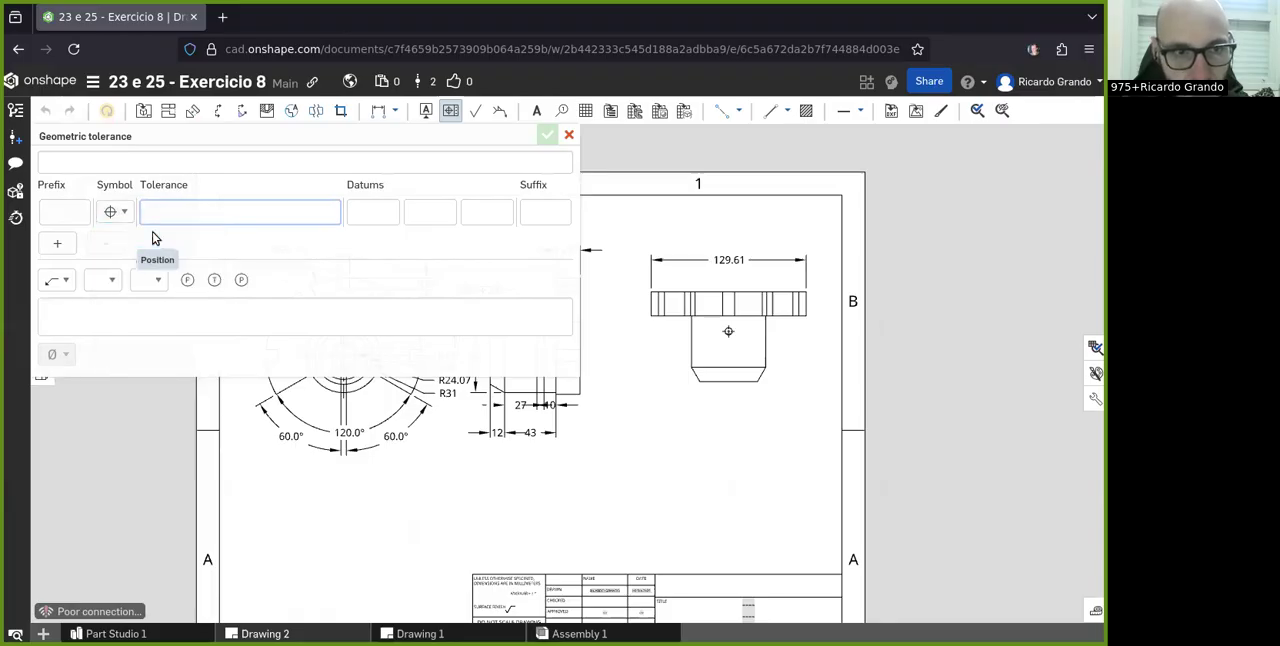
- Attach the position tolerance frame with a leader to the small hole in the top view, placed below the hub
scroll(762, 338, "up", 2)
scroll(756, 344, "up", 2)
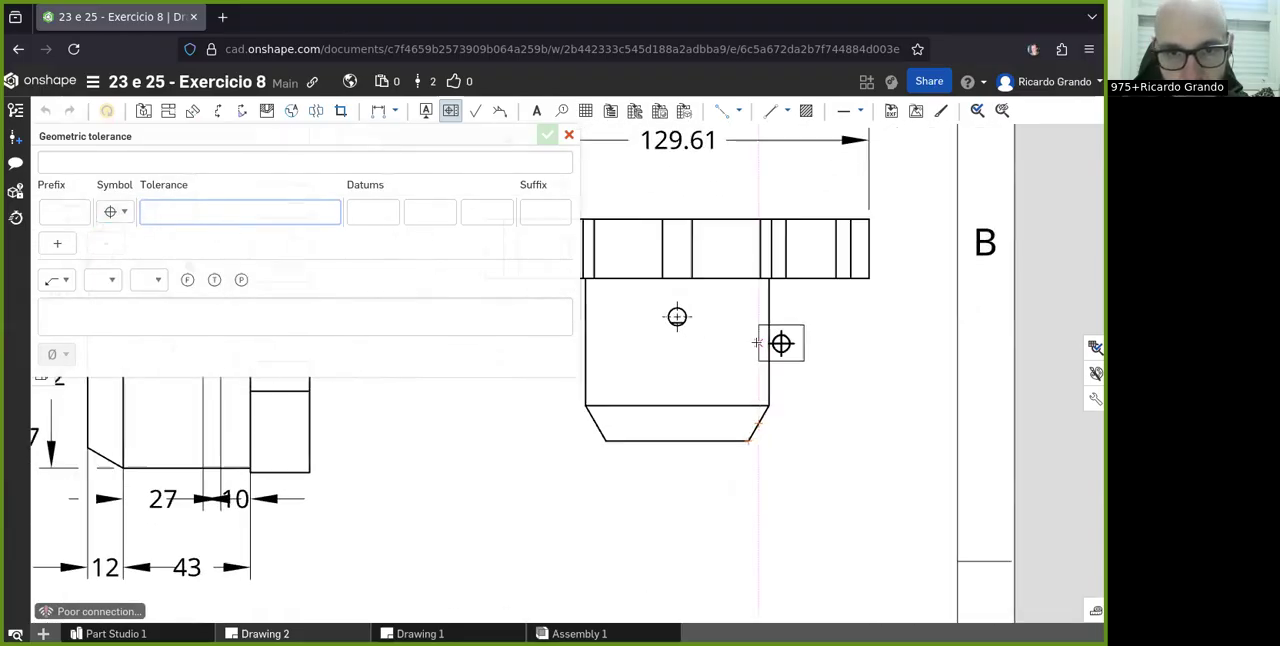
left_click(677, 317)
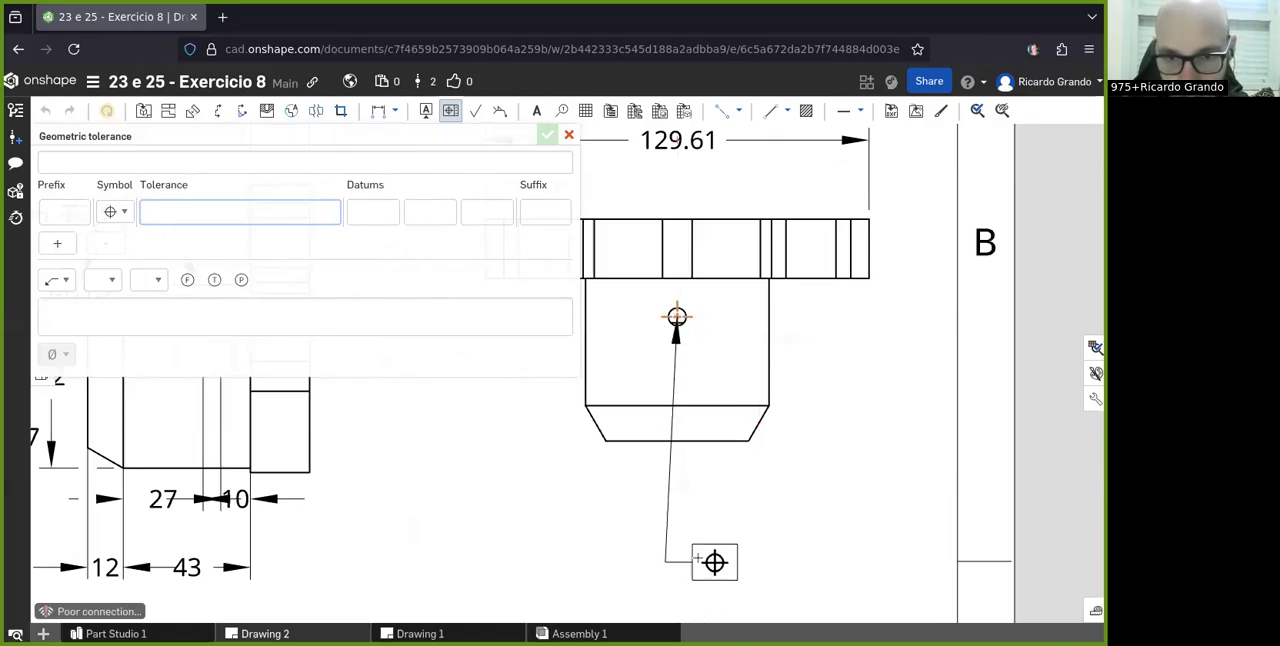
left_click(707, 555)
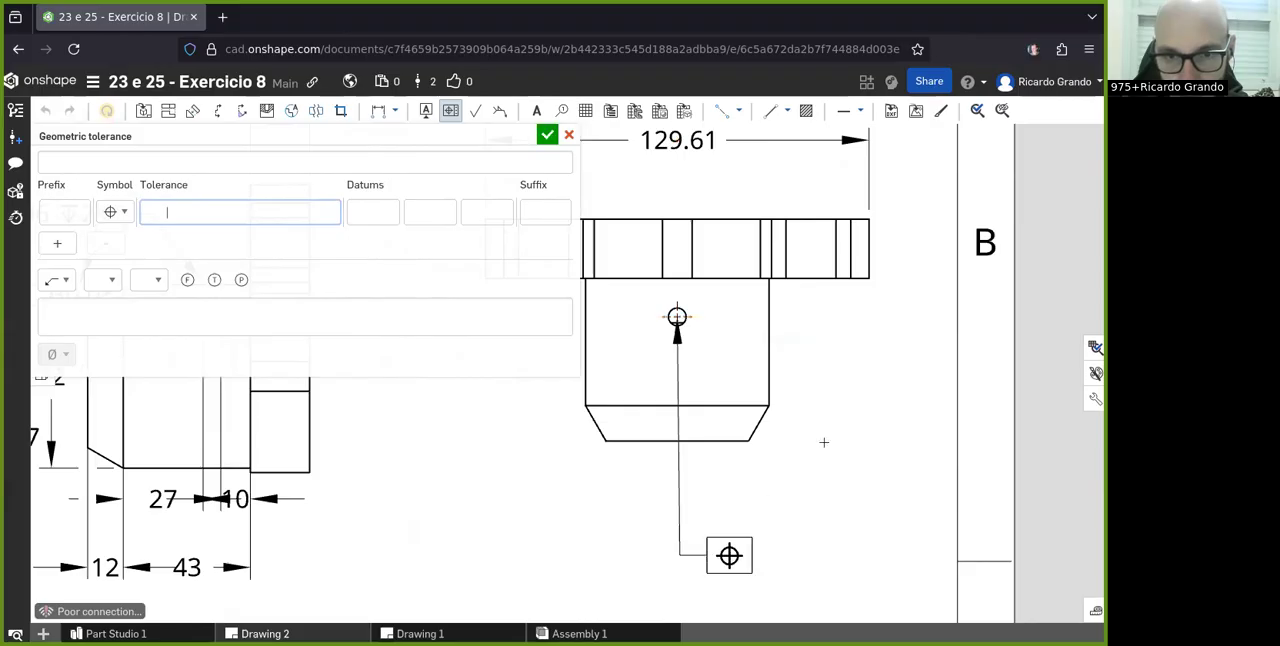
scroll(823, 430, "down", 1)
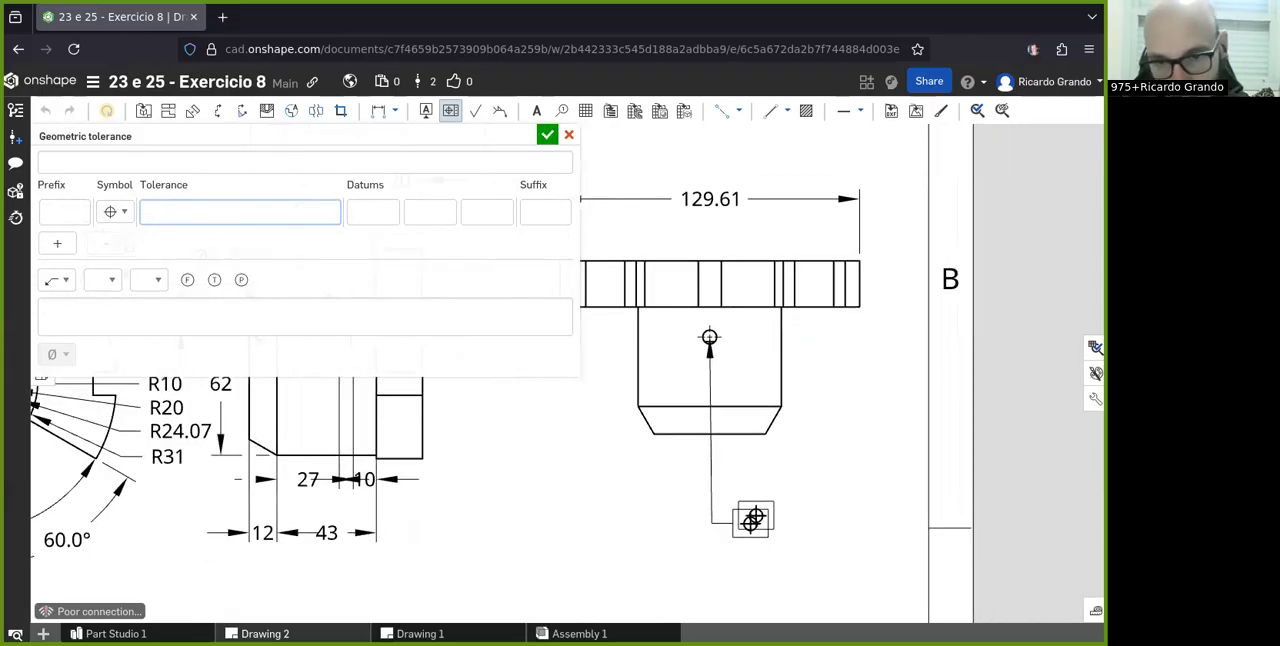
key("Escape")
- Set the position tolerance of the small hole's frame in the top view to 0.1 and accept it
double_click(750, 524)
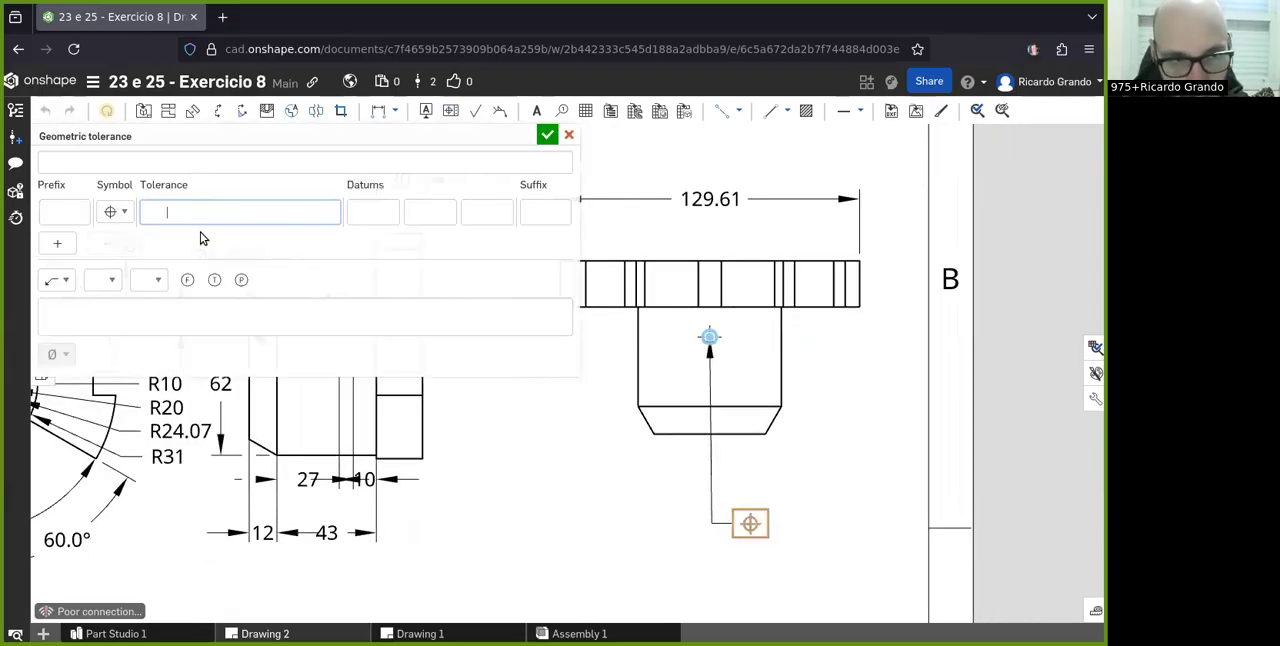
type("0.1")
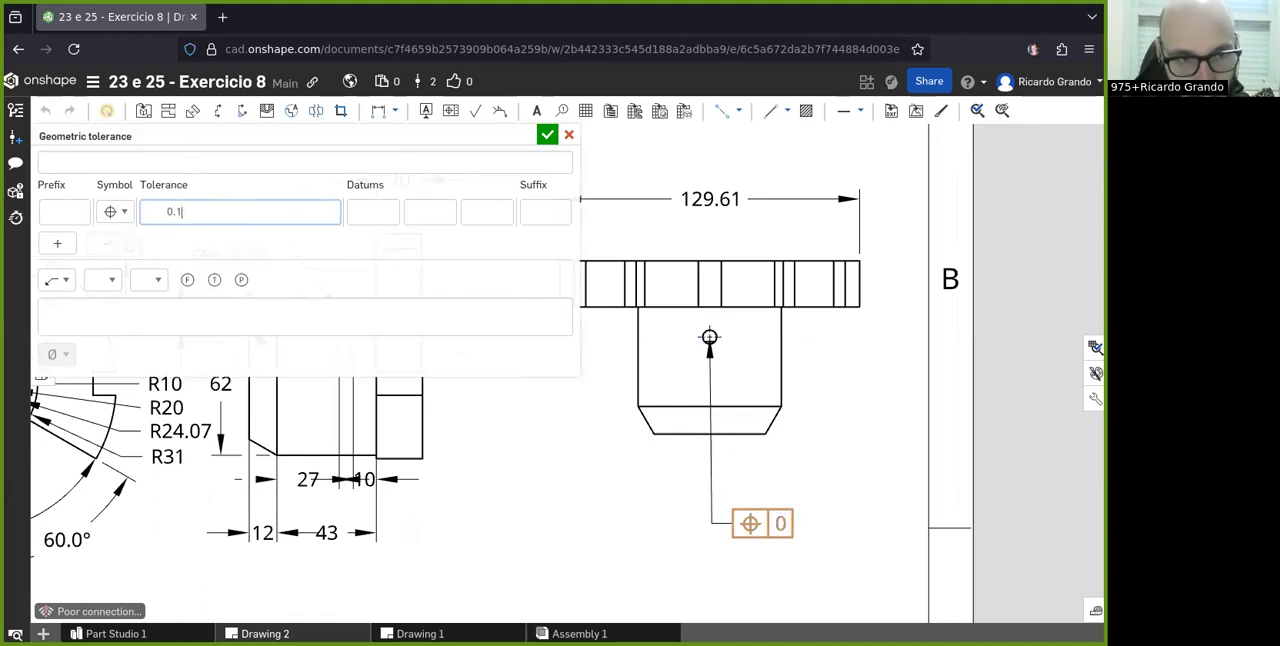
left_click(547, 134)
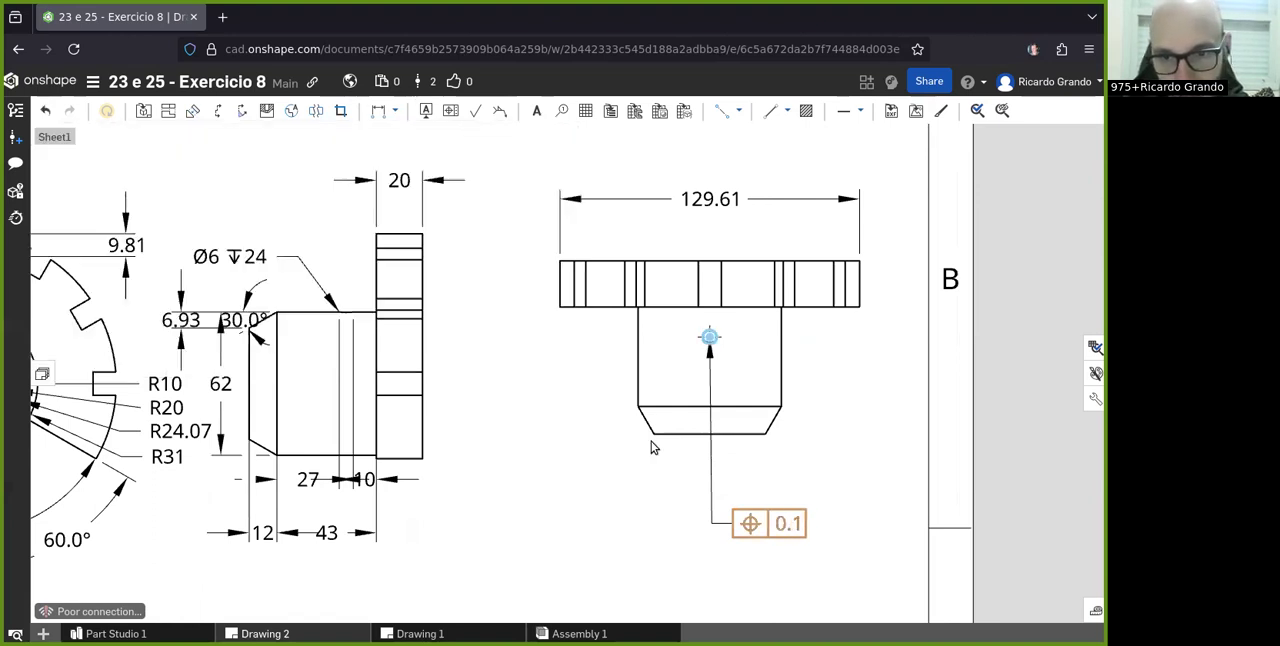
- Examine the hole's position tolerance frame and the available tolerance symbols, along with the three dimensioned views
scroll(485, 430, "down", 5)
scroll(617, 463, "up", 6)
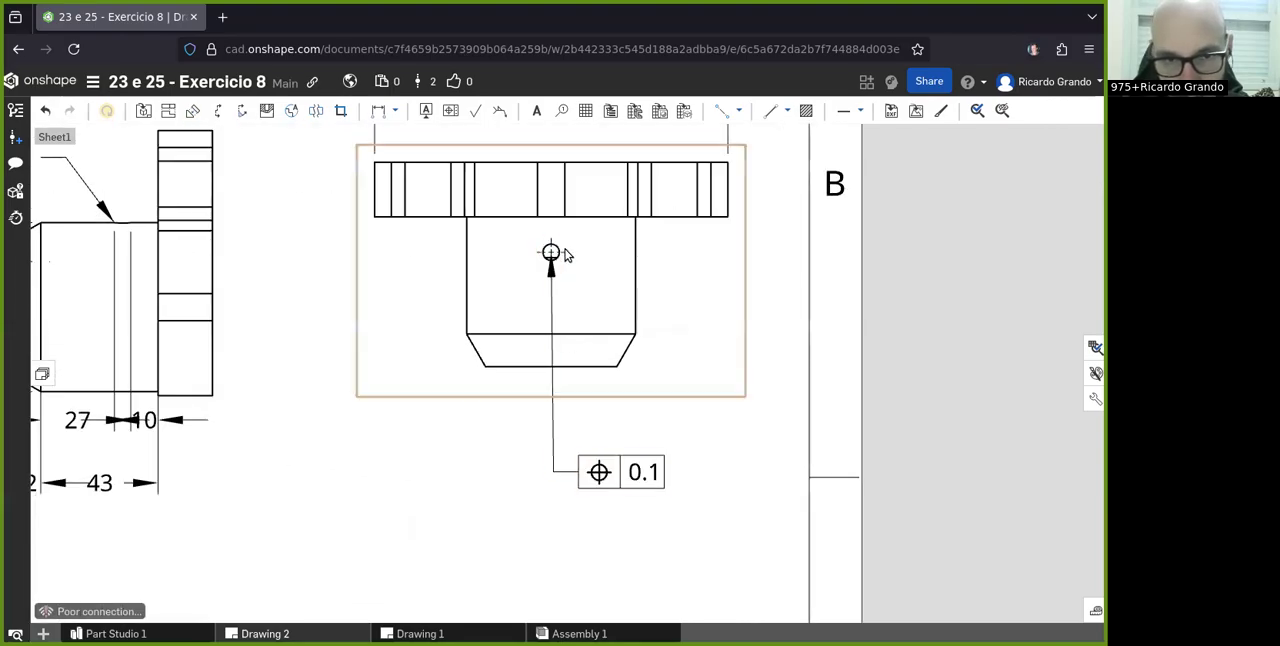
scroll(566, 251, "down", 3)
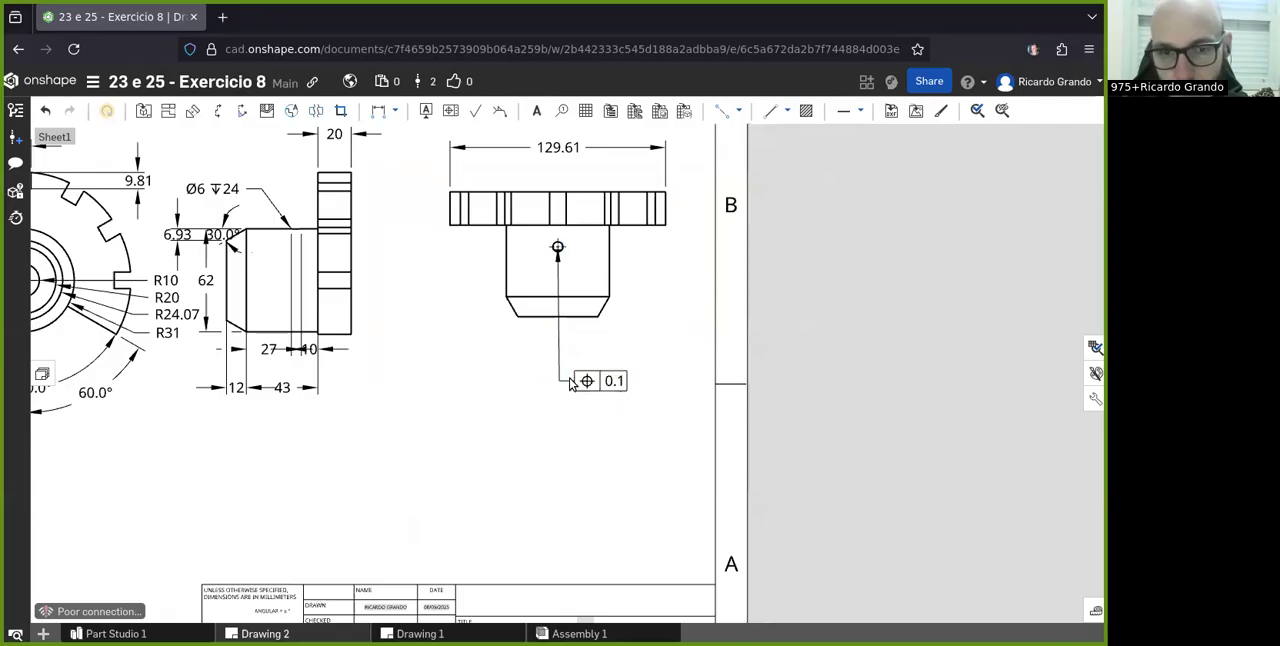
double_click(609, 383)
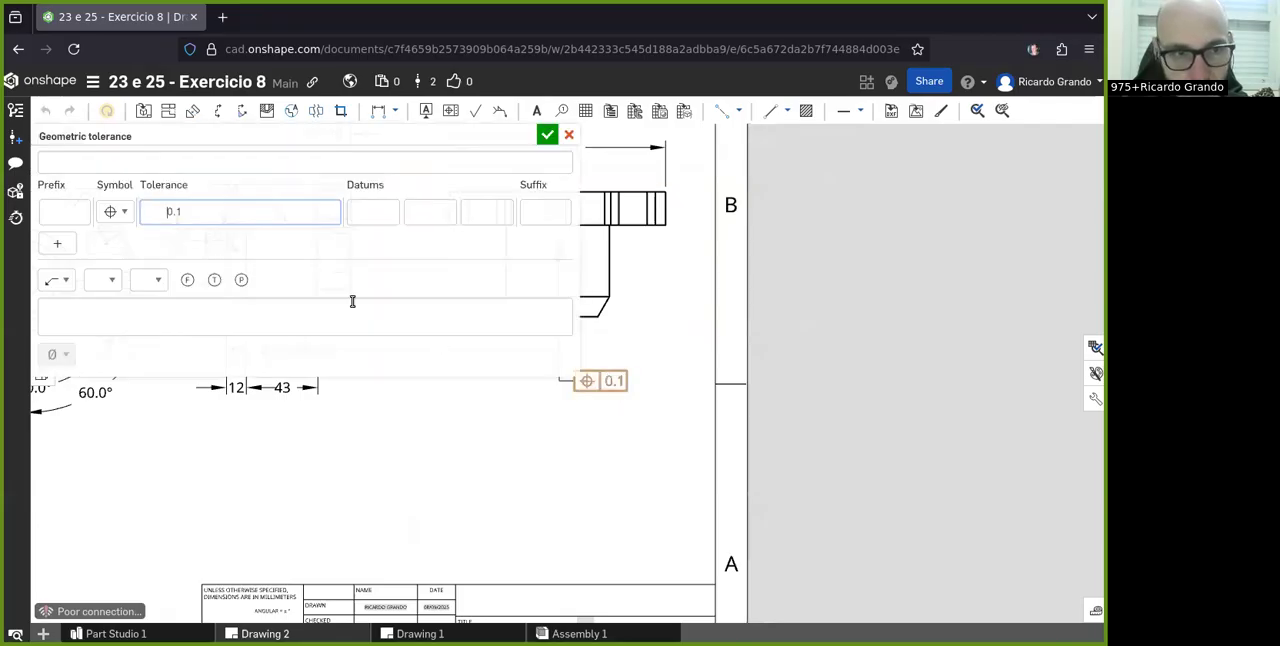
left_click(116, 214)
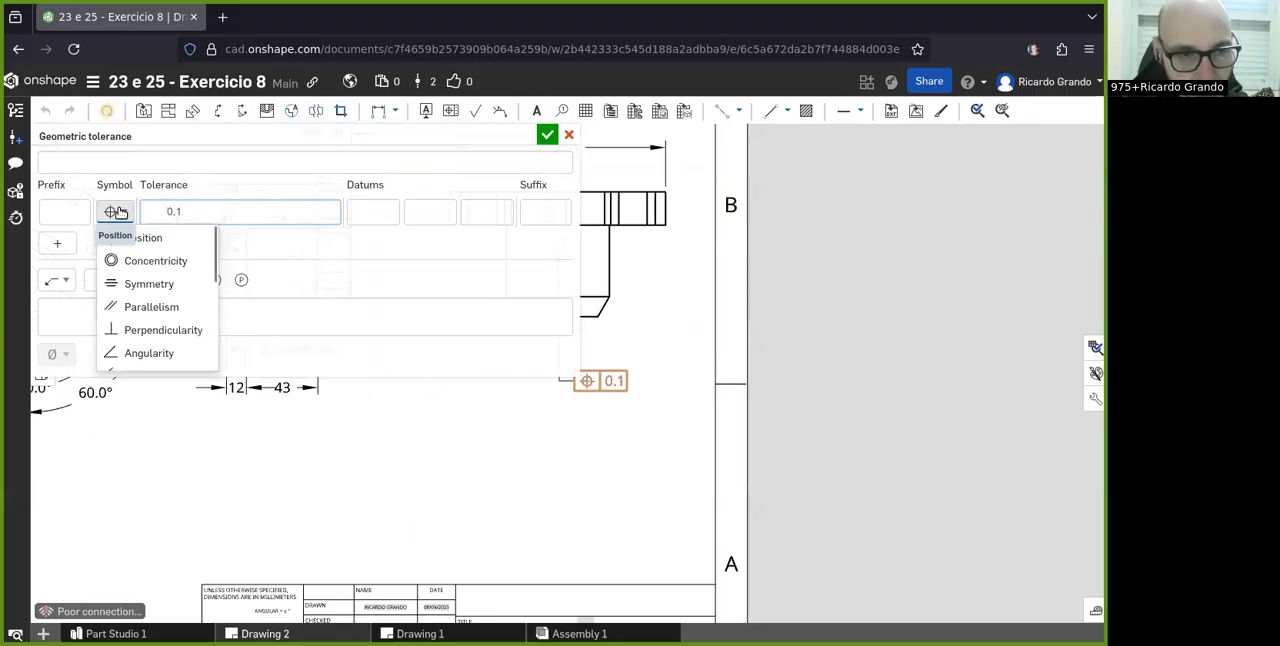
scroll(166, 294, "down", 3)
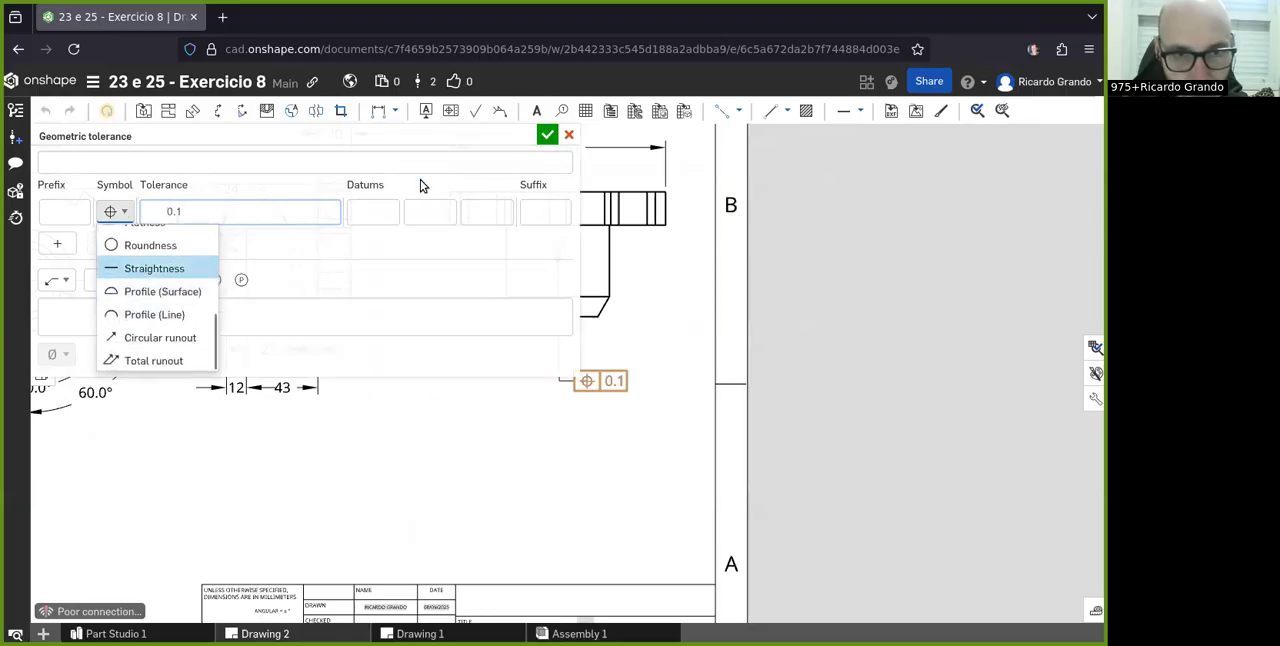
left_click(420, 185)
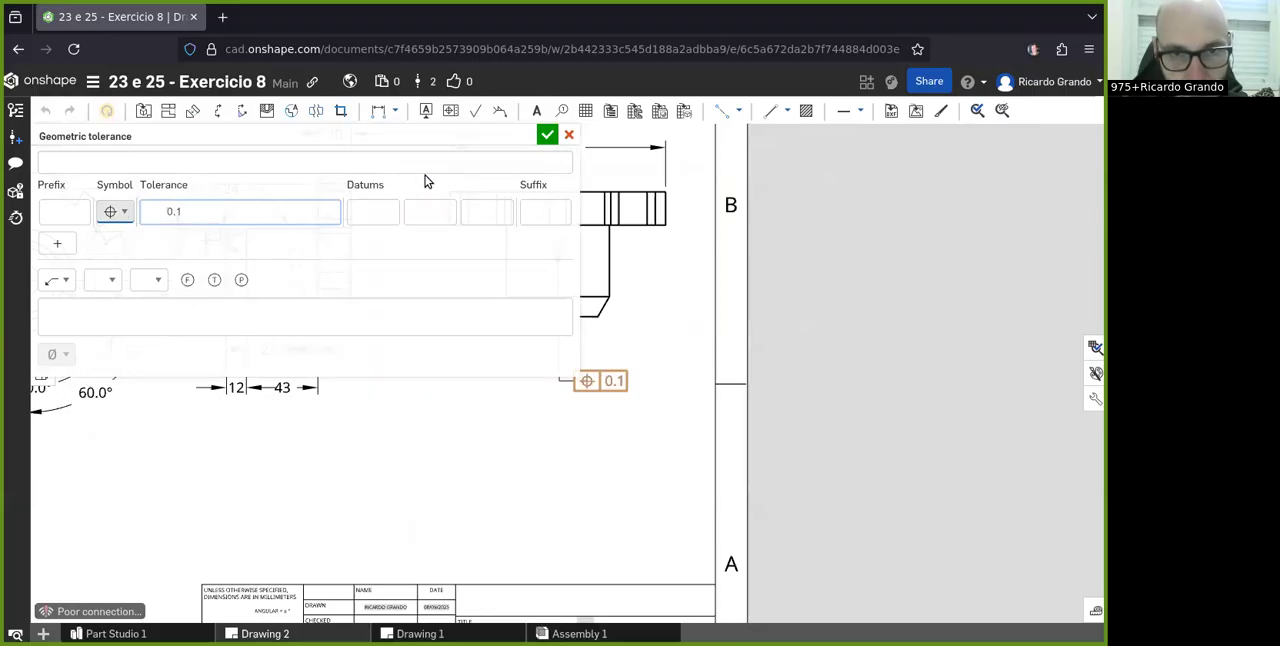
left_click(569, 134)
scroll(531, 333, "down", 3)
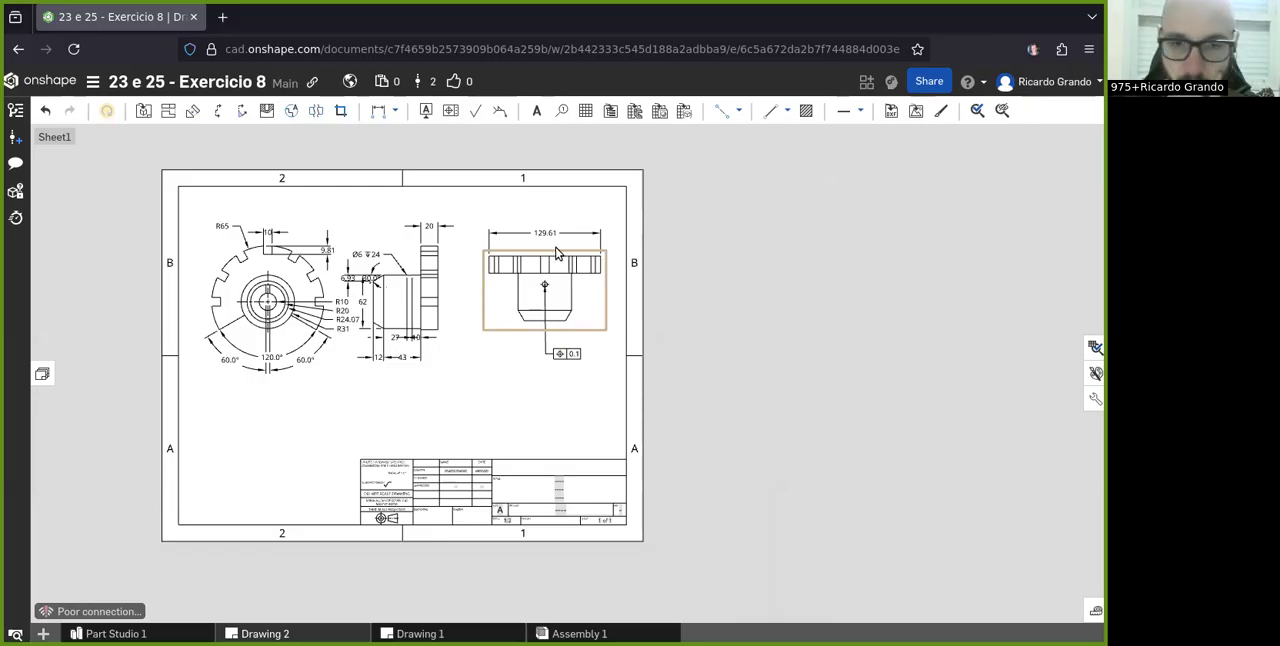
scroll(505, 265, "up", 3)
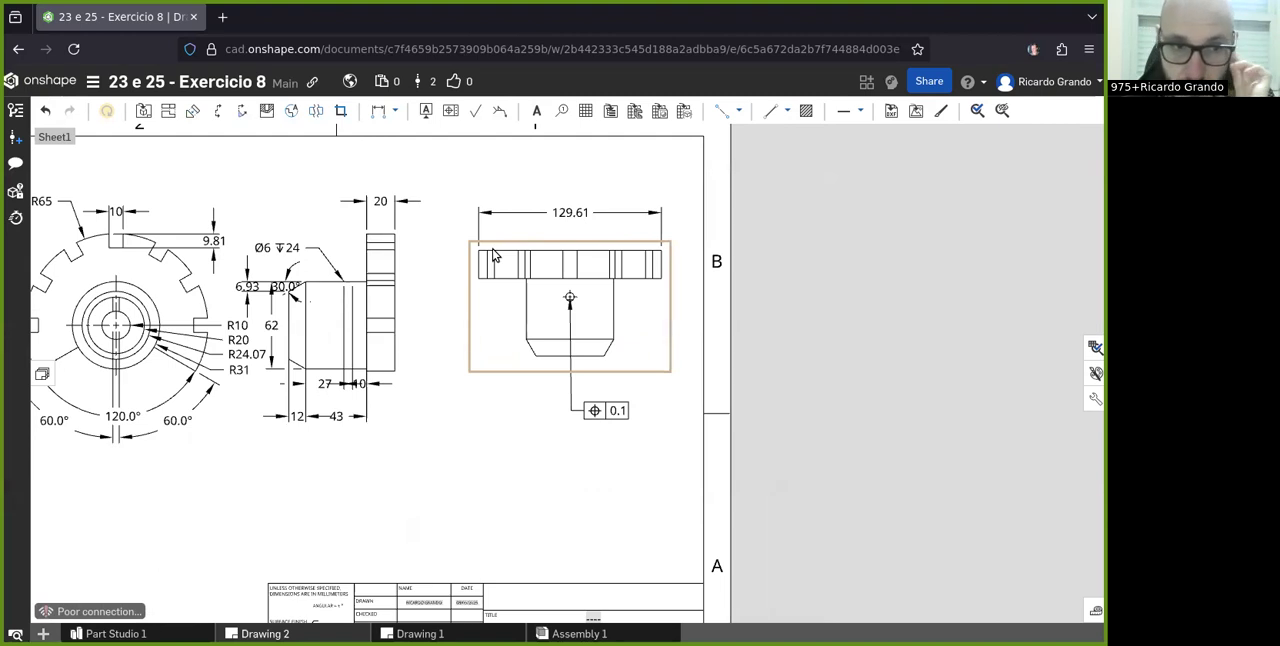
scroll(578, 303, "up", 4)
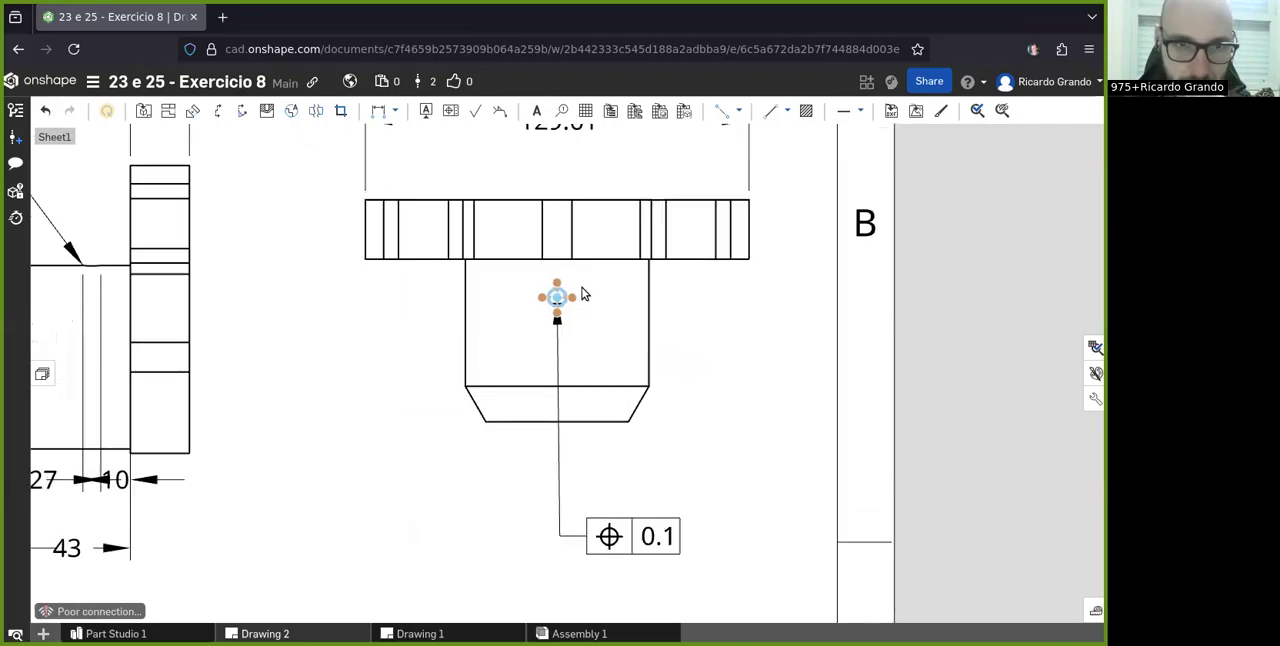
scroll(585, 294, "down", 6)
scroll(595, 273, "up", 2)
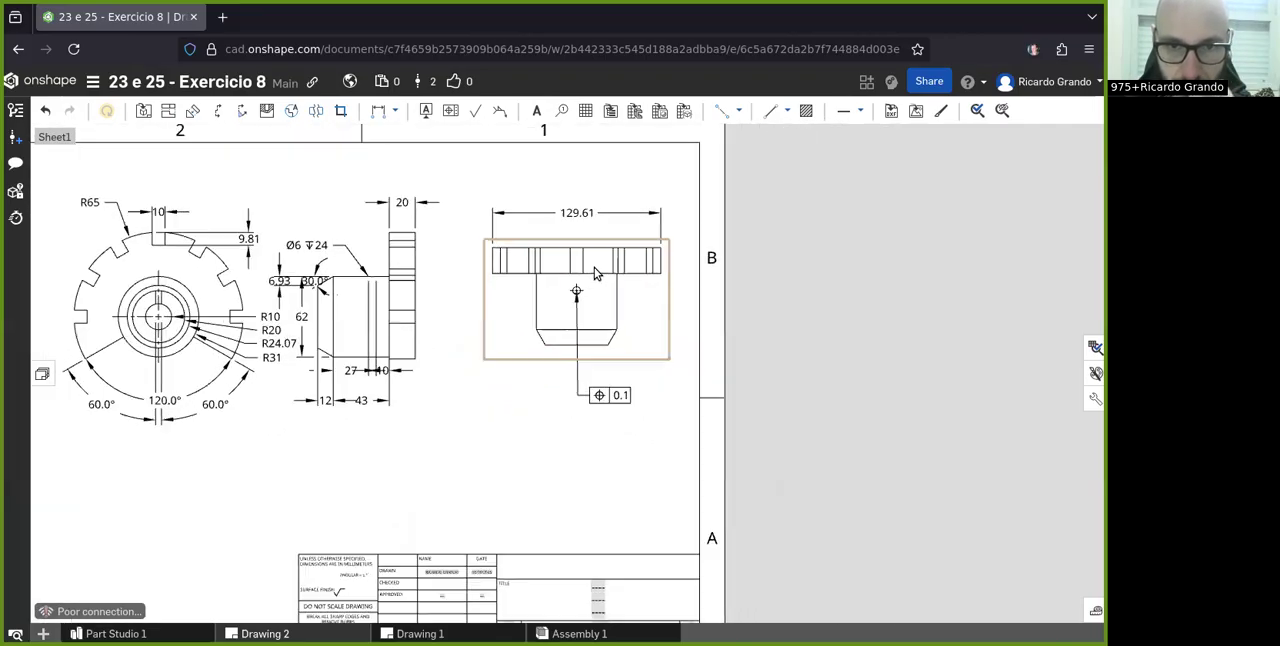
scroll(595, 273, "up", 2)
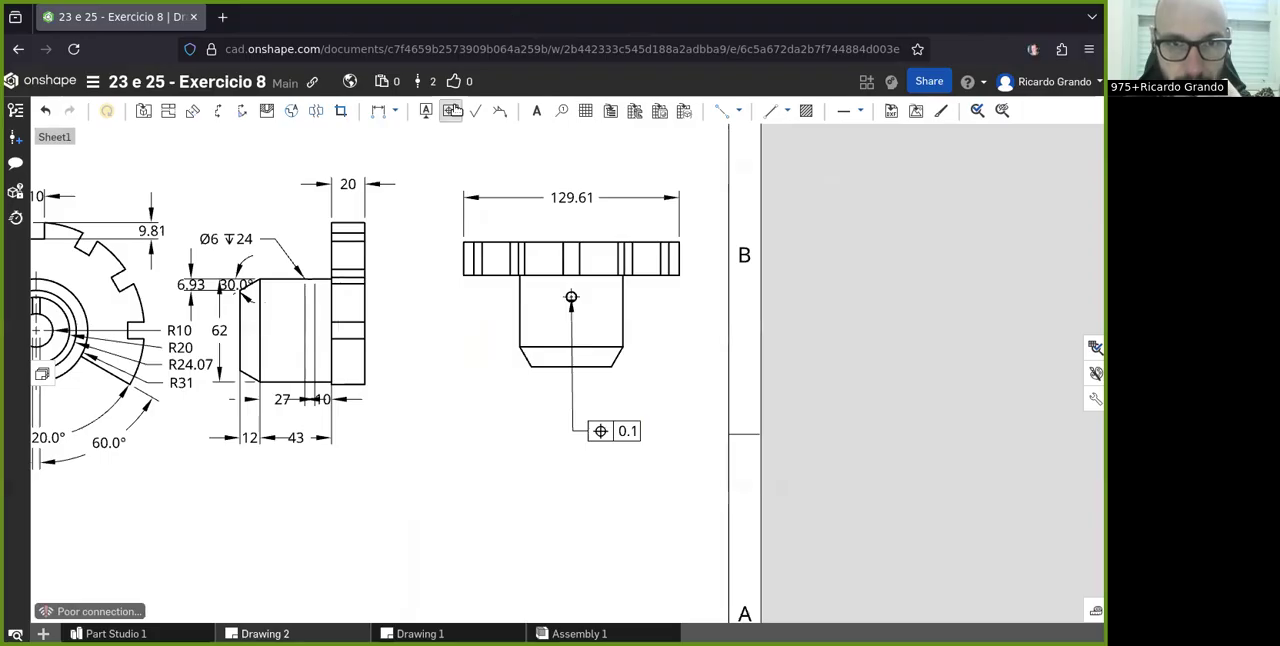
left_click(452, 110)
left_click(114, 211)
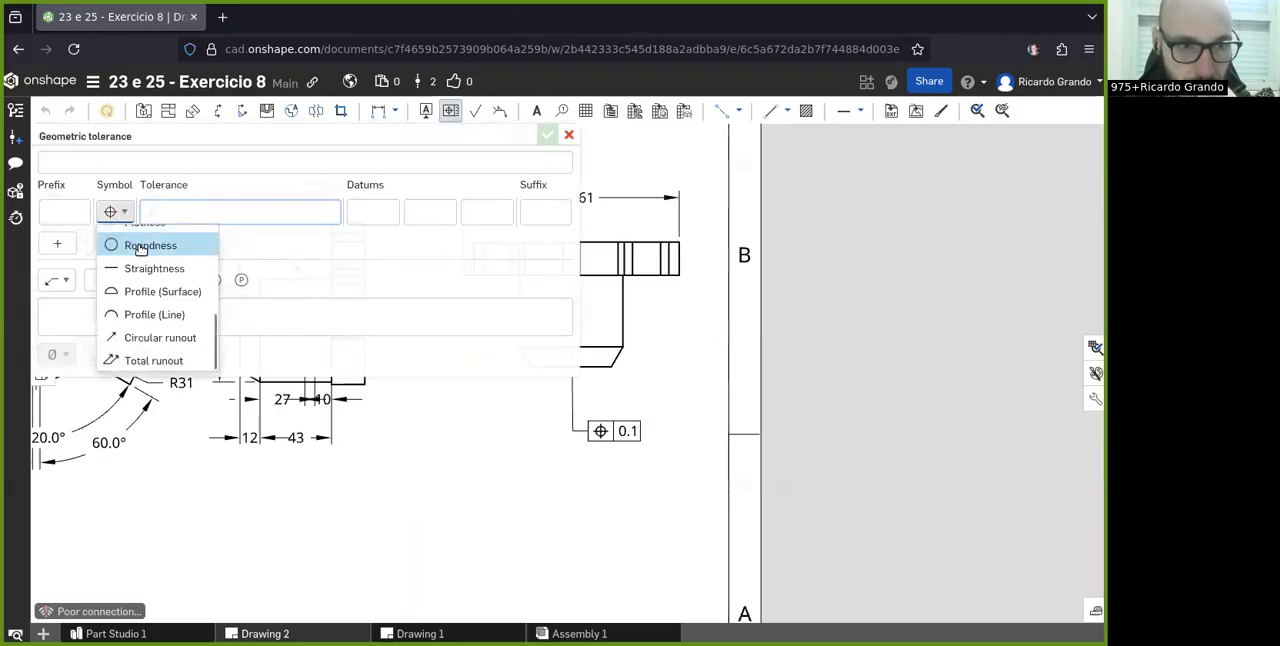
scroll(141, 252, "up", 3)
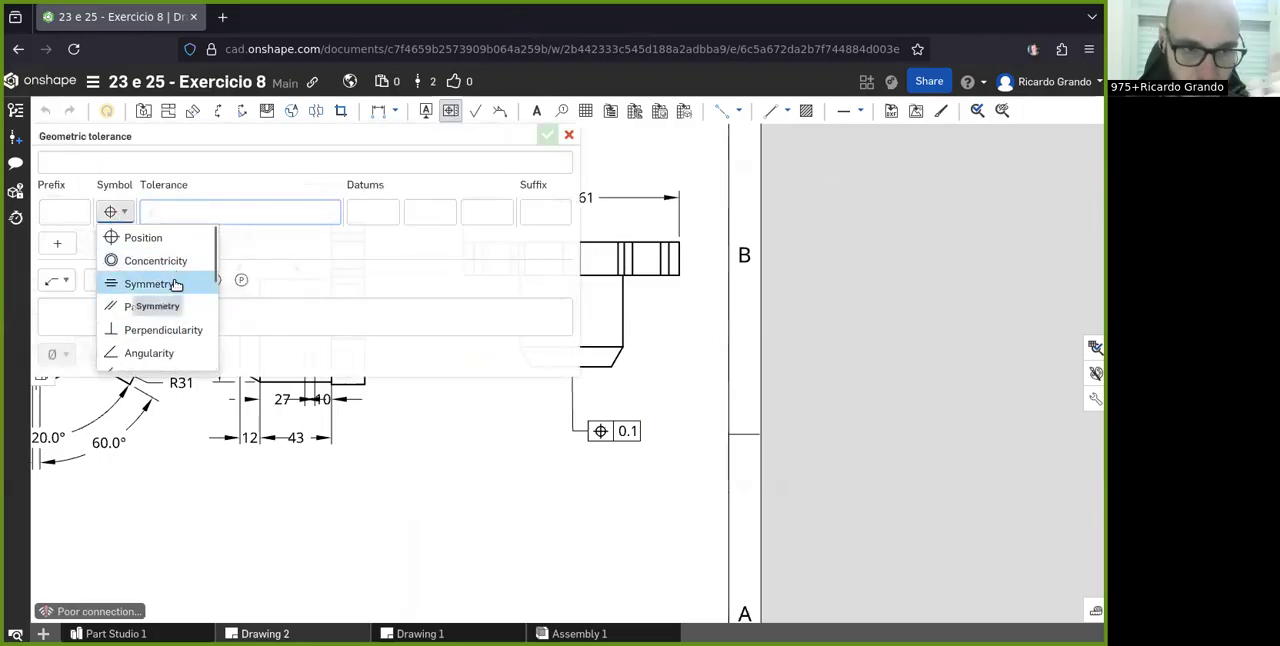
scroll(176, 305, "down", 3)
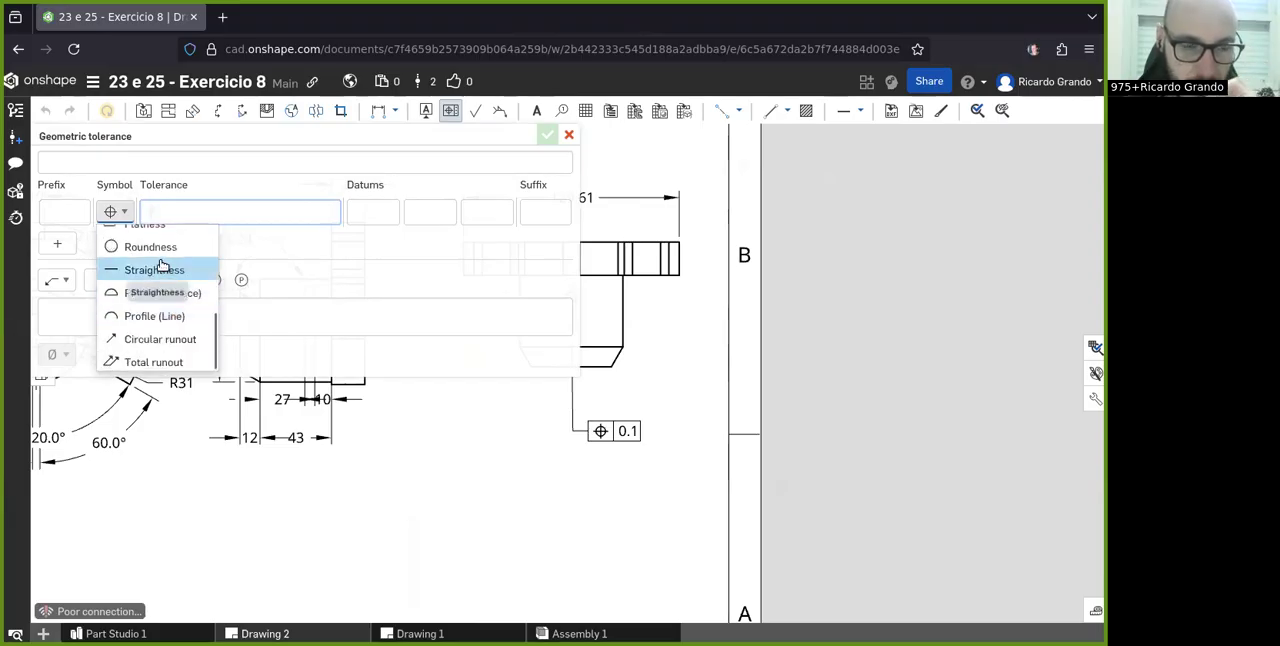
scroll(170, 318, "up", 3)
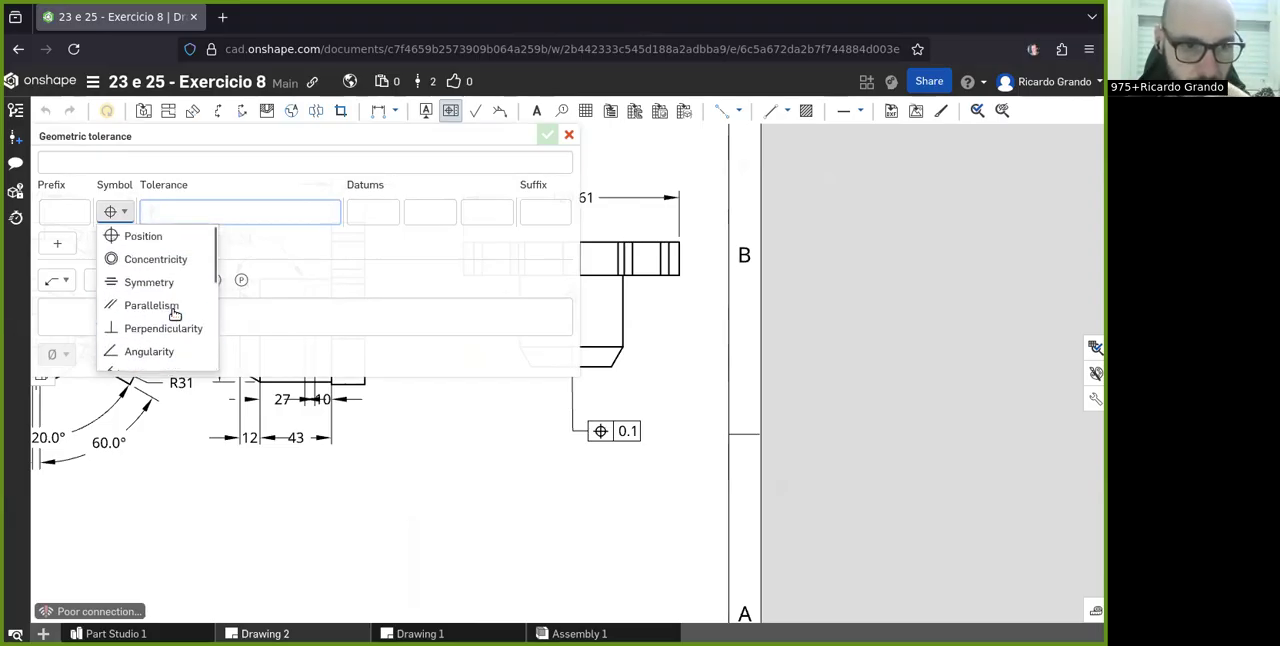
left_click(320, 184)
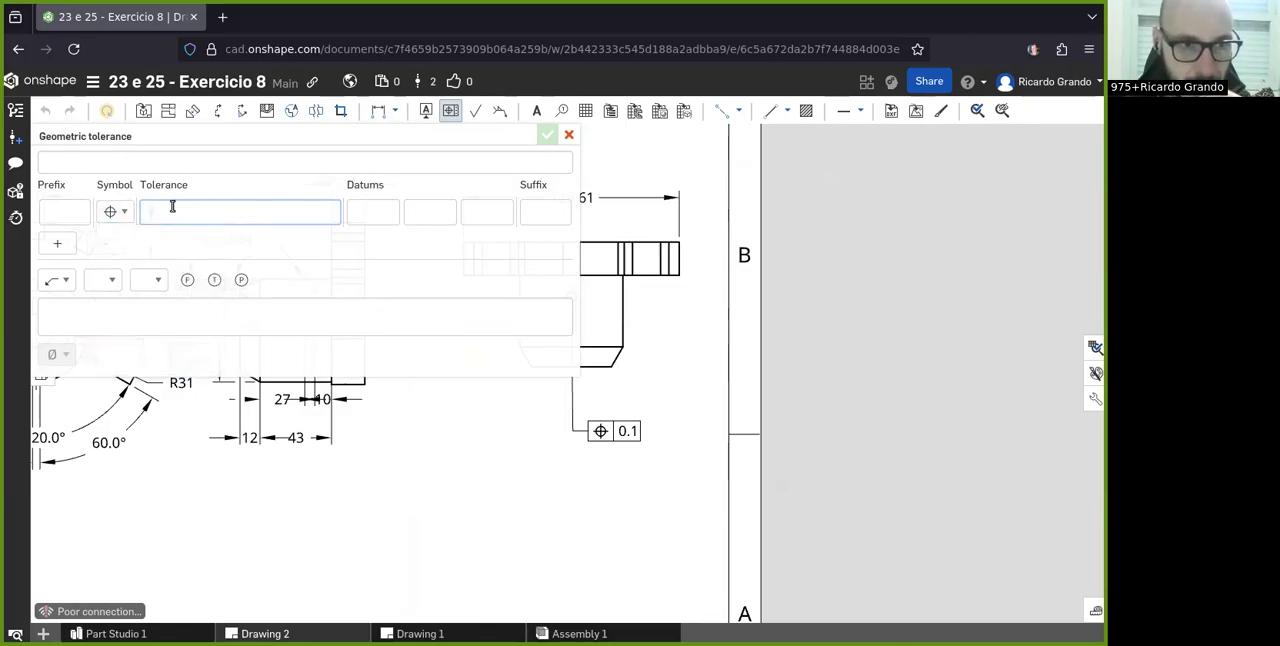
left_click(365, 214)
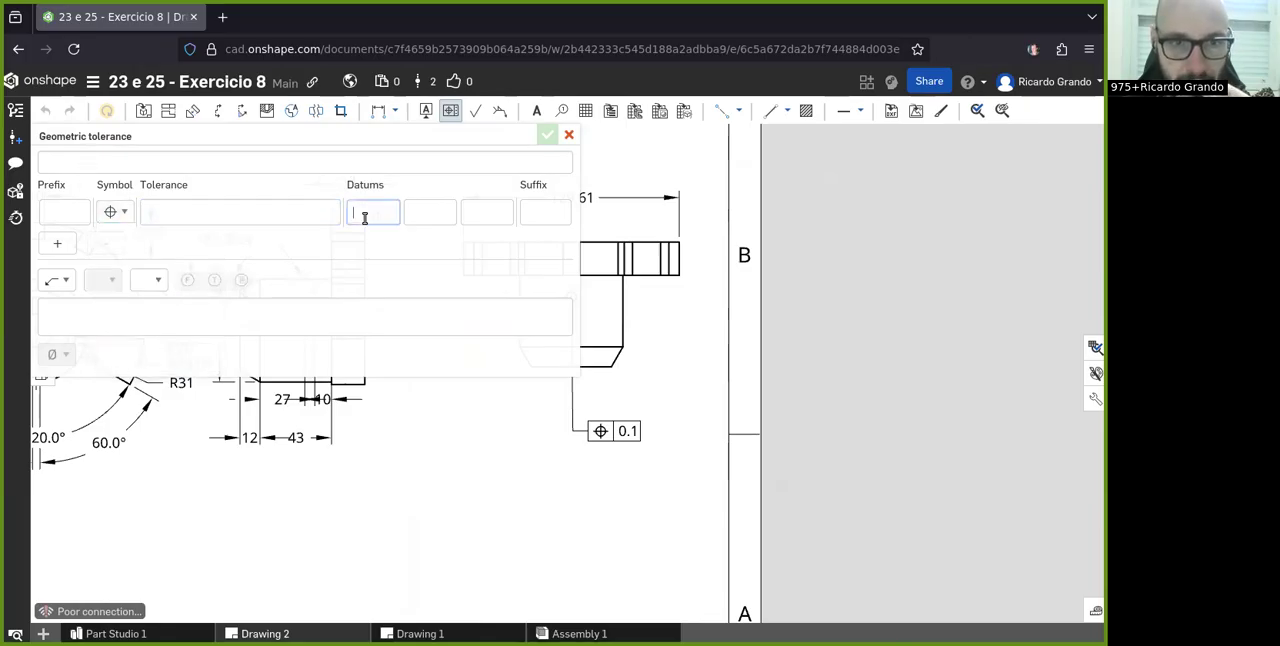
left_click(567, 136)
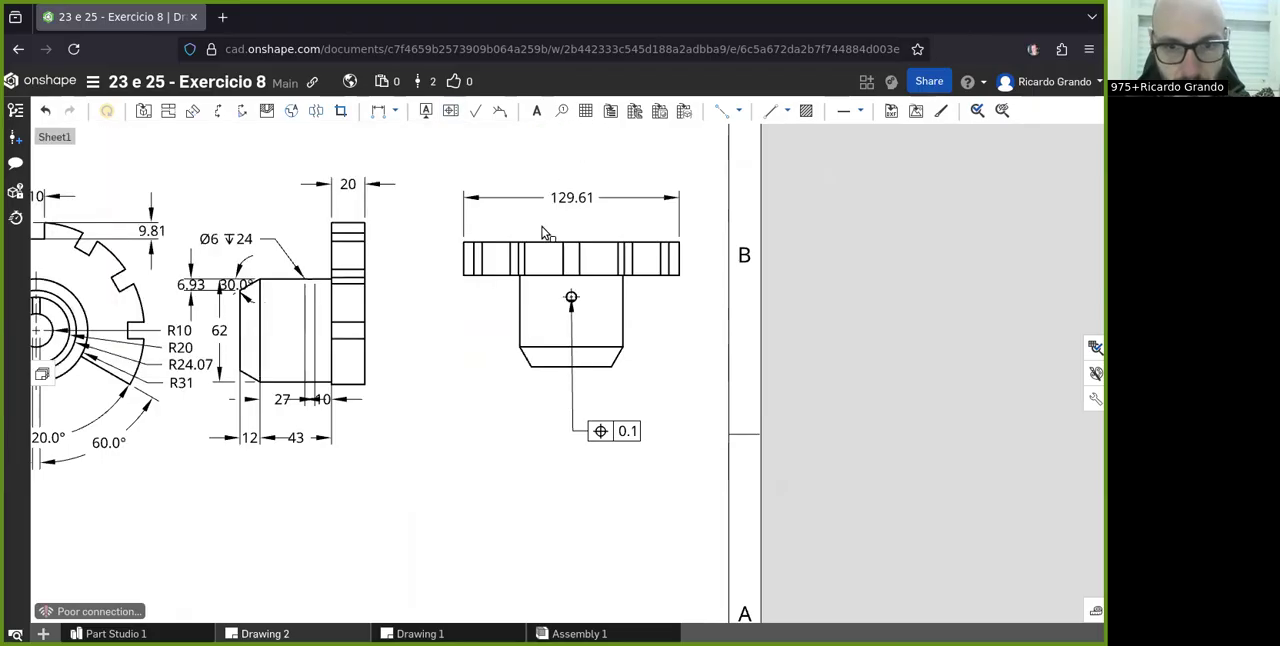
- Attach datum A to the small hole in the top view, with its label placed to the right of the hub
left_click(427, 110)
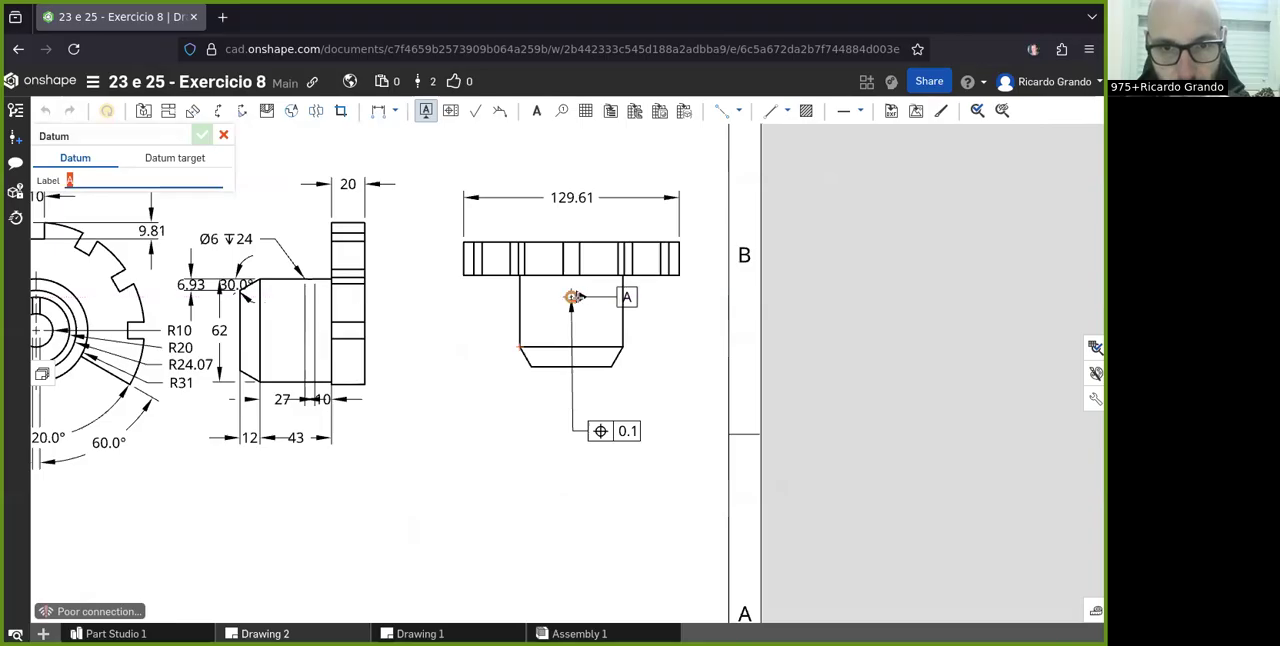
left_click(572, 297)
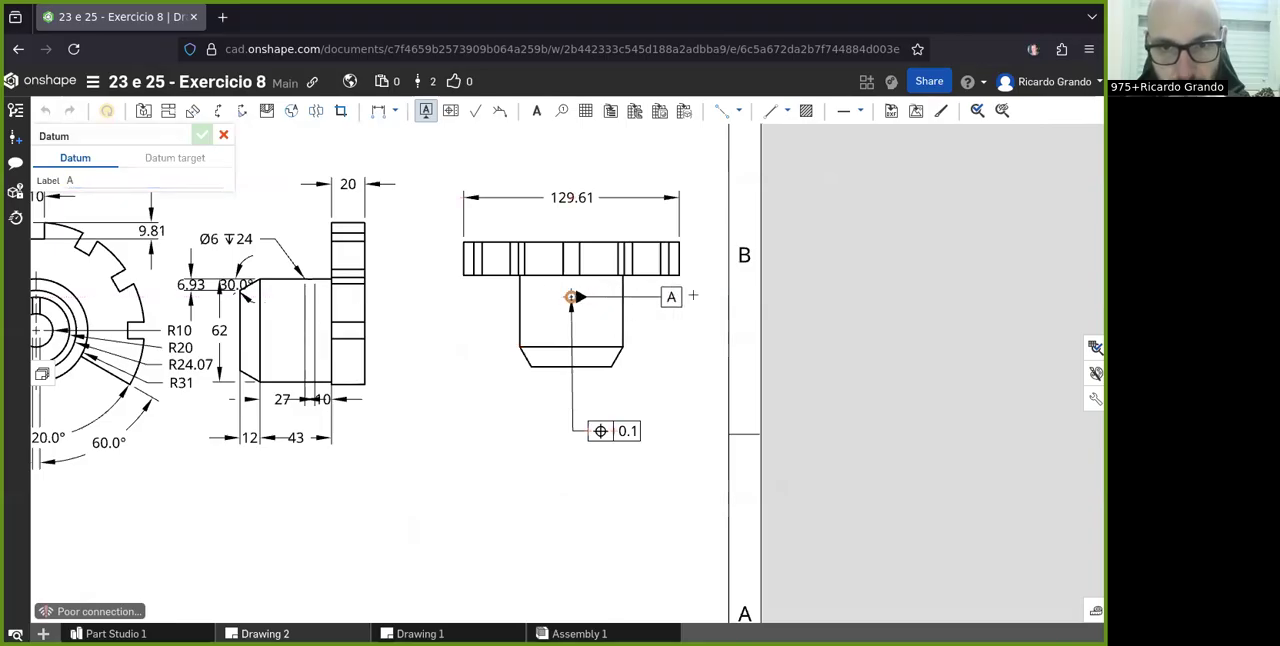
left_click(673, 297)
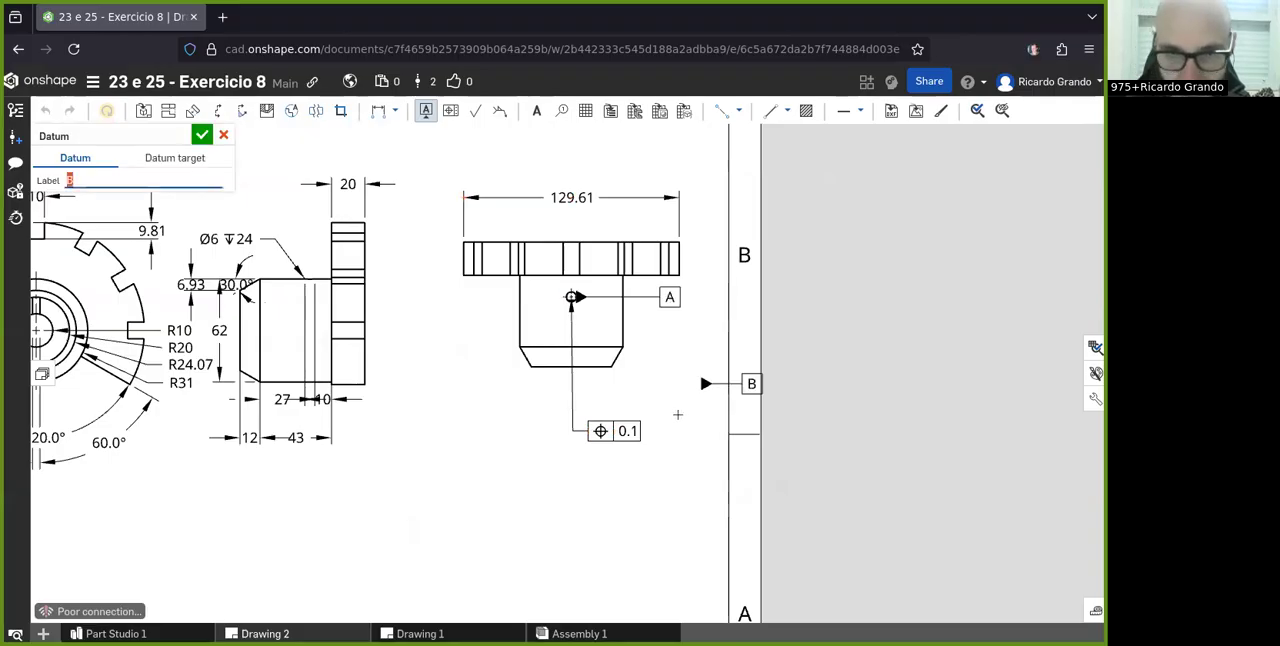
key("Escape")
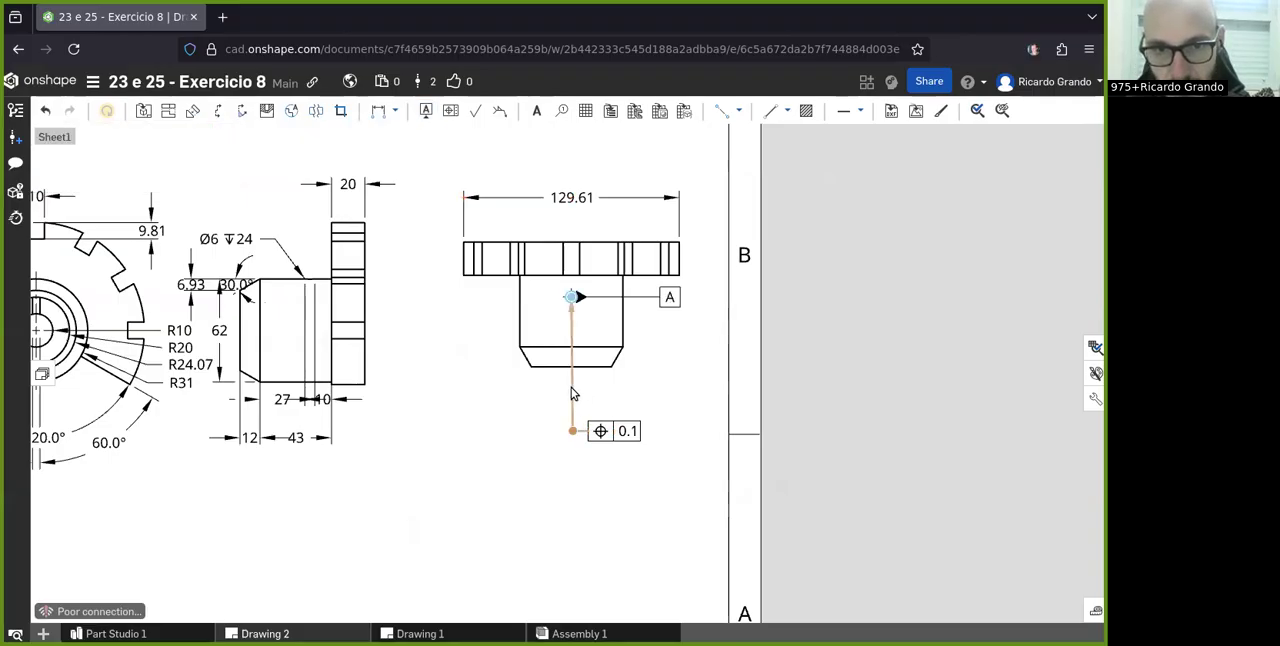
- Set up a second geometric tolerance with the Position symbol, a tolerance of 0.1 and datum reference A
scroll(571, 387, "down", 3)
scroll(654, 352, "up", 3)
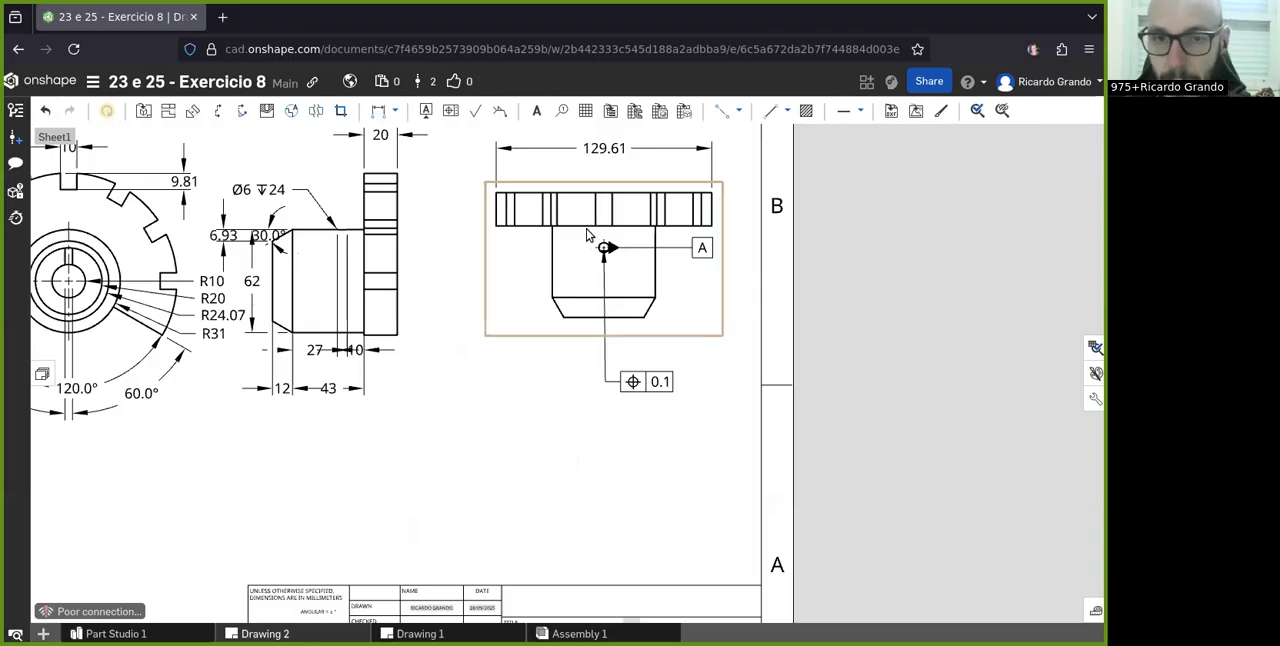
left_click(450, 112)
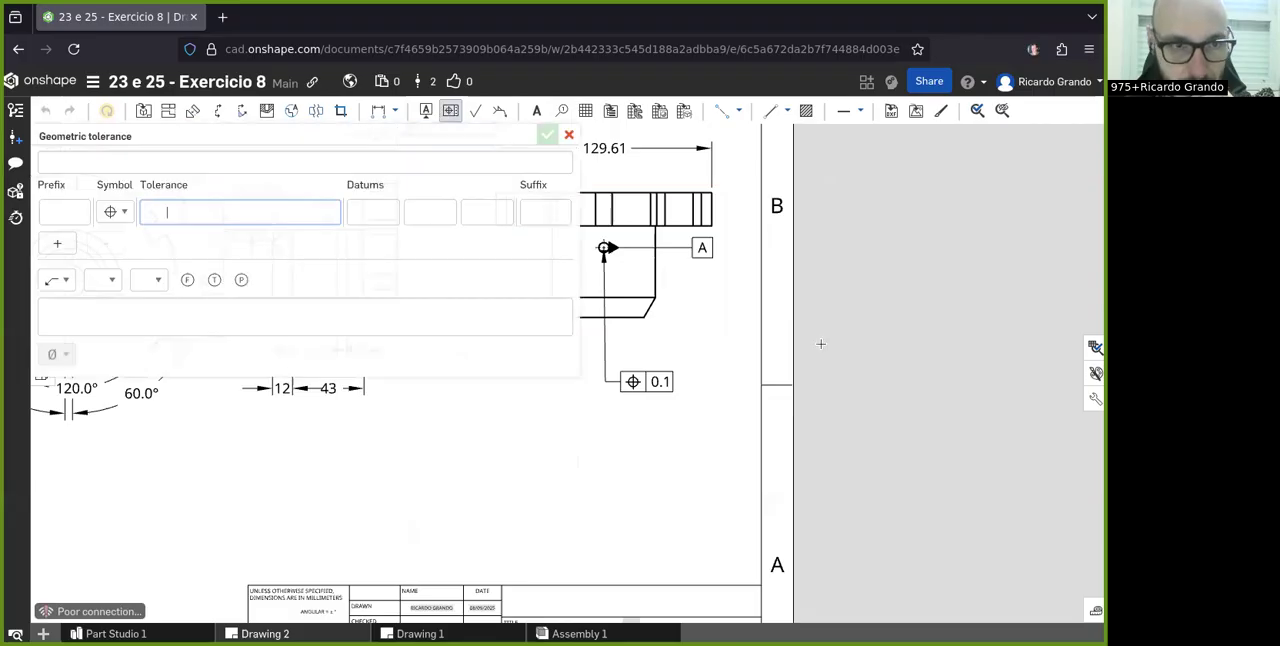
scroll(820, 344, "down", 3)
left_click(372, 215)
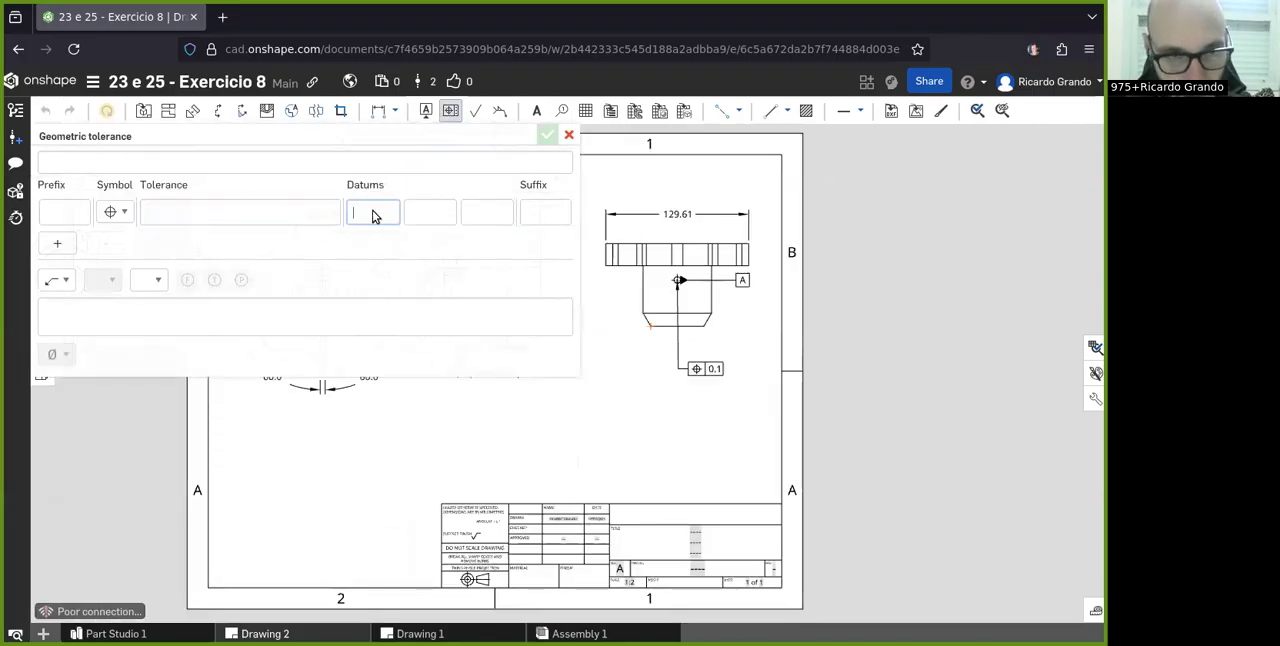
scroll(628, 405, "up", 2)
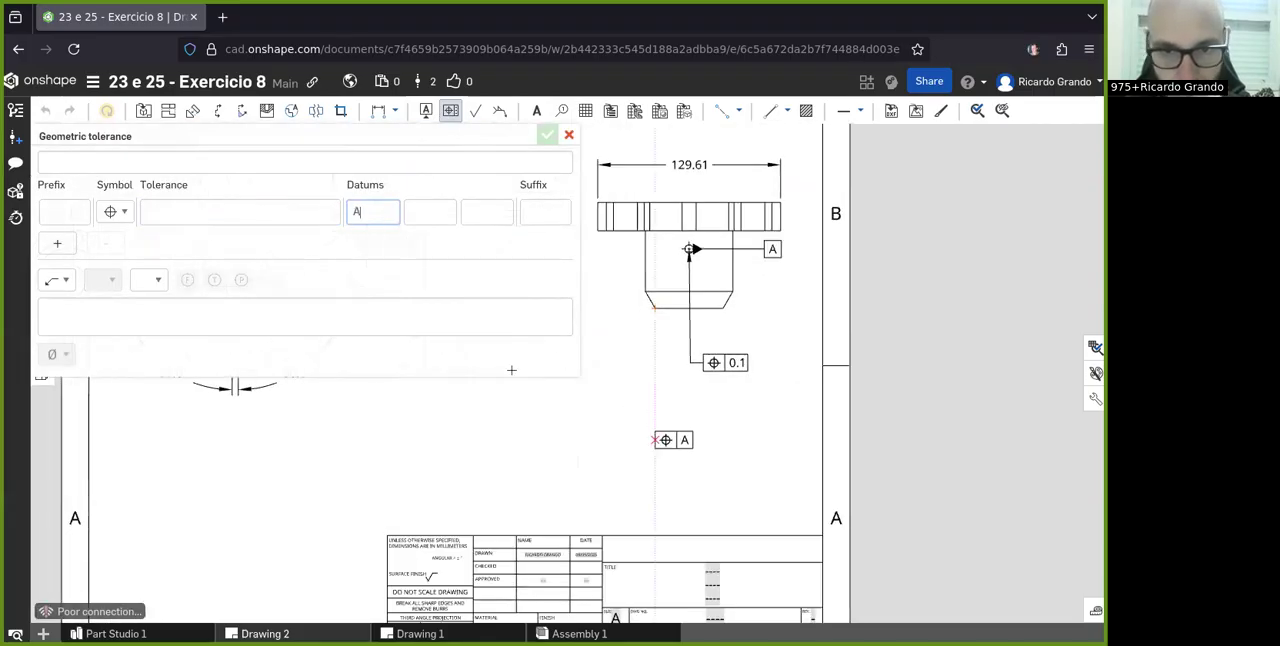
left_click(208, 220)
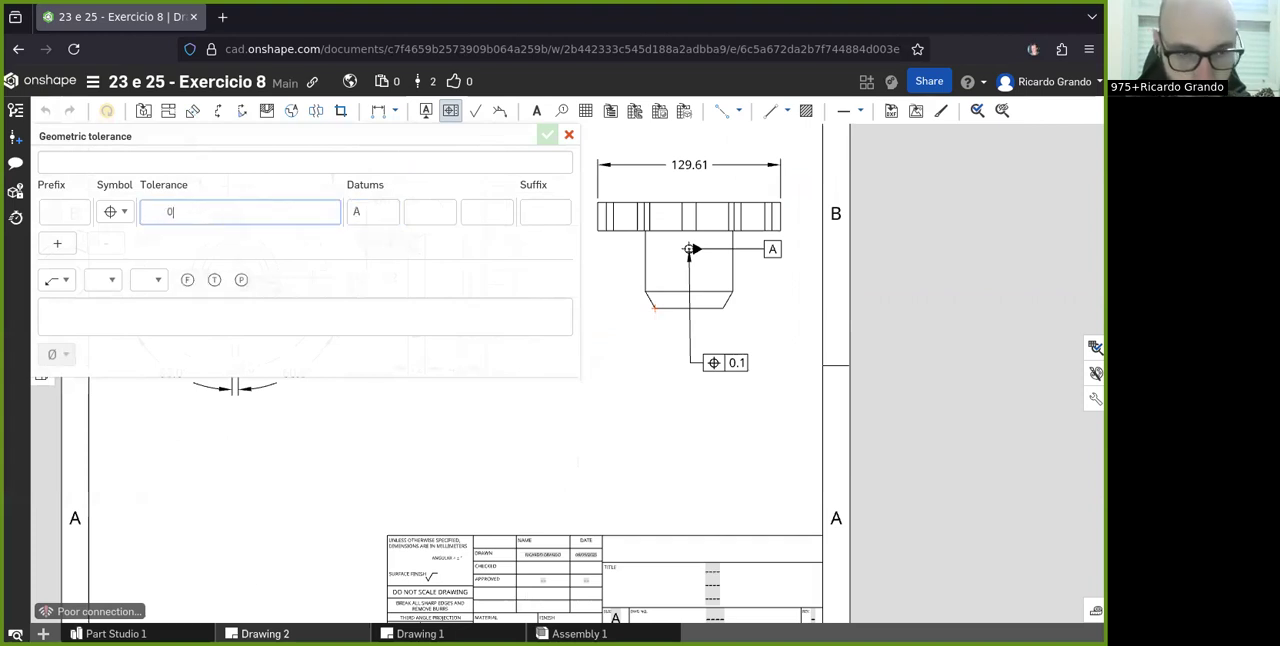
left_click(112, 212)
left_click(113, 213)
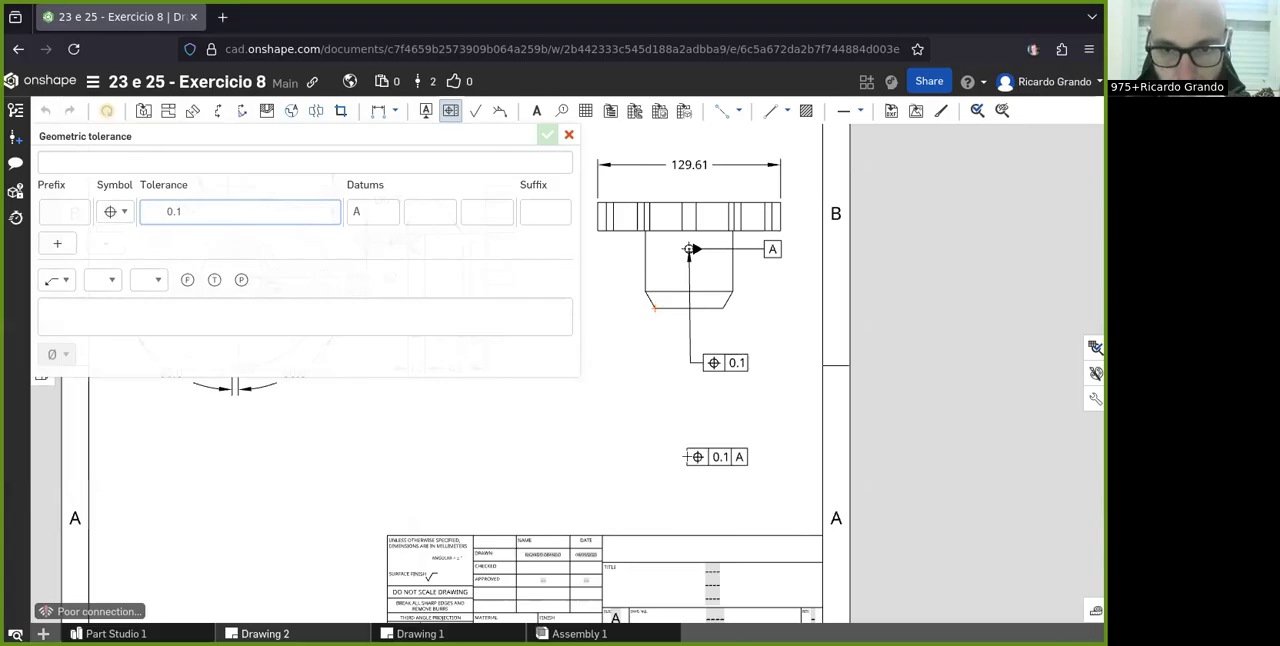
- Place the position tolerance frame without a leader, just left of the title block near the sheet's lower border
scroll(697, 466, "down", 3)
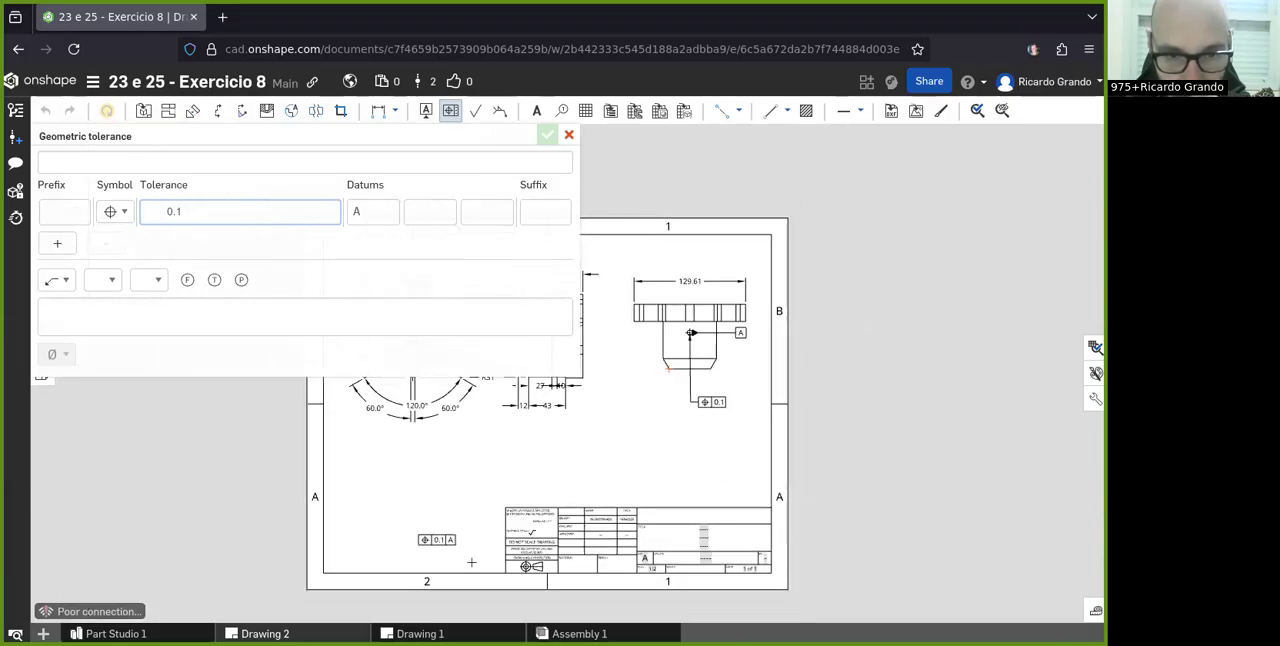
scroll(470, 562, "up", 3)
scroll(466, 560, "up", 1)
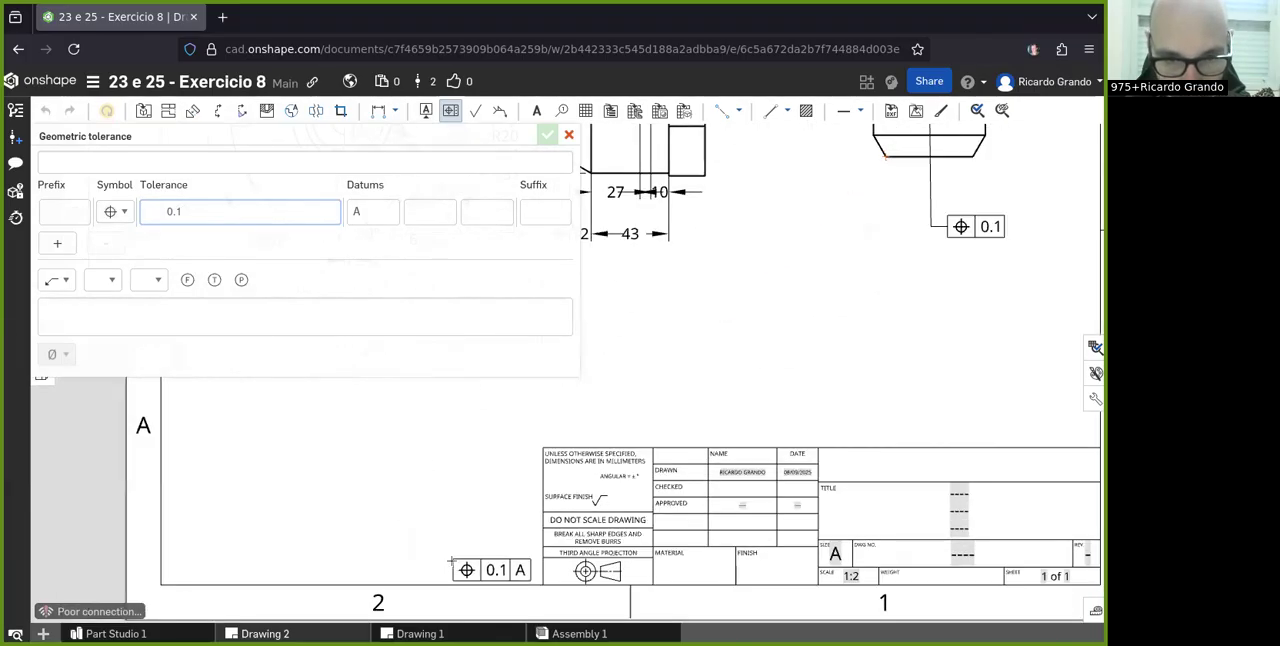
left_click(450, 562)
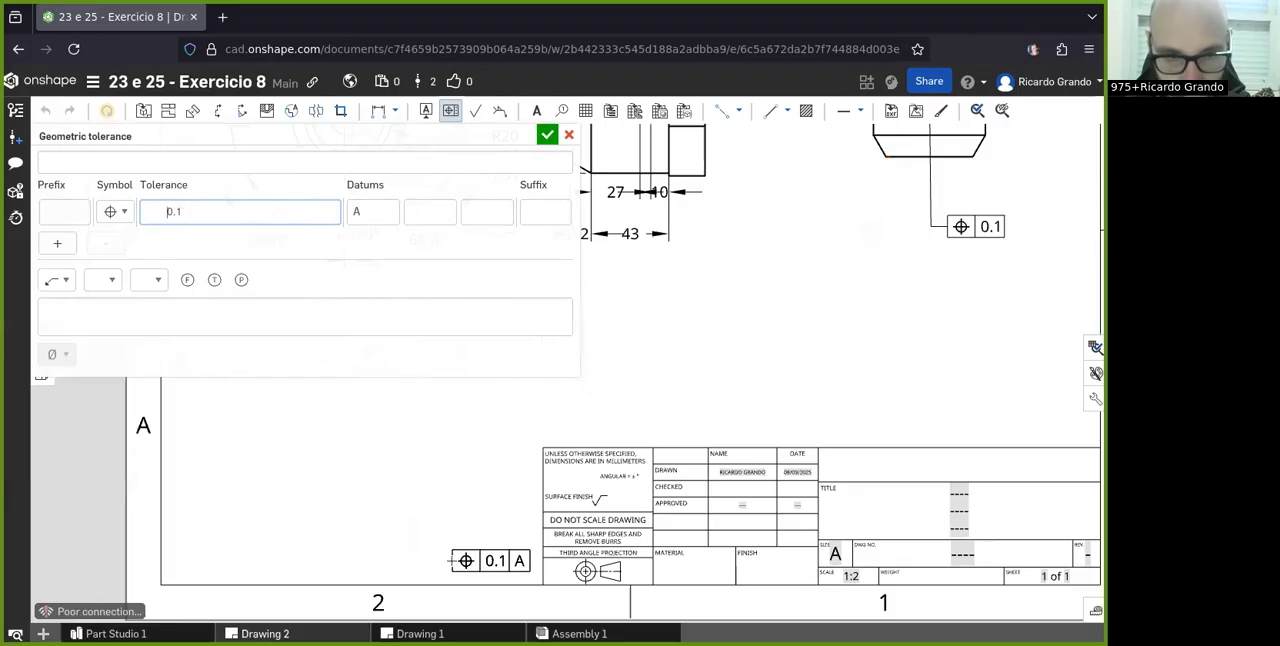
left_click(547, 134)
scroll(454, 453, "down", 4)
scroll(677, 477, "up", 1)
scroll(646, 489, "down", 1)
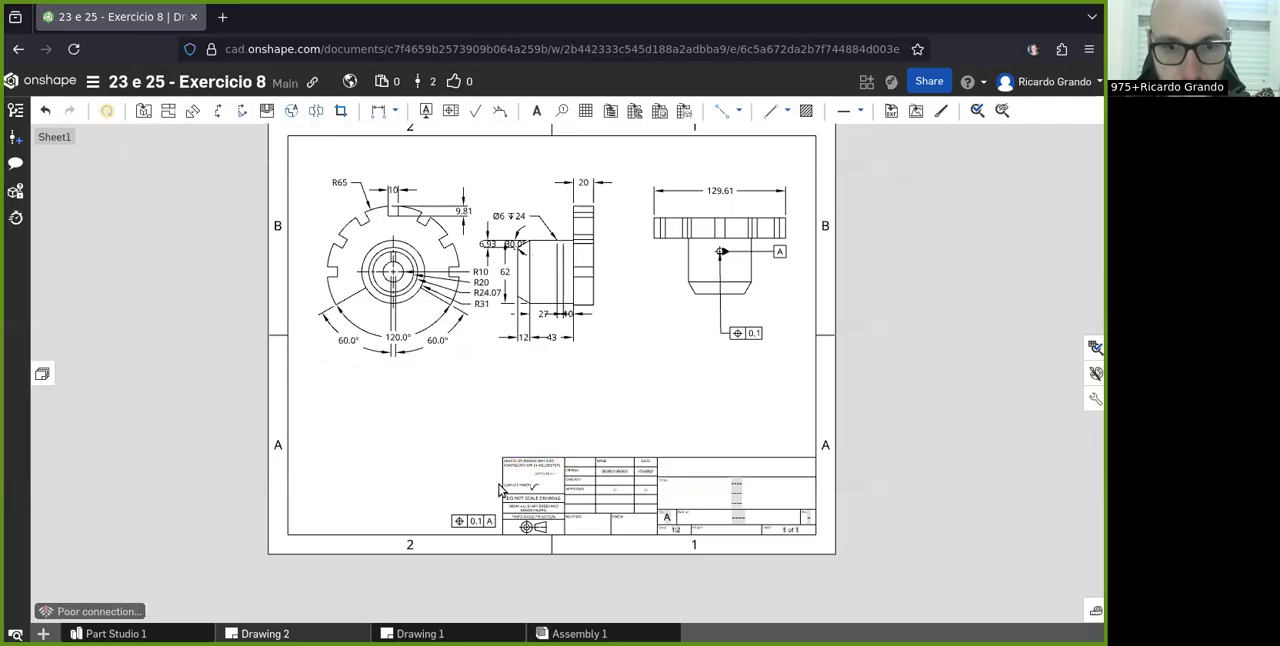
- Delete the 0.1 position tolerance frame whose leader is attached to the small hole in the top view
scroll(507, 496, "up", 1)
scroll(467, 533, "up", 1)
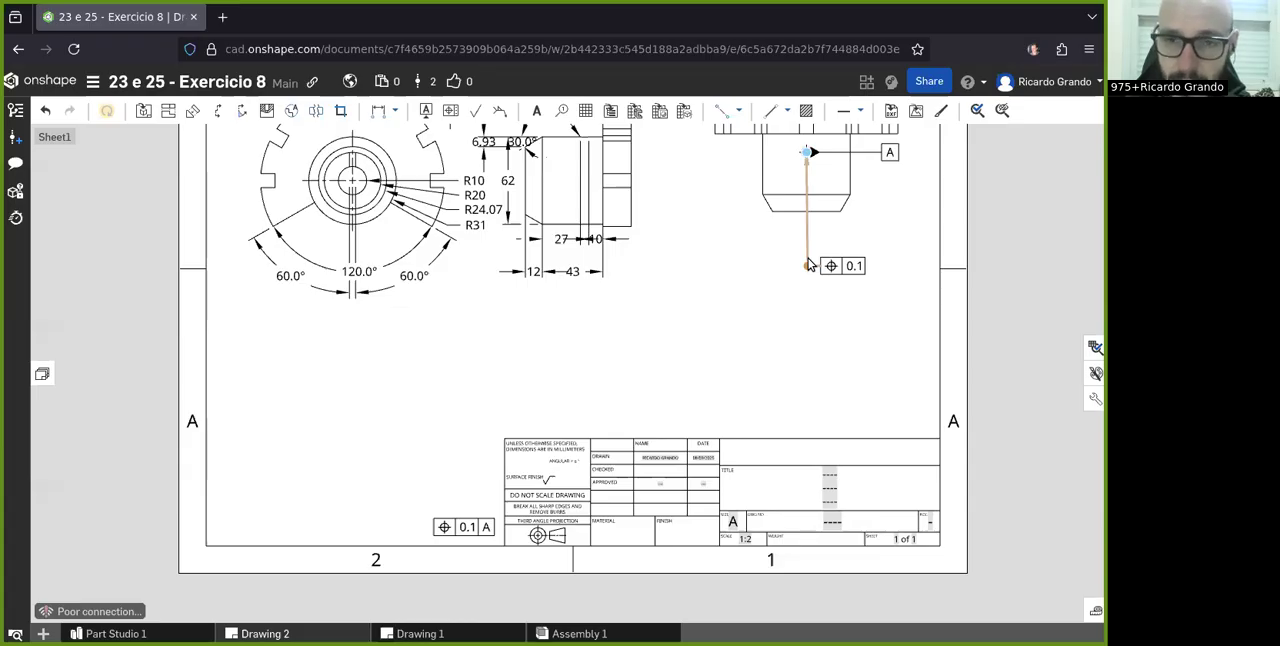
key("Delete")
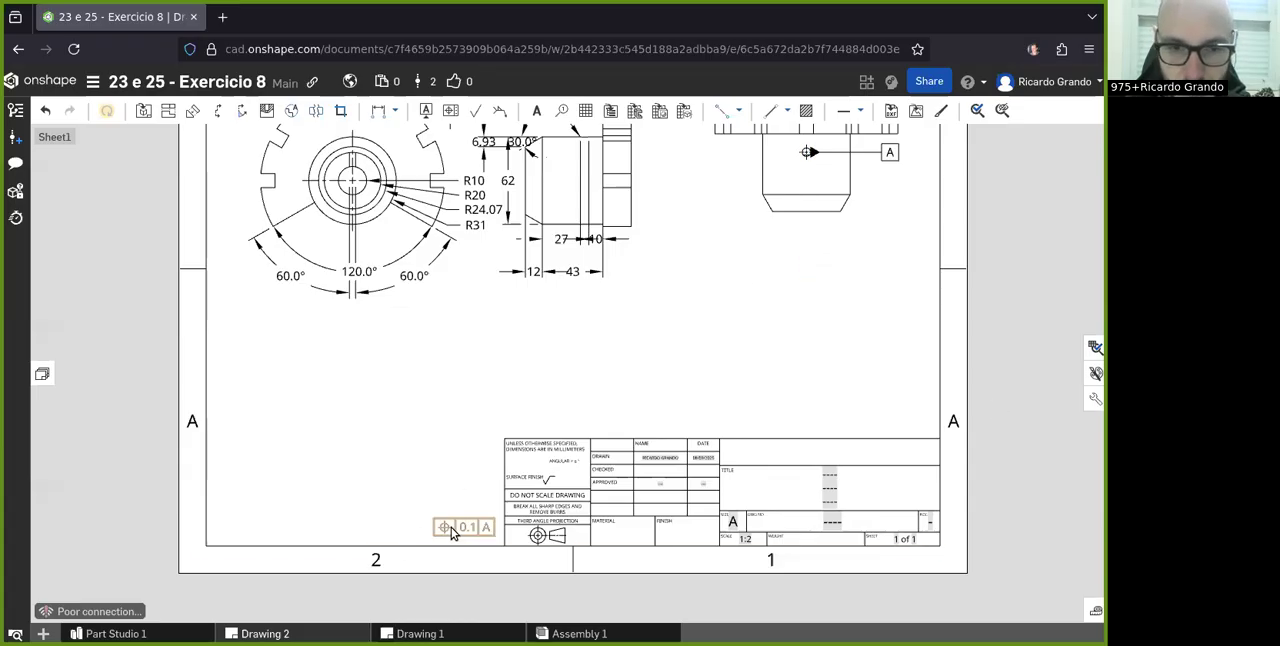
- Examine datum A on the top view's hole and the position tolerance frame beside the title block
scroll(800, 165, "up", 3)
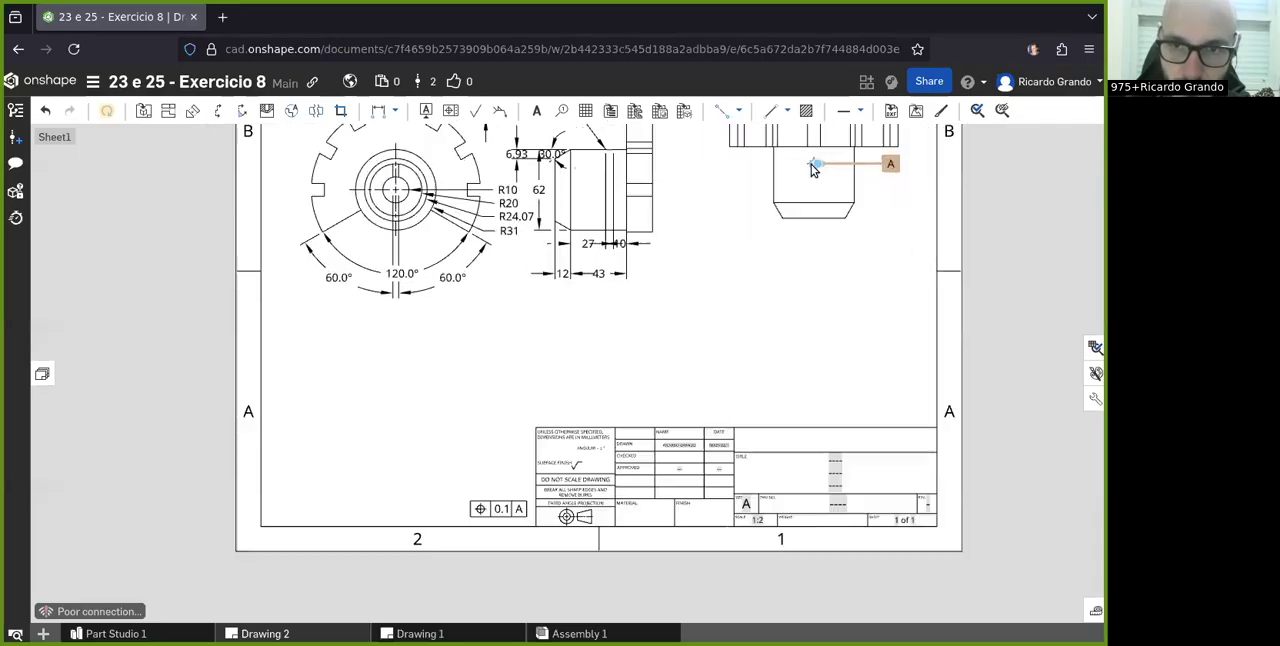
scroll(797, 168, "up", 3)
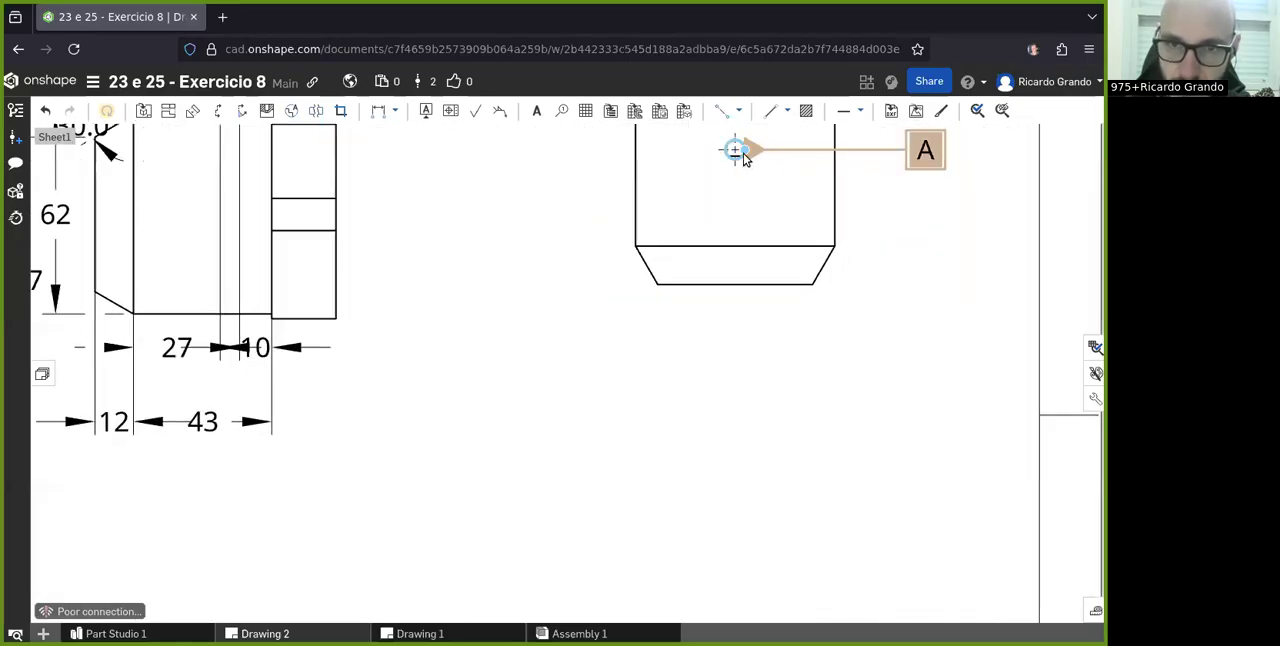
scroll(740, 152, "down", 2)
scroll(740, 160, "down", 5)
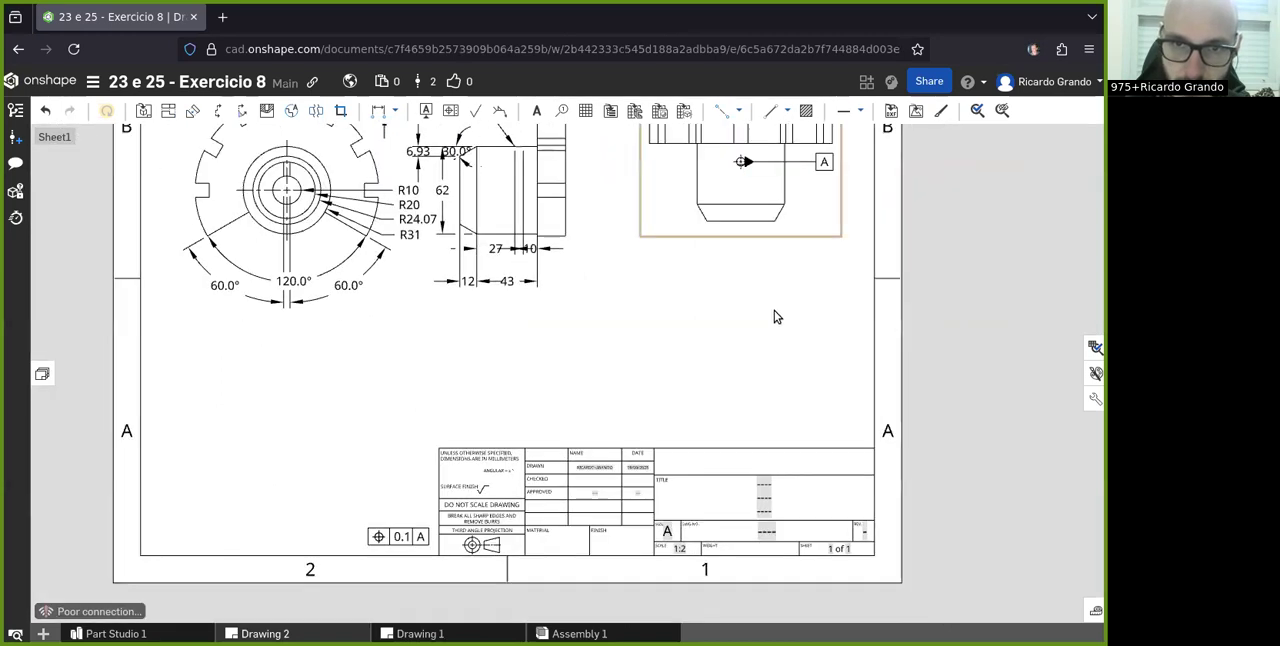
scroll(530, 450, "up", 3)
scroll(720, 320, "down", 3)
scroll(590, 360, "up", 2)
scroll(565, 408, "up", 1)
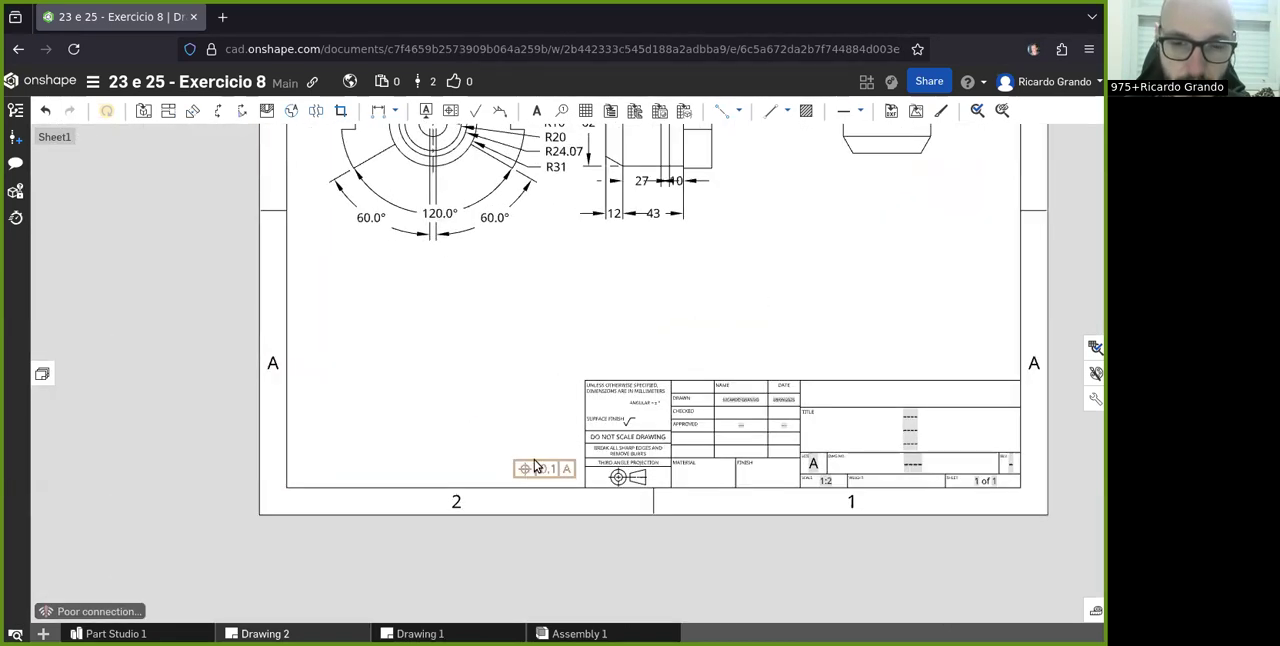
scroll(535, 465, "up", 3)
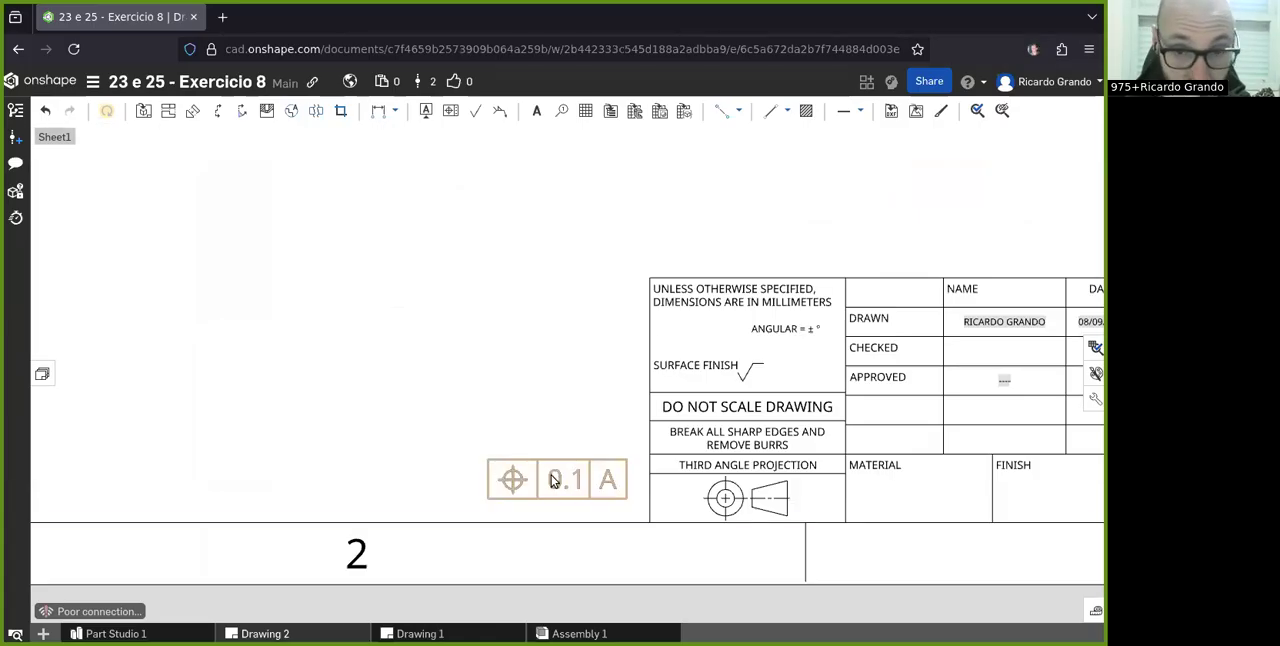
scroll(531, 484, "down", 5)
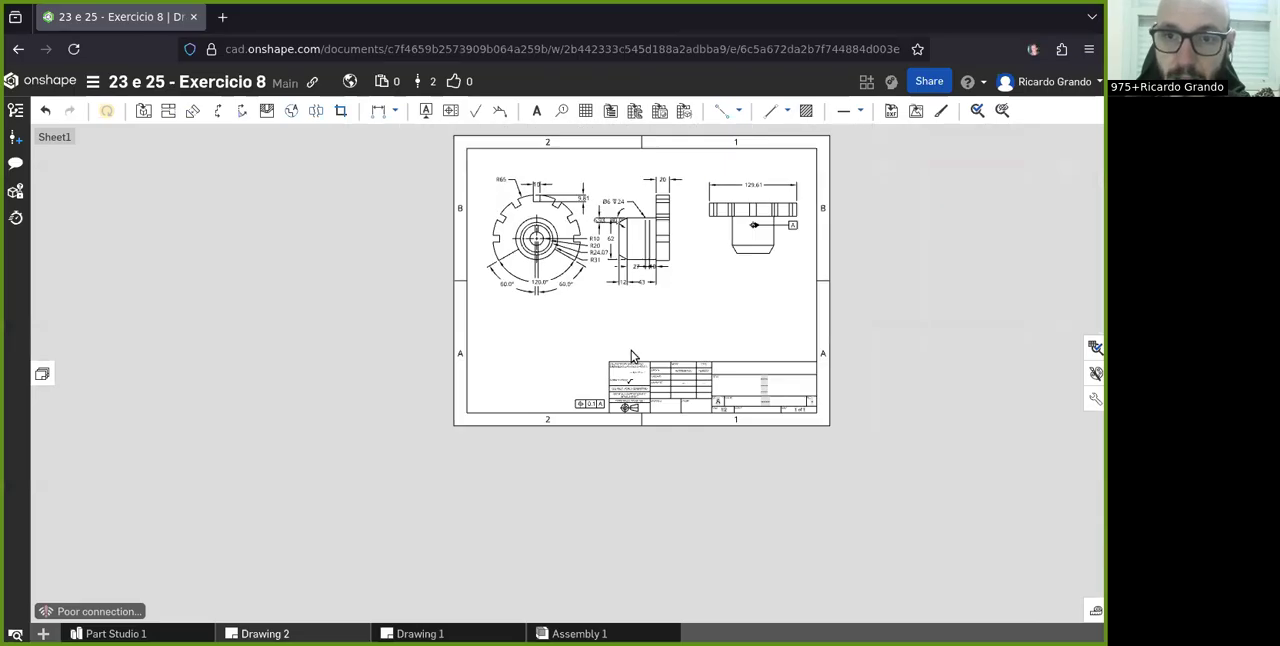
scroll(774, 200, "up", 4)
scroll(769, 247, "down", 2)
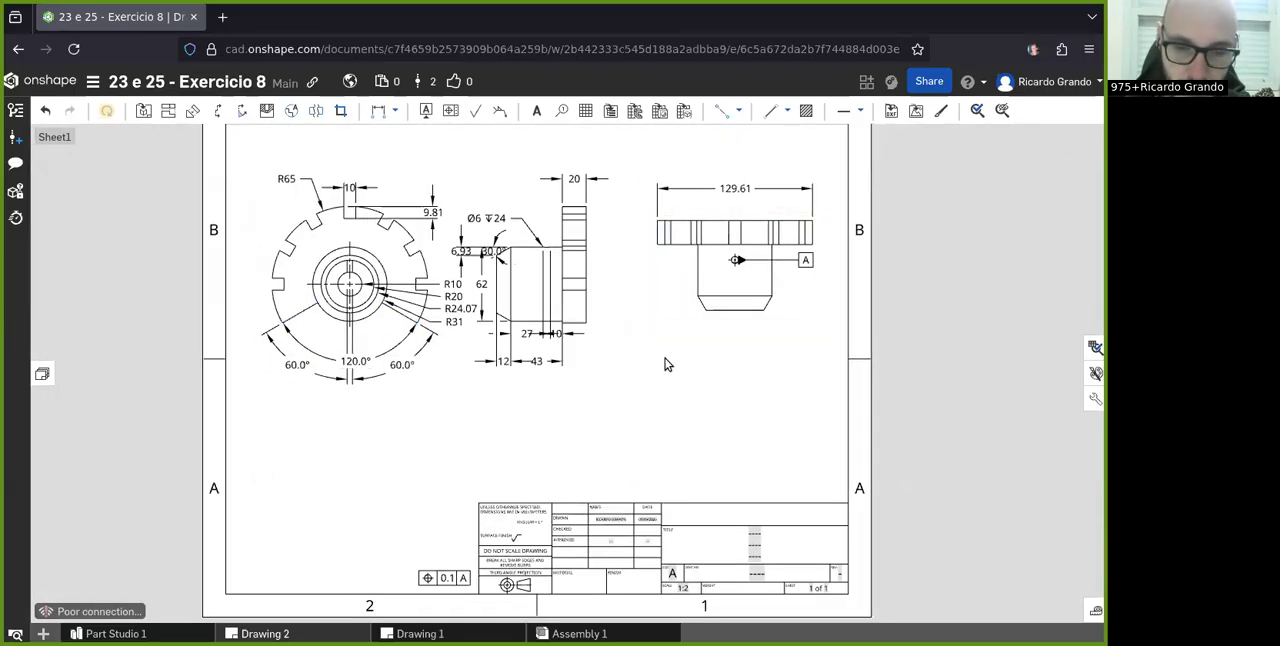
scroll(668, 291, "down", 1)
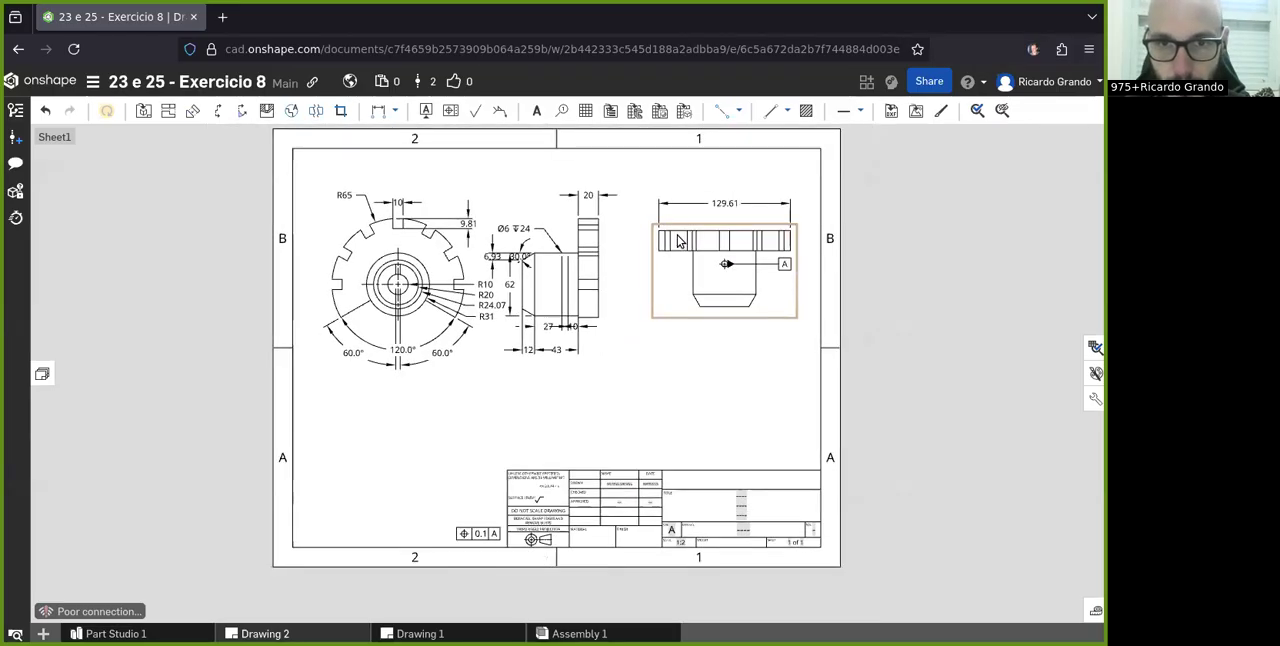
- Attach datum B to the lower edge of the flange in the side view, with its label placed straight below
scroll(810, 238, "up", 3)
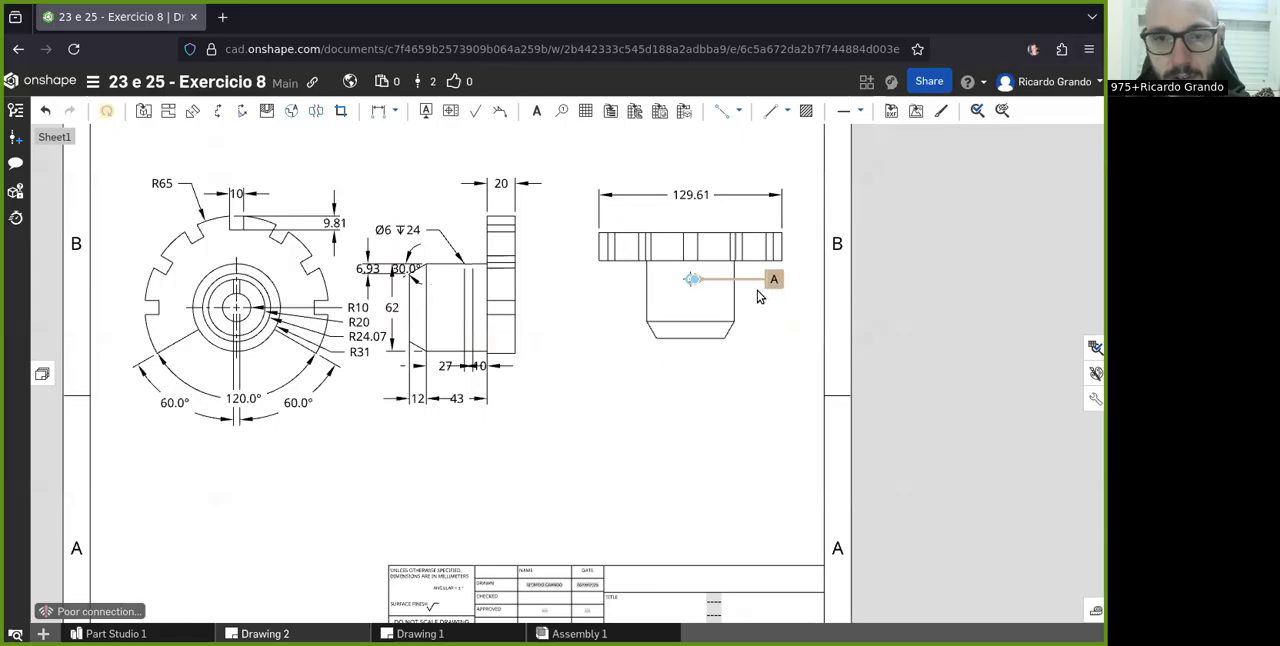
scroll(486, 418, "up", 2)
scroll(748, 233, "down", 2)
scroll(535, 291, "up", 1)
scroll(347, 329, "up", 3)
left_click(425, 111)
scroll(731, 286, "down", 4)
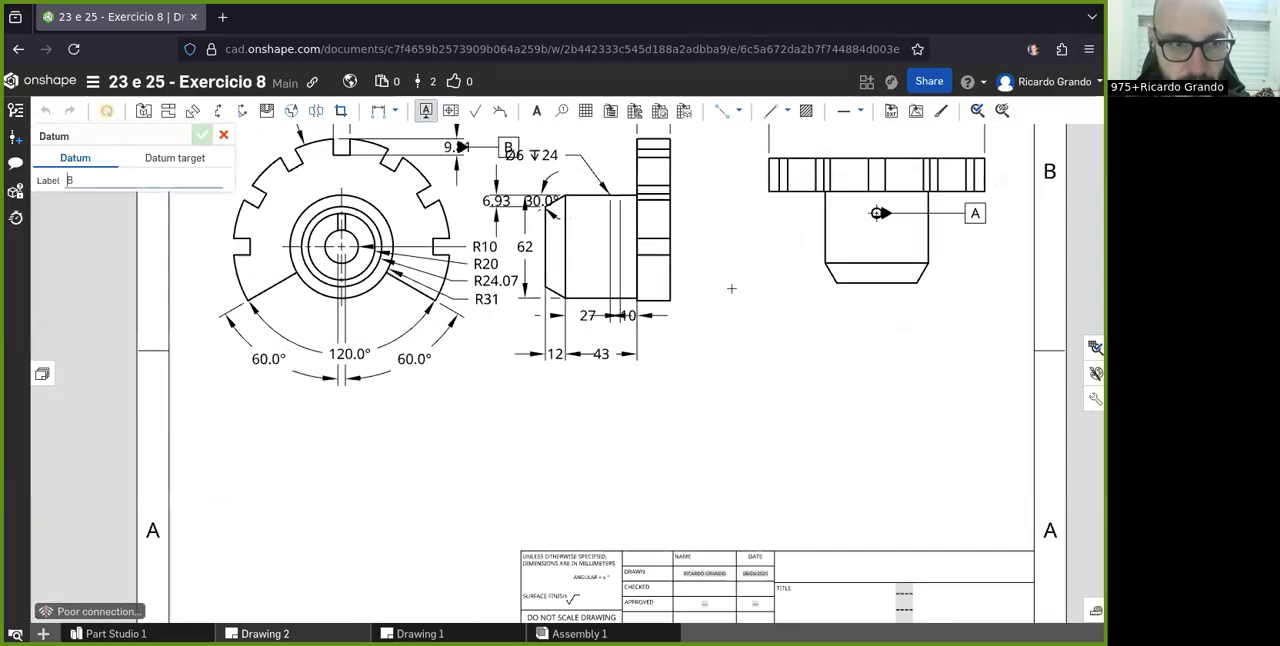
scroll(355, 408, "up", 1)
scroll(354, 408, "up", 2)
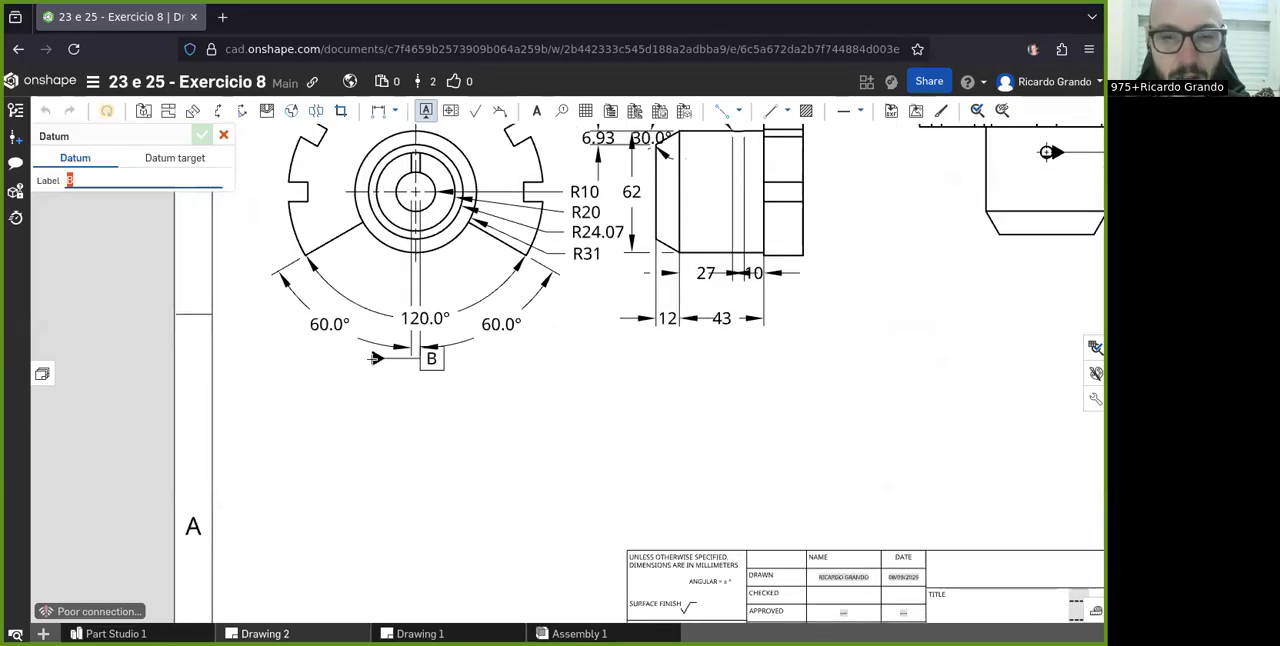
left_click(792, 257)
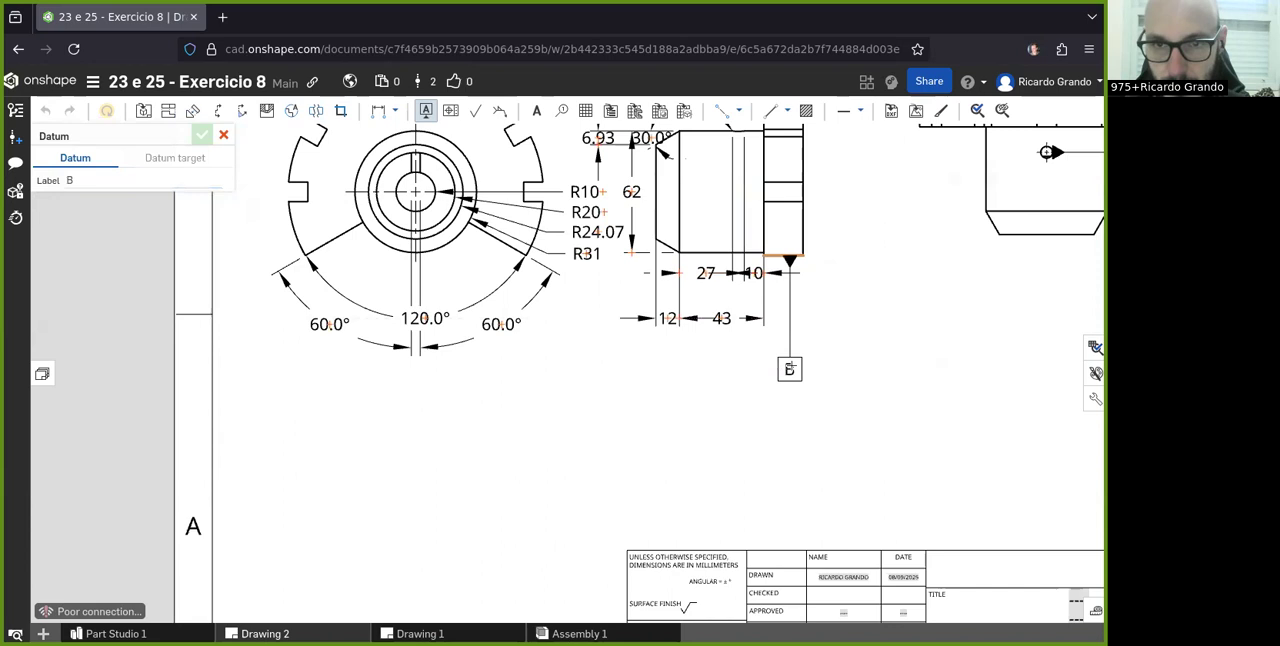
left_click(790, 365)
scroll(834, 263, "up", 2)
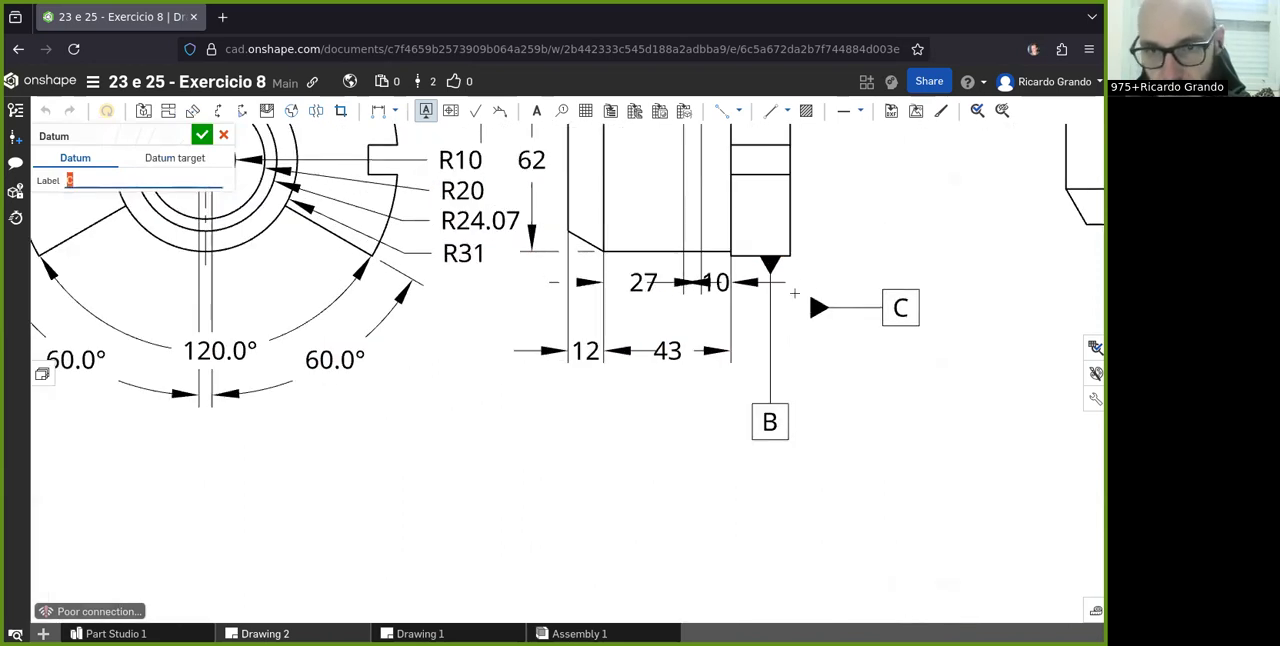
key("Escape")
- Reposition datum B's triangle at the middle of the flange's lower edge in the side view
scroll(762, 277, "up", 1)
left_click_drag(771, 262, 755, 455)
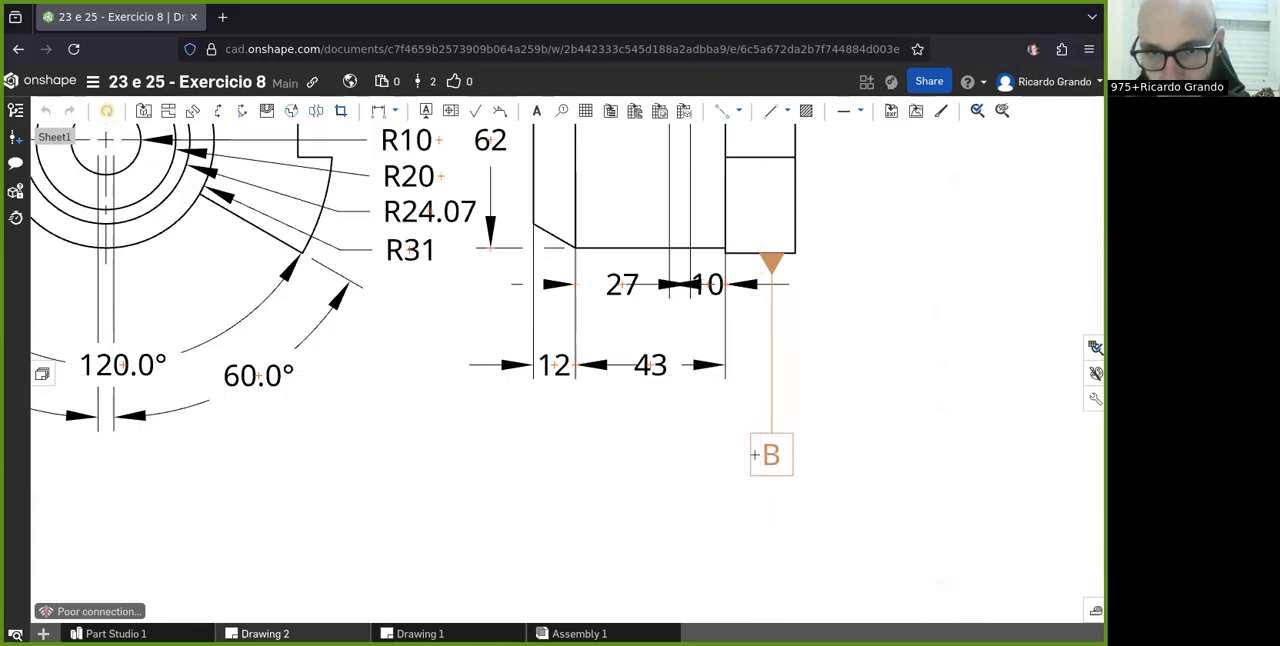
scroll(771, 251, "up", 5)
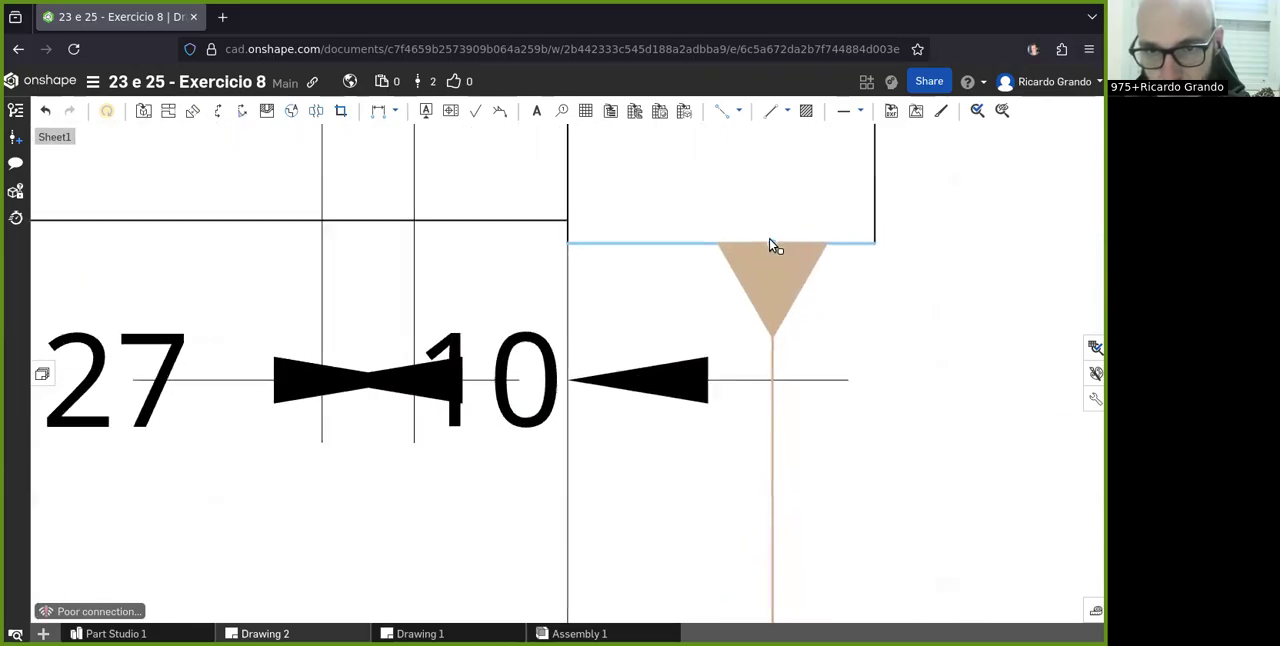
scroll(771, 246, "up", 2)
left_click_drag(766, 248, 693, 243)
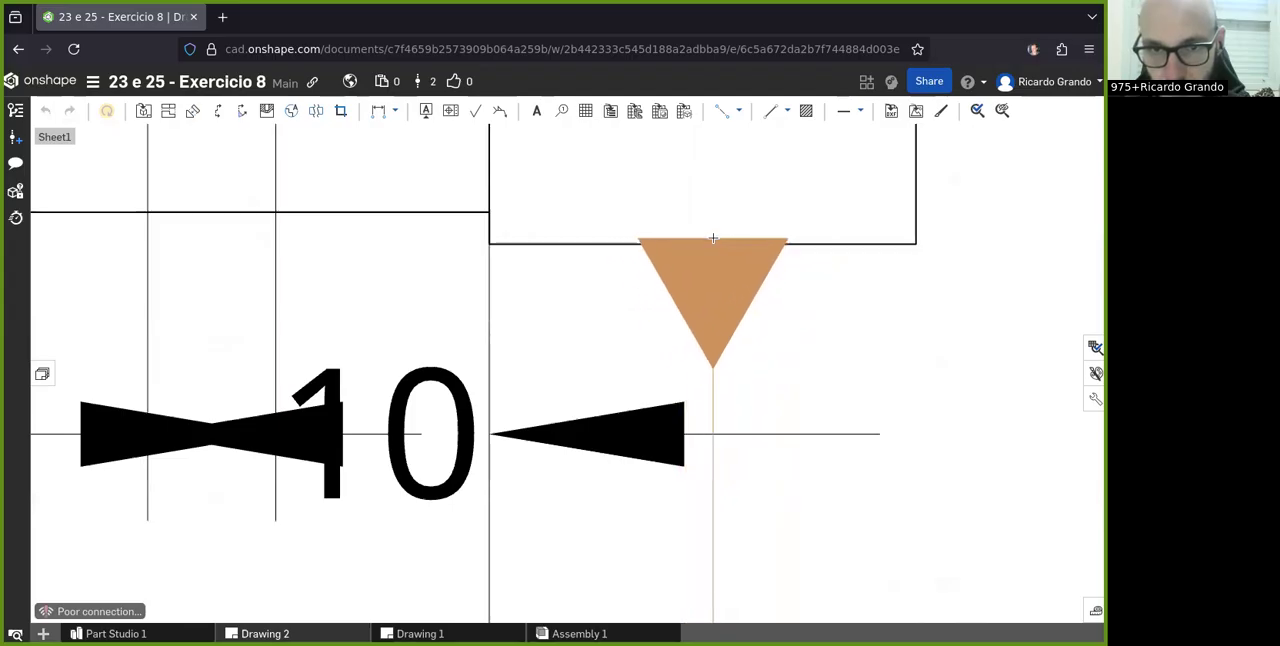
left_click(705, 241)
scroll(838, 318, "down", 5)
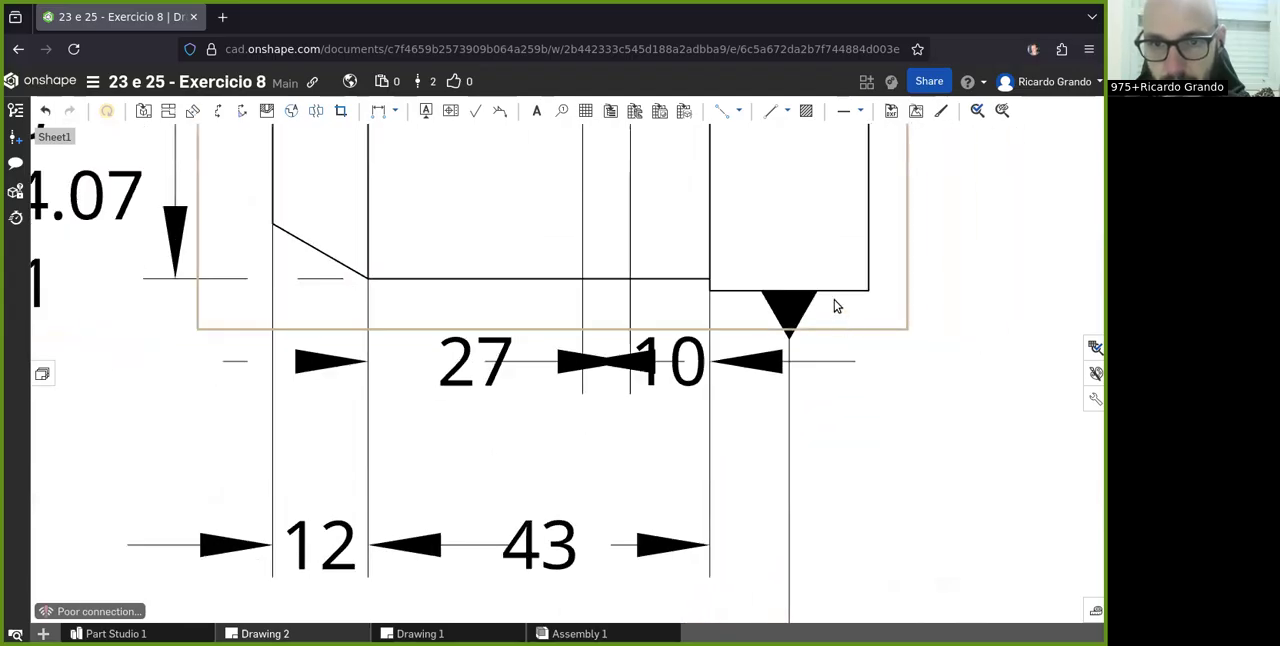
left_click(814, 497)
scroll(814, 508, "down", 6)
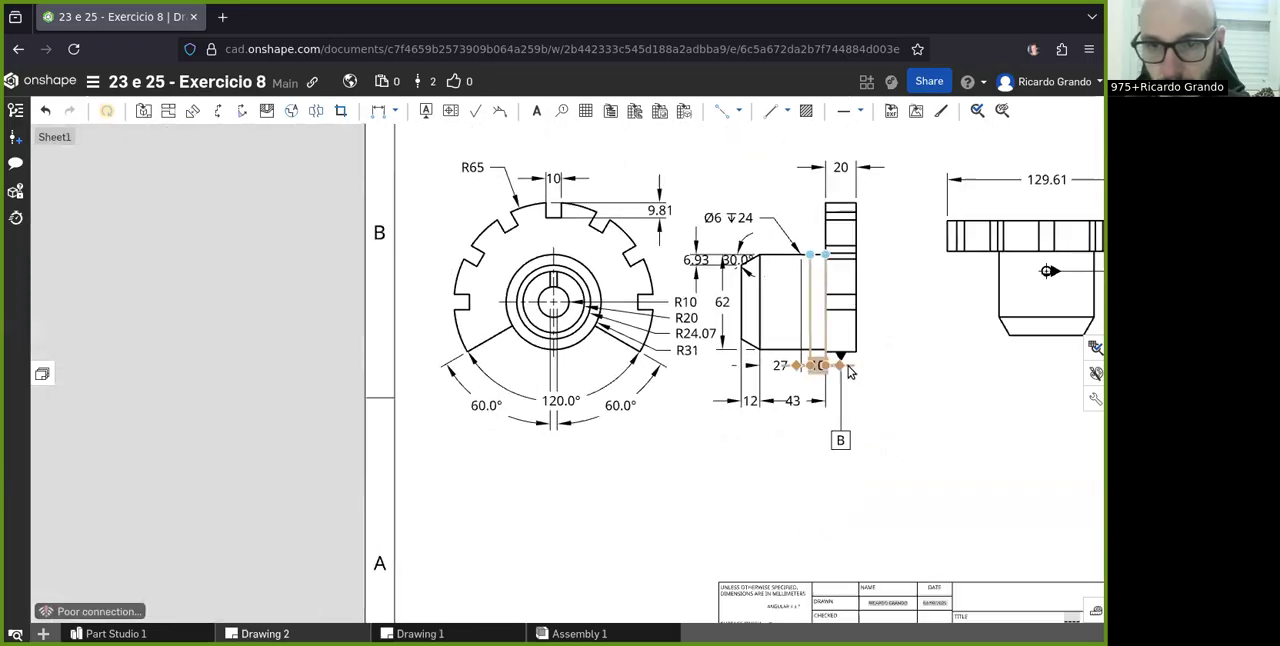
- Start a new geometric tolerance, go through the available symbols and choose Symmetry
scroll(499, 371, "up", 3)
scroll(677, 541, "down", 3)
scroll(677, 541, "up", 2)
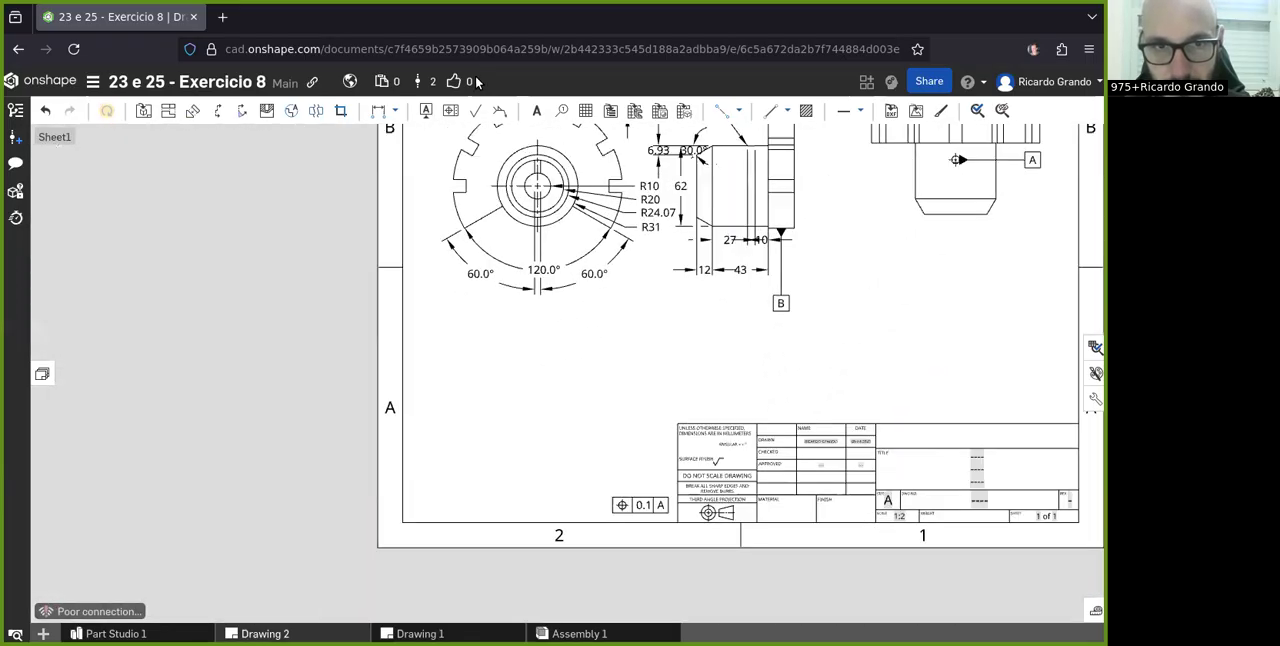
left_click(452, 111)
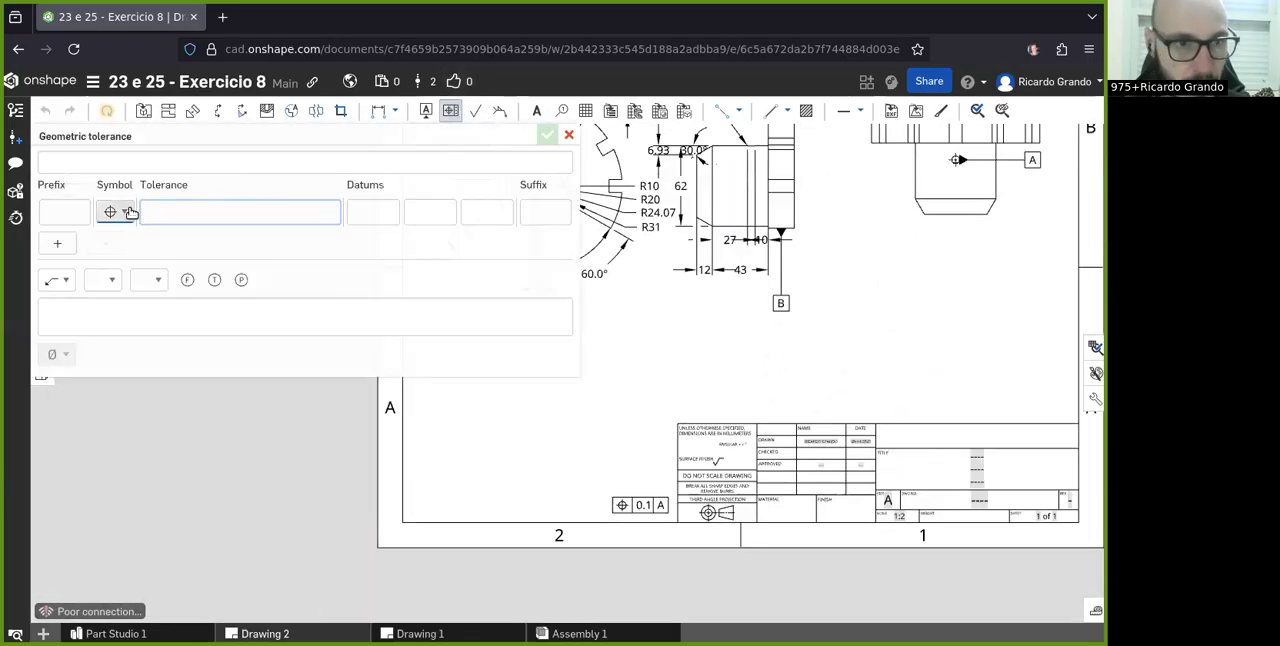
left_click(114, 211)
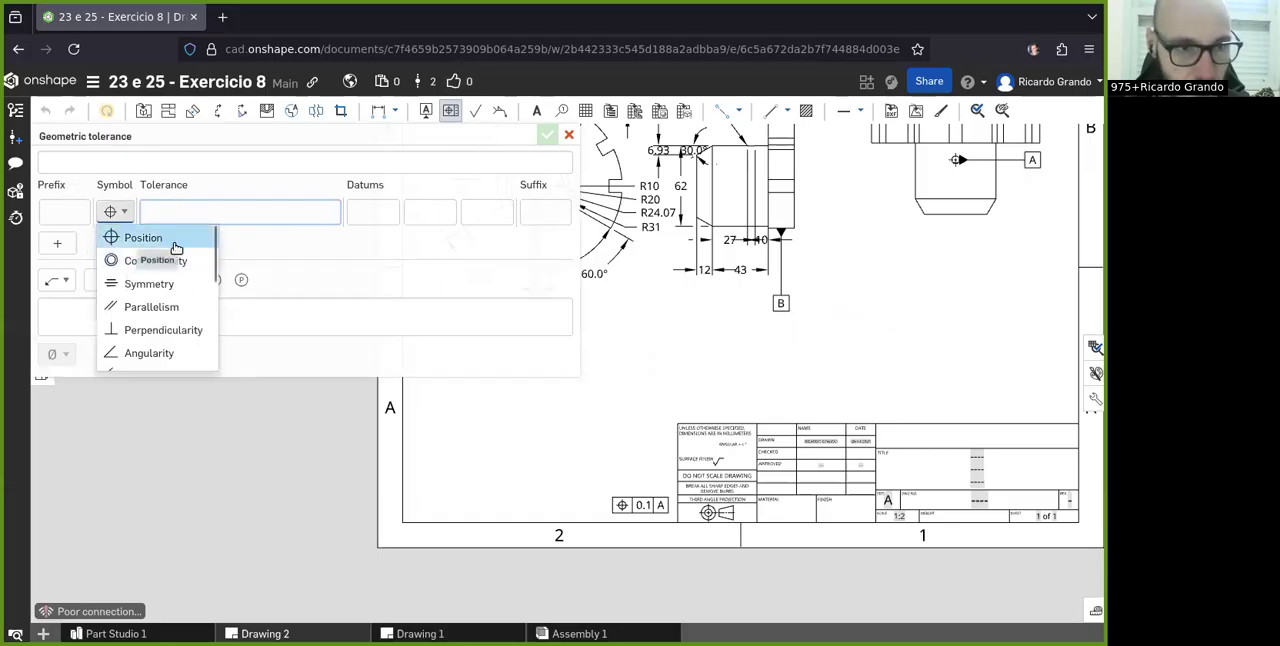
scroll(140, 270, "down", 2)
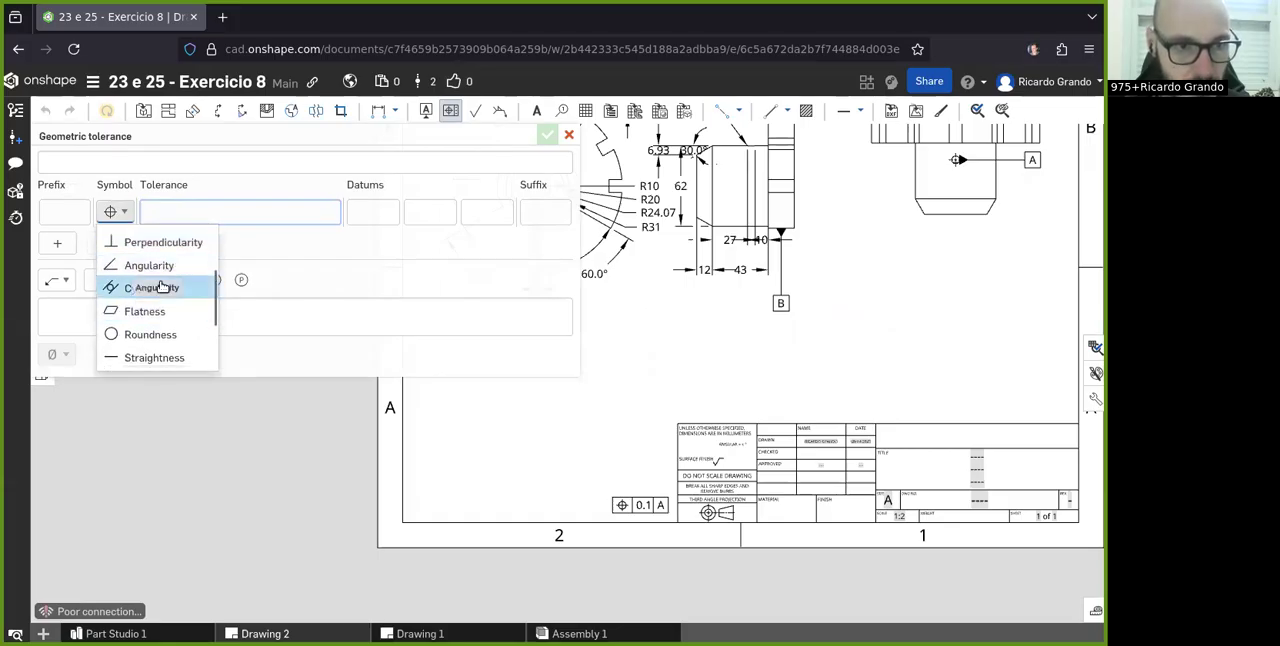
scroll(160, 322, "down", 2)
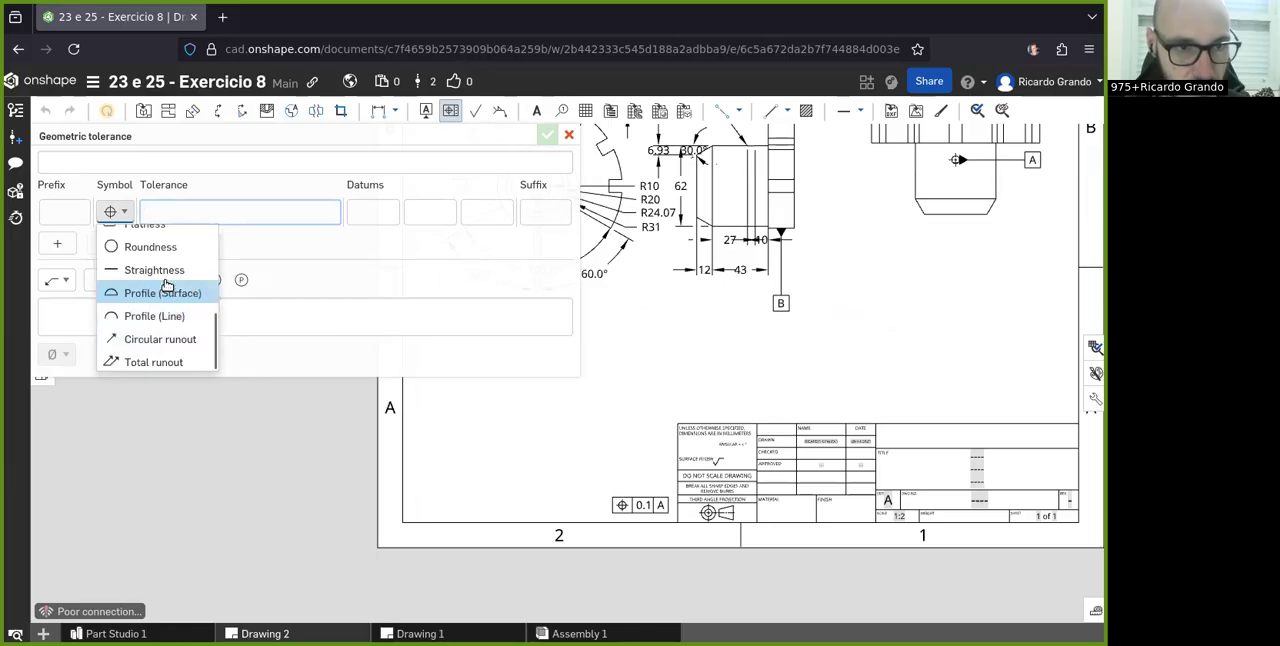
scroll(162, 320, "up", 4)
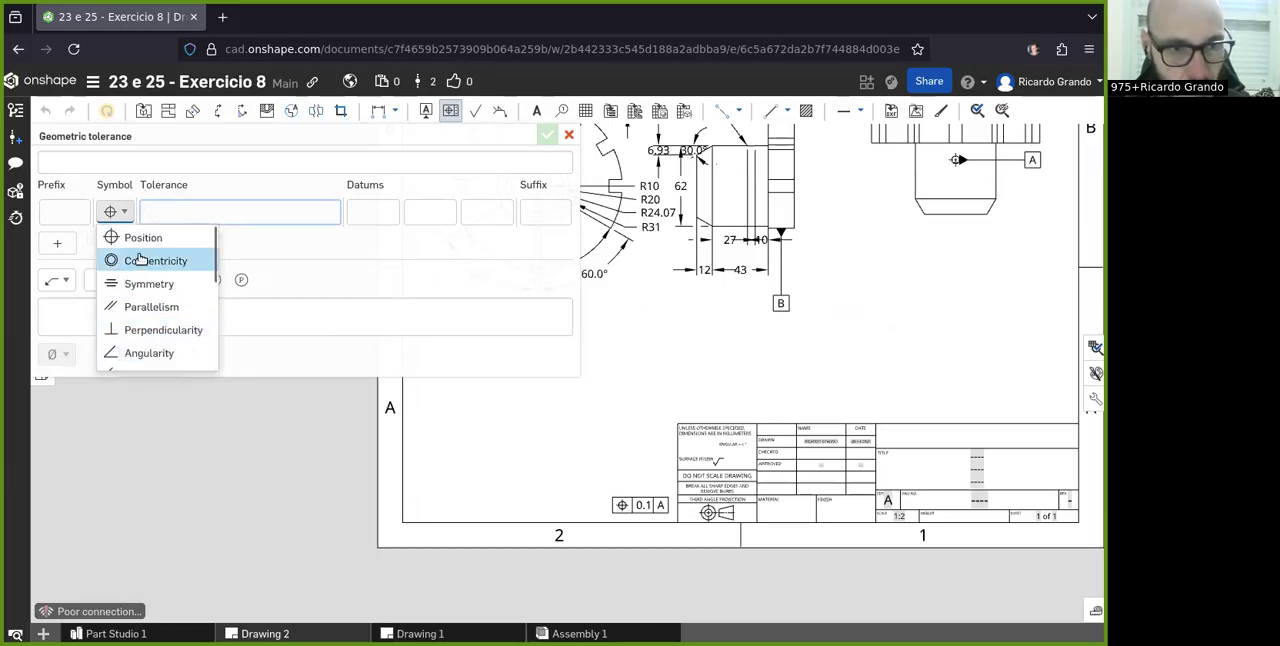
left_click(132, 284)
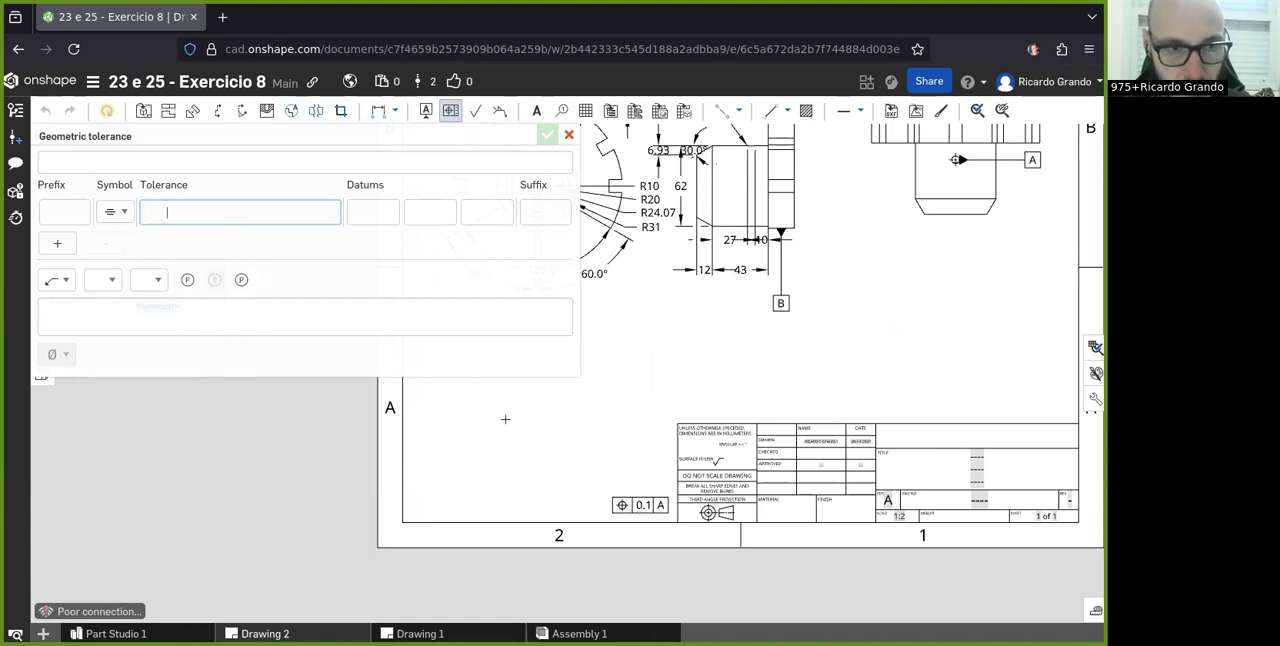
- Switch the symbol to Flatness with tolerance 0.1 and datum B, and place the frame without a leader directly above the position tolerance frame
left_click(122, 212)
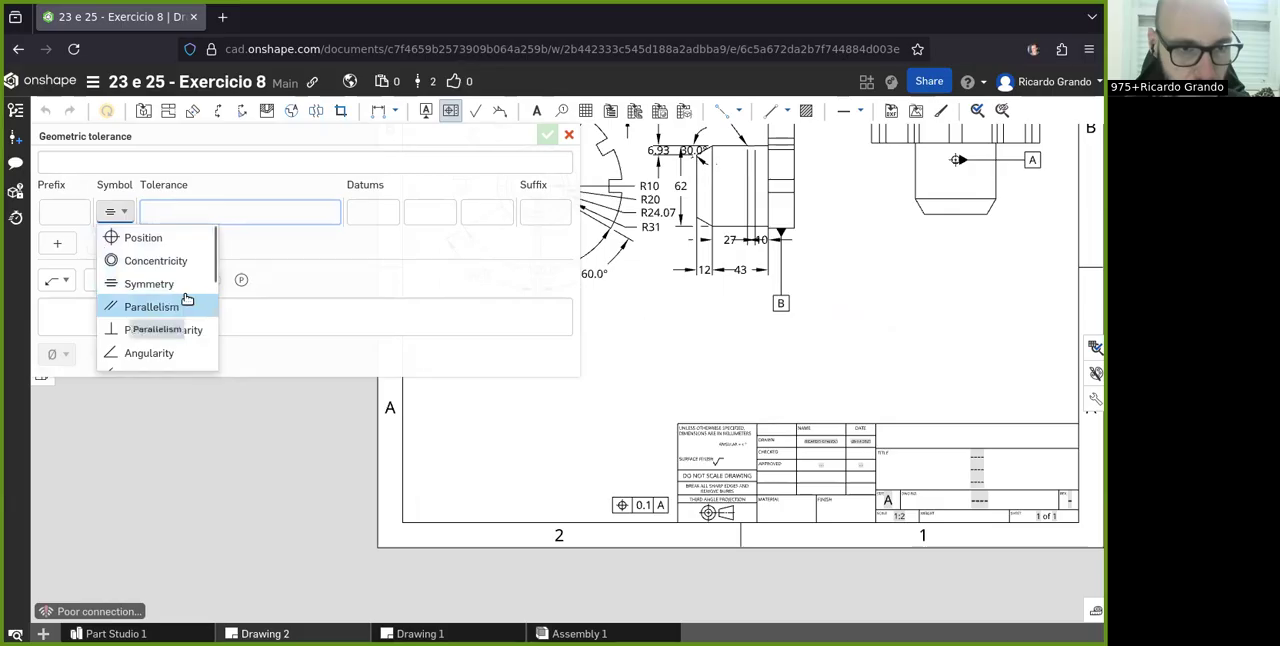
scroll(180, 330, "down", 2)
scroll(183, 270, "up", 2)
scroll(171, 295, "down", 2)
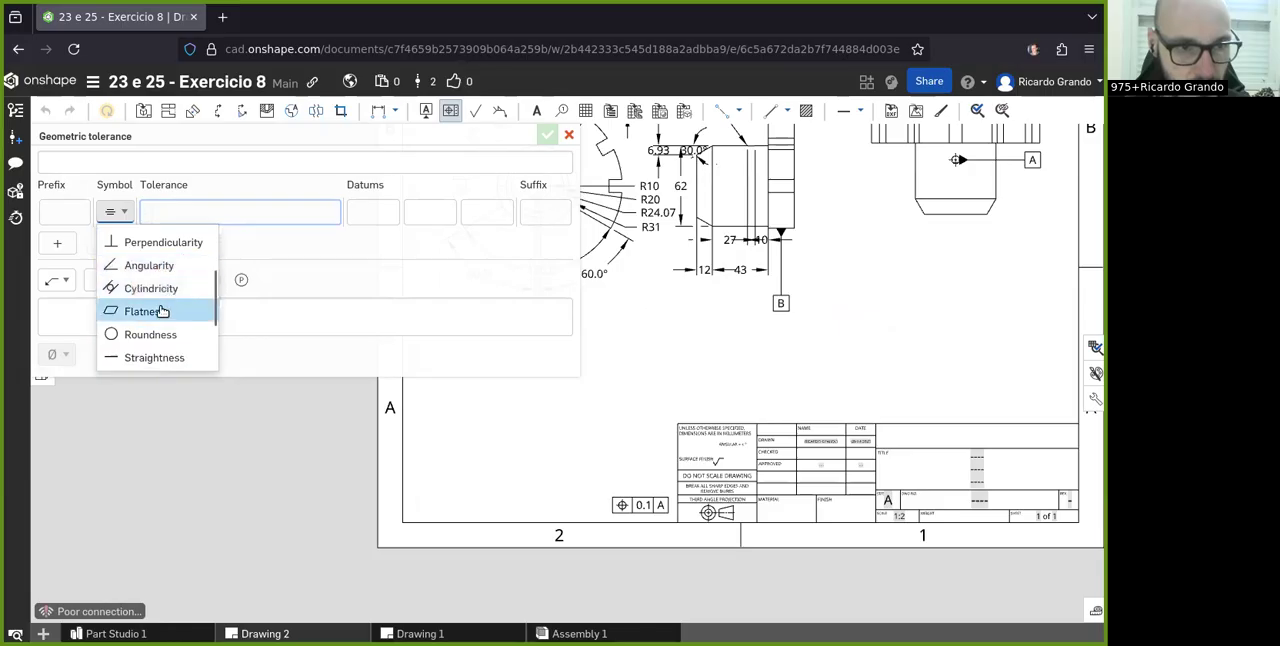
left_click(184, 312)
type("0.1")
left_click(361, 213)
type("B")
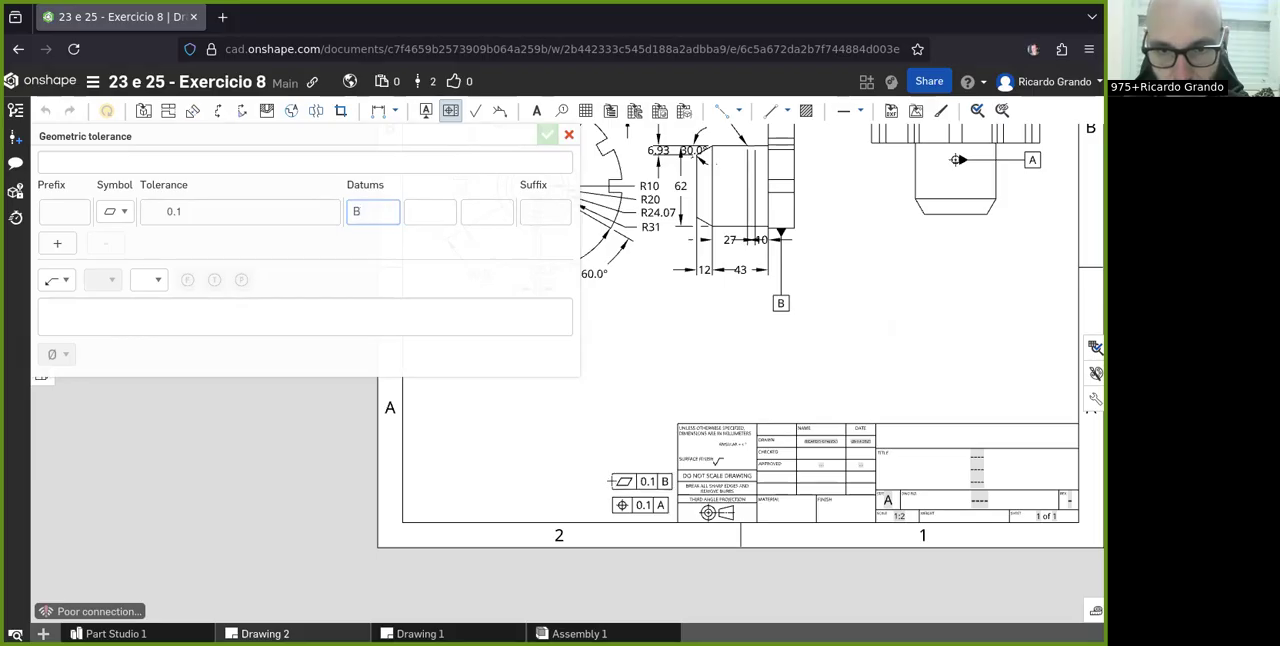
left_click(612, 481)
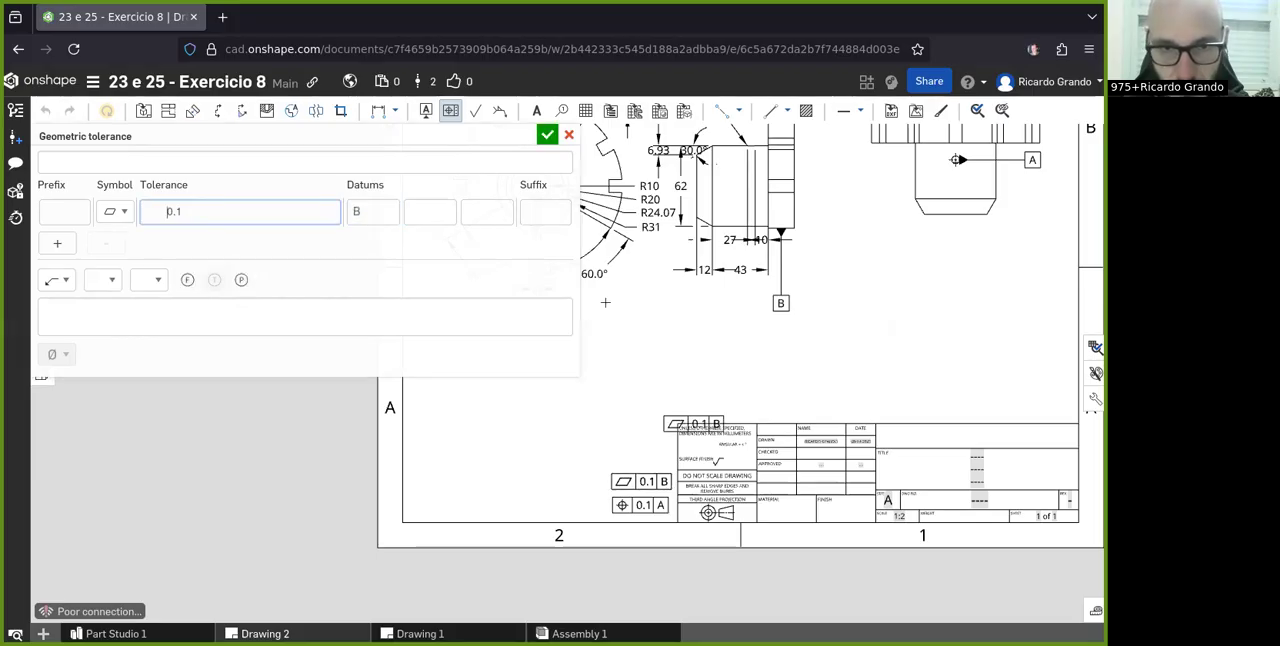
left_click(547, 134)
- Examine datum B on the side view and the two tolerance frames beside the title block
scroll(634, 454, "up", 5)
scroll(606, 490, "down", 4)
scroll(777, 238, "up", 3)
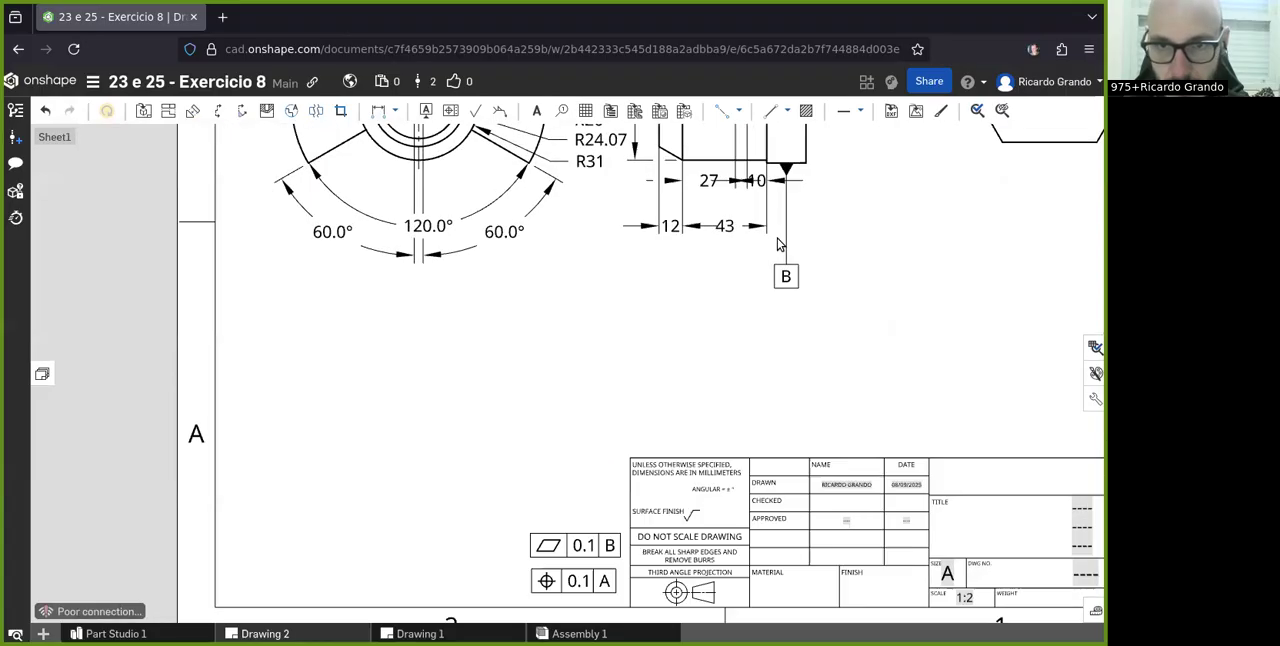
scroll(697, 268, "down", 4)
scroll(849, 374, "down", 4)
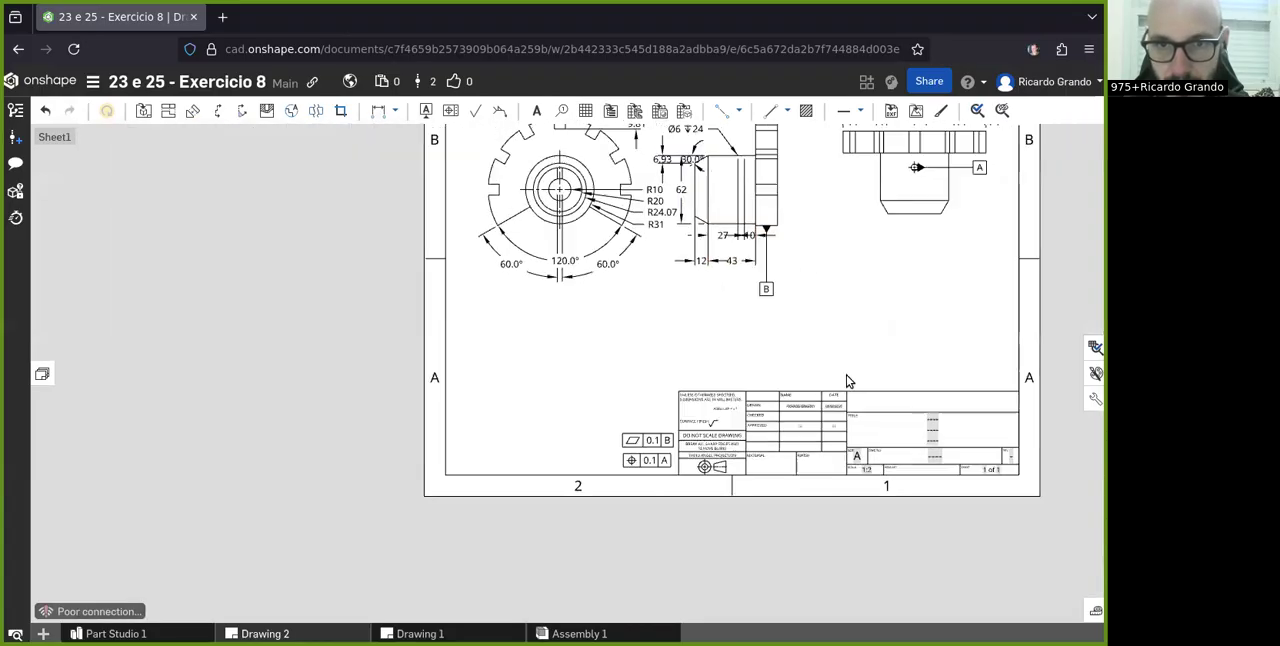
scroll(809, 271, "up", 6)
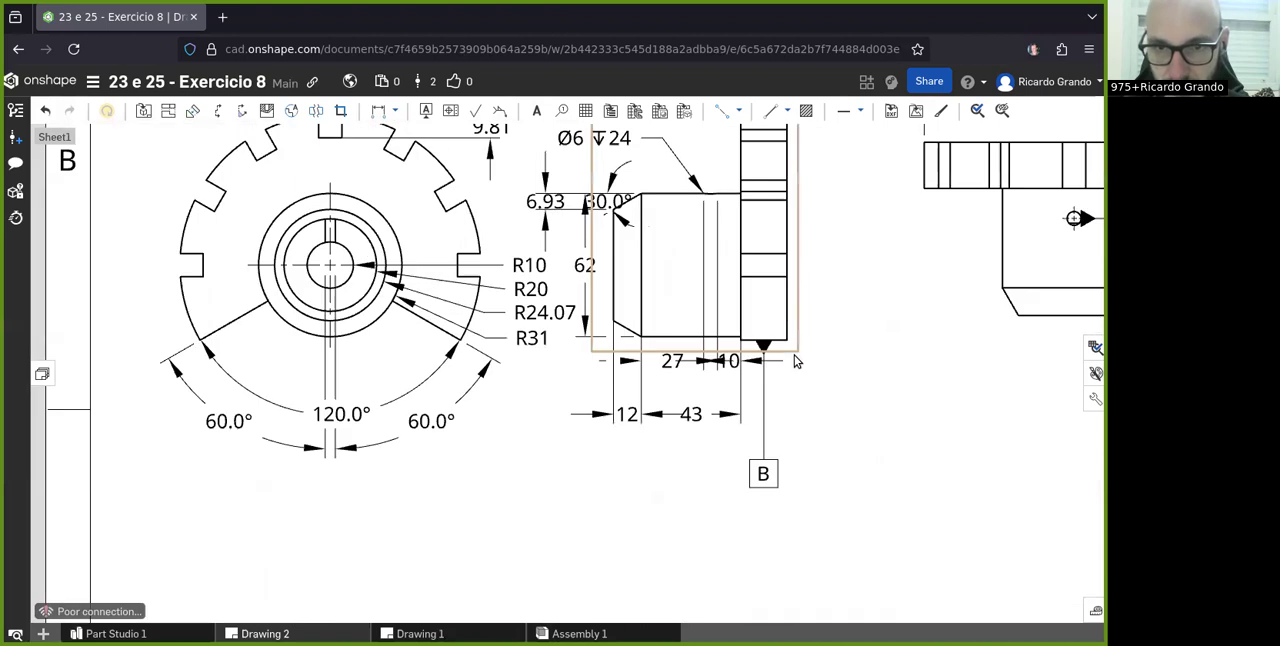
scroll(766, 343, "down", 5)
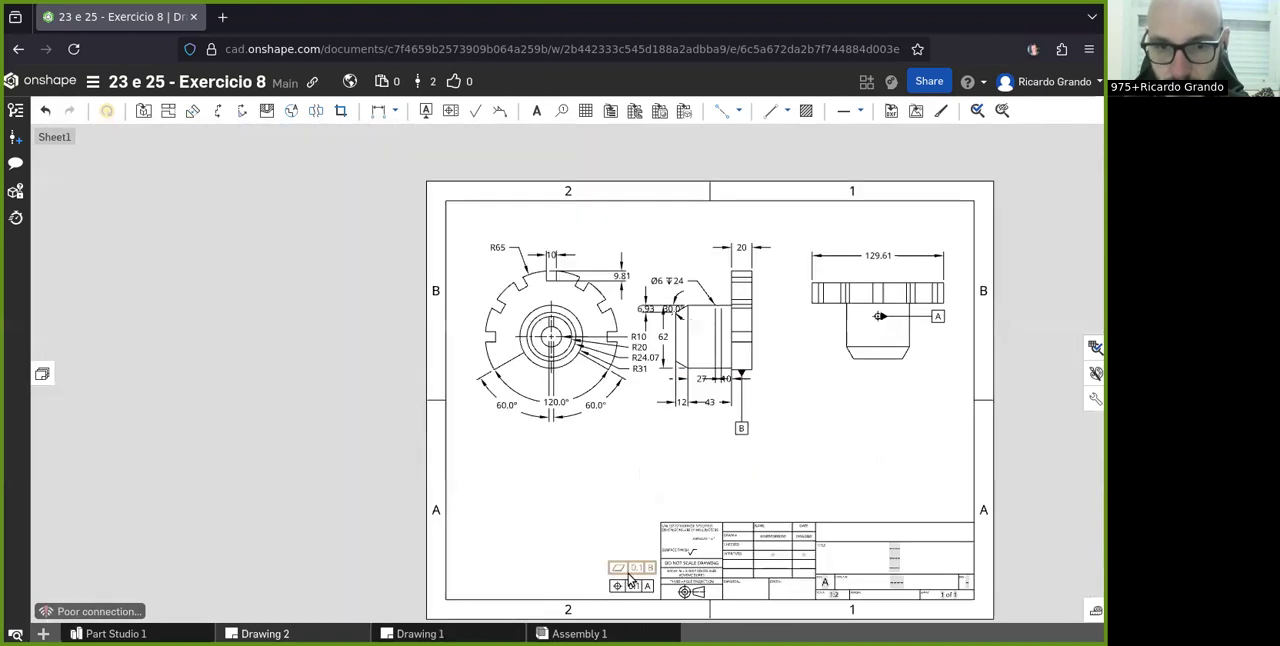
- Inspect the flatness and position tolerance frames beside the title block against the datums on the views
scroll(630, 580, "up", 3)
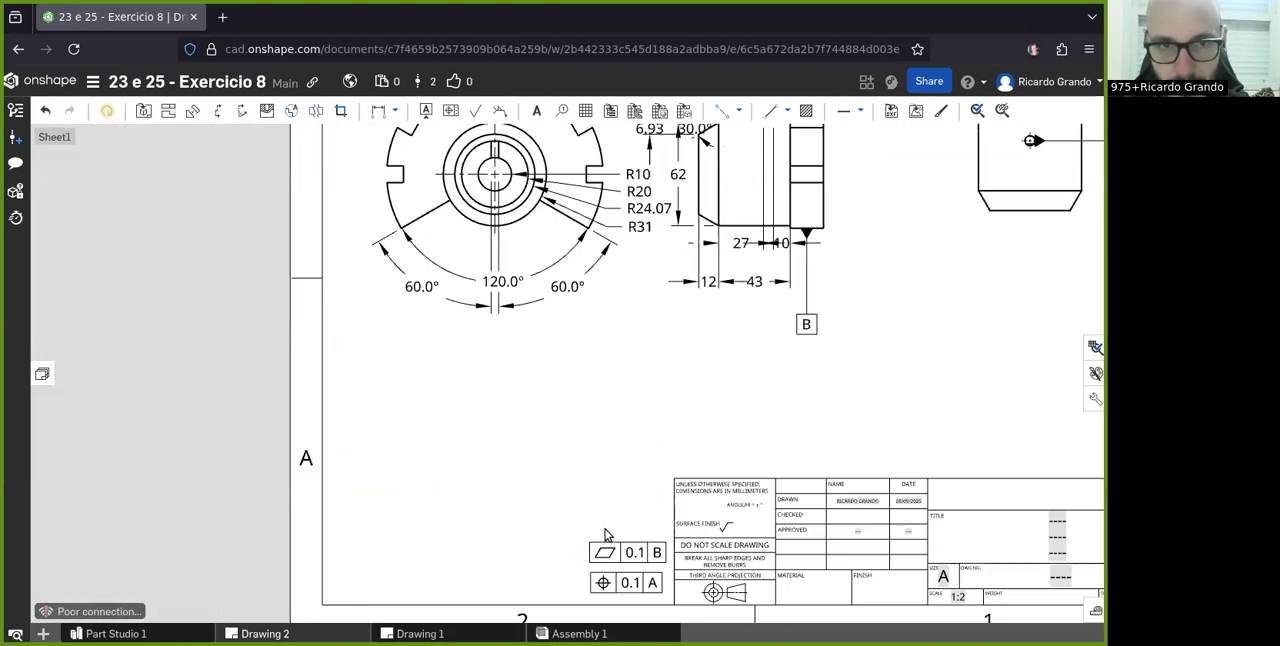
scroll(605, 535, "down", 3)
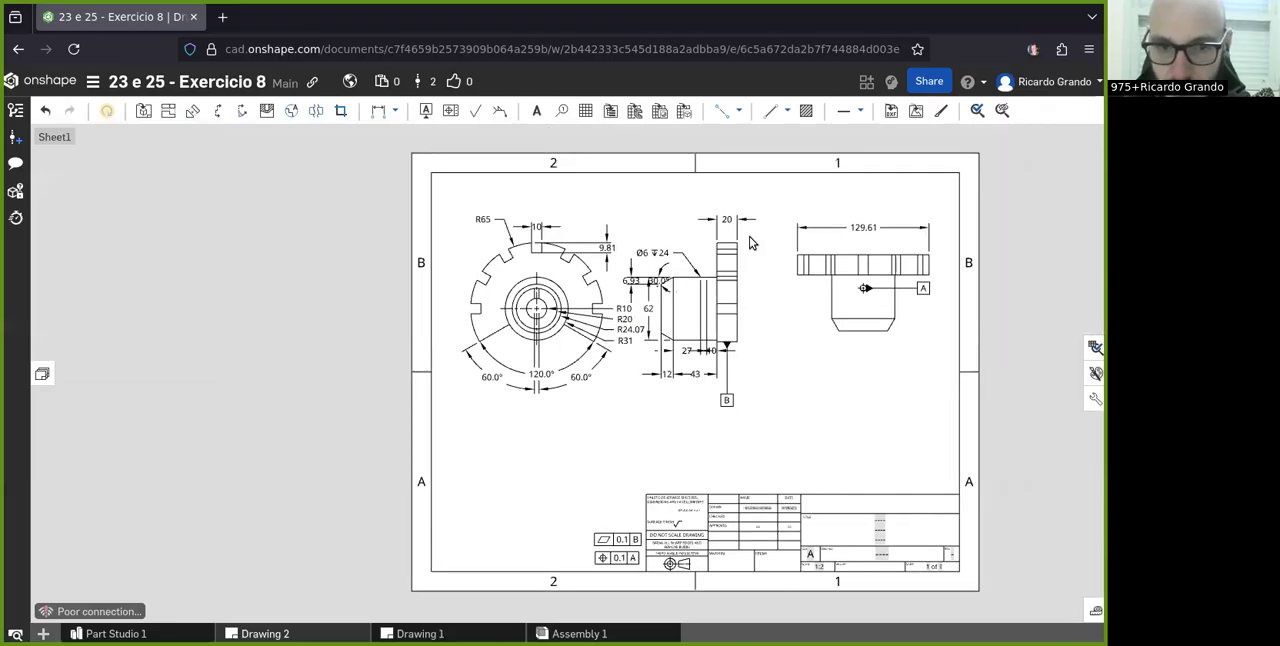
scroll(600, 540, "up", 3)
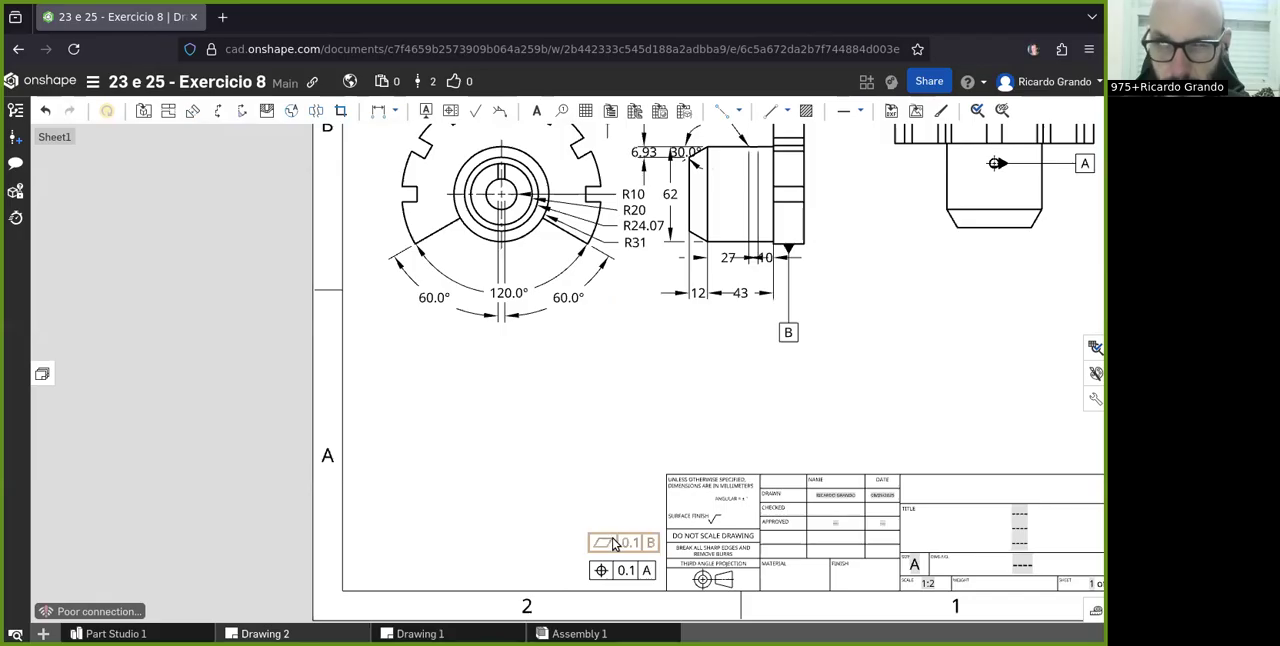
scroll(672, 476, "up", 1)
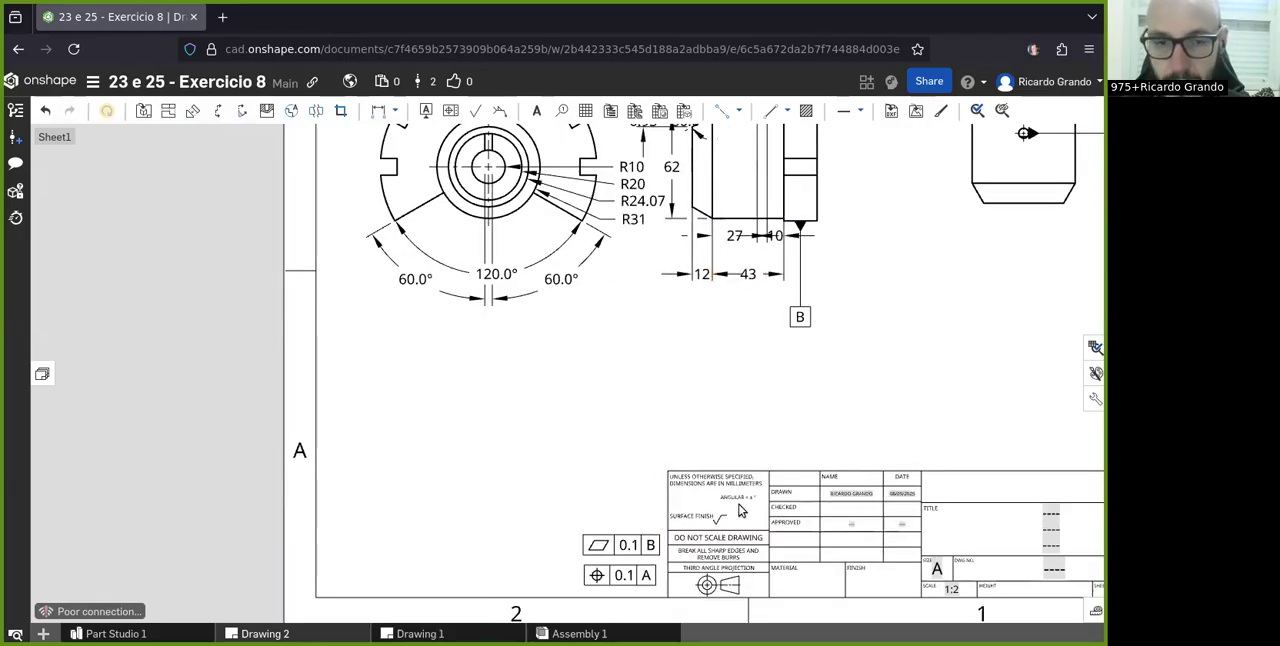
scroll(602, 353, "down", 2)
scroll(604, 340, "down", 1)
- Examine the dimensions and datums on the front, side and top views, including datum A at the top view's hole
scroll(783, 176, "up", 4)
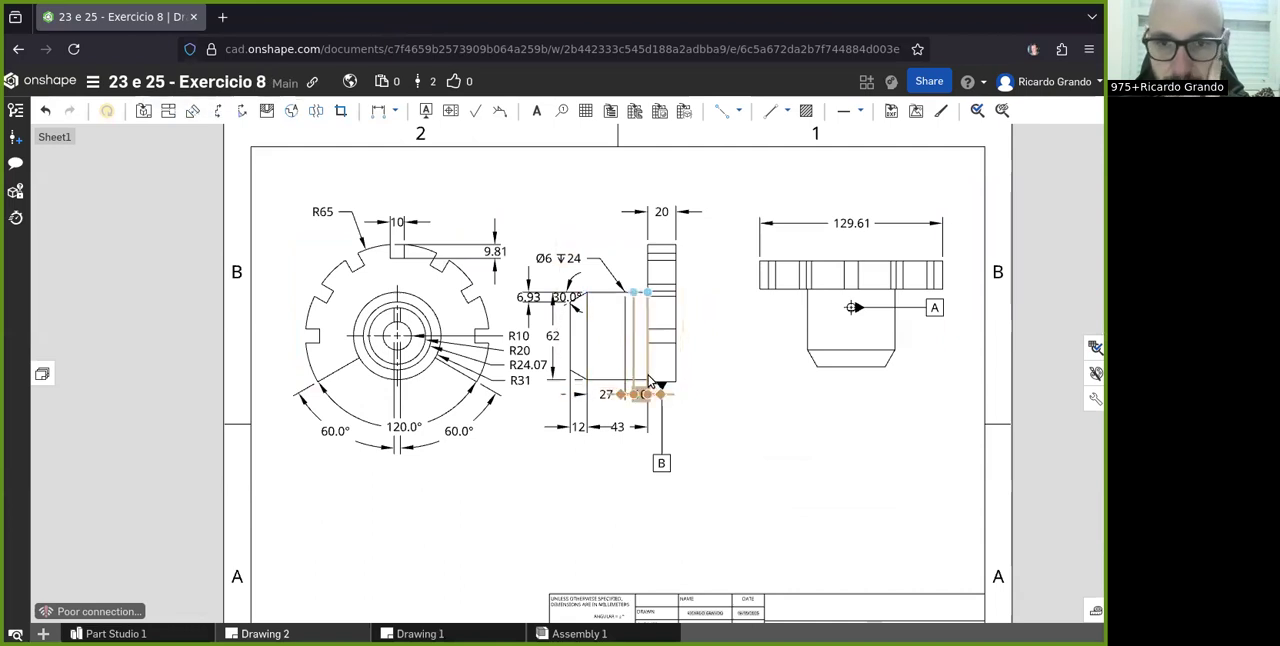
scroll(640, 380, "up", 1)
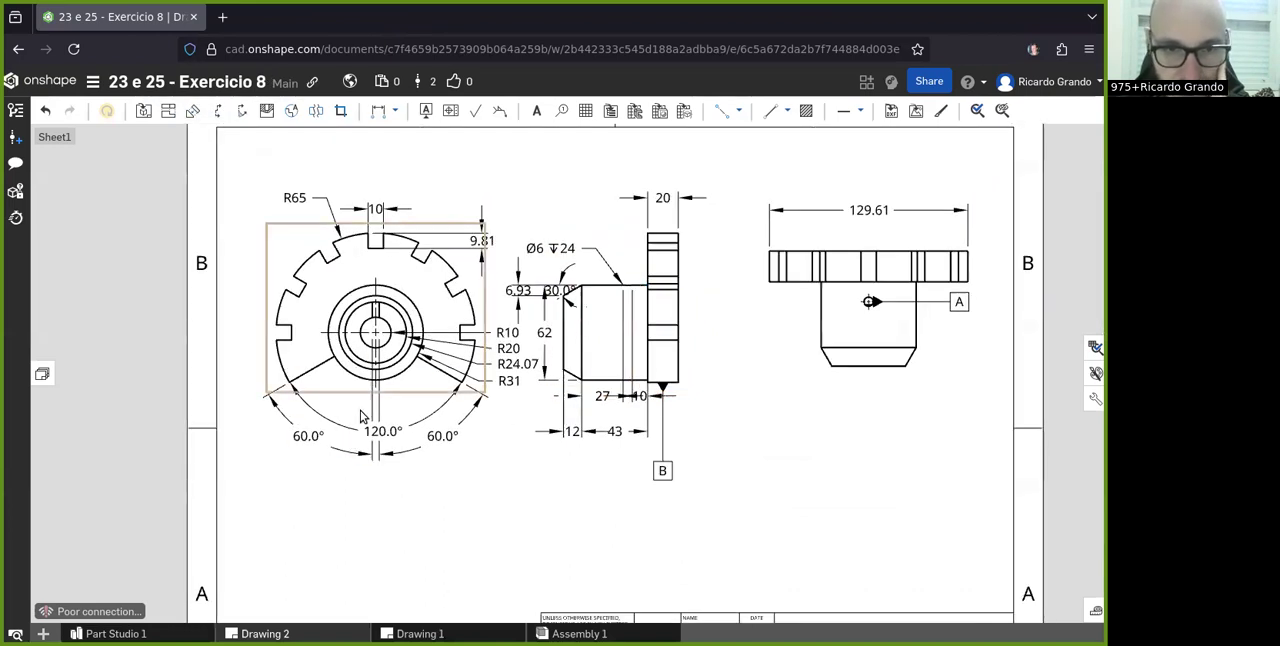
scroll(697, 452, "down", 1)
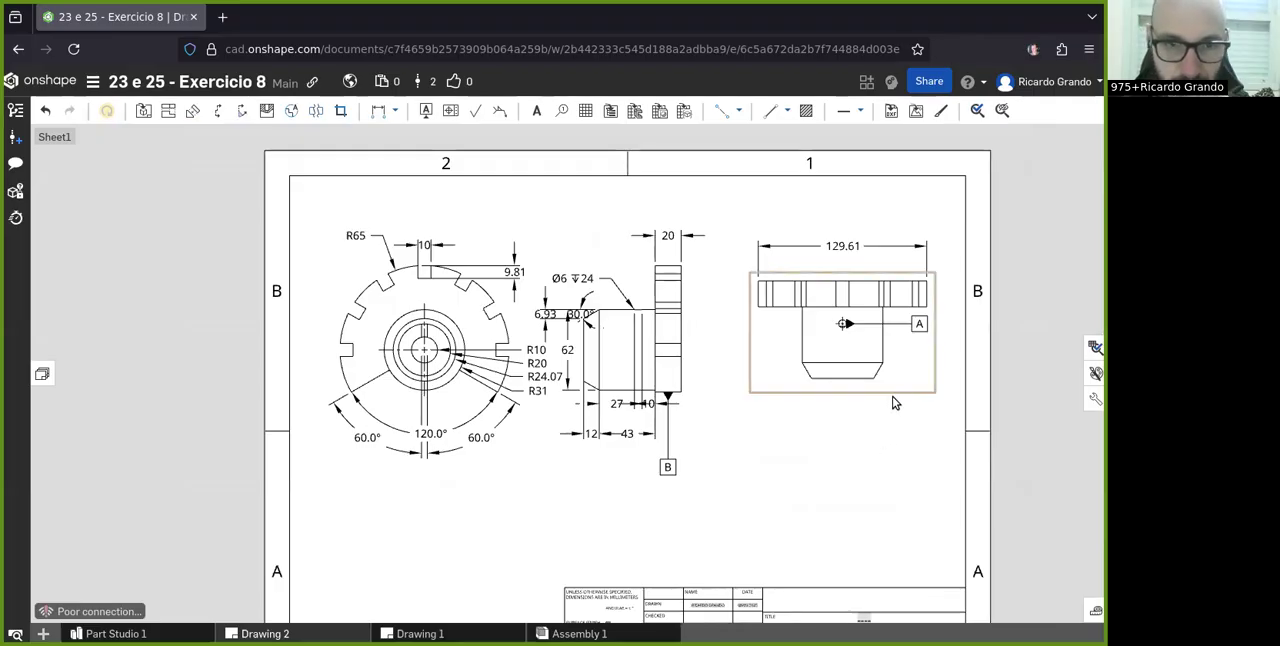
scroll(943, 403, "up", 1)
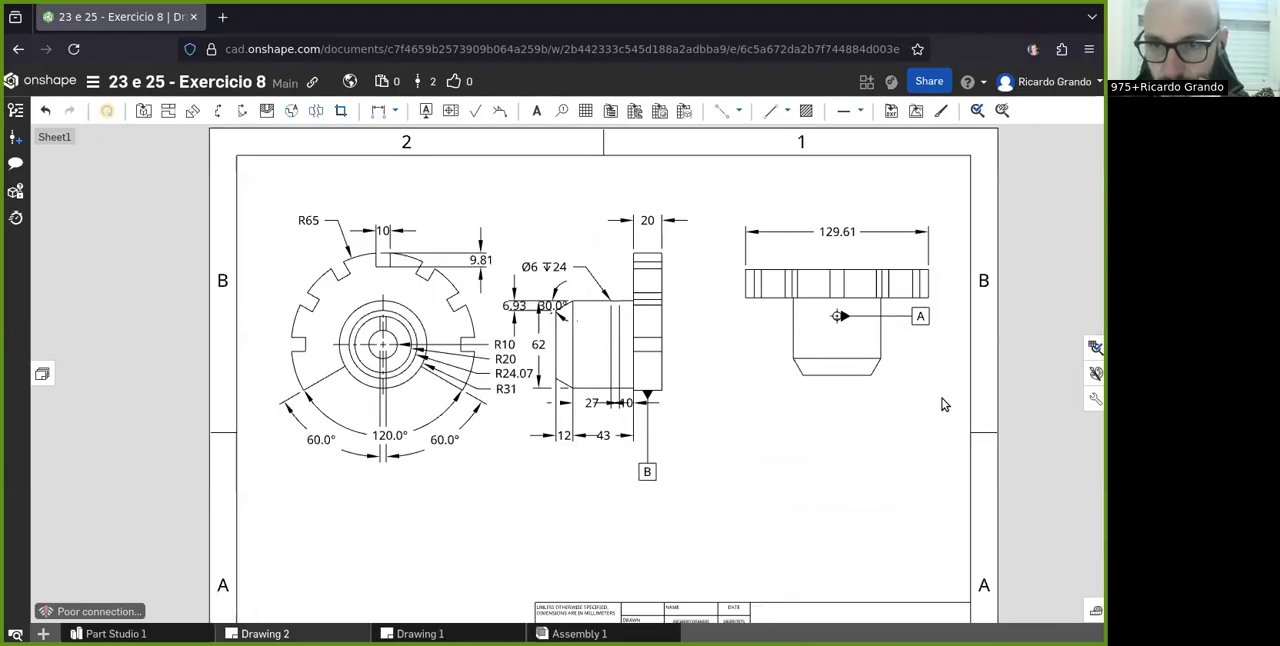
scroll(934, 334, "down", 1)
scroll(943, 323, "up", 2)
scroll(943, 323, "up", 2)
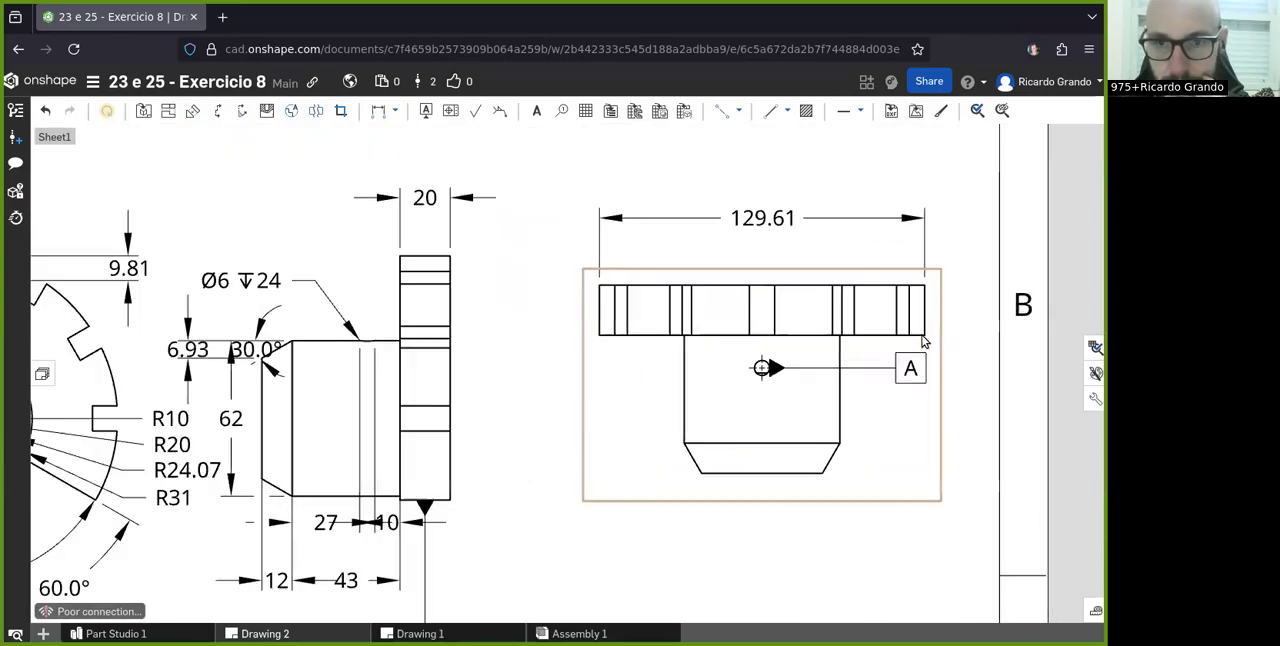
scroll(840, 350, "down", 3)
scroll(660, 465, "up", 2)
scroll(786, 449, "down", 2)
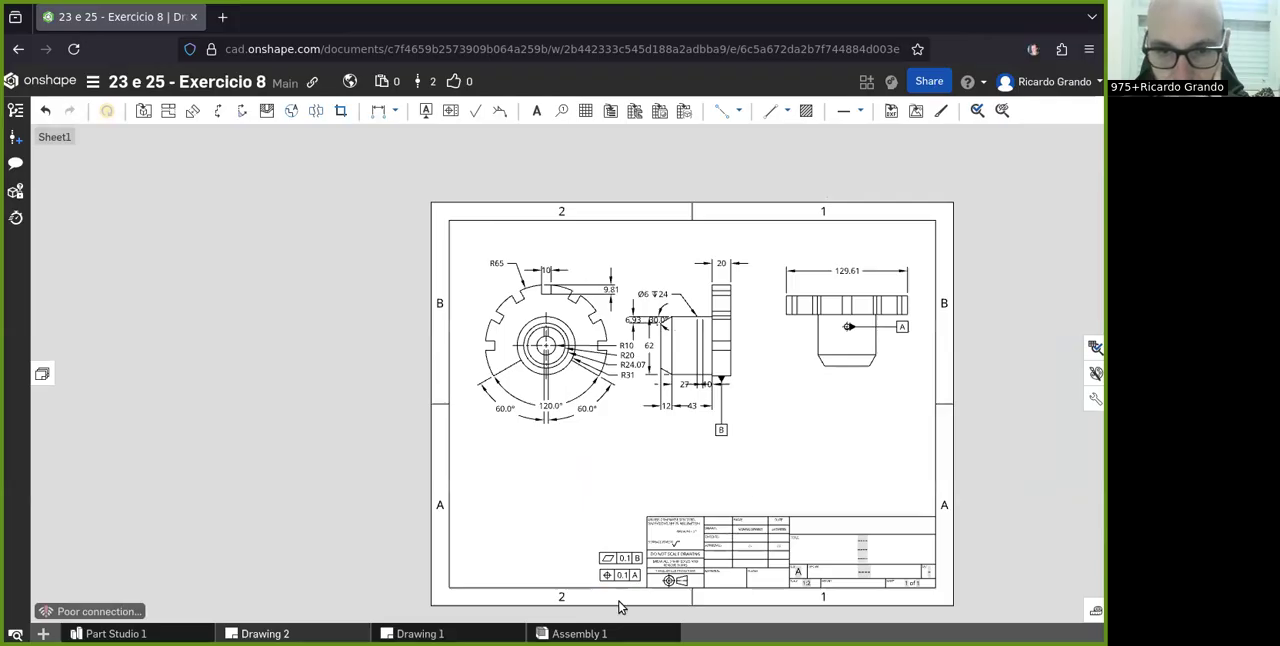
- Review the whole sheet, checking the tolerance frames and the annotations across all three views
scroll(620, 600, "up", 3)
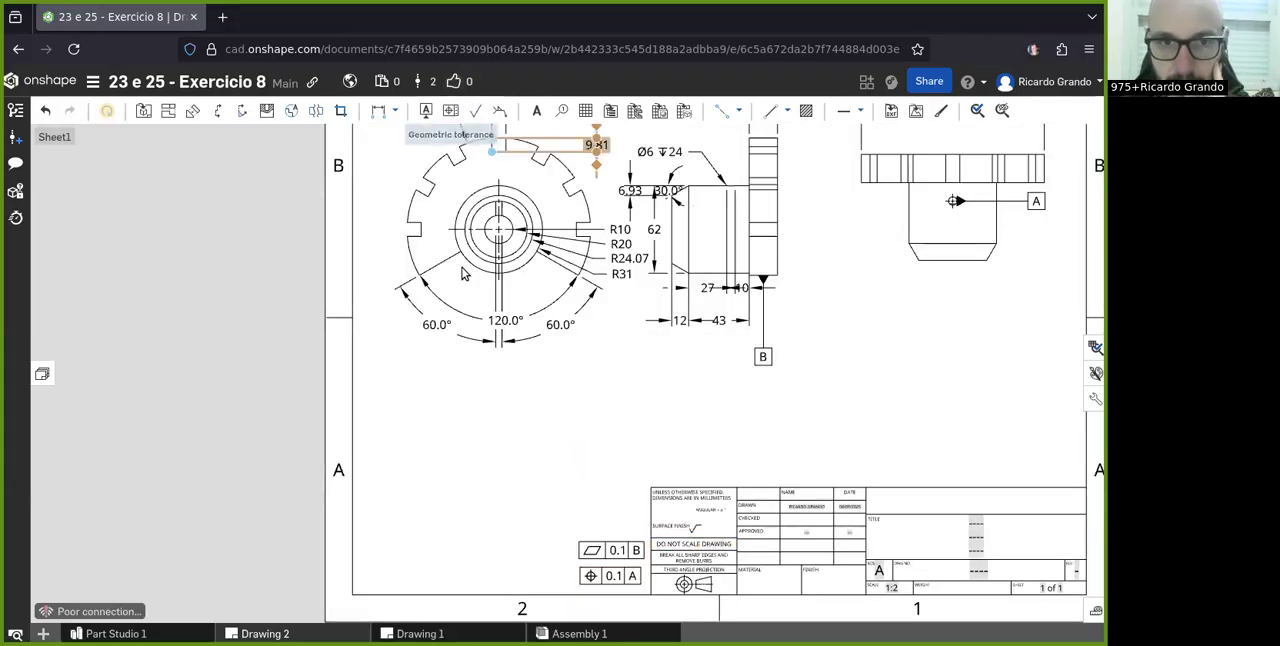
scroll(371, 337, "down", 3)
scroll(785, 258, "up", 2)
scroll(786, 258, "up", 2)
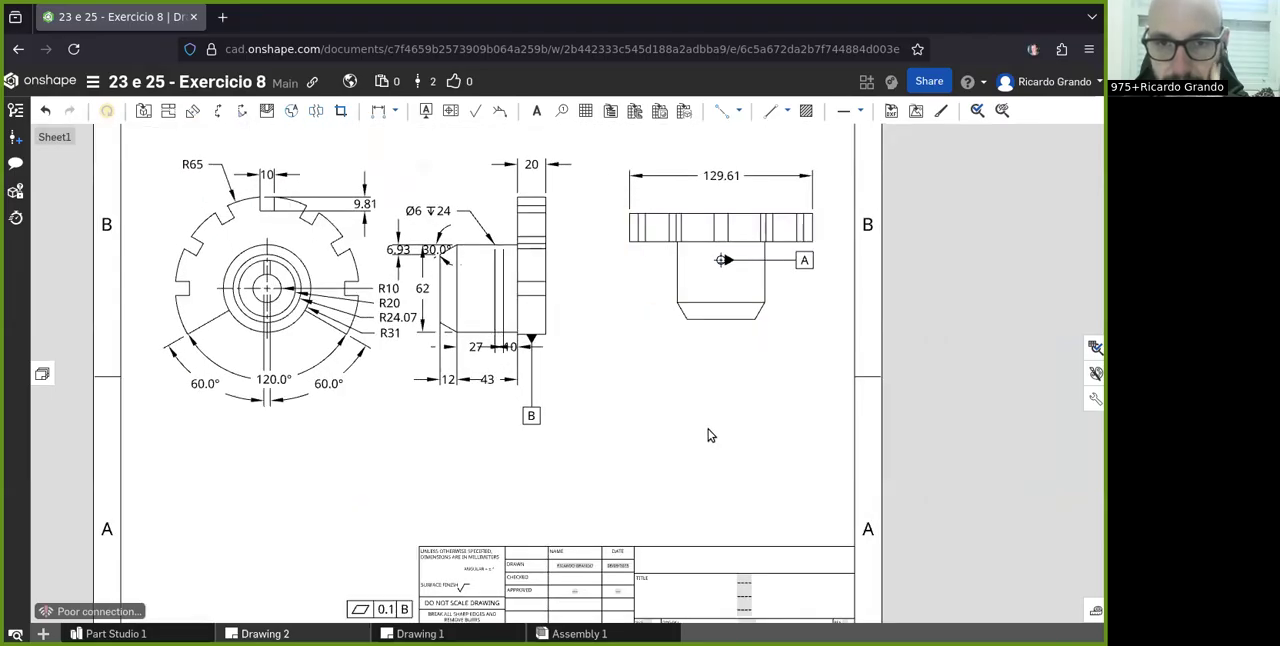
scroll(708, 434, "down", 1)
scroll(640, 370, "up", 2)
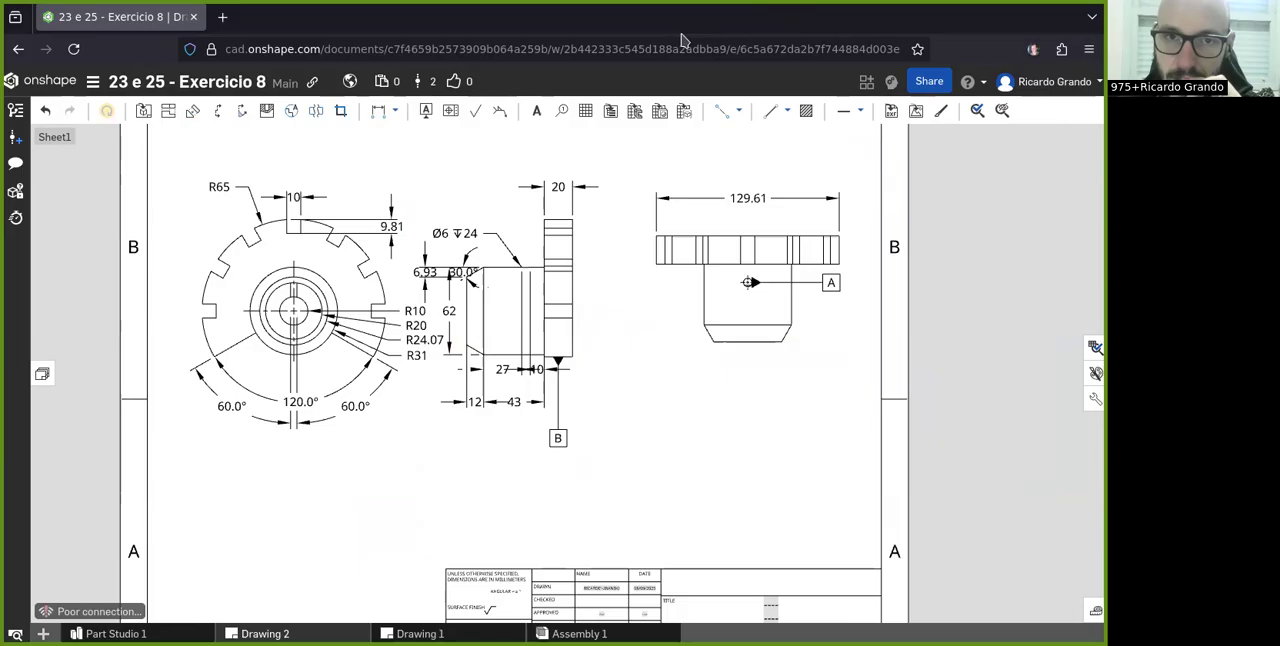
scroll(560, 368, "down", 5)
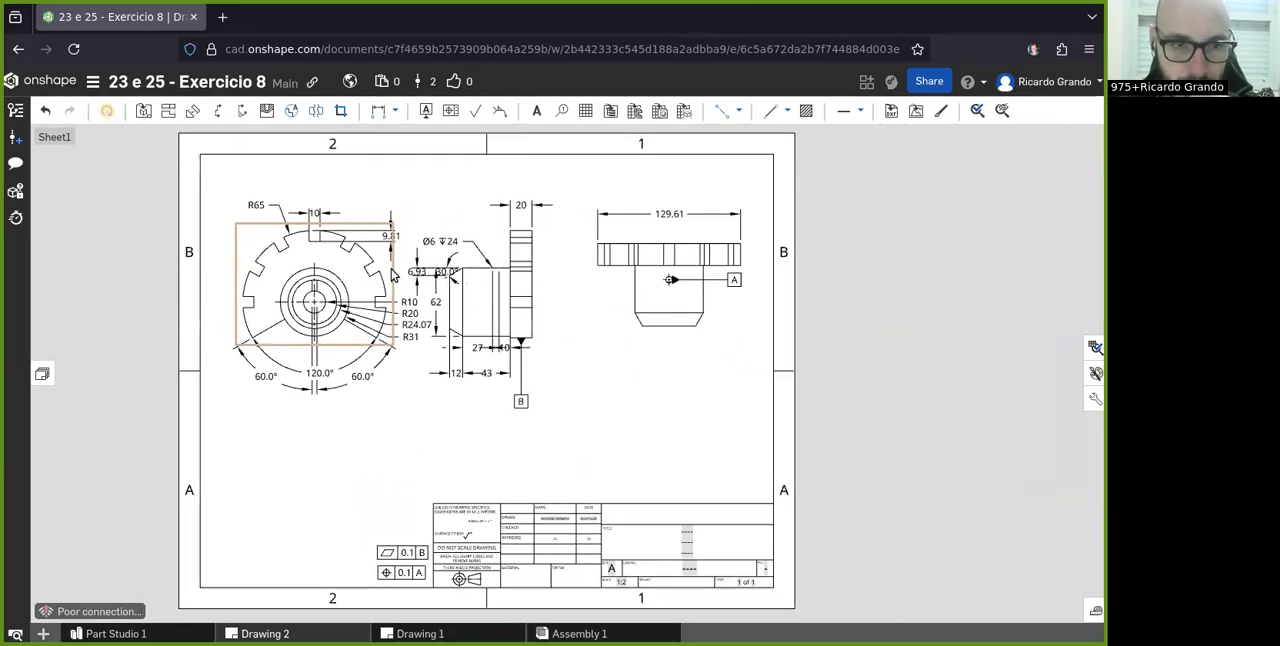
scroll(402, 192, "up", 3)
scroll(402, 192, "up", 1)
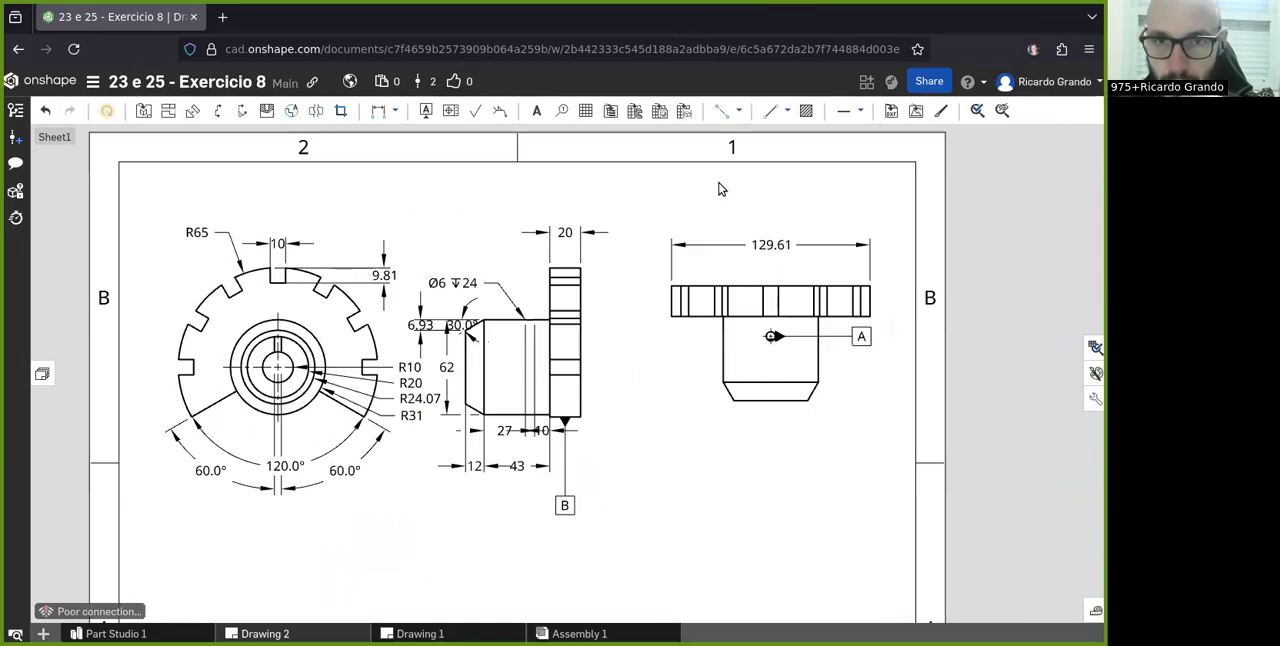
scroll(722, 189, "down", 3)
scroll(669, 189, "up", 2)
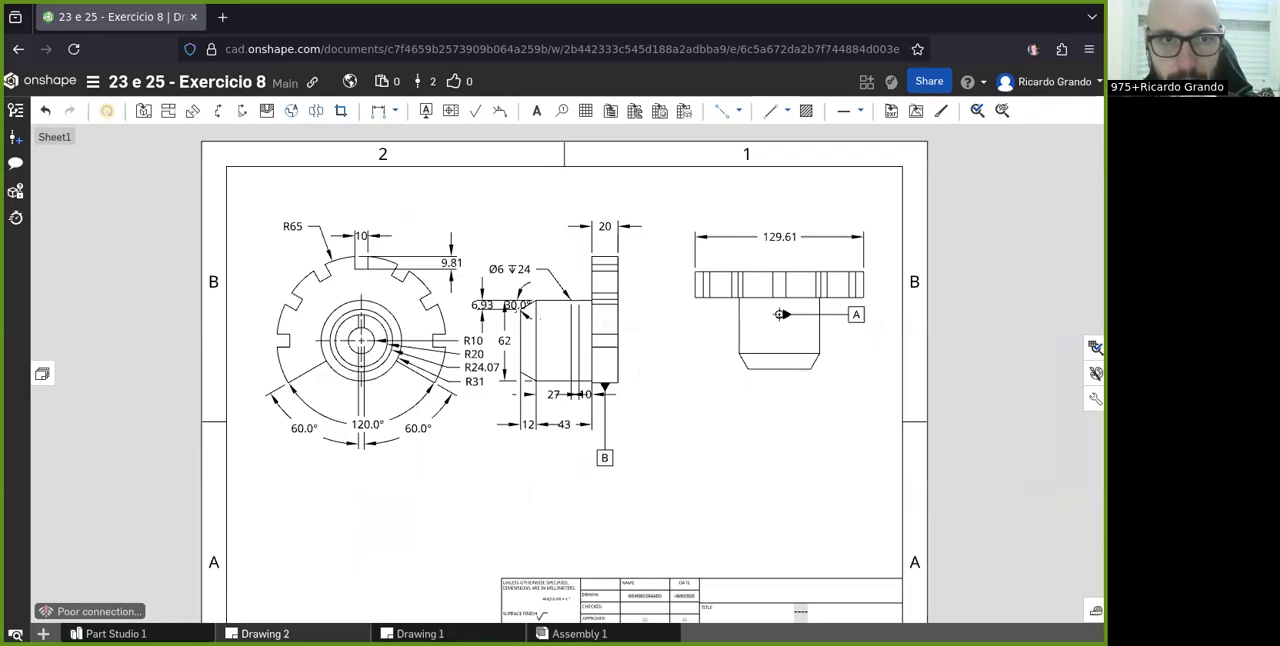